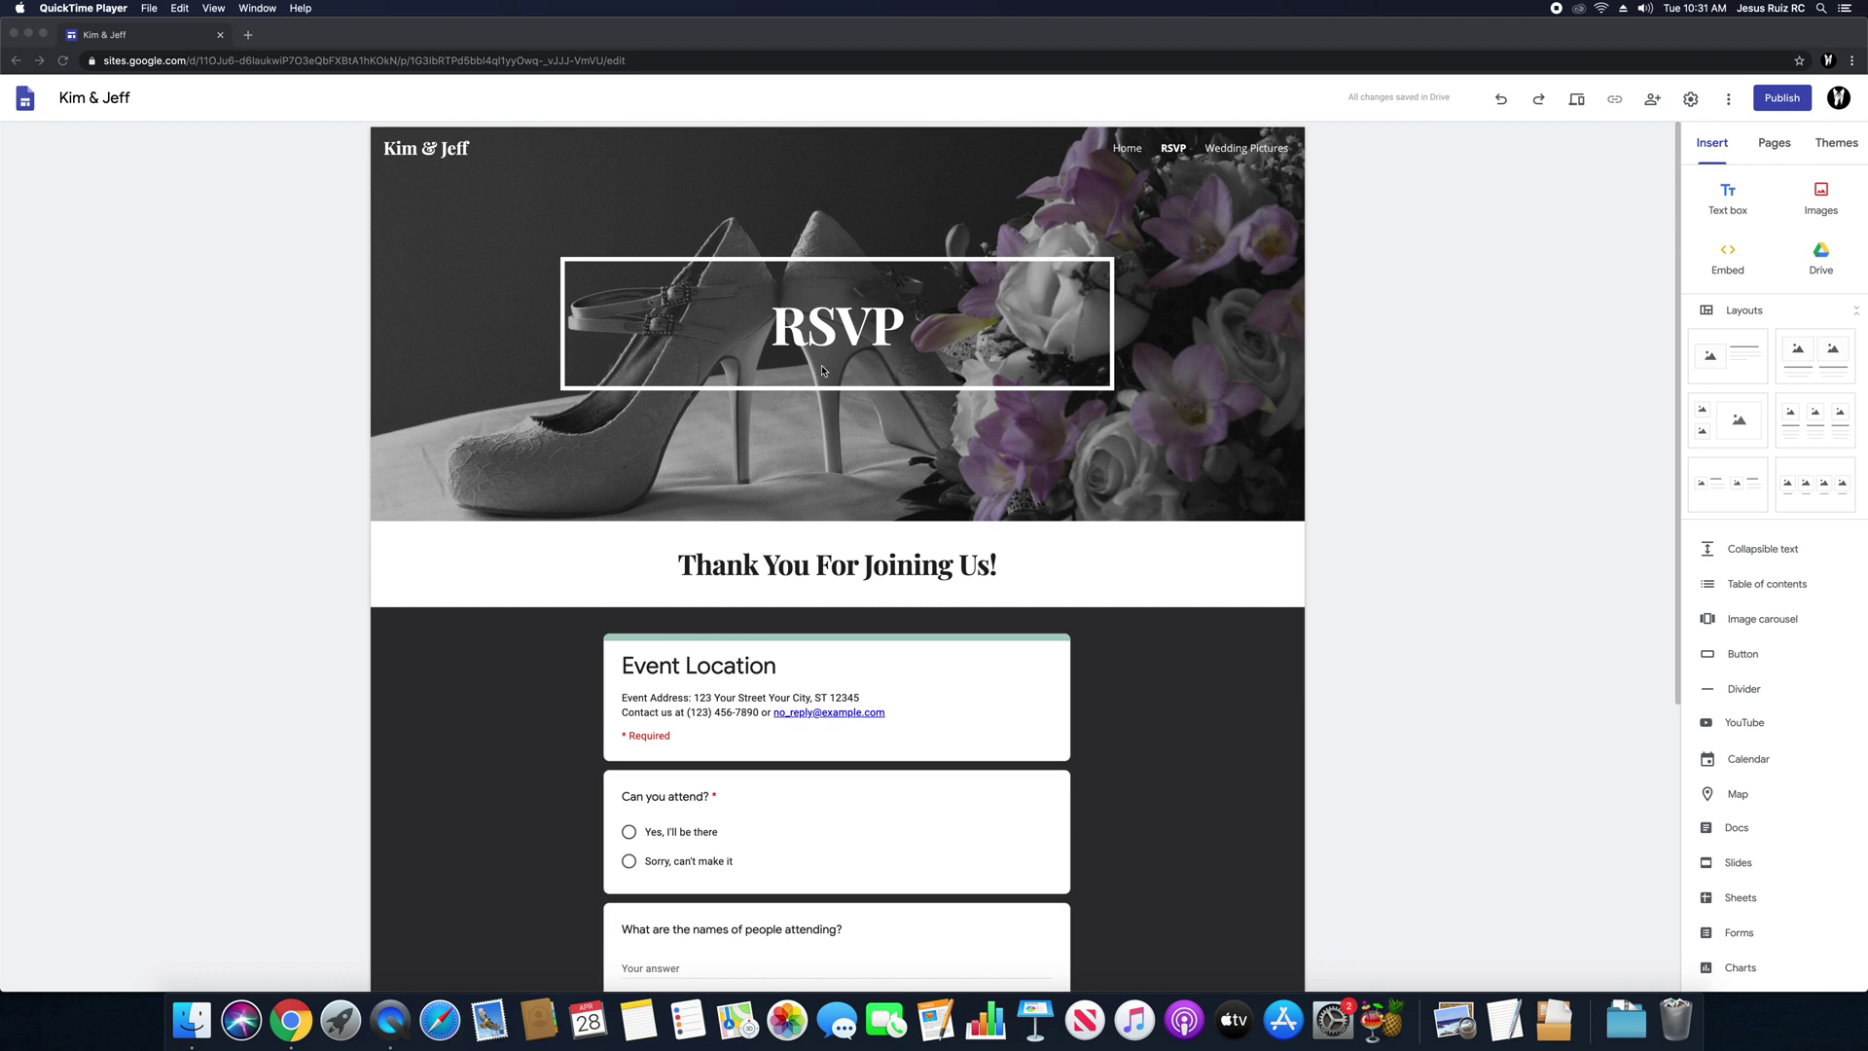
# Step: Open the Wedding Pictures page of the site for editing
pyautogui.scroll(-5, 810, 351)
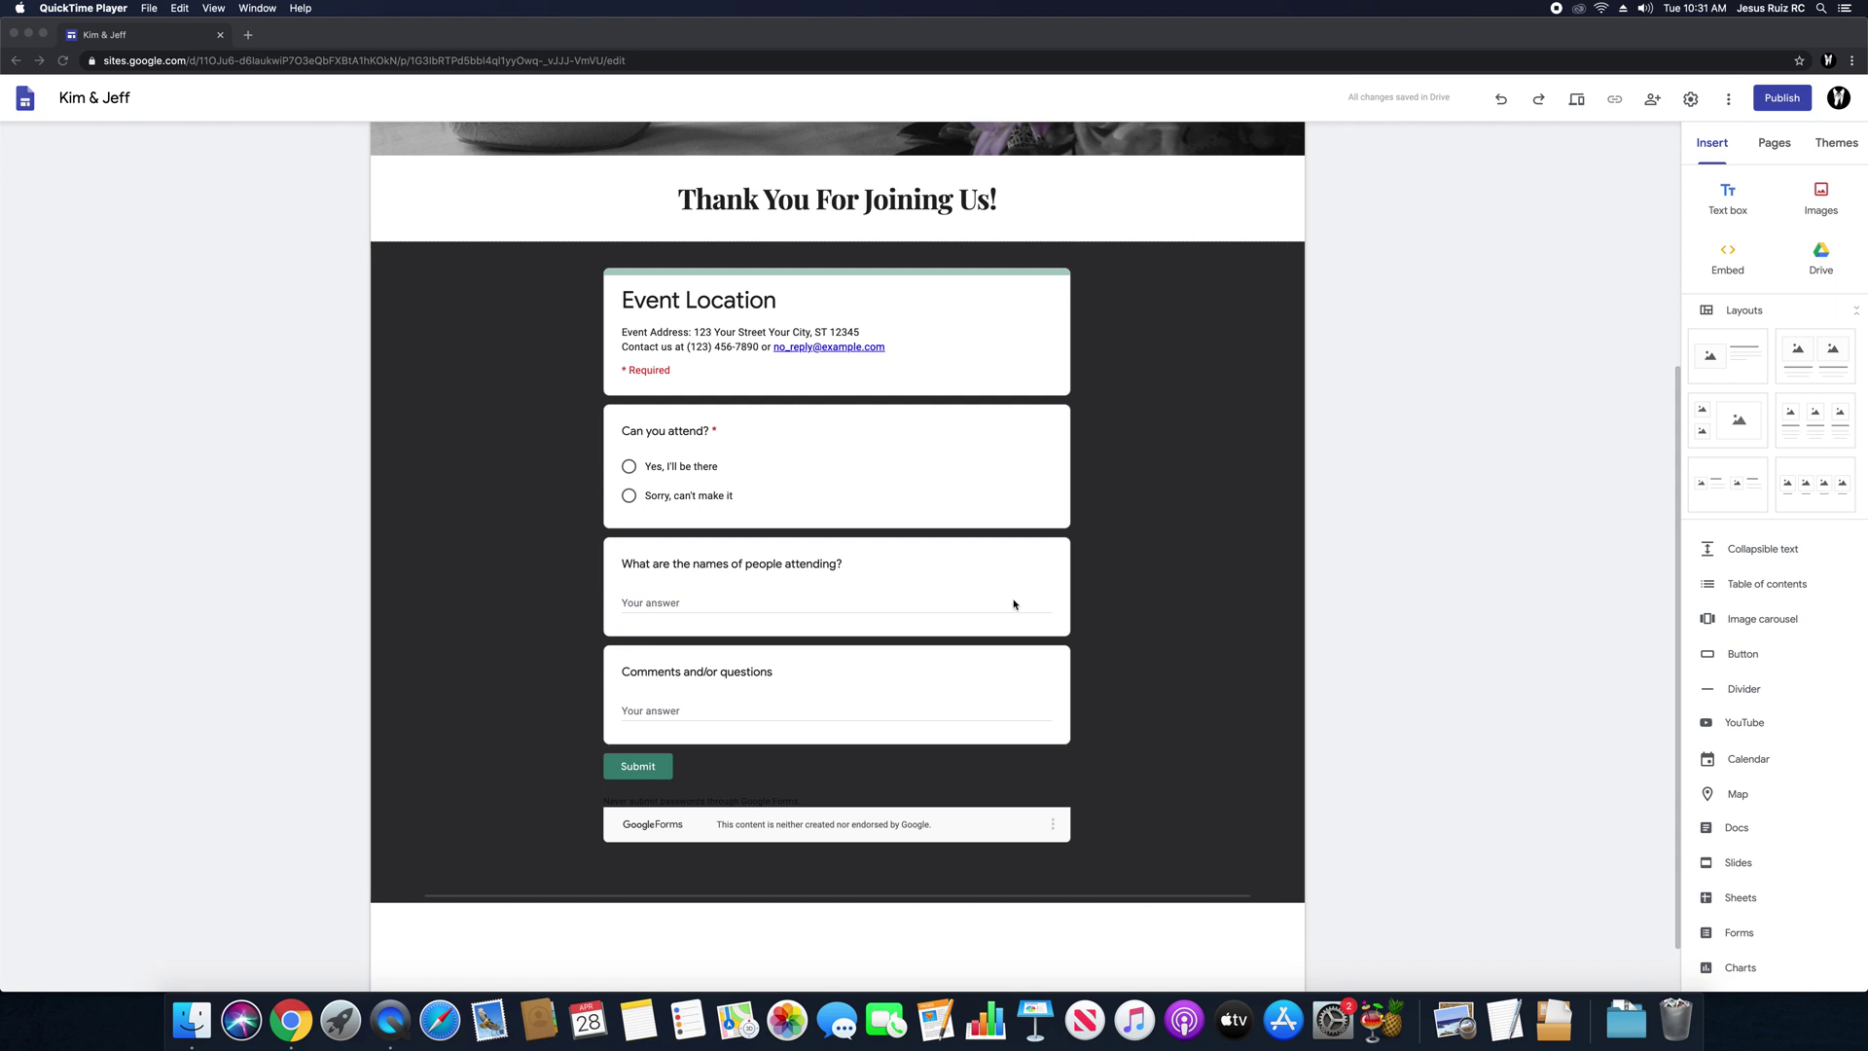
pyautogui.scroll(5, 1012, 574)
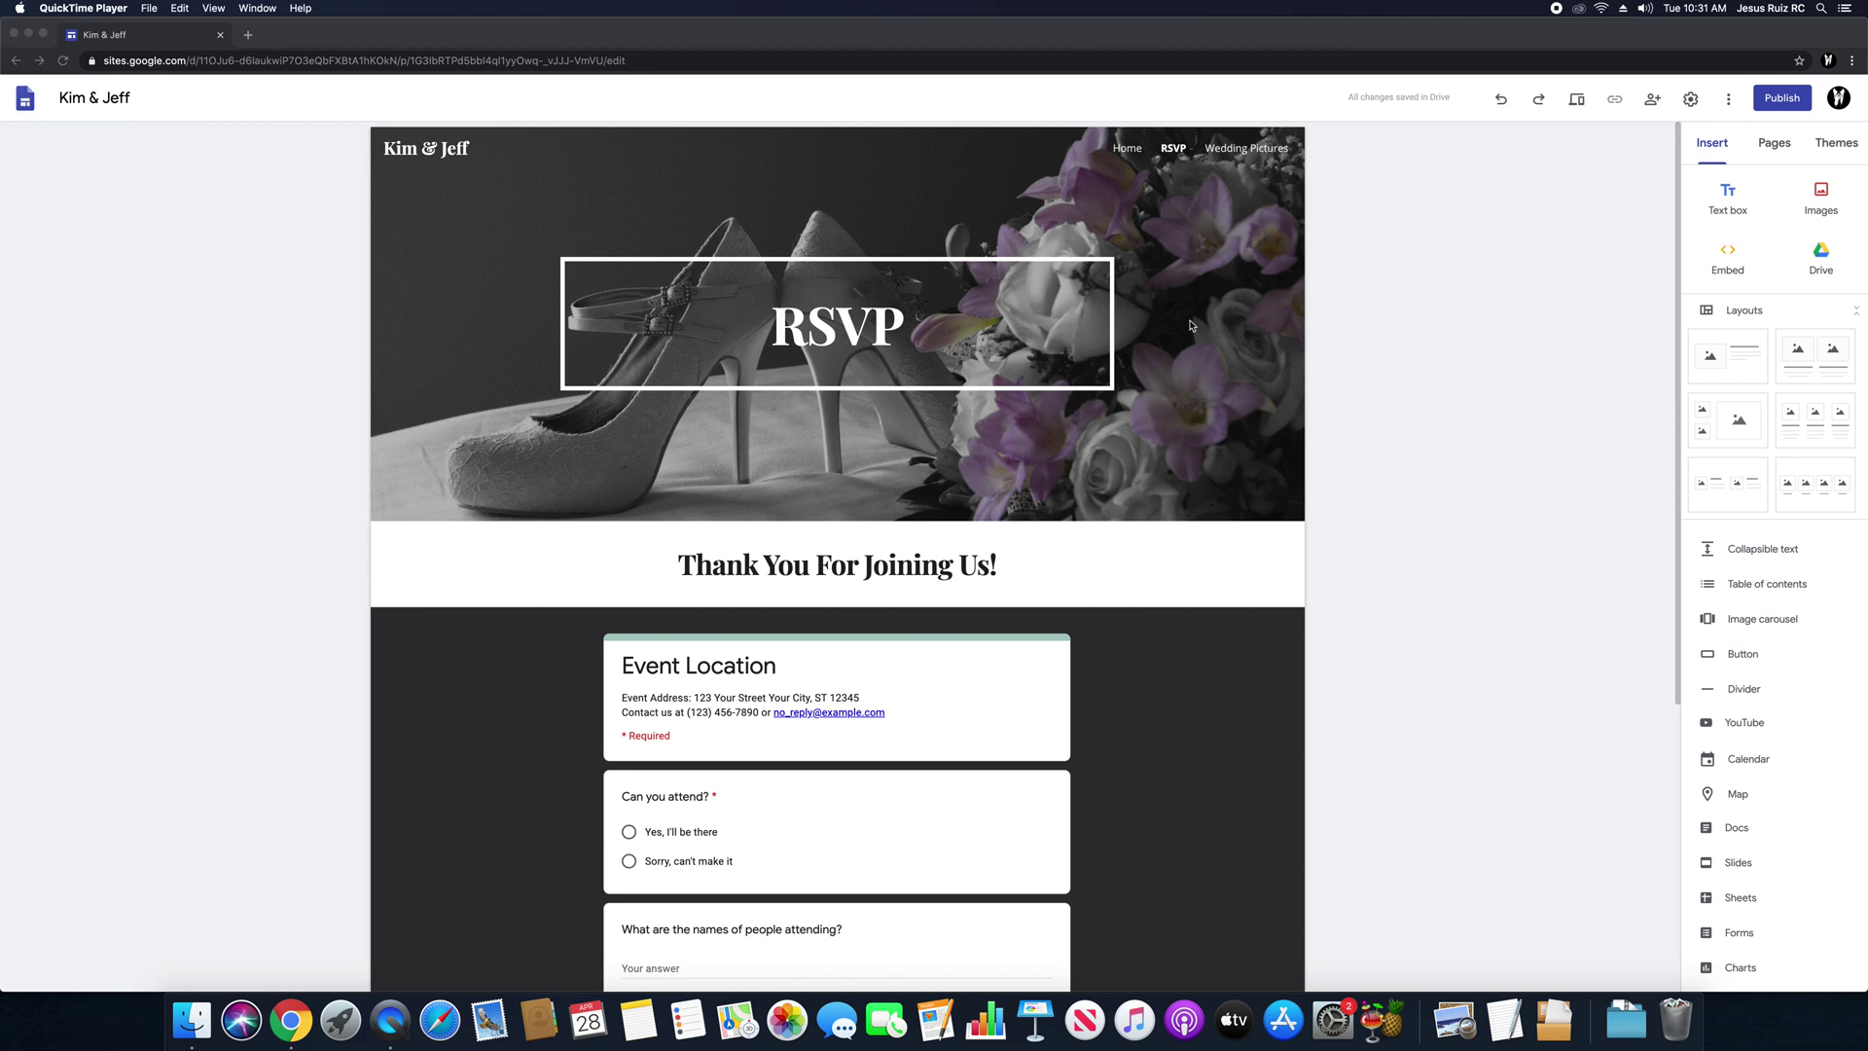
pyautogui.click(1249, 153)
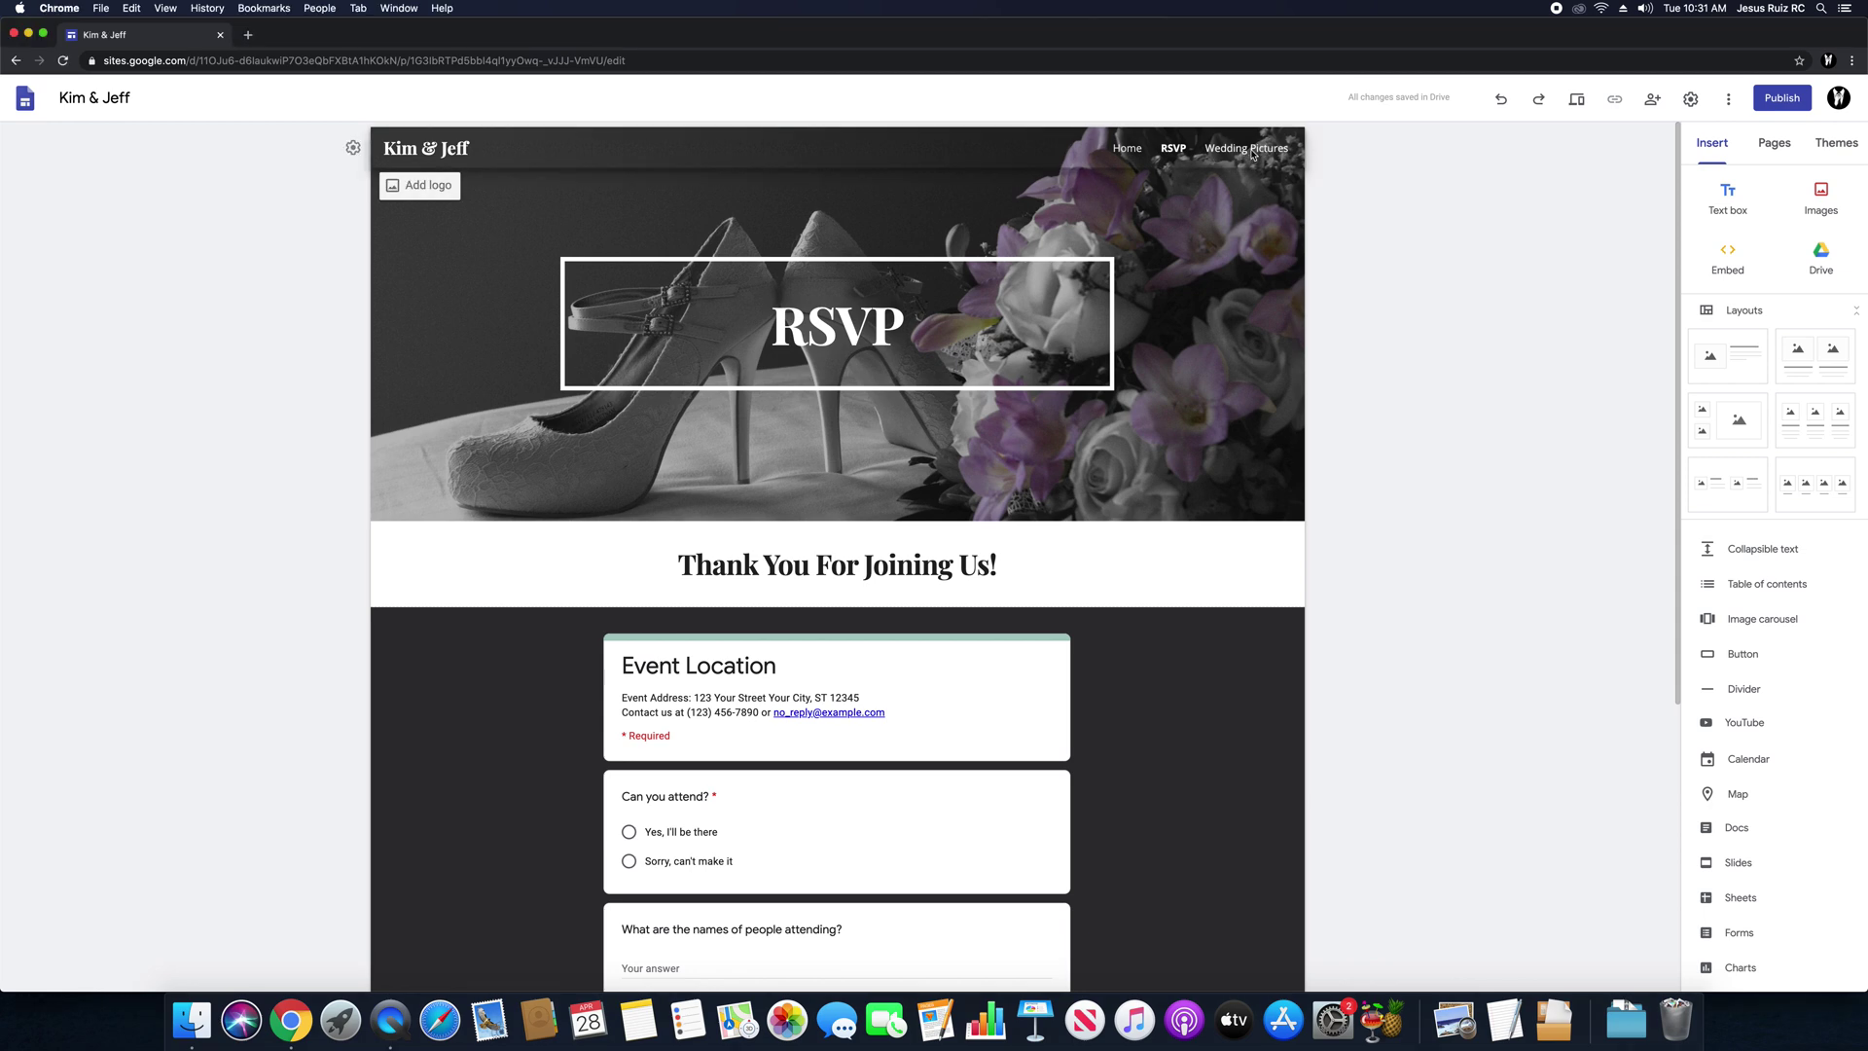
pyautogui.click(1251, 151)
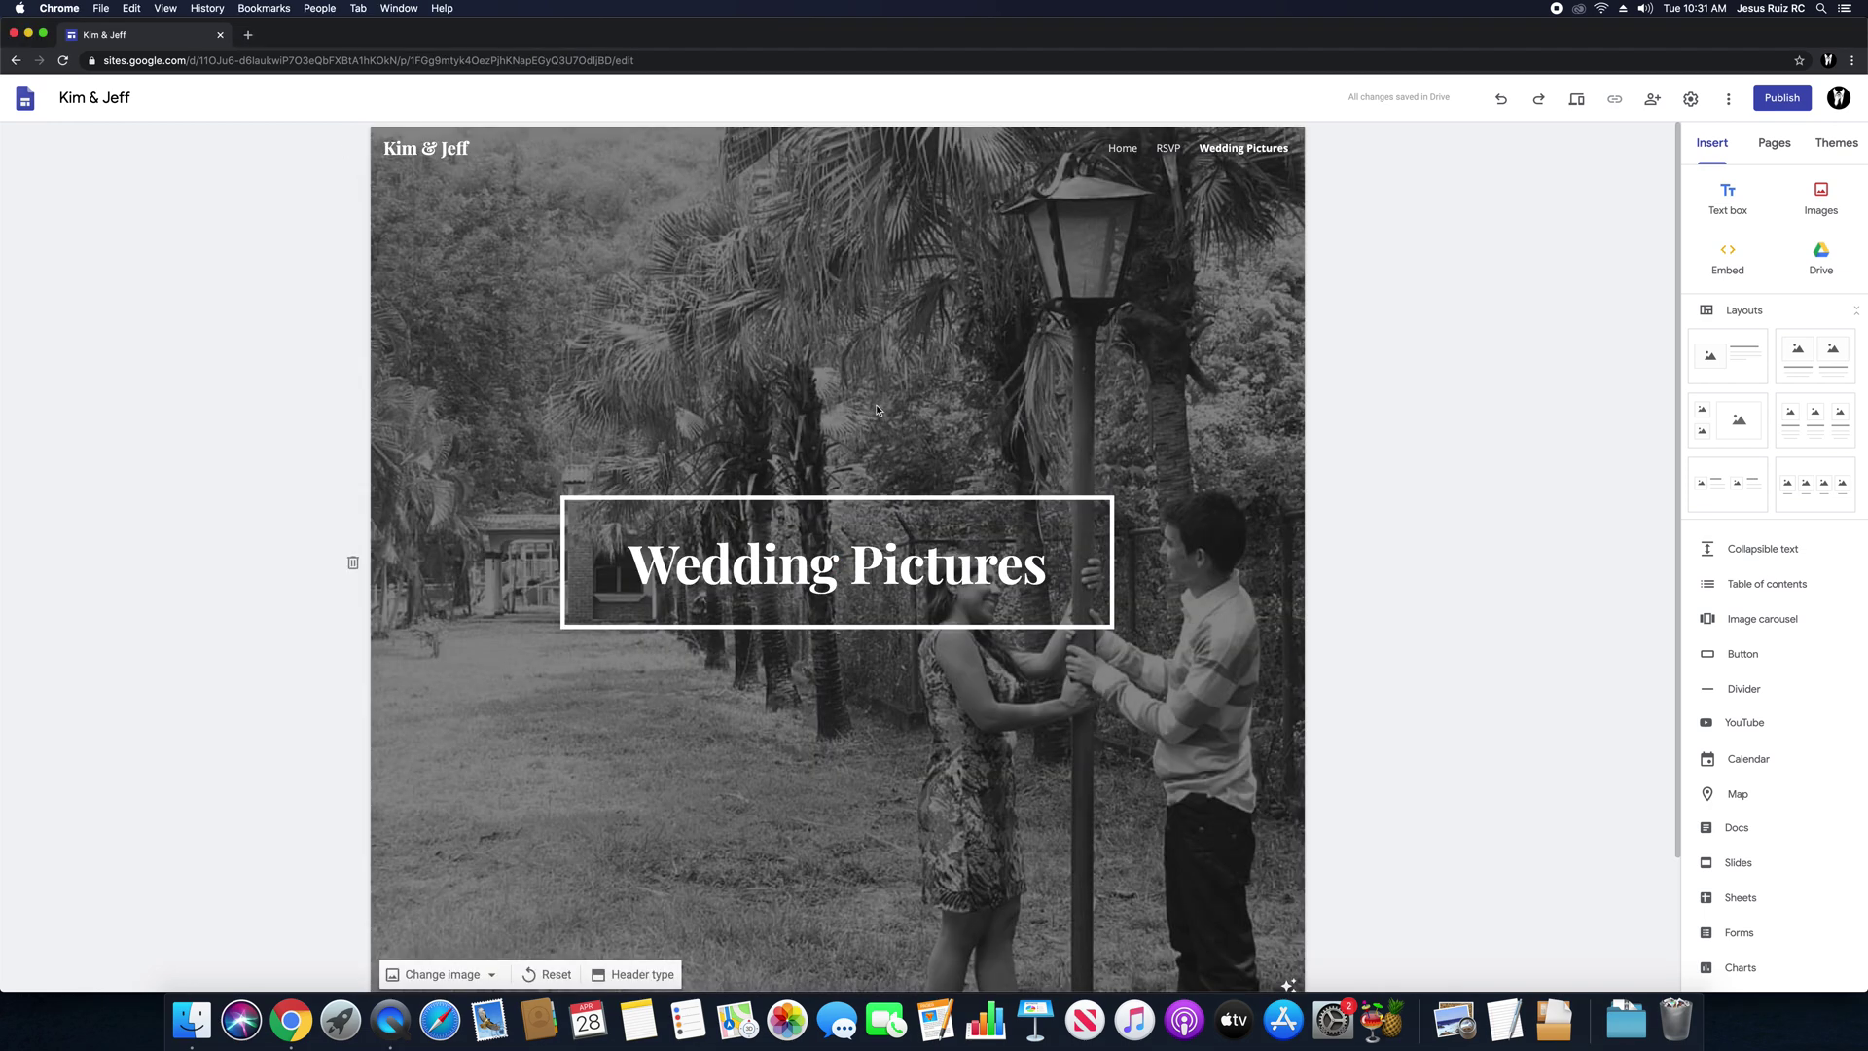
# Step: Start replacing the Wedding Pictures header image and search Google images for "wedding pictures"
pyautogui.scroll(-3, 876, 408)
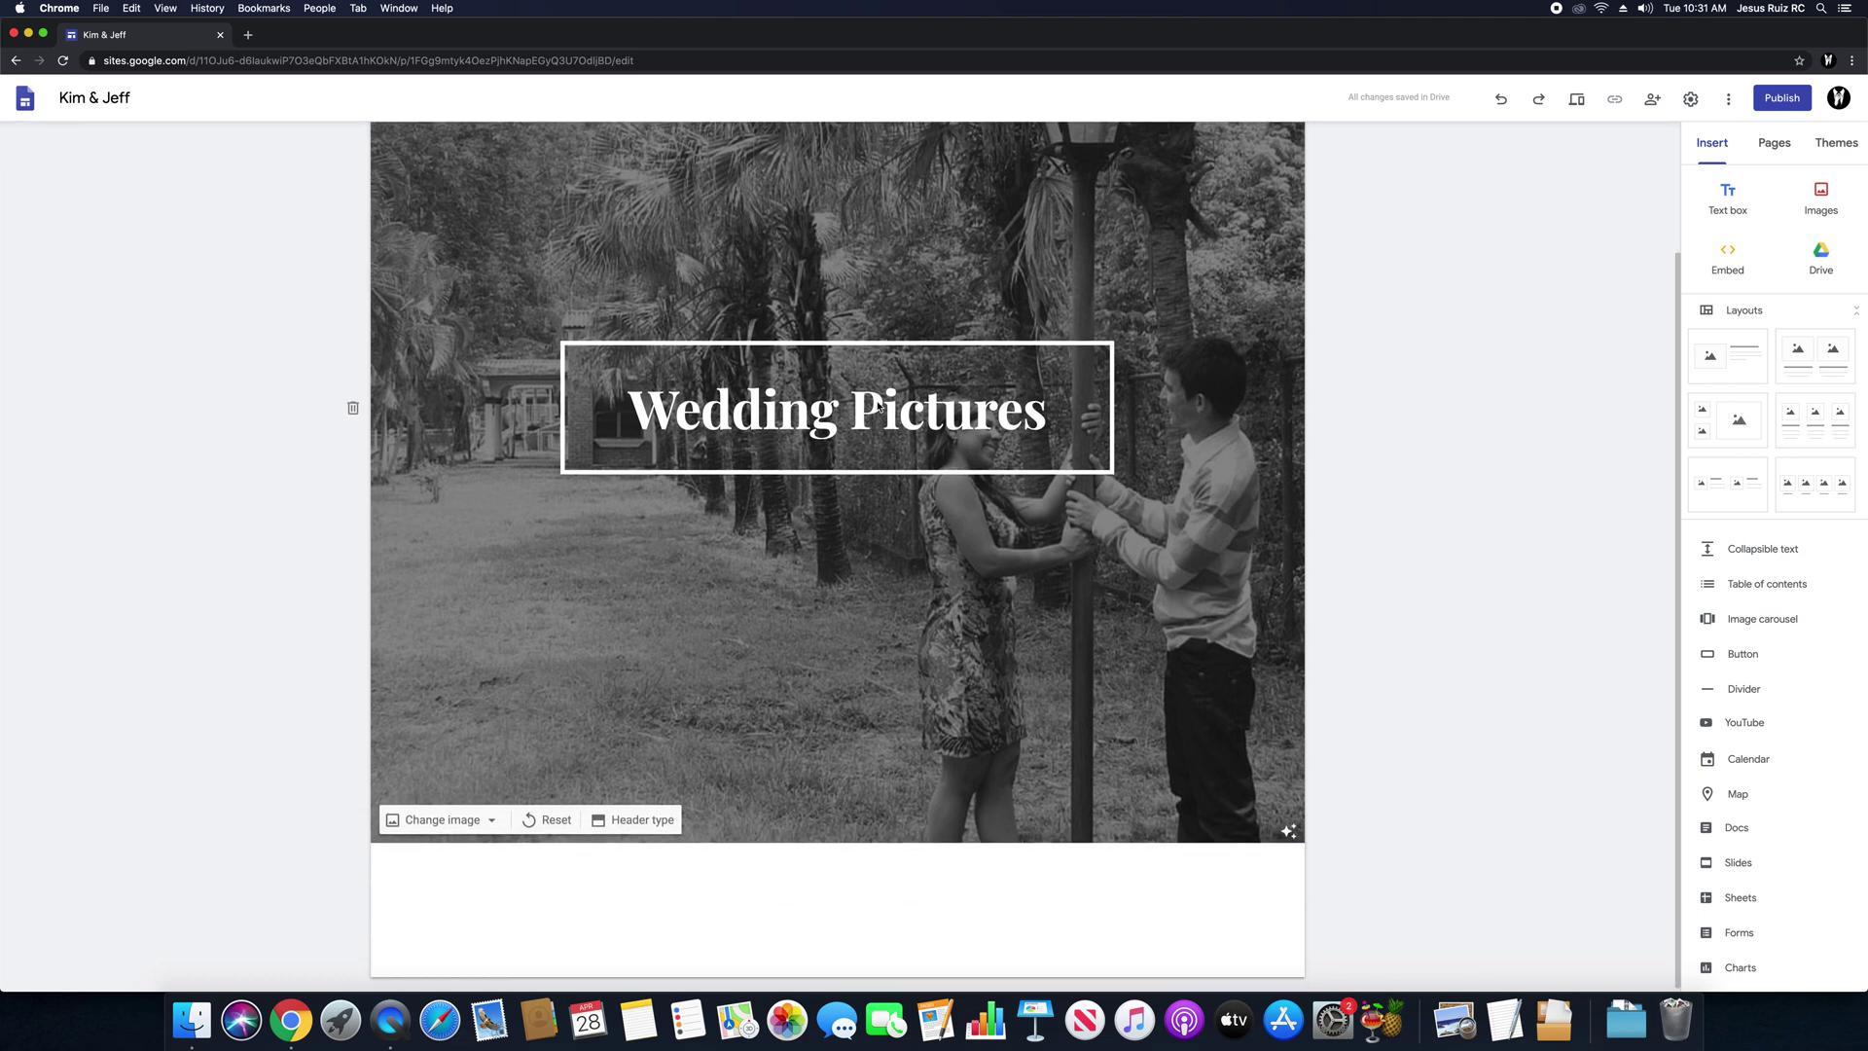
pyautogui.scroll(3, 877, 413)
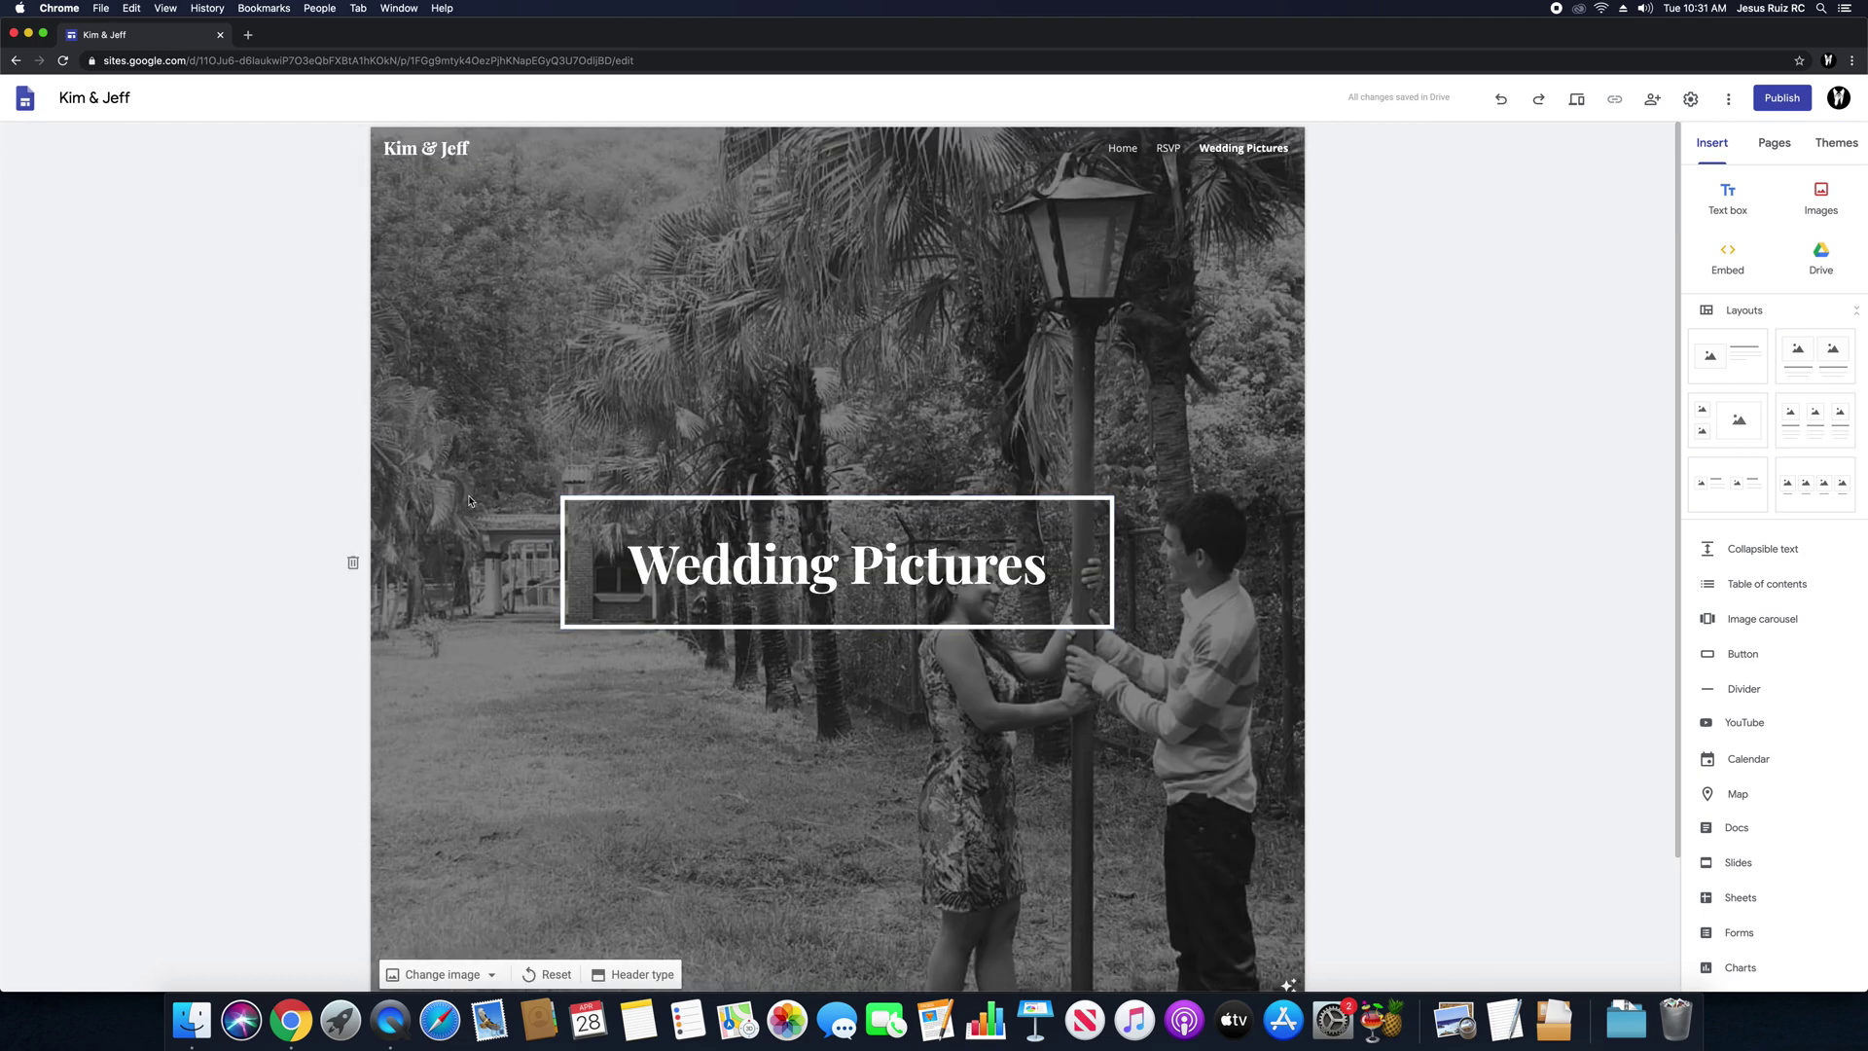
pyautogui.scroll(-3, 593, 660)
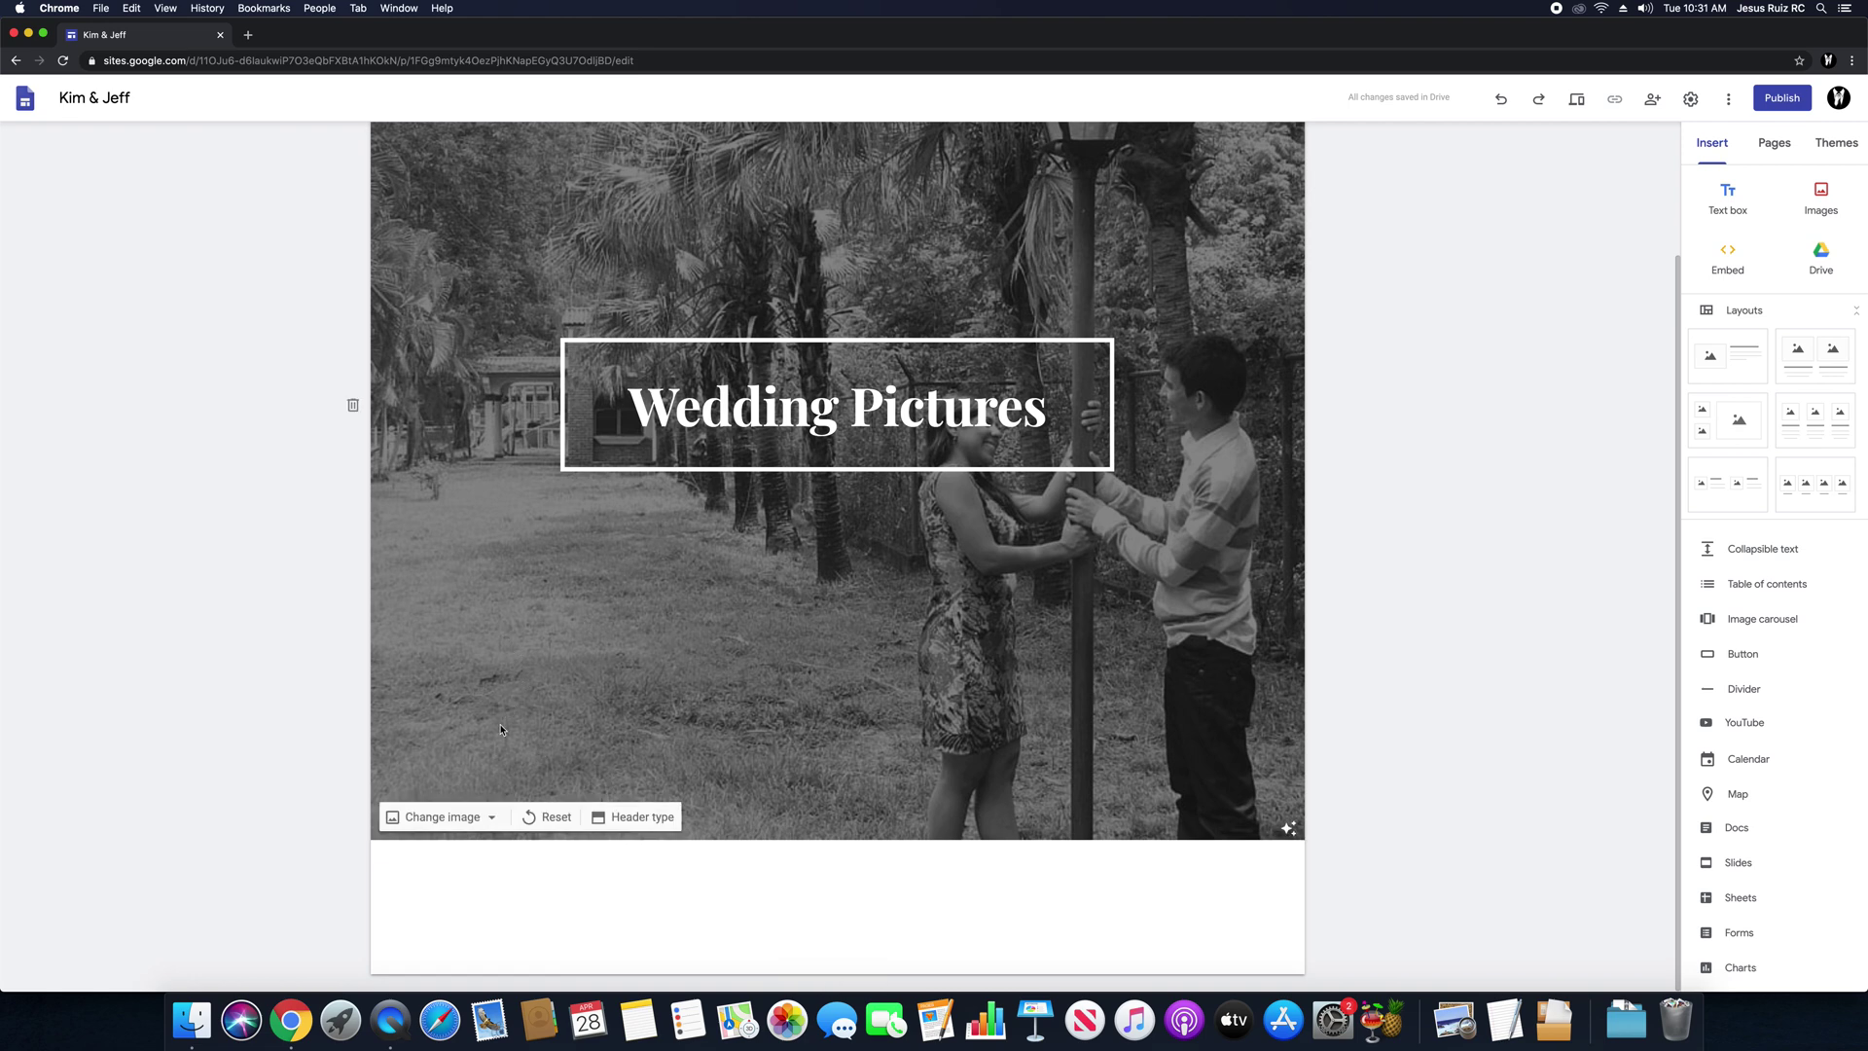
pyautogui.click(472, 817)
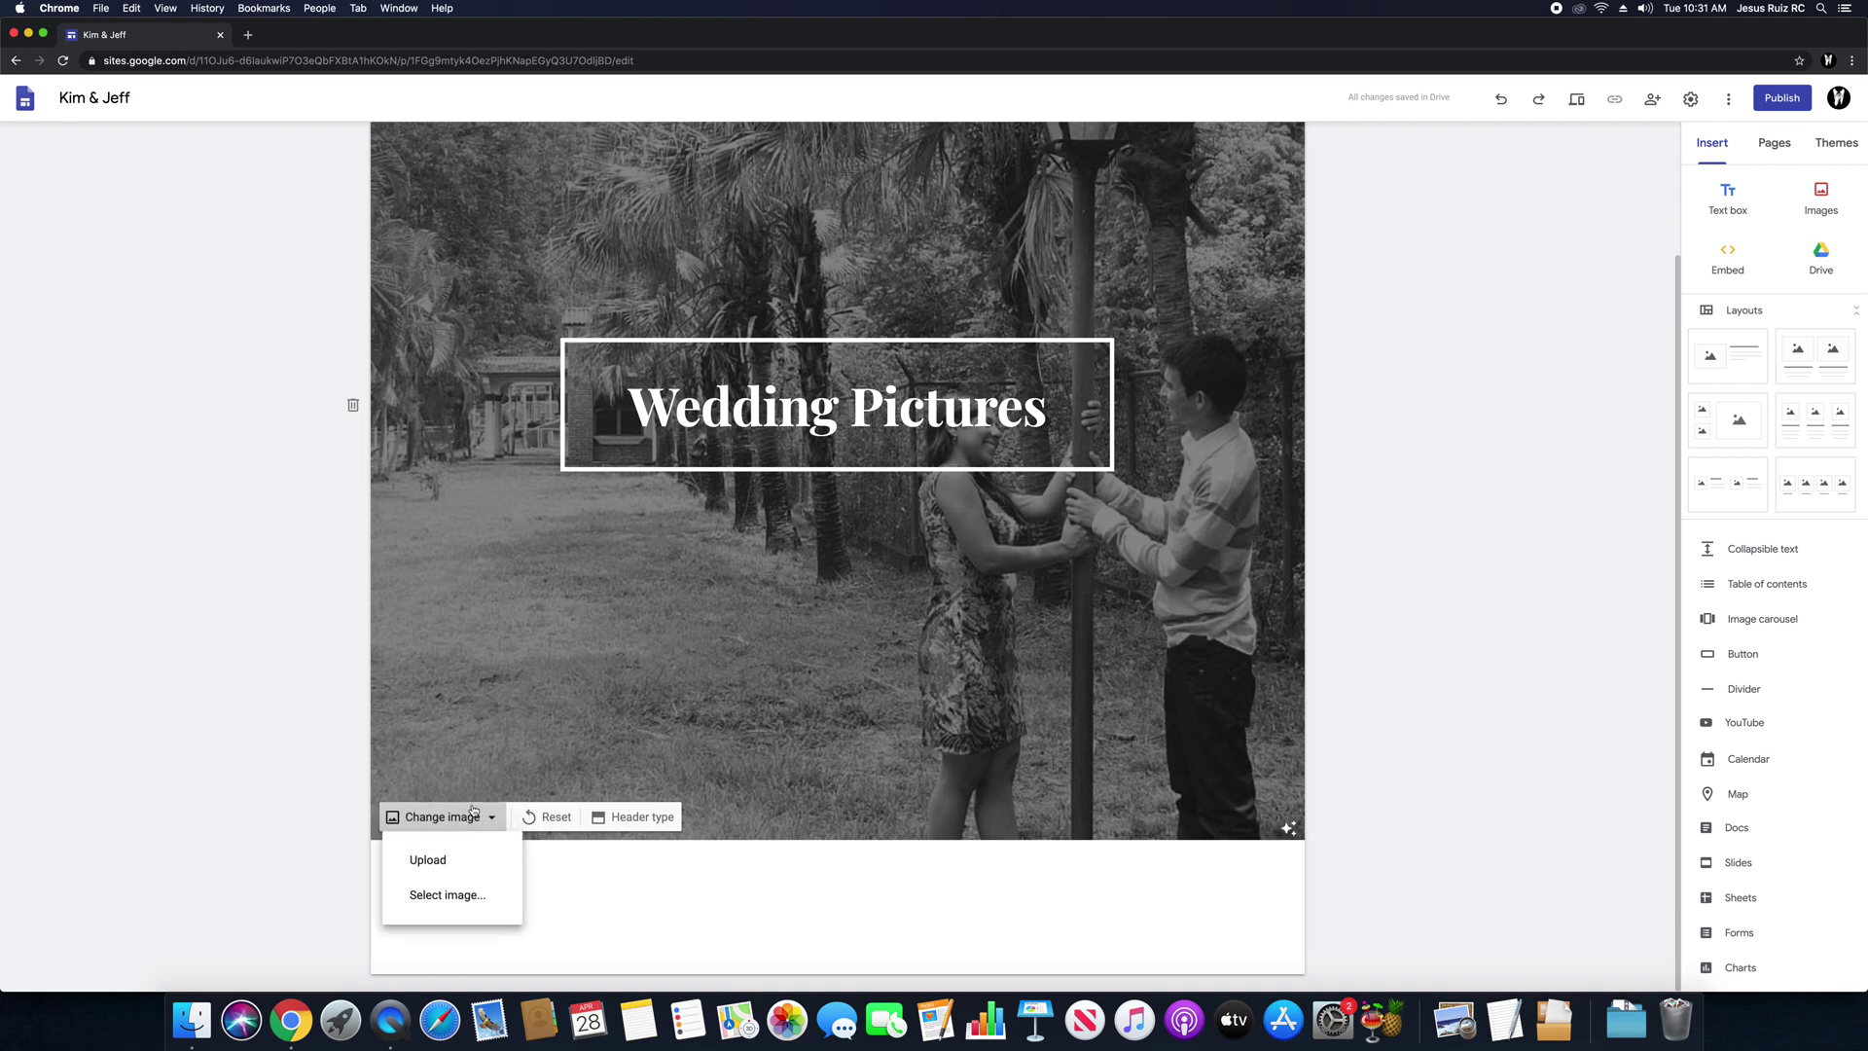
pyautogui.click(461, 897)
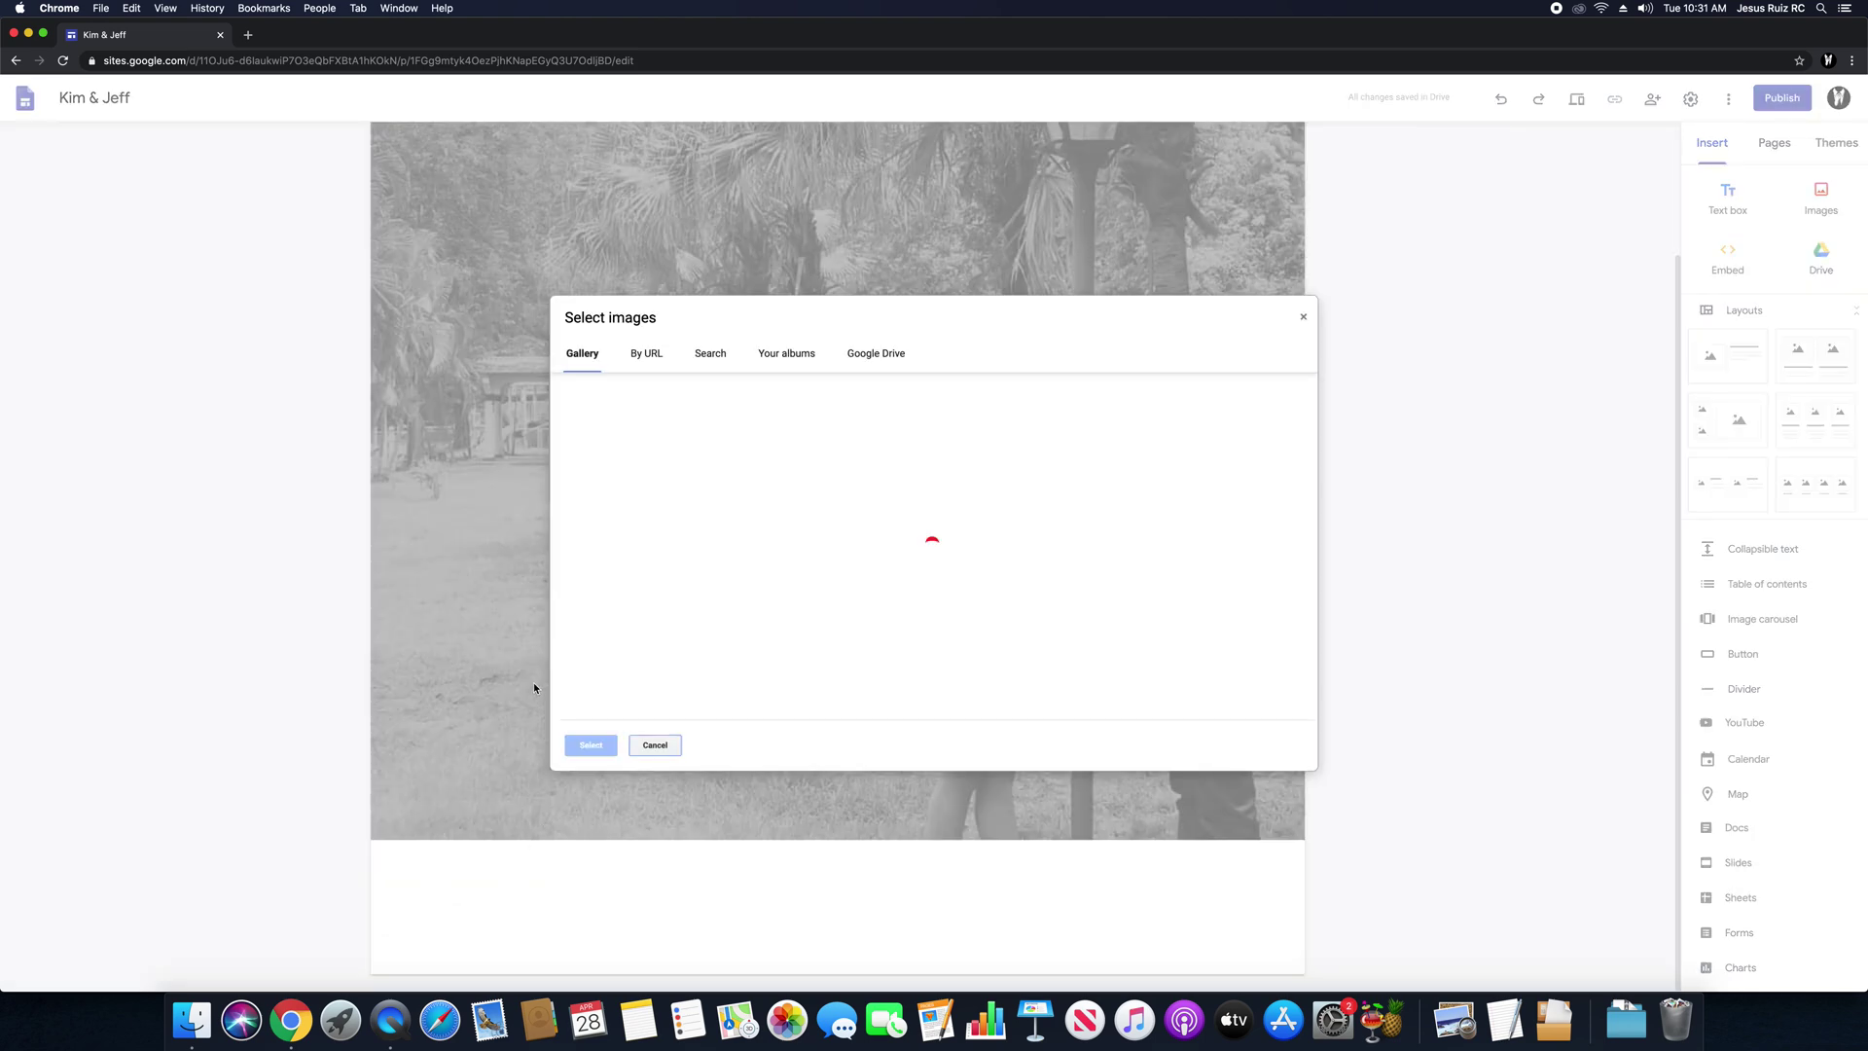
pyautogui.click(706, 355)
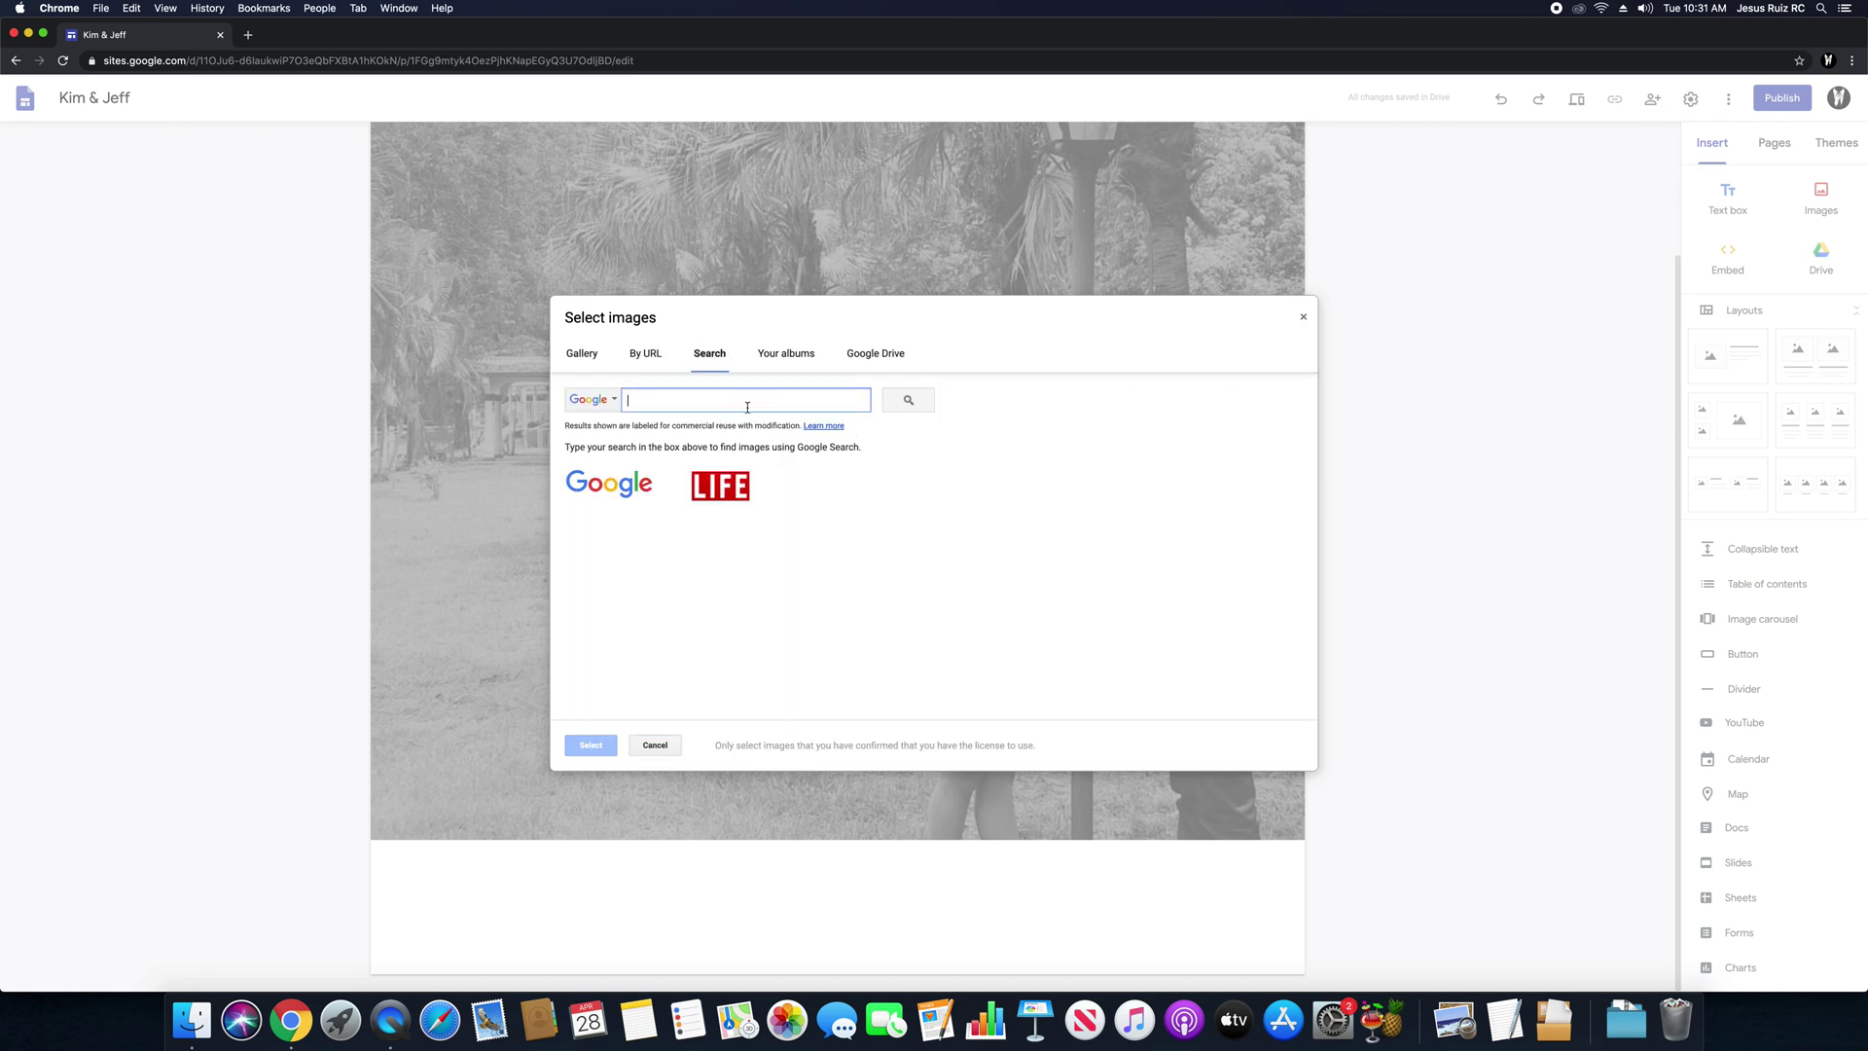
pyautogui.write('wedding pi')
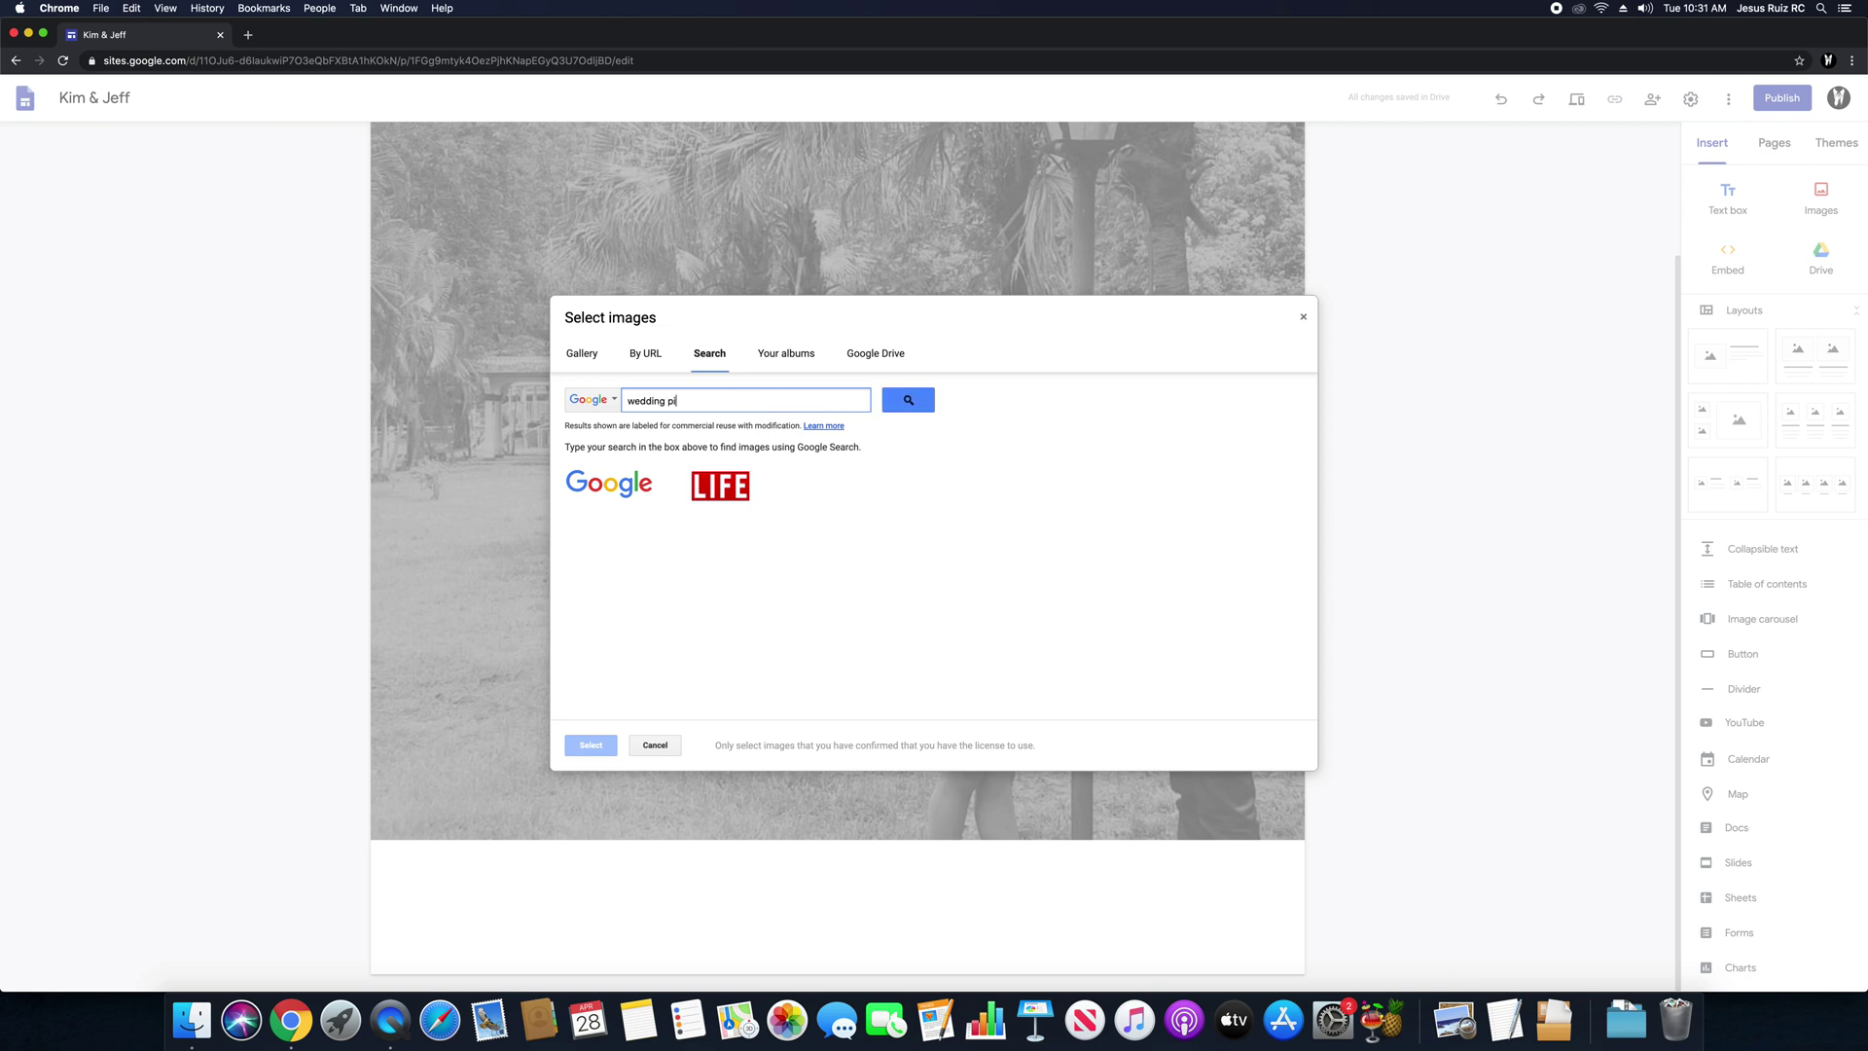
pyautogui.write('ctures')
pyautogui.press('Return')
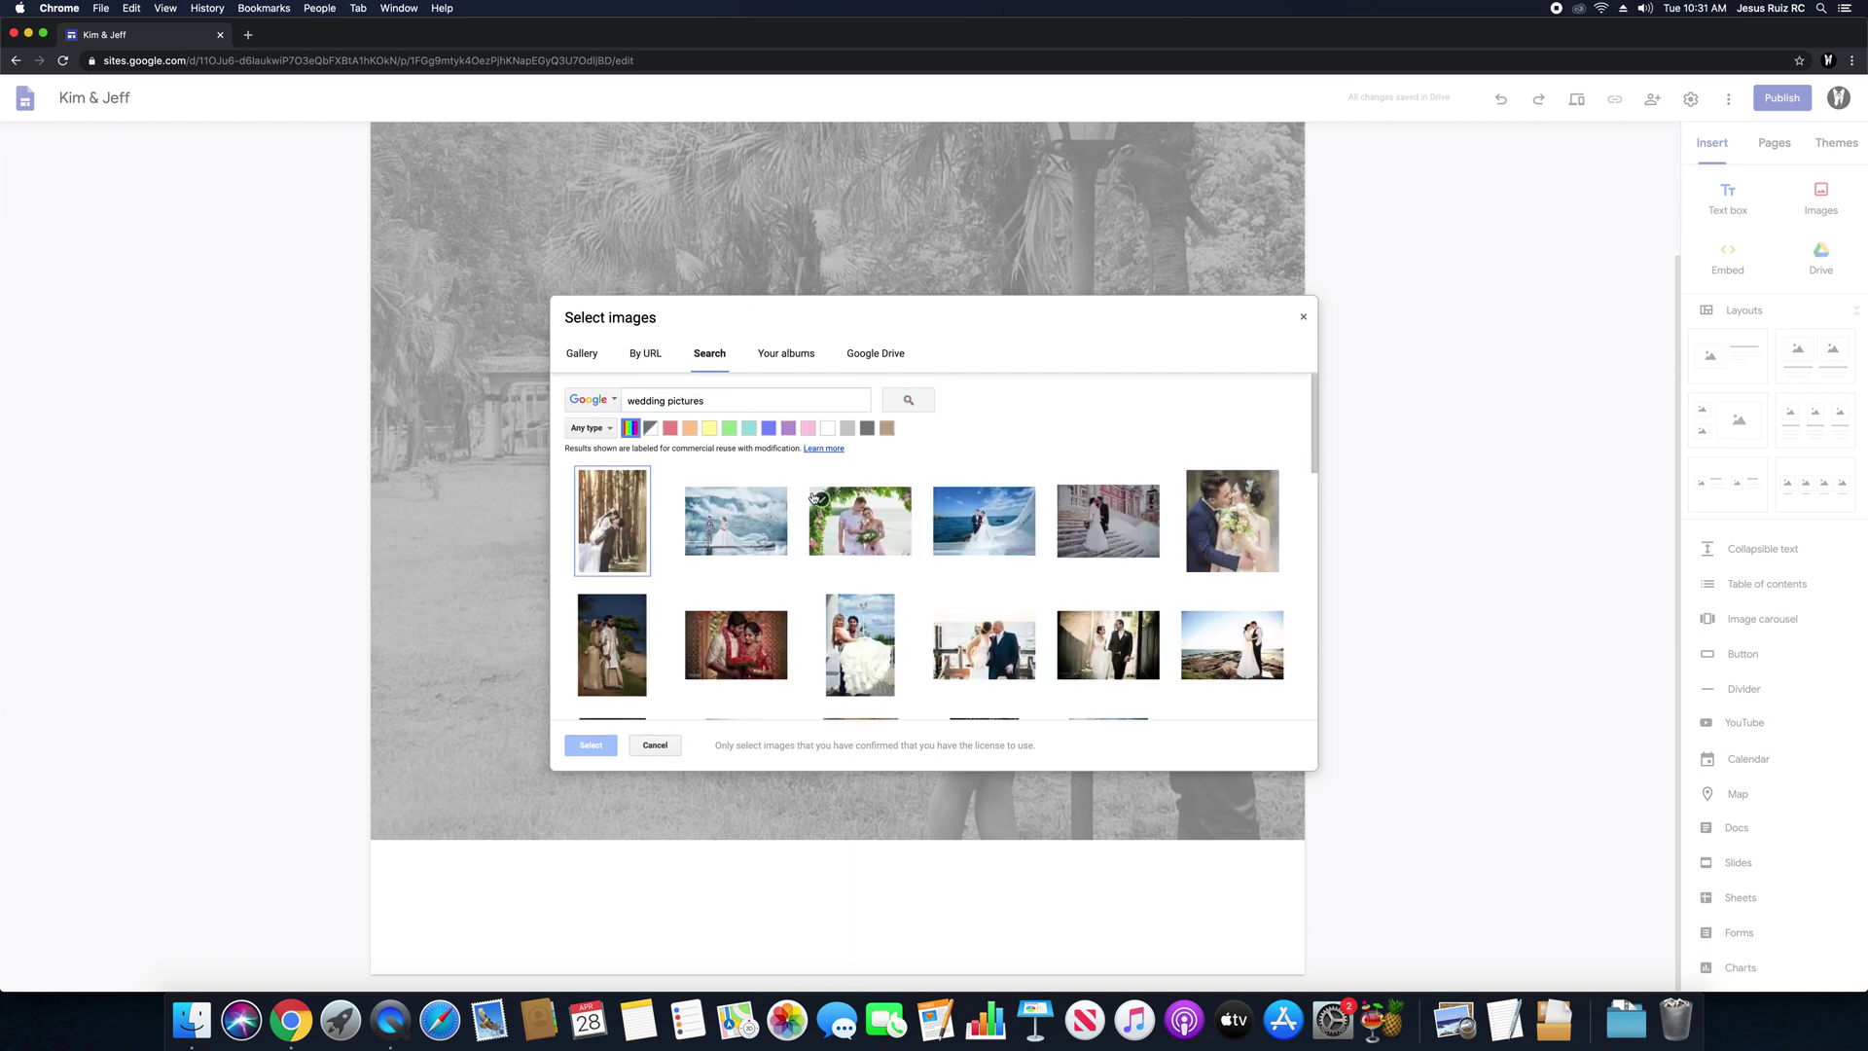
# Step: Filter the image results by gray and use the photo of the couple with a rainbow umbrella on railway tracks as the header
pyautogui.click(847, 434)
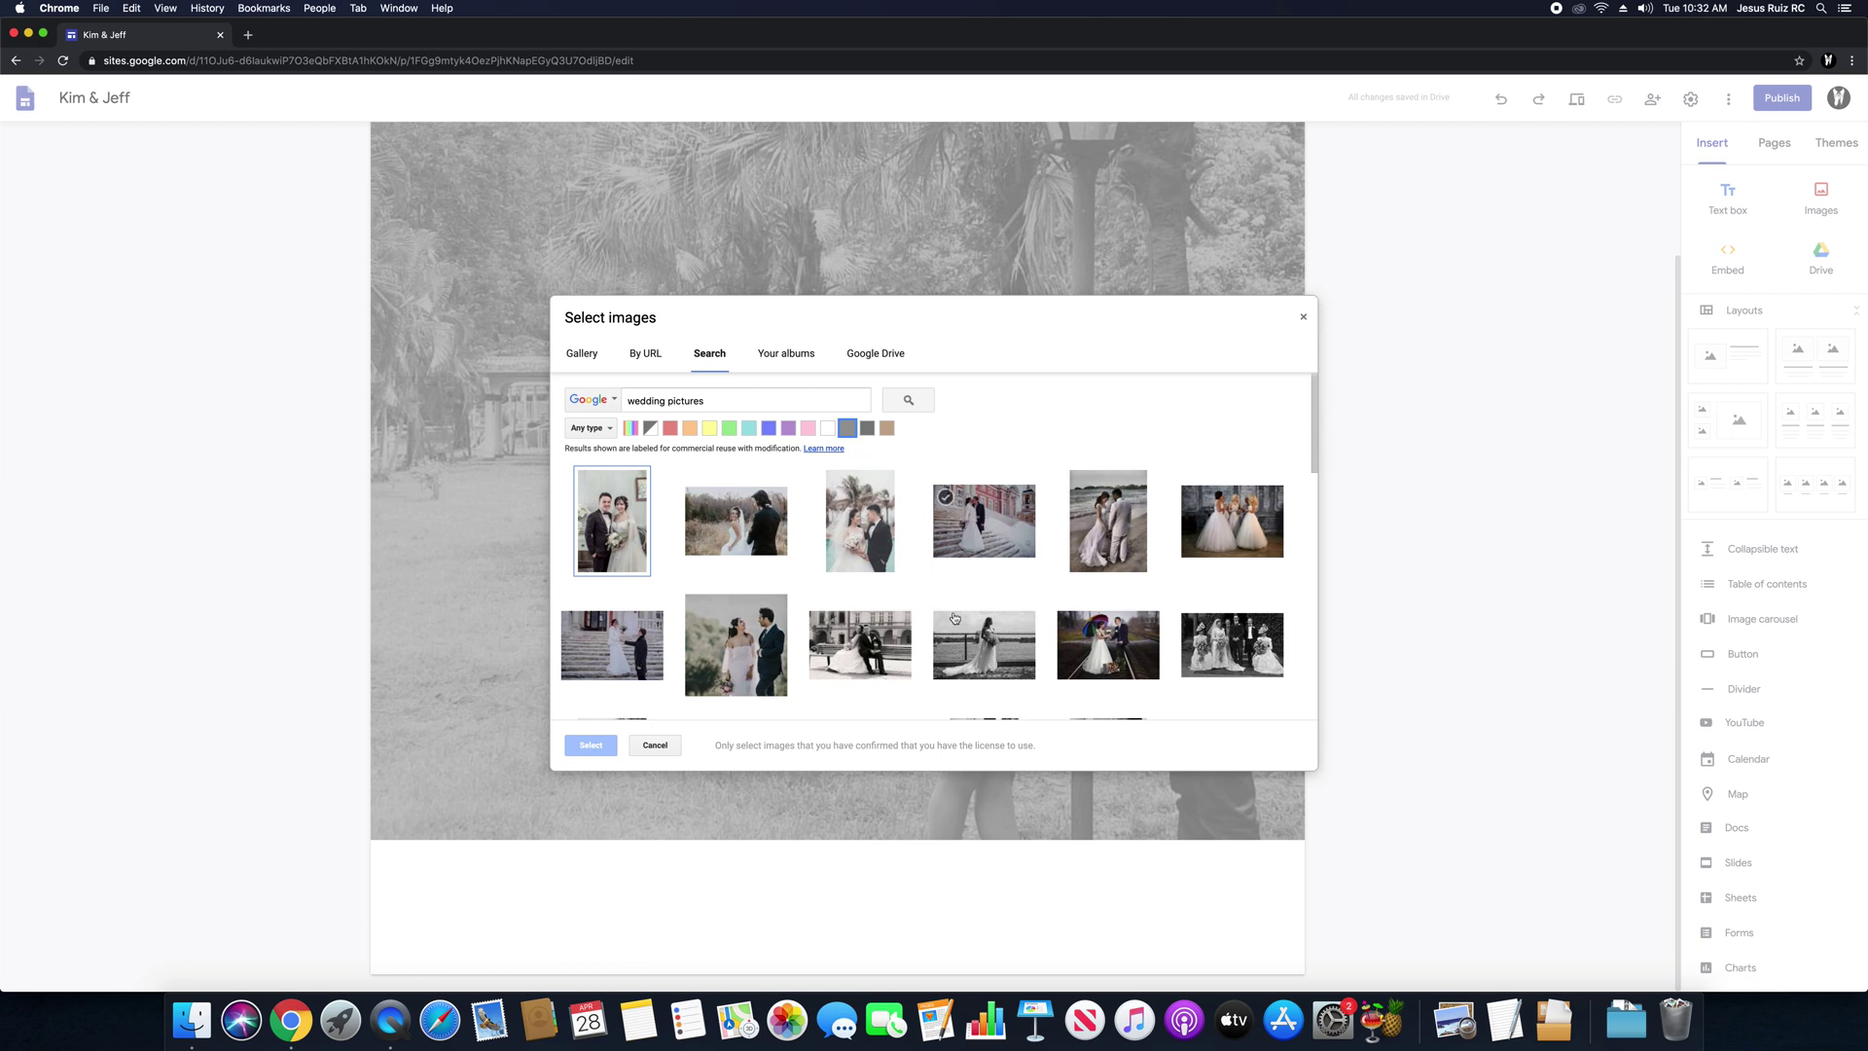
pyautogui.click(1091, 650)
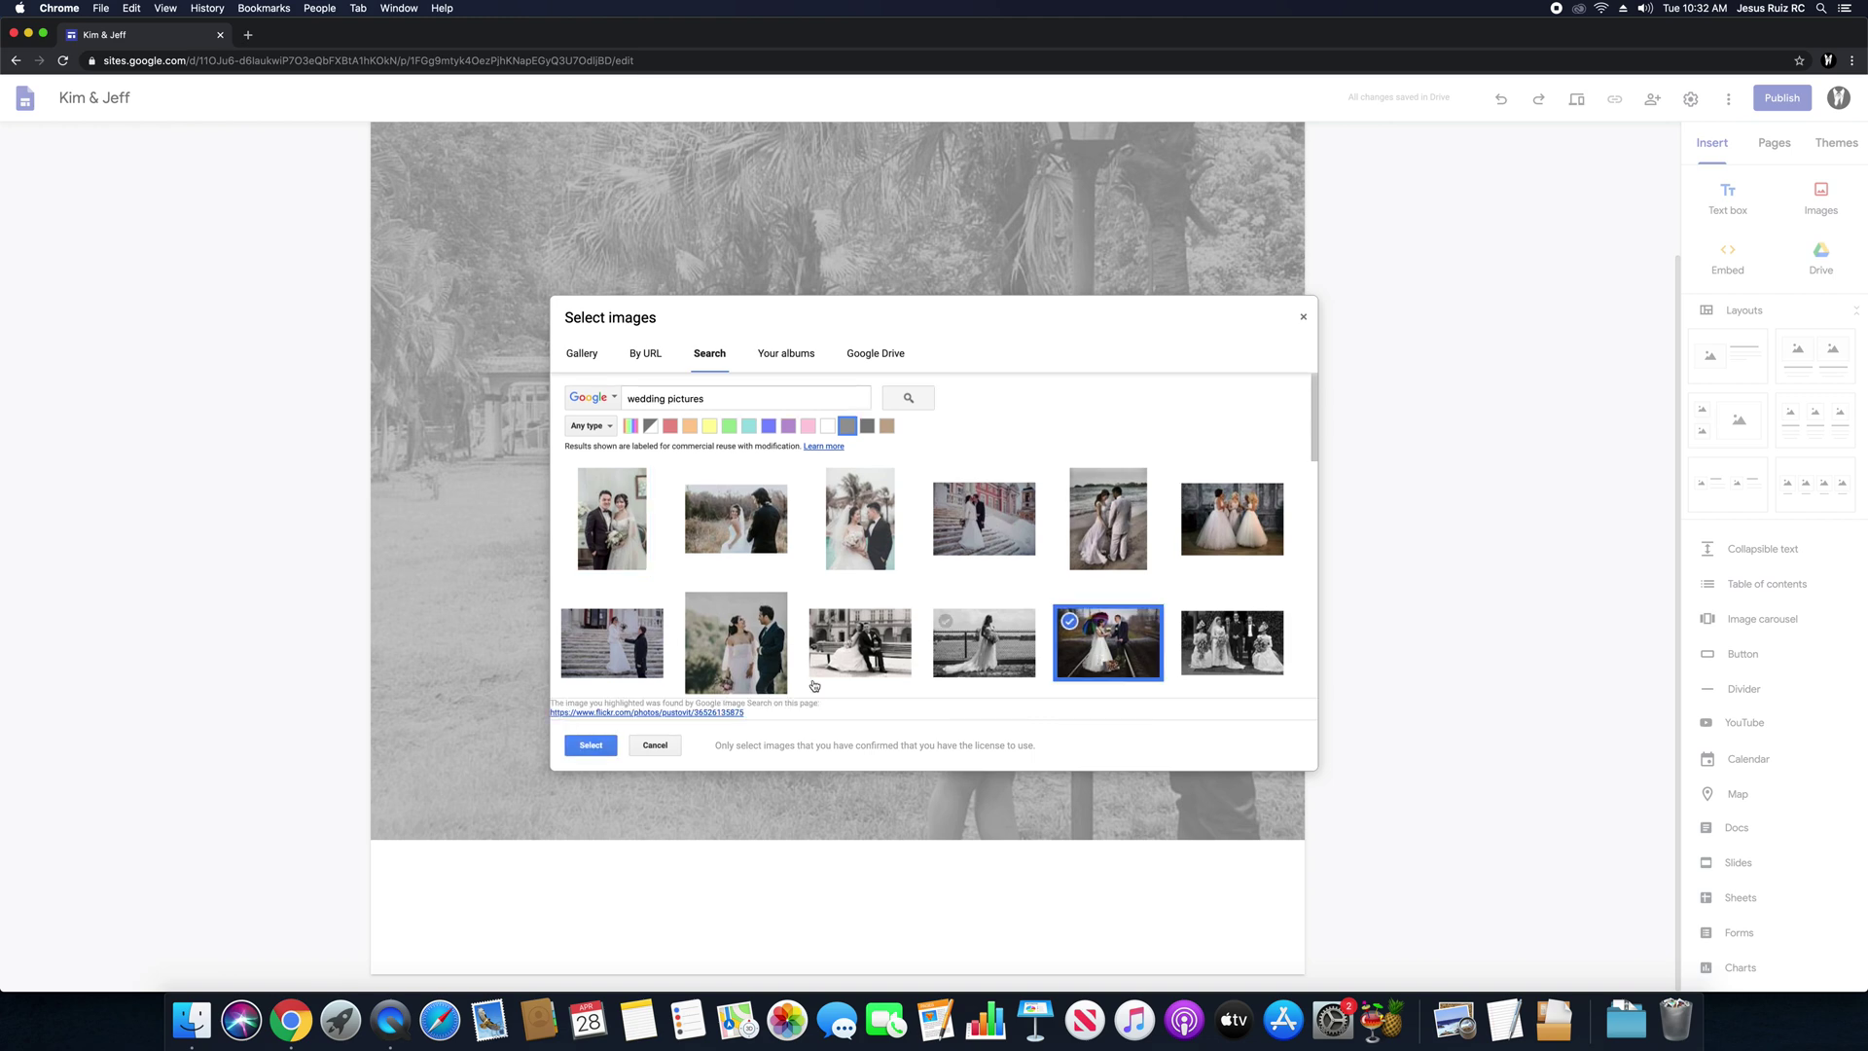
pyautogui.click(590, 746)
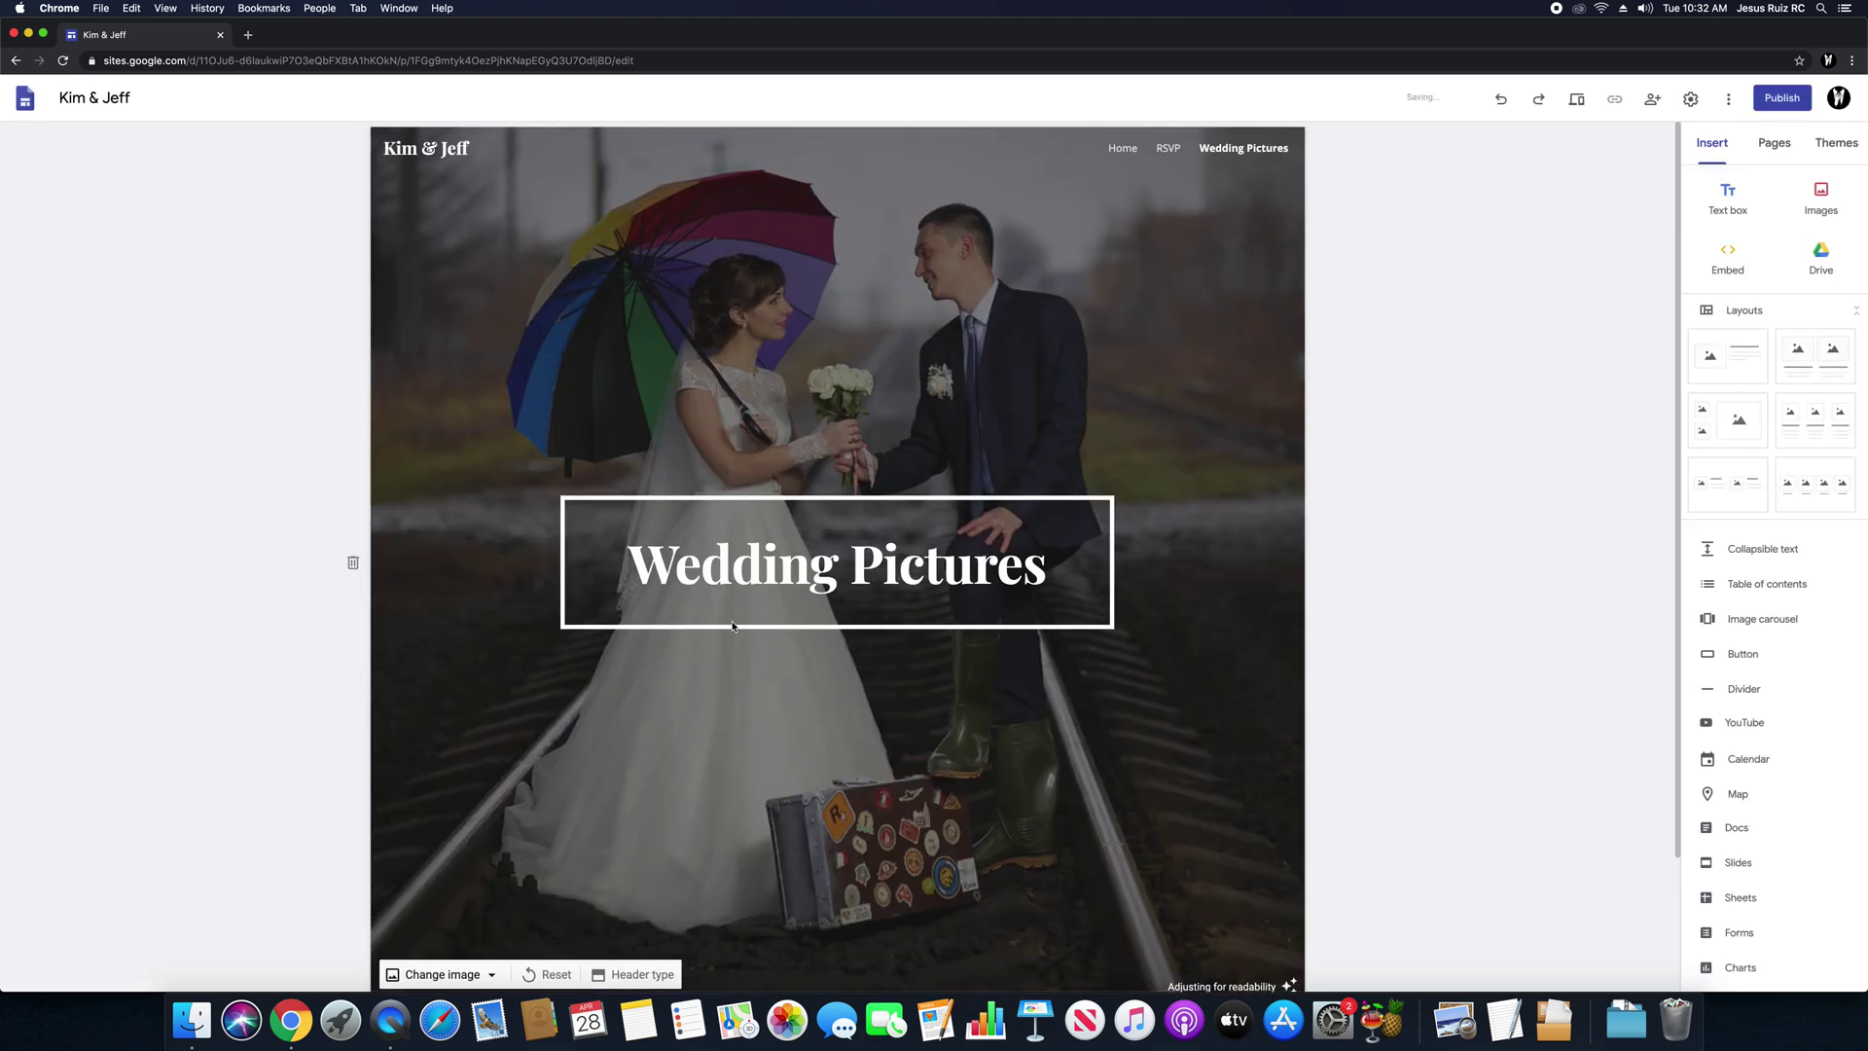
# Step: Examine how the new header image fills the Wedding Pictures page from its upper to its lower edge
pyautogui.scroll(-2, 733, 626)
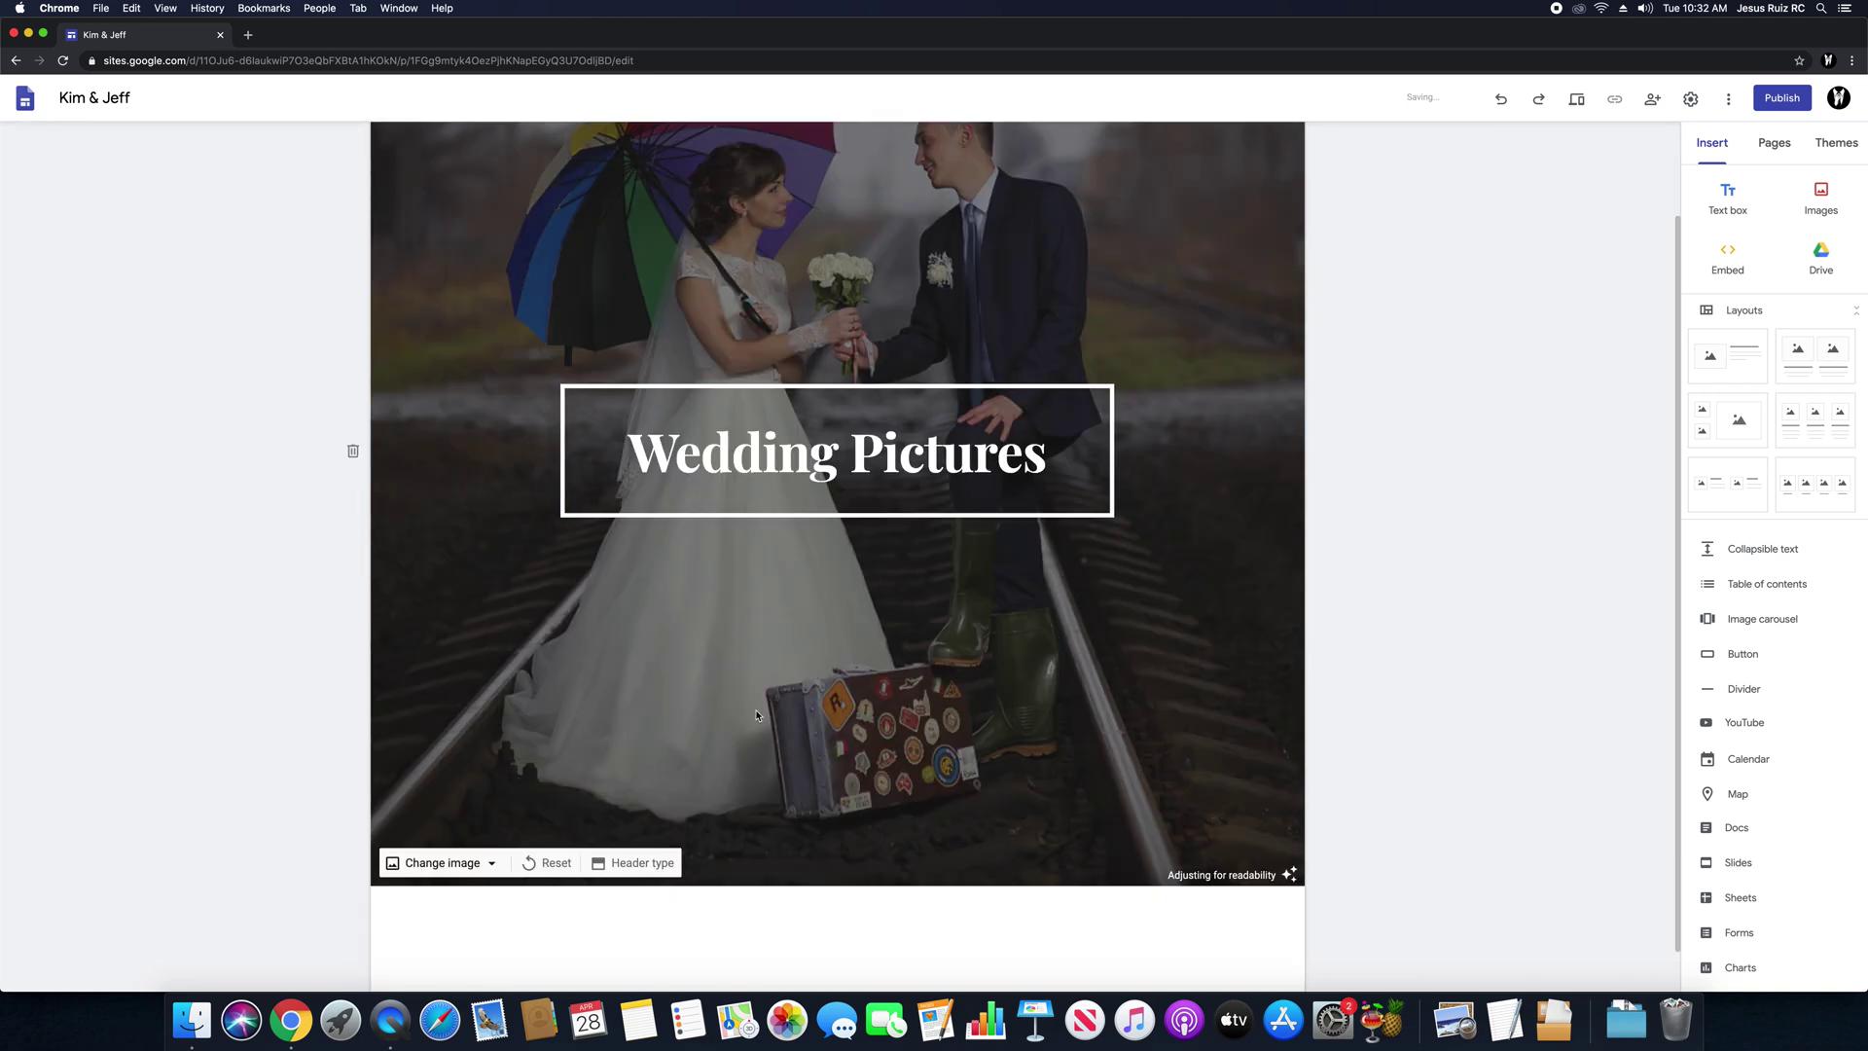
pyautogui.scroll(2, 758, 729)
pyautogui.scroll(-2, 760, 749)
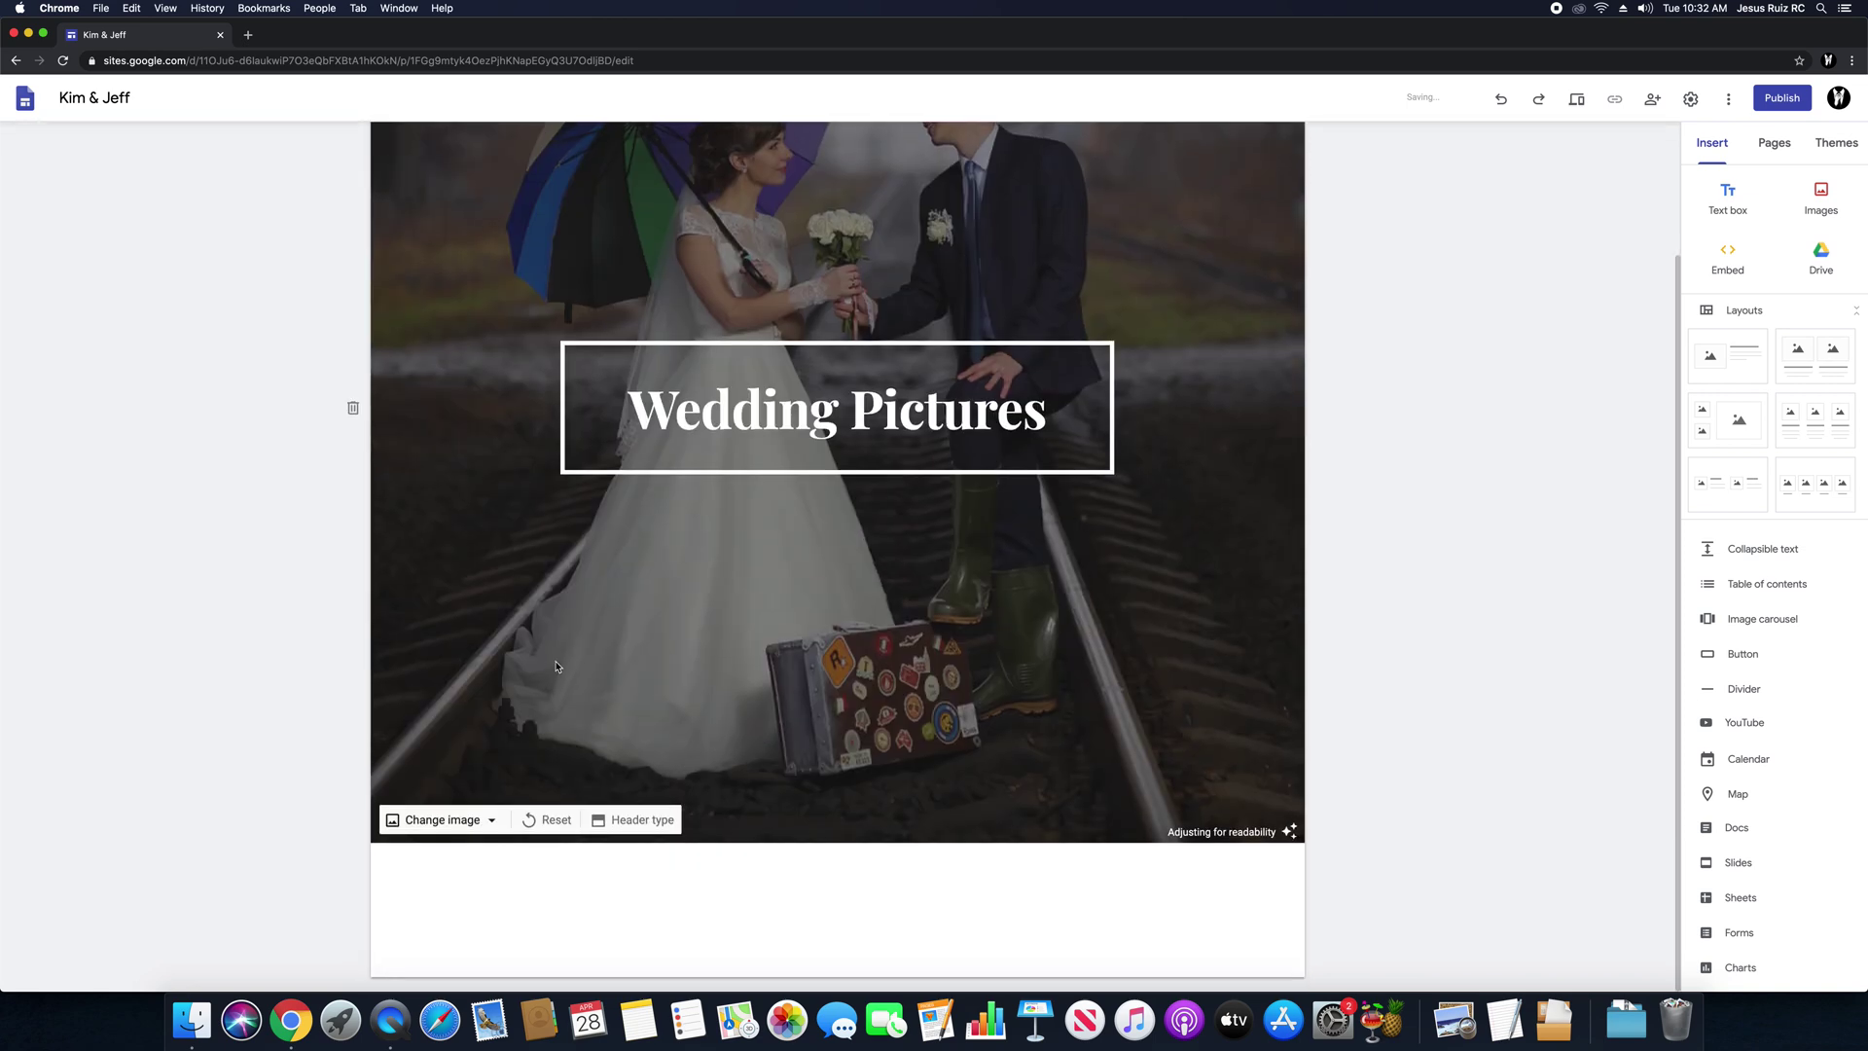
pyautogui.scroll(2, 562, 670)
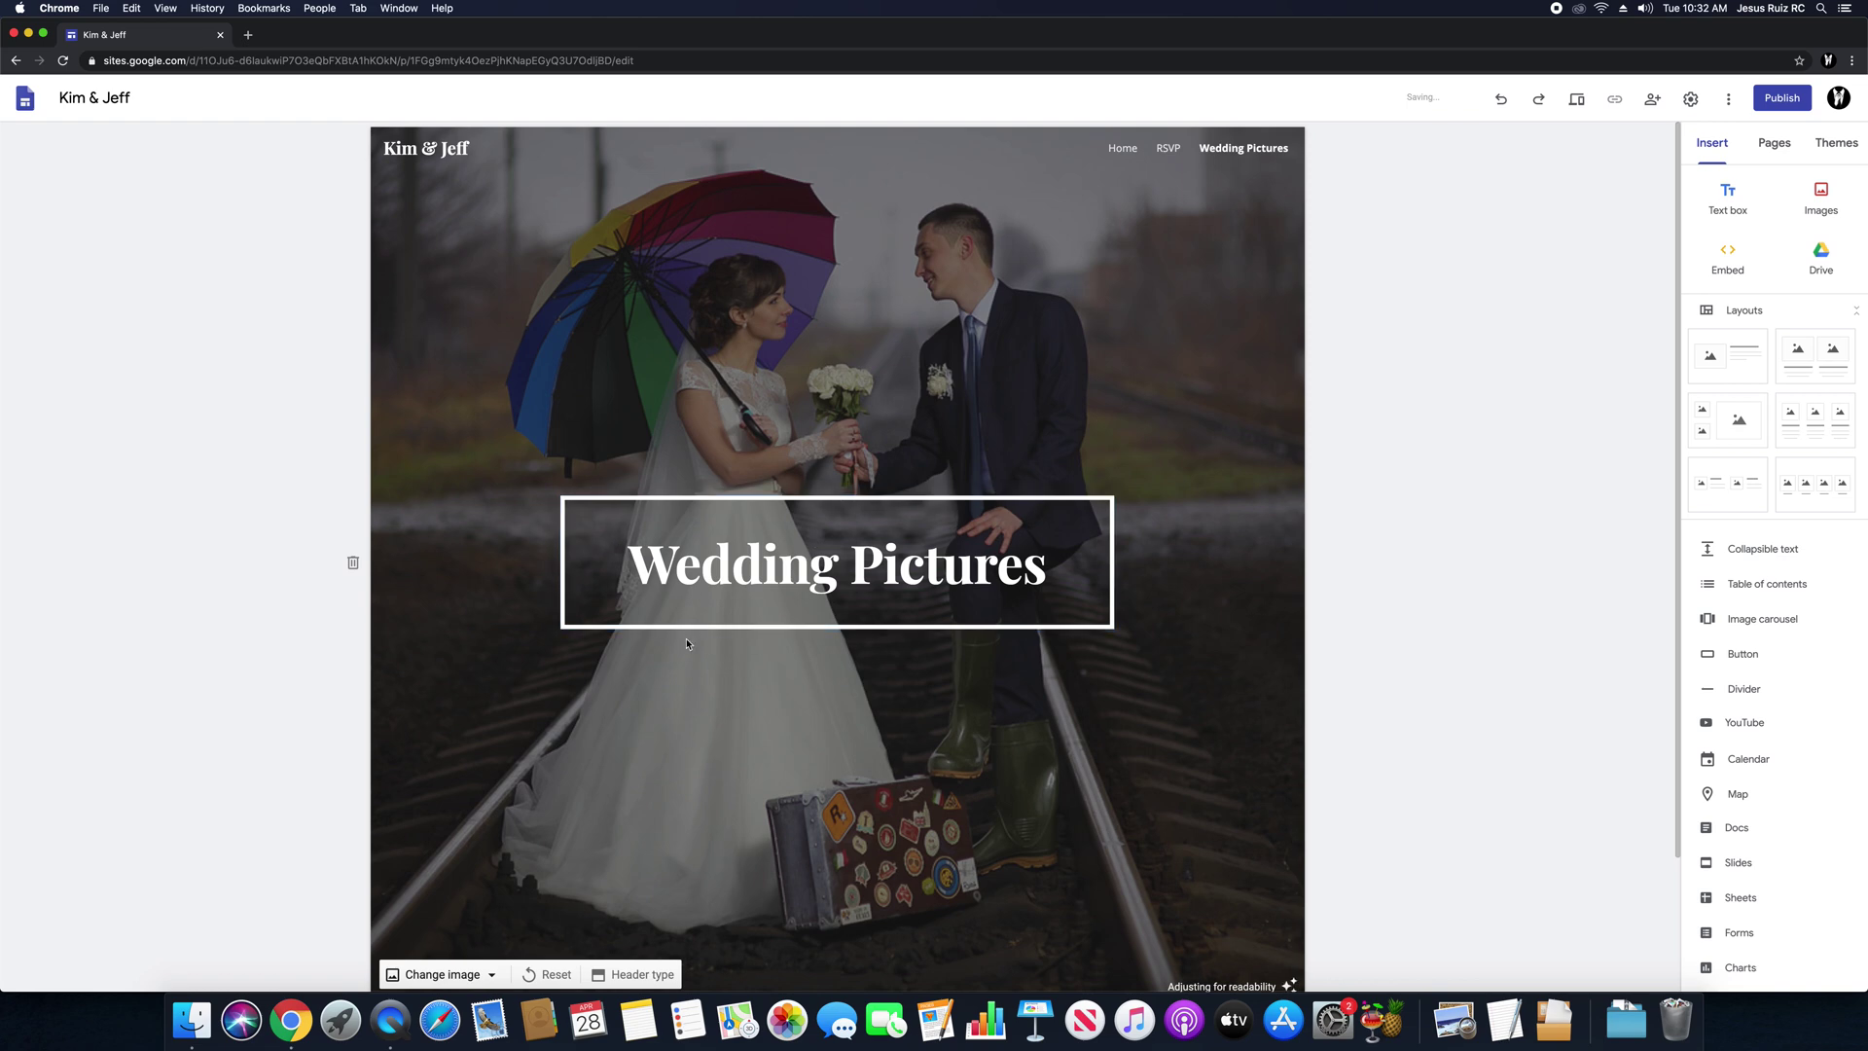
pyautogui.scroll(-1, 647, 652)
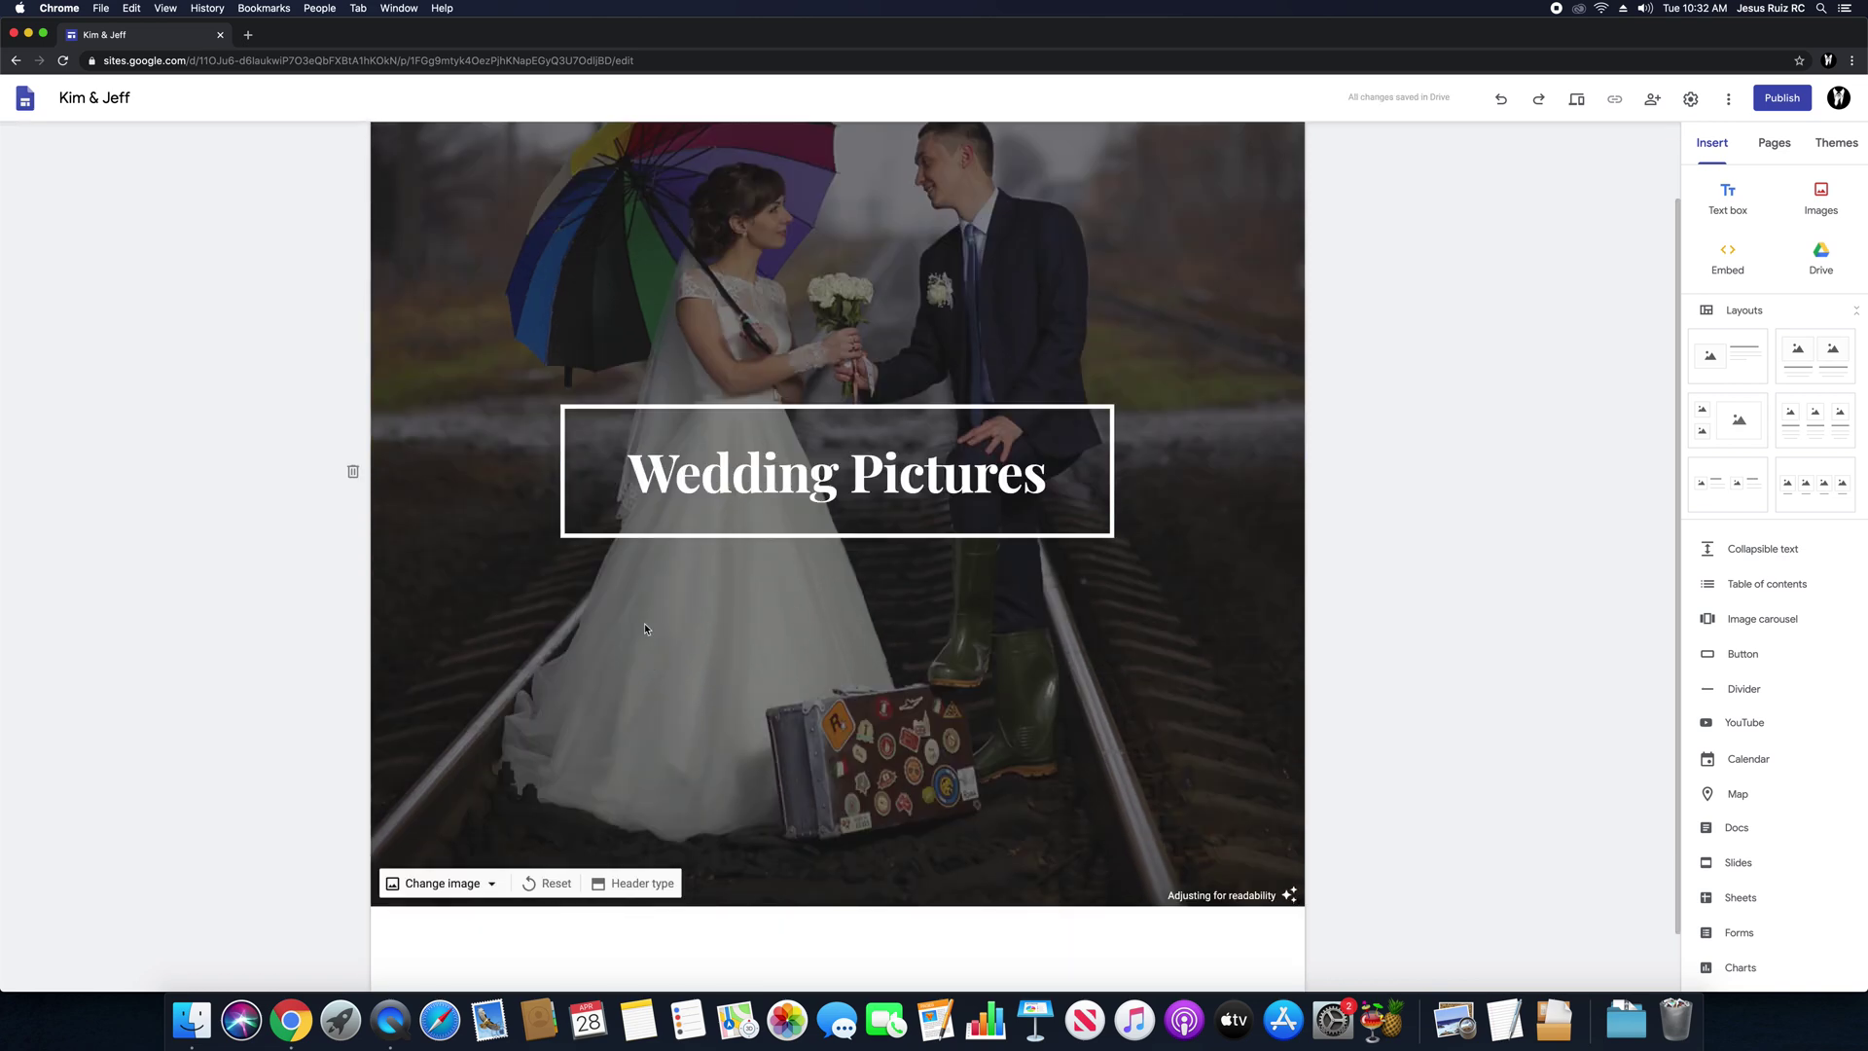
pyautogui.scroll(1, 644, 623)
pyautogui.scroll(-2, 792, 693)
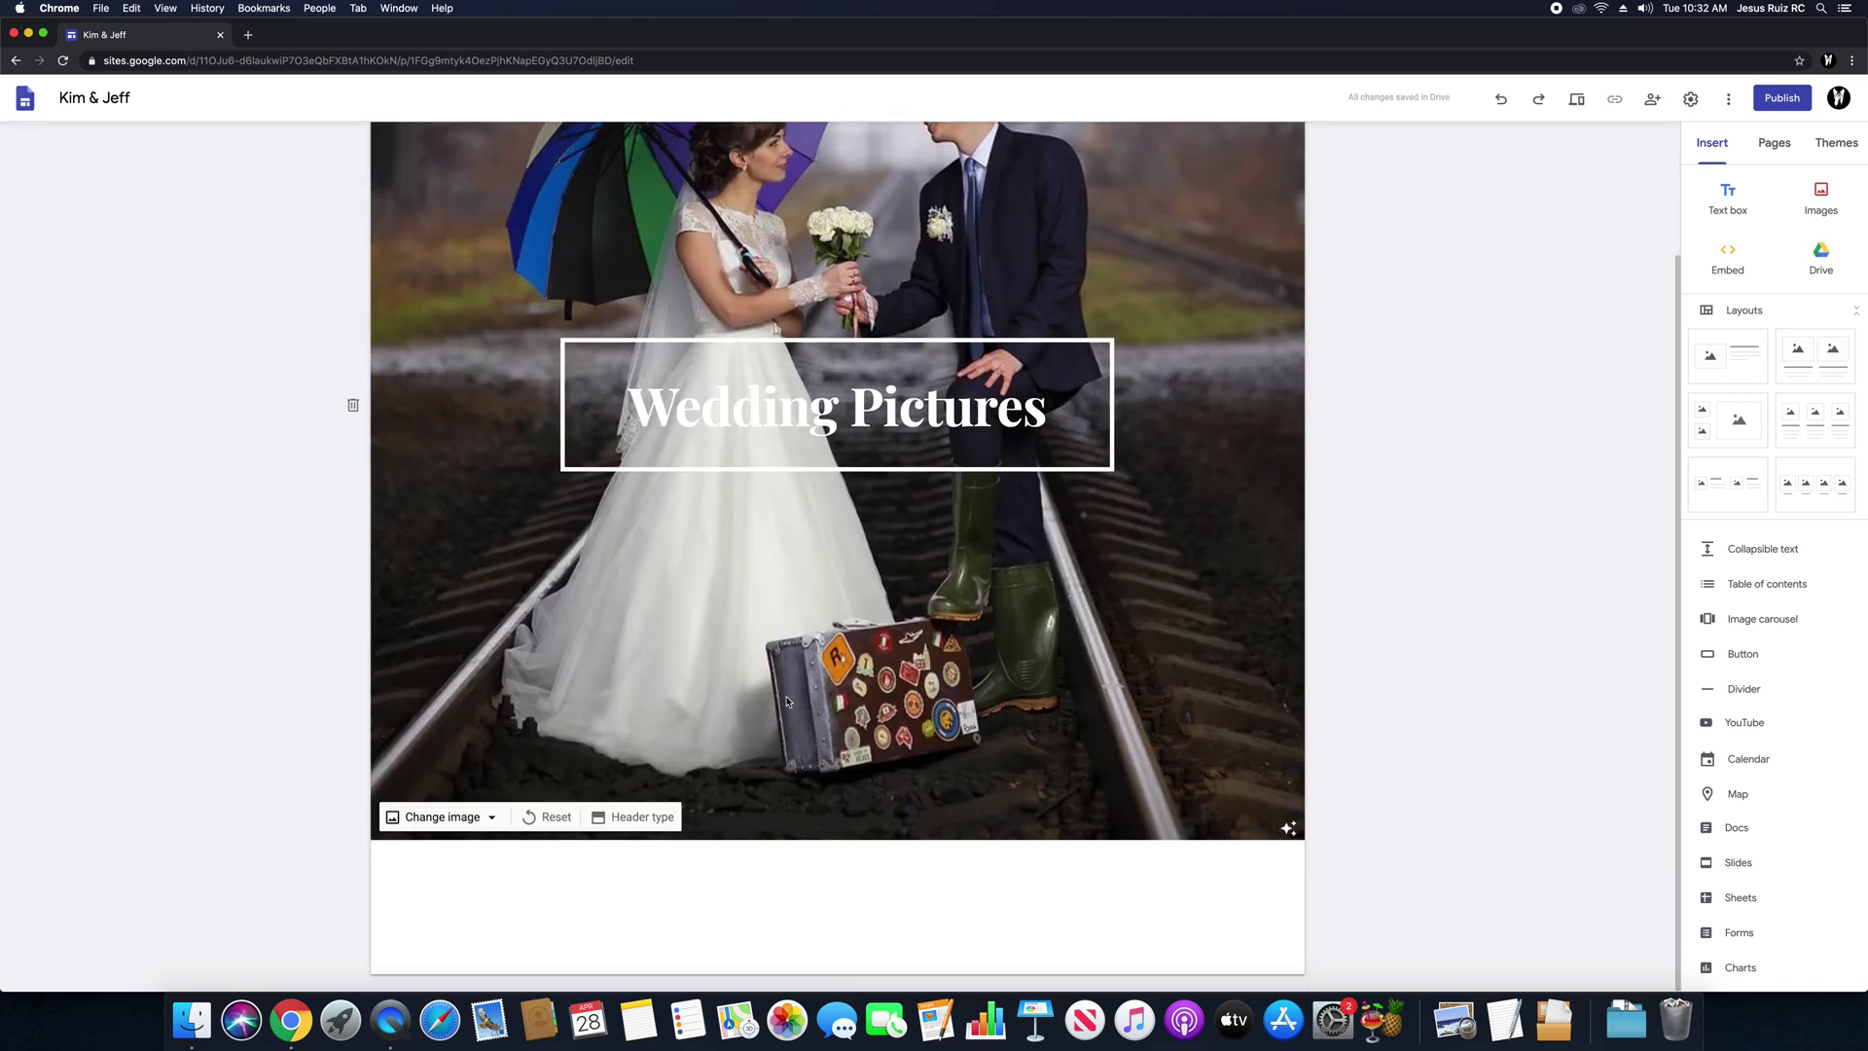
pyautogui.scroll(2, 736, 674)
pyautogui.scroll(-2, 736, 653)
pyautogui.scroll(2, 650, 815)
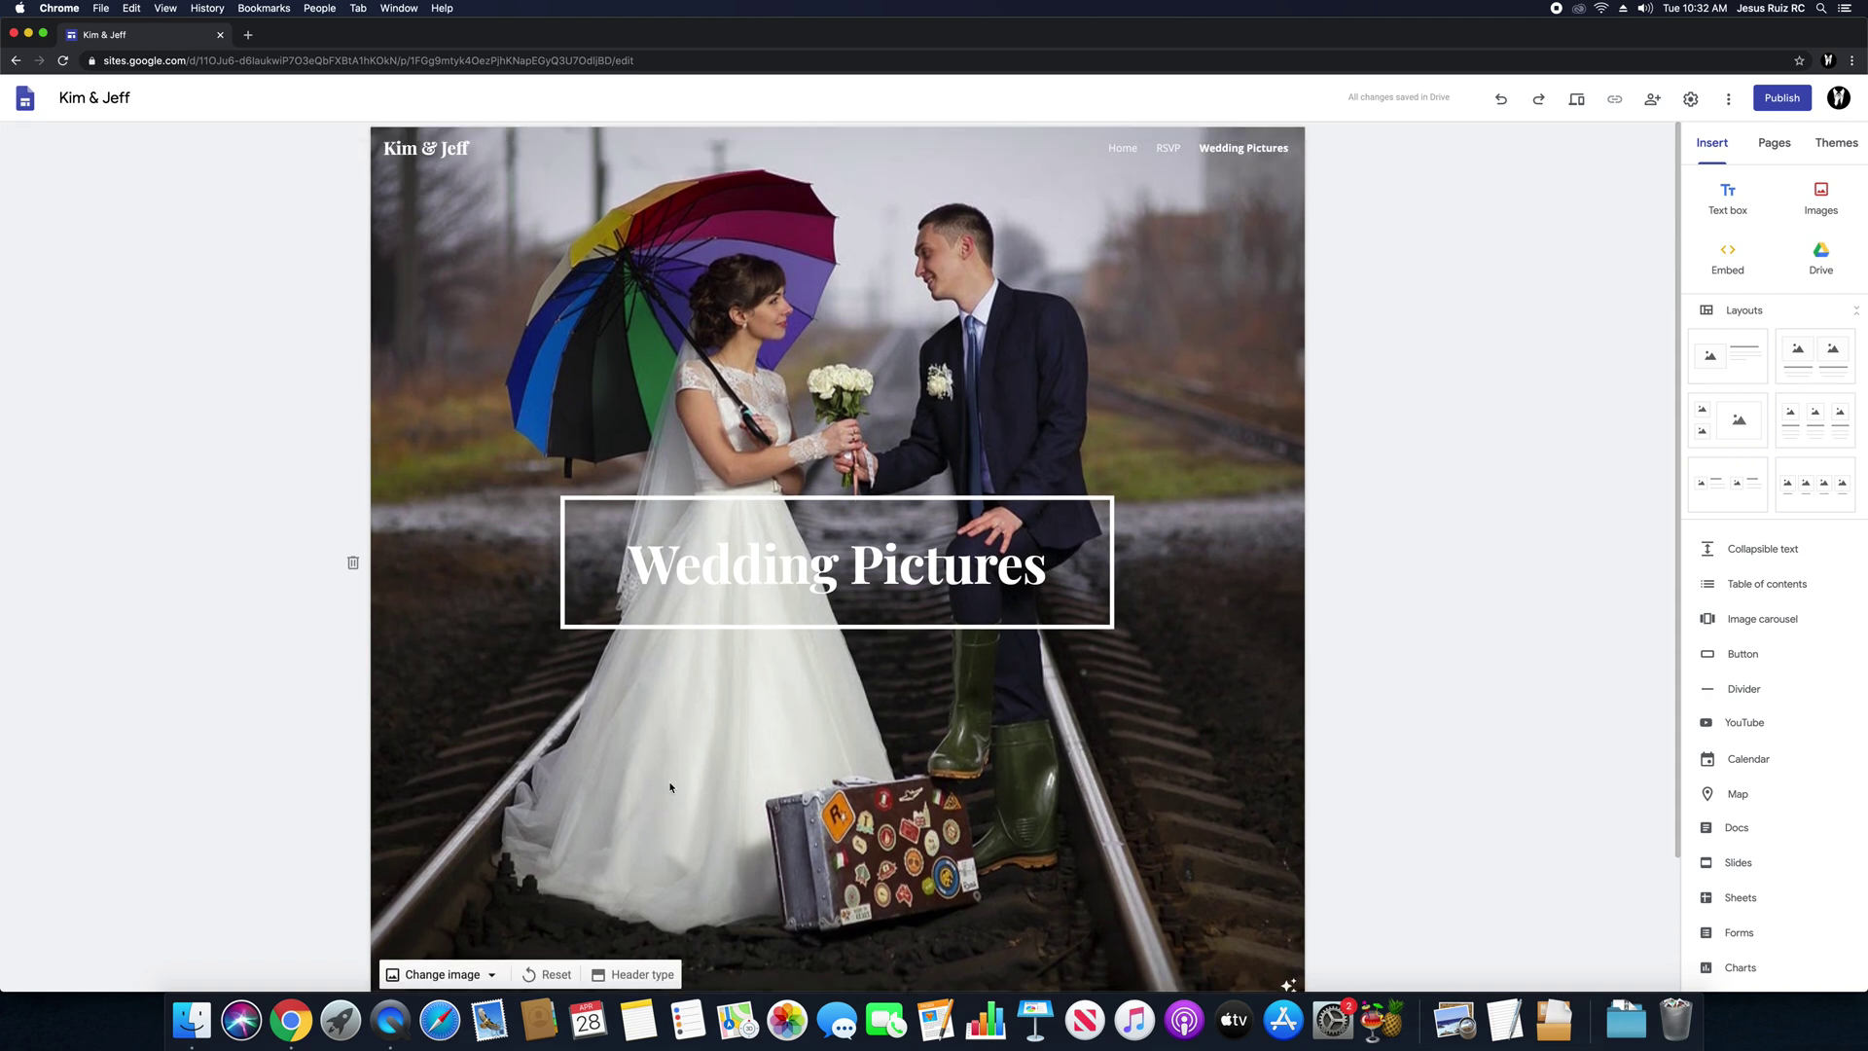
# Step: Change the Wedding Pictures header type to Large banner
pyautogui.scroll(-2, 670, 786)
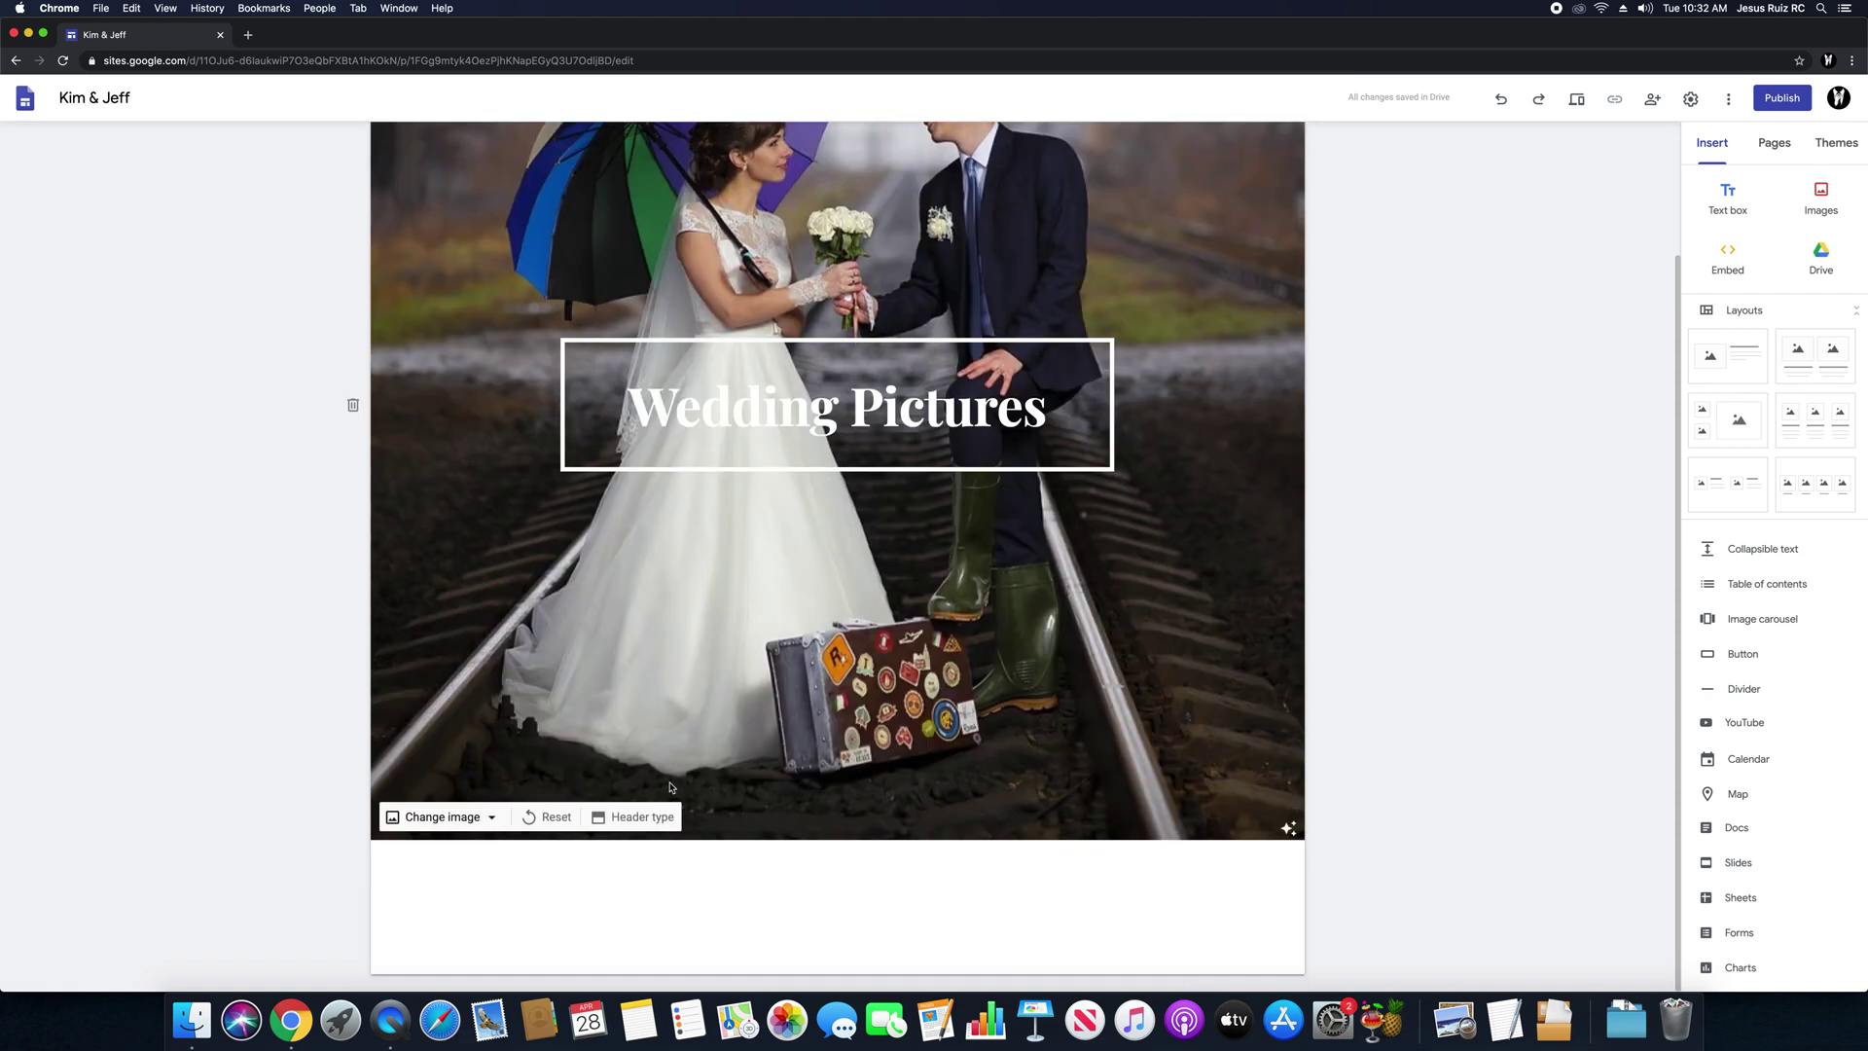
pyautogui.click(653, 823)
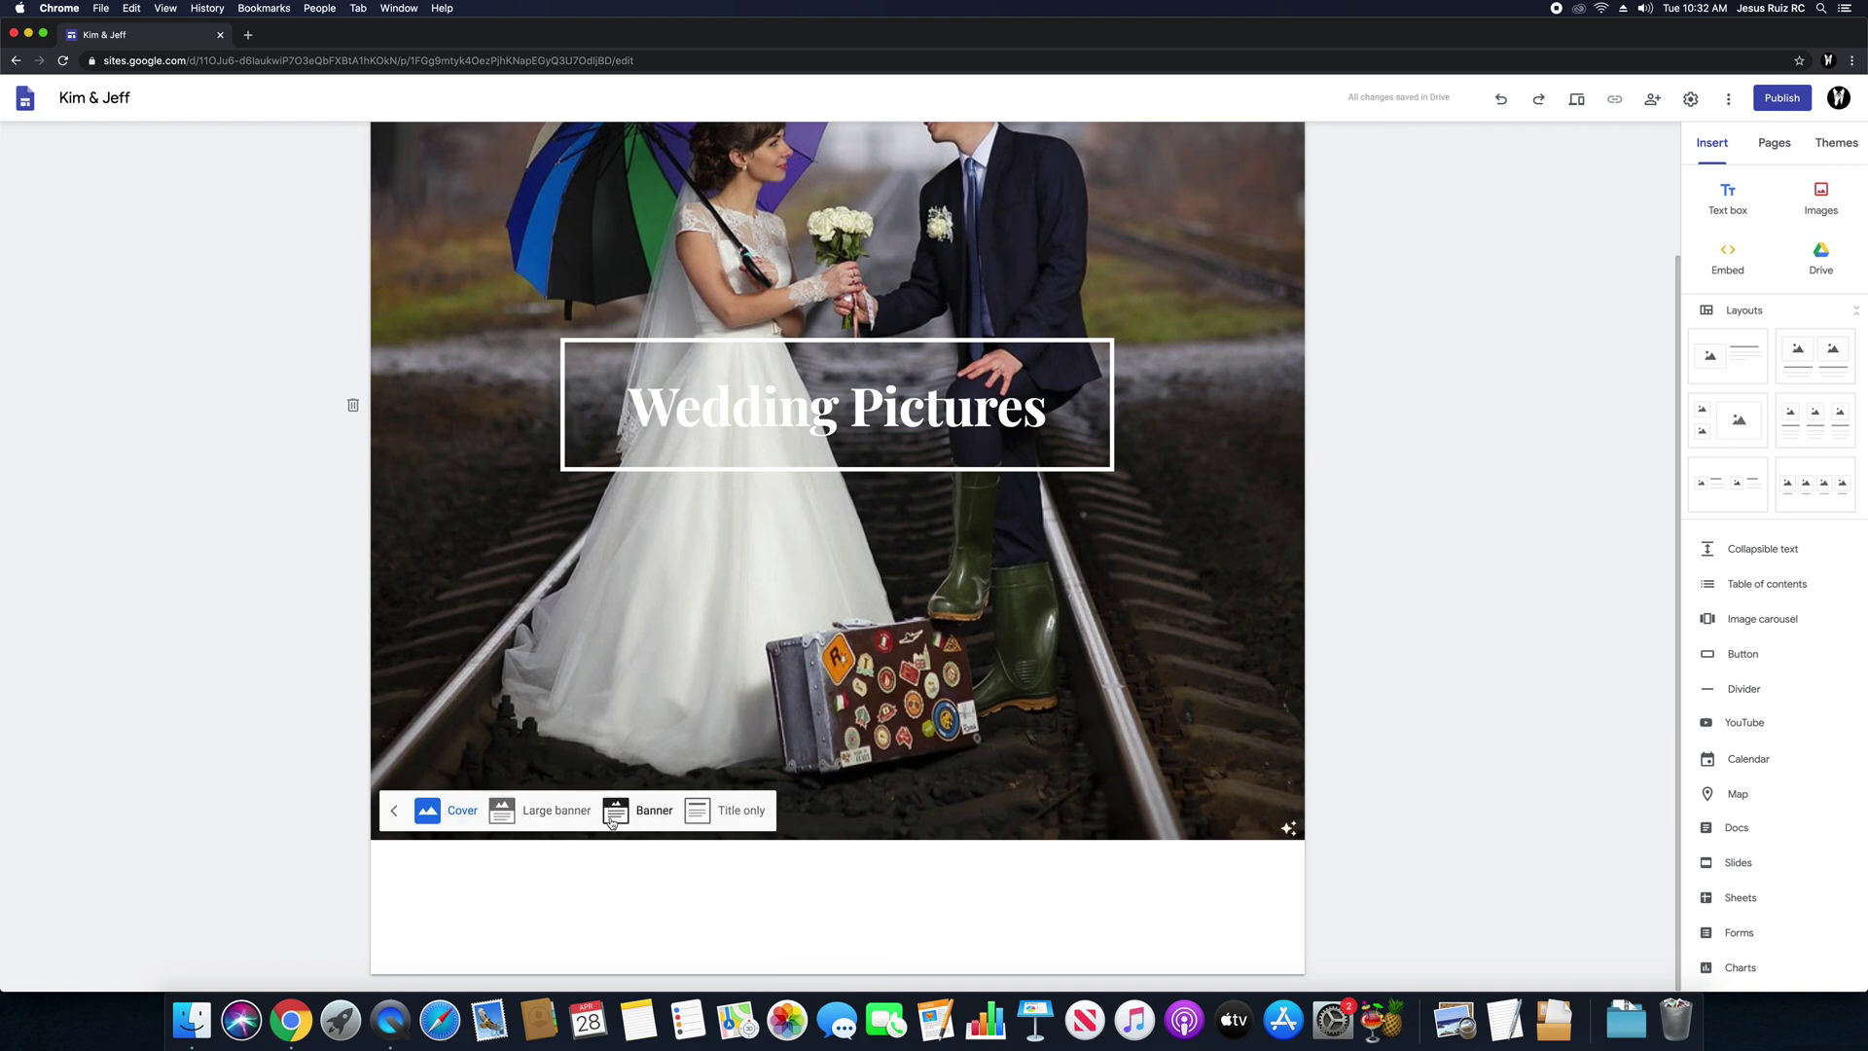
pyautogui.click(579, 812)
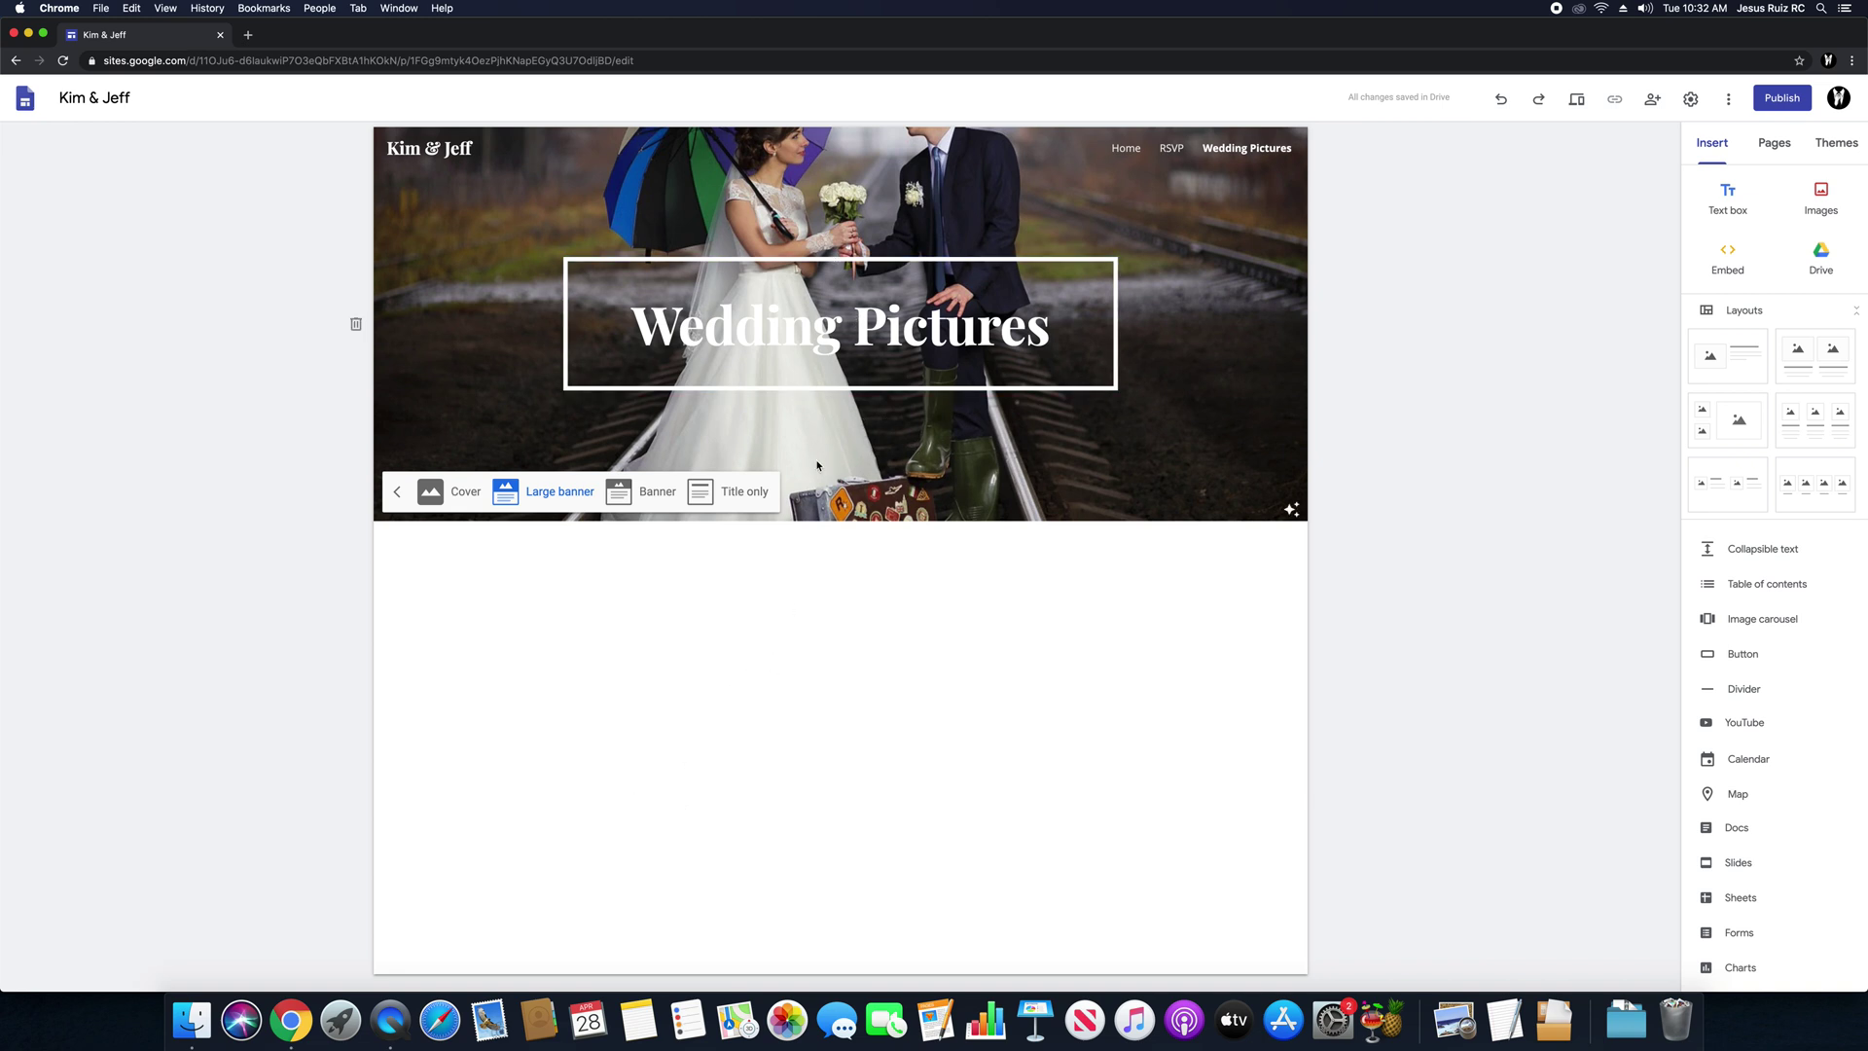
pyautogui.click(776, 610)
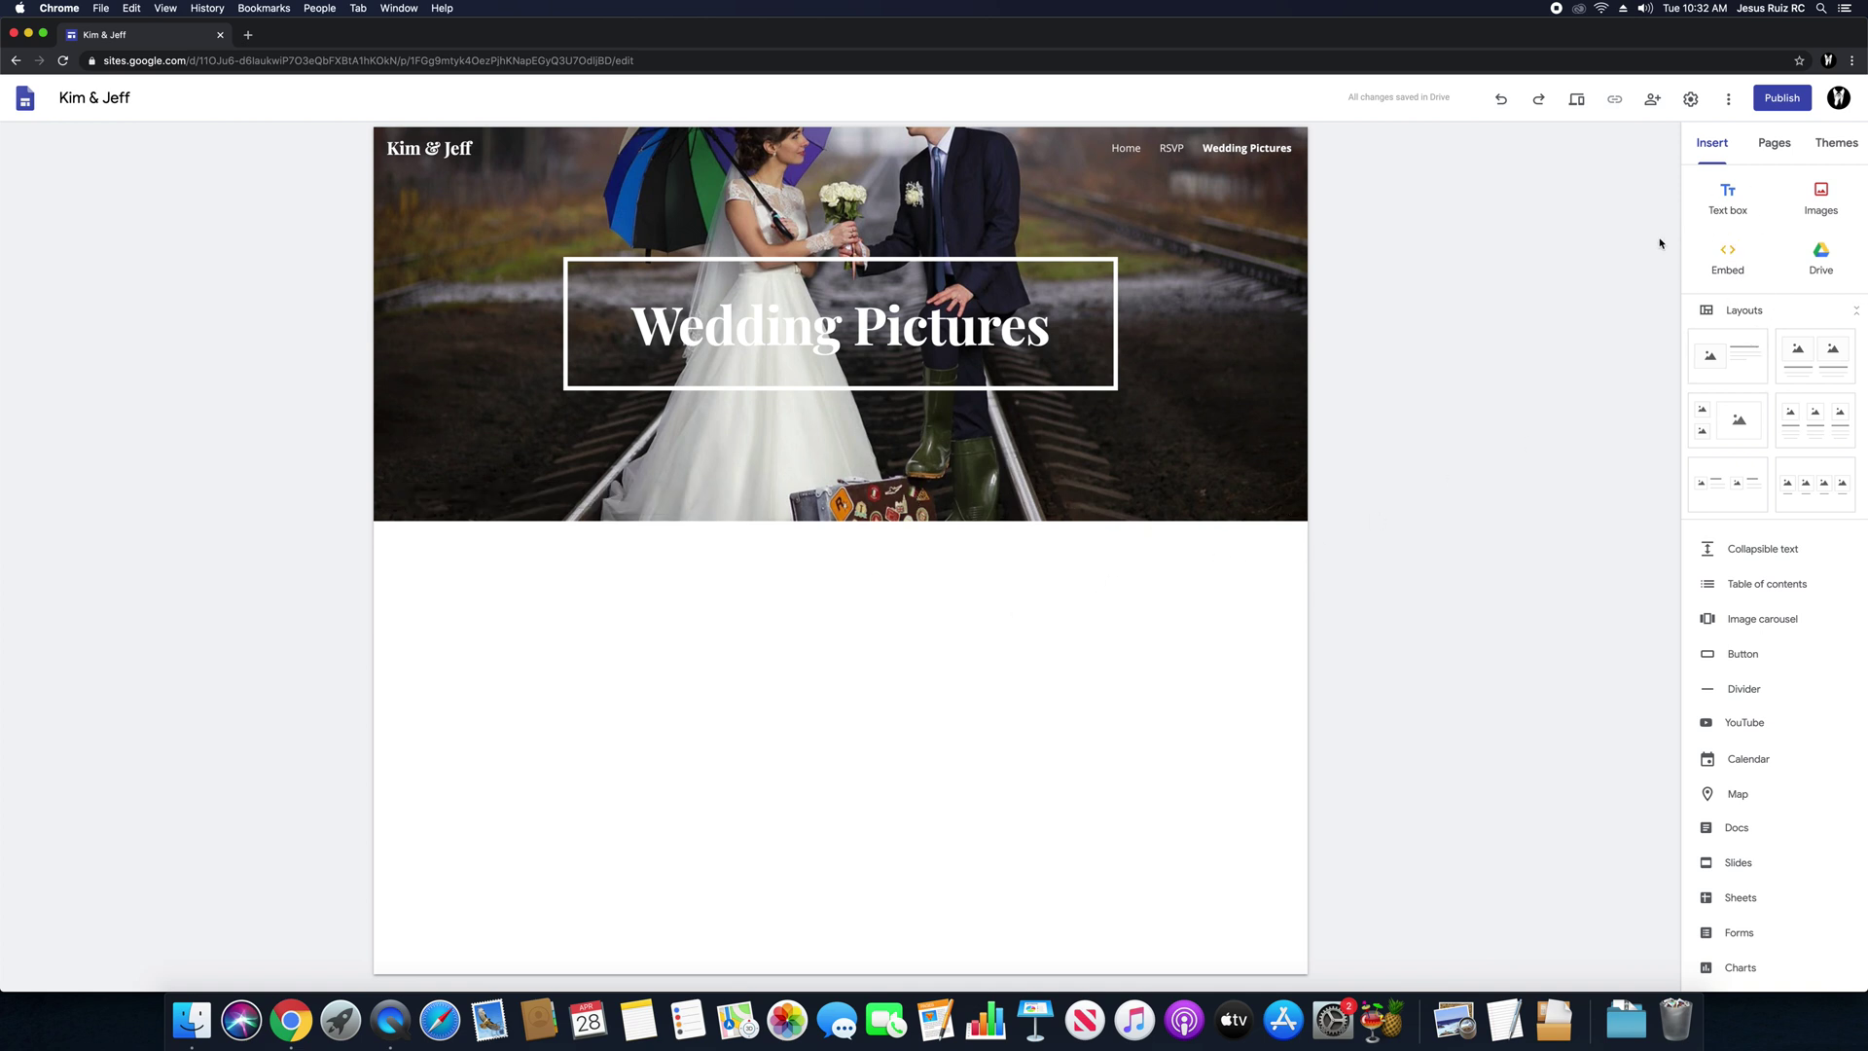
# Step: Insert a text box below the header banner and set its text style to Title
pyautogui.click(1728, 203)
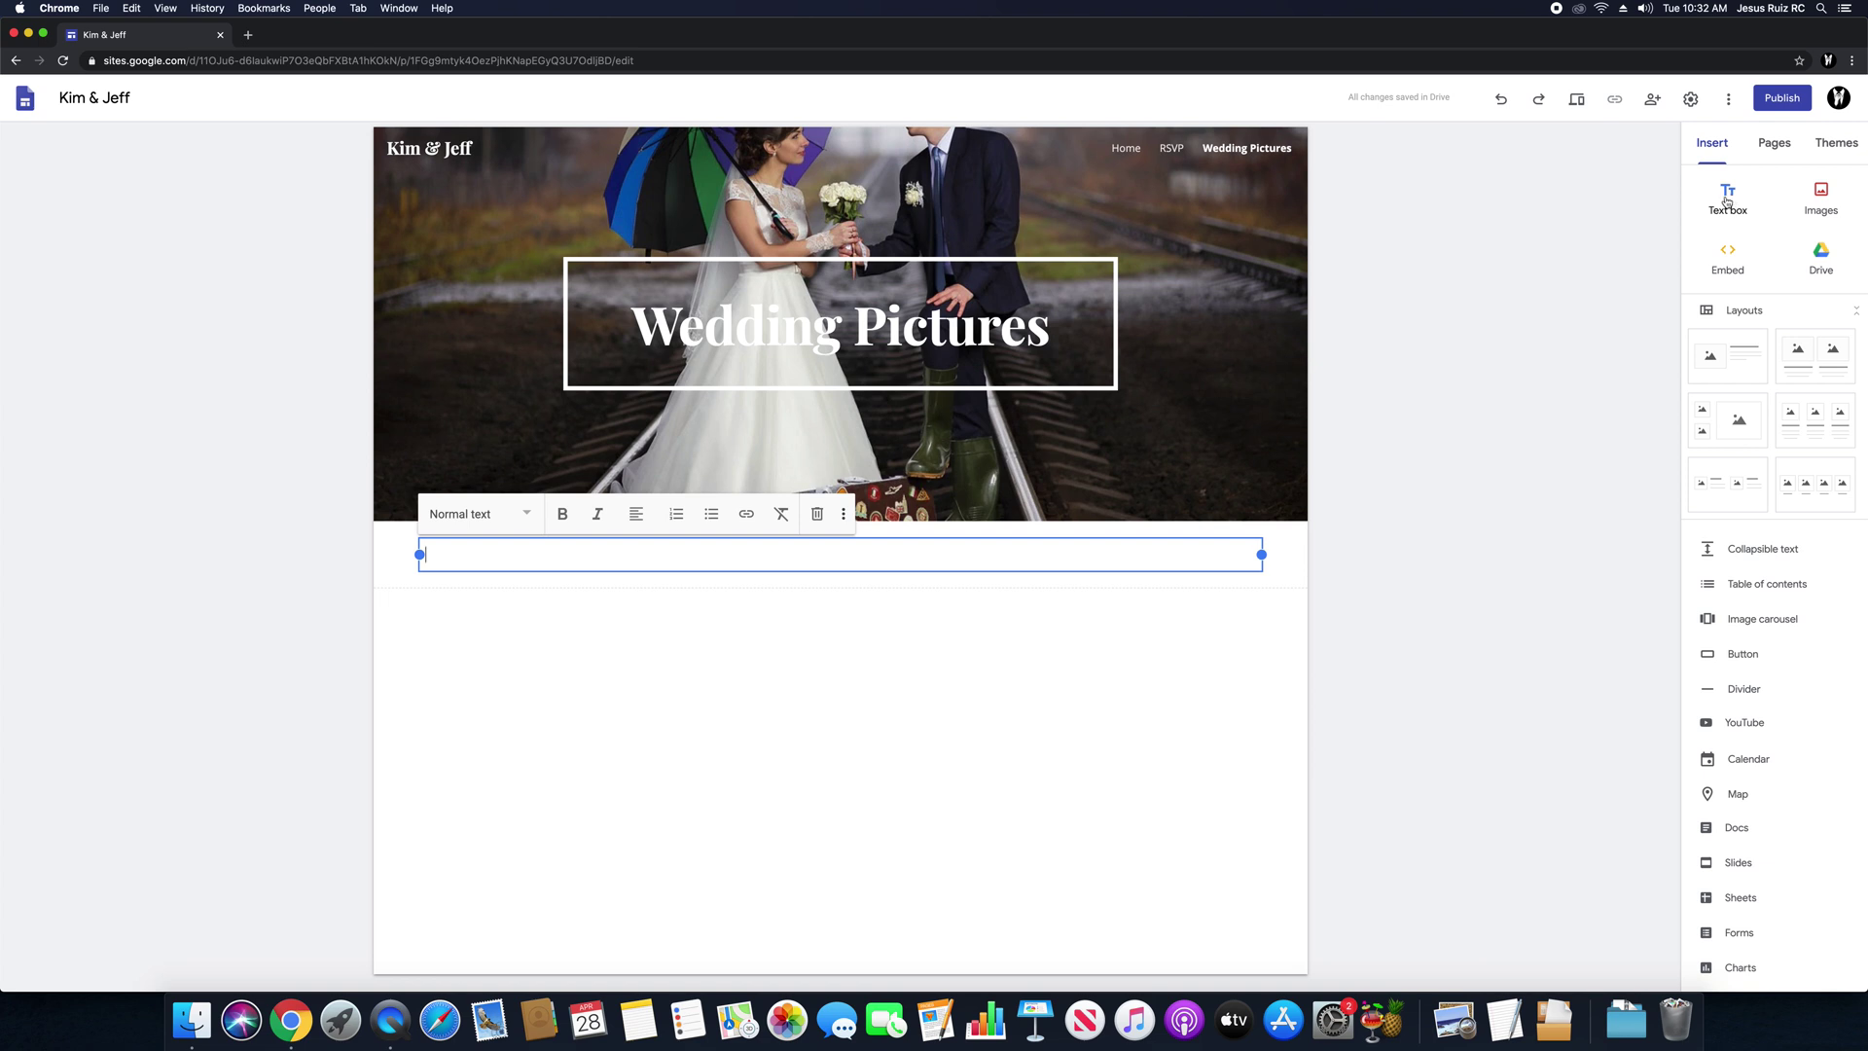
pyautogui.click(524, 520)
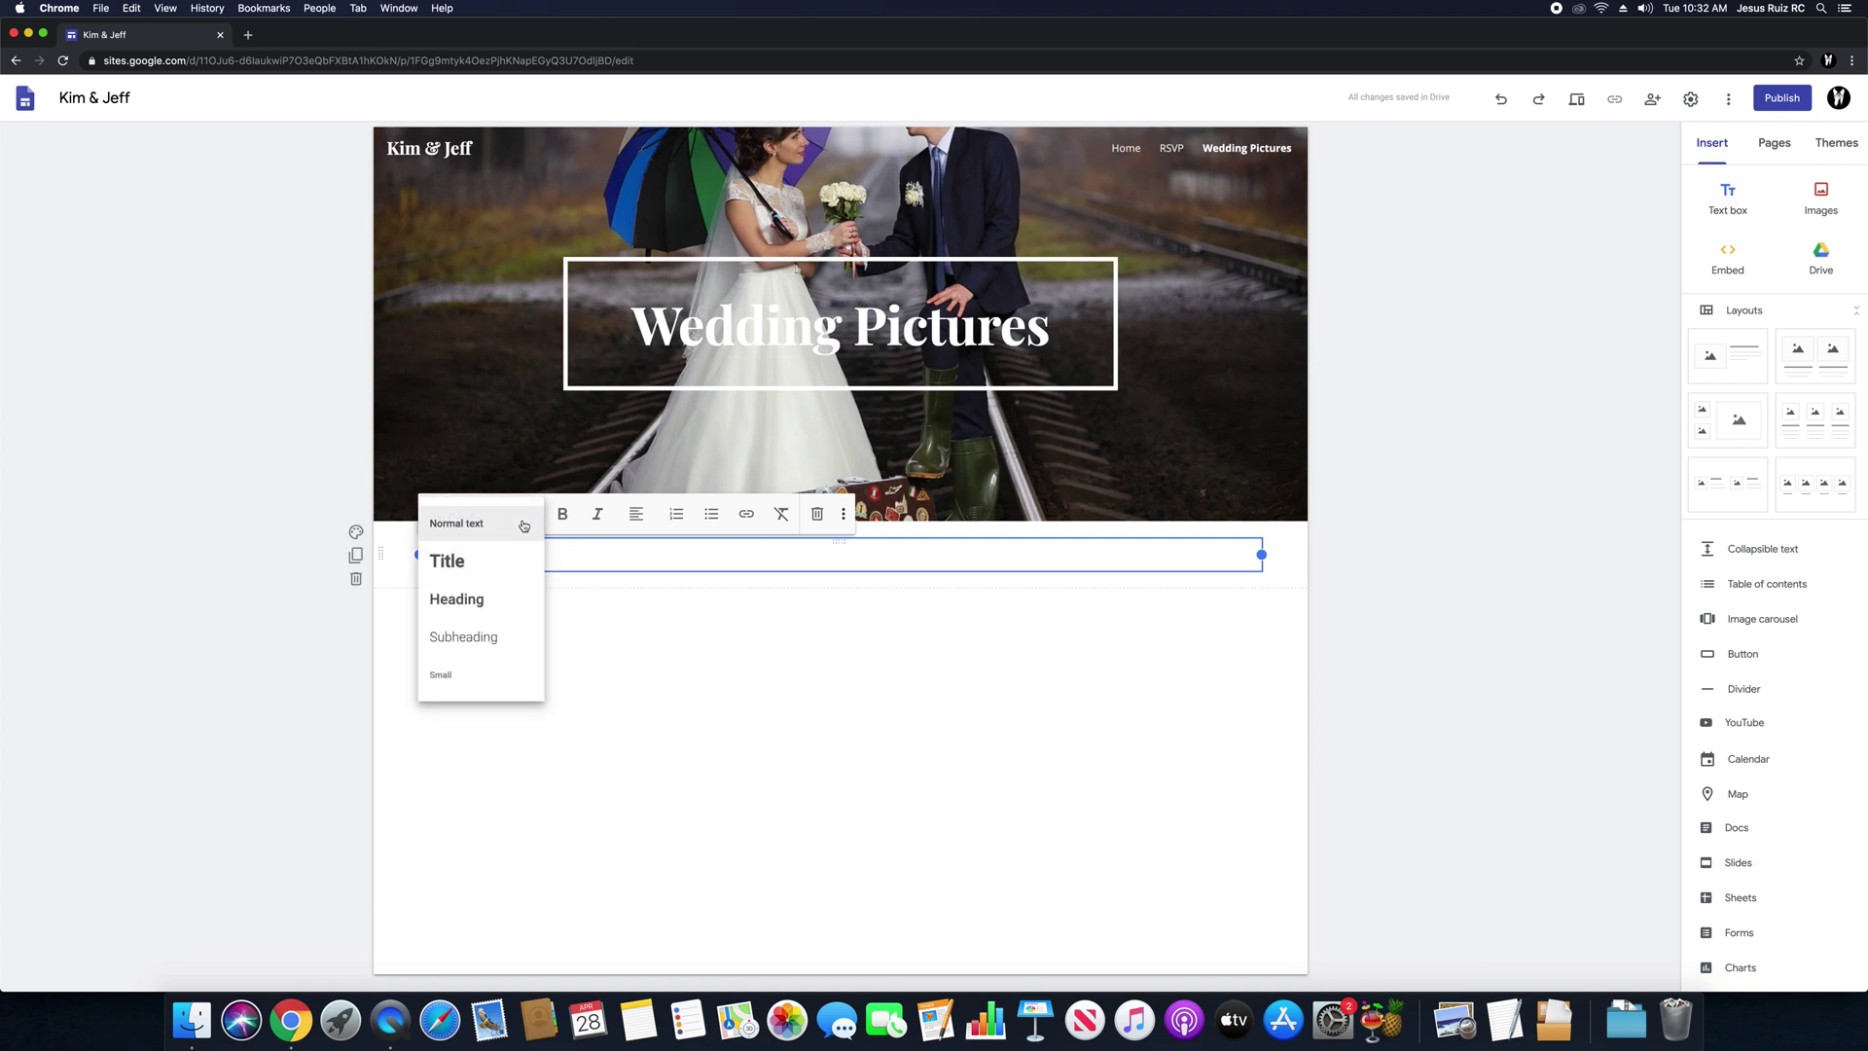
pyautogui.click(469, 562)
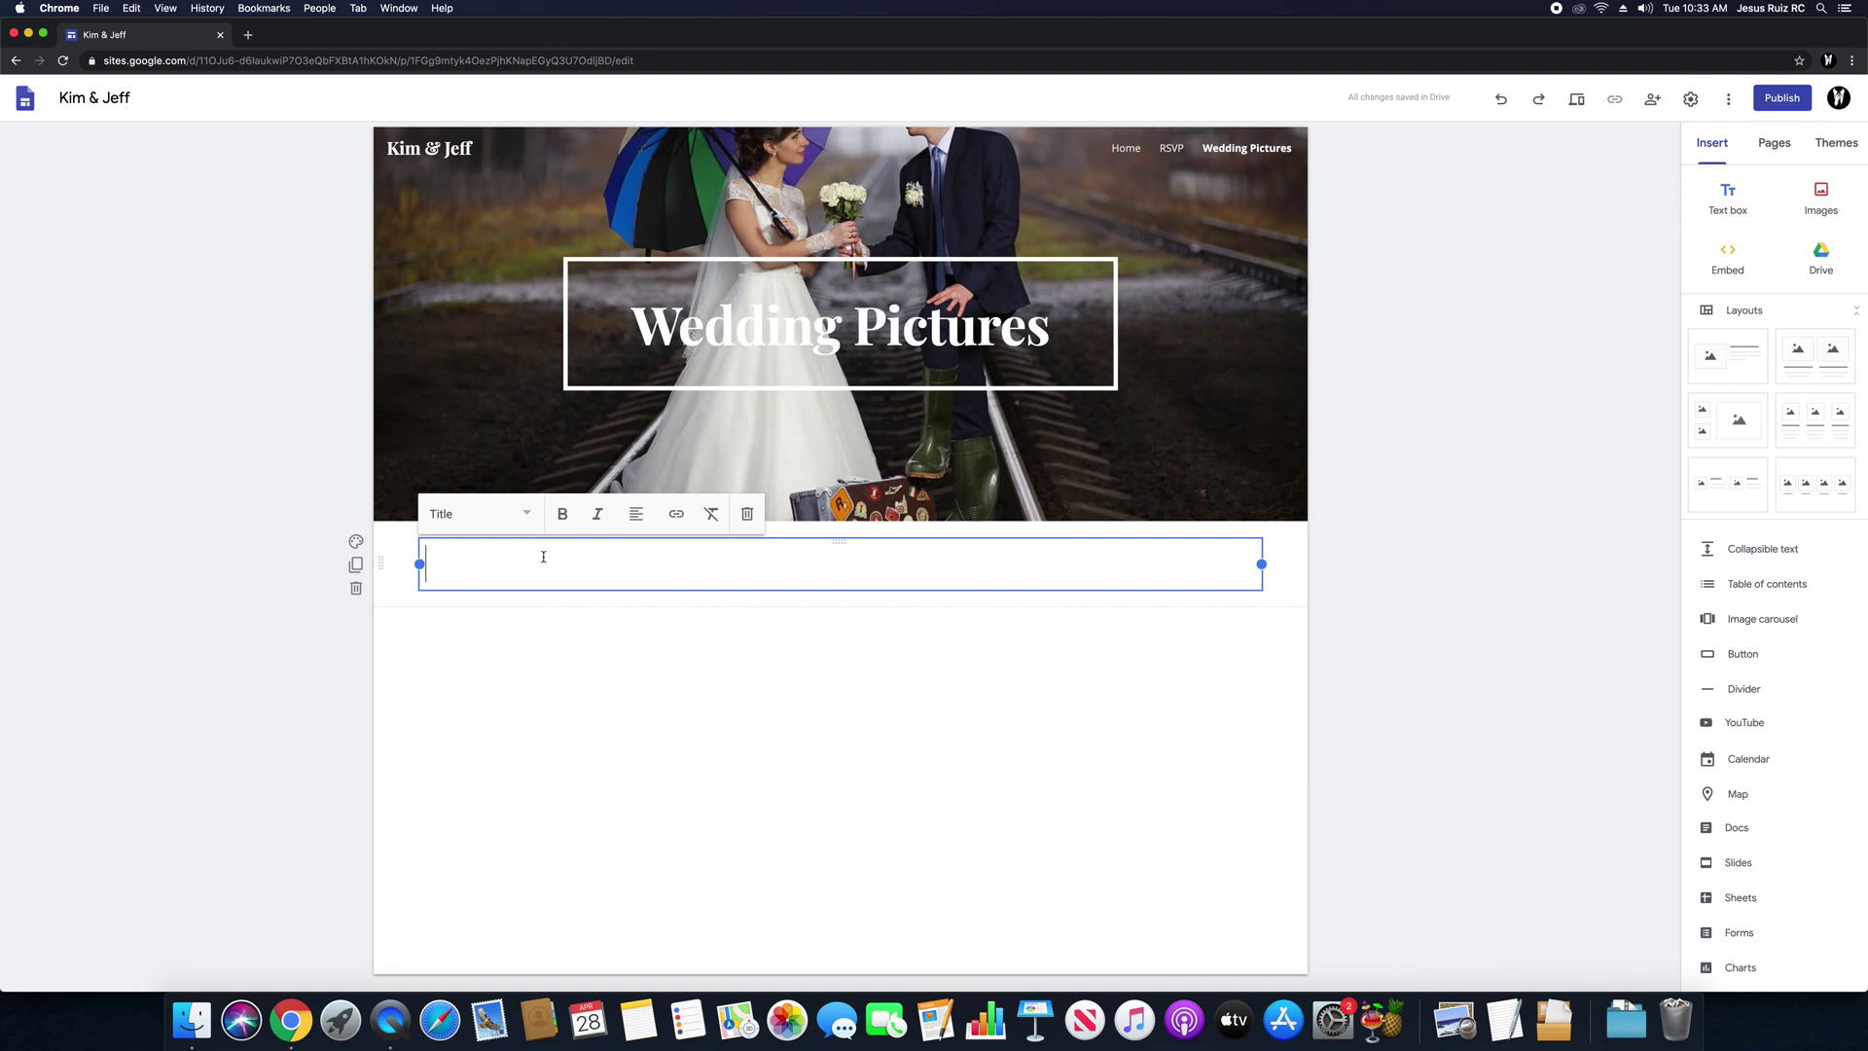
# Step: Enter "Memories That Last For A Life Time" as the text box's title
pyautogui.write('Memories THat')
pyautogui.press('BackSpace')
pyautogui.press('BackSpace')
pyautogui.press('BackSpace')
pyautogui.write('hat ')
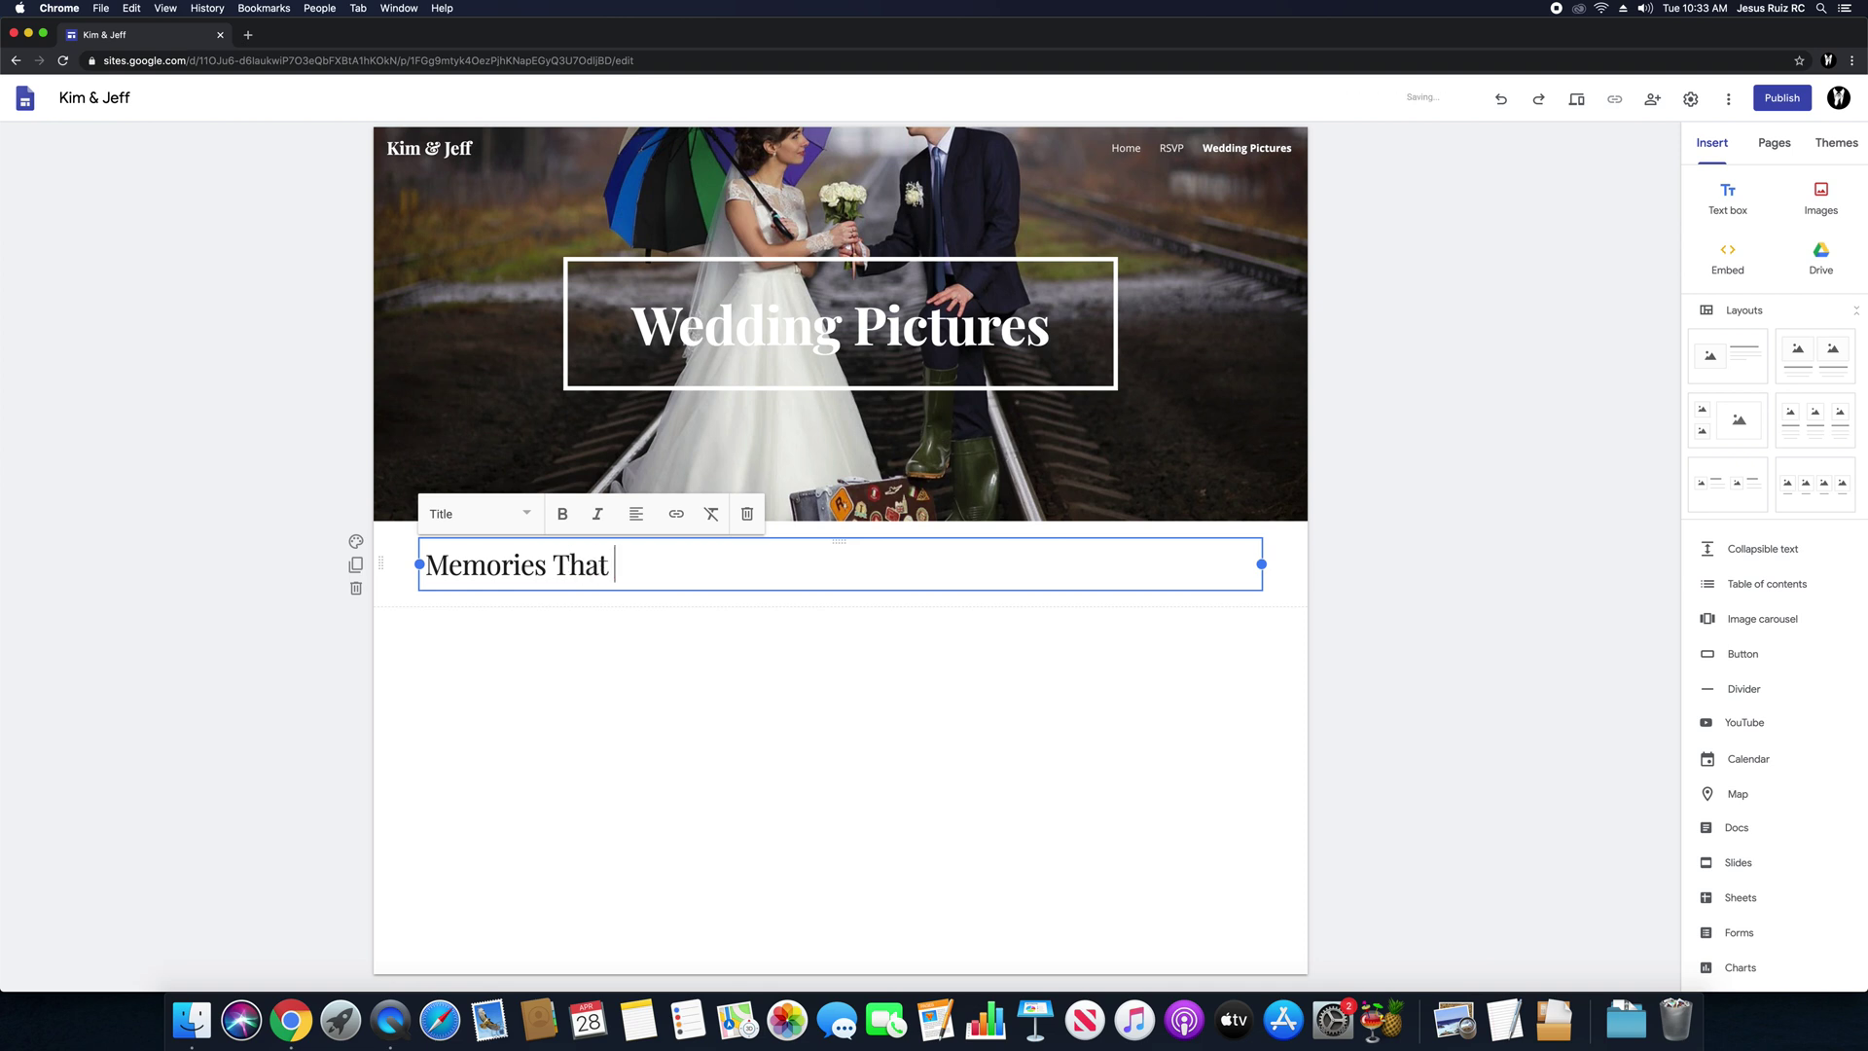
pyautogui.write('Last For a')
pyautogui.press('BackSpace')
pyautogui.press('BackSpace')
pyautogui.write('A LIfe')
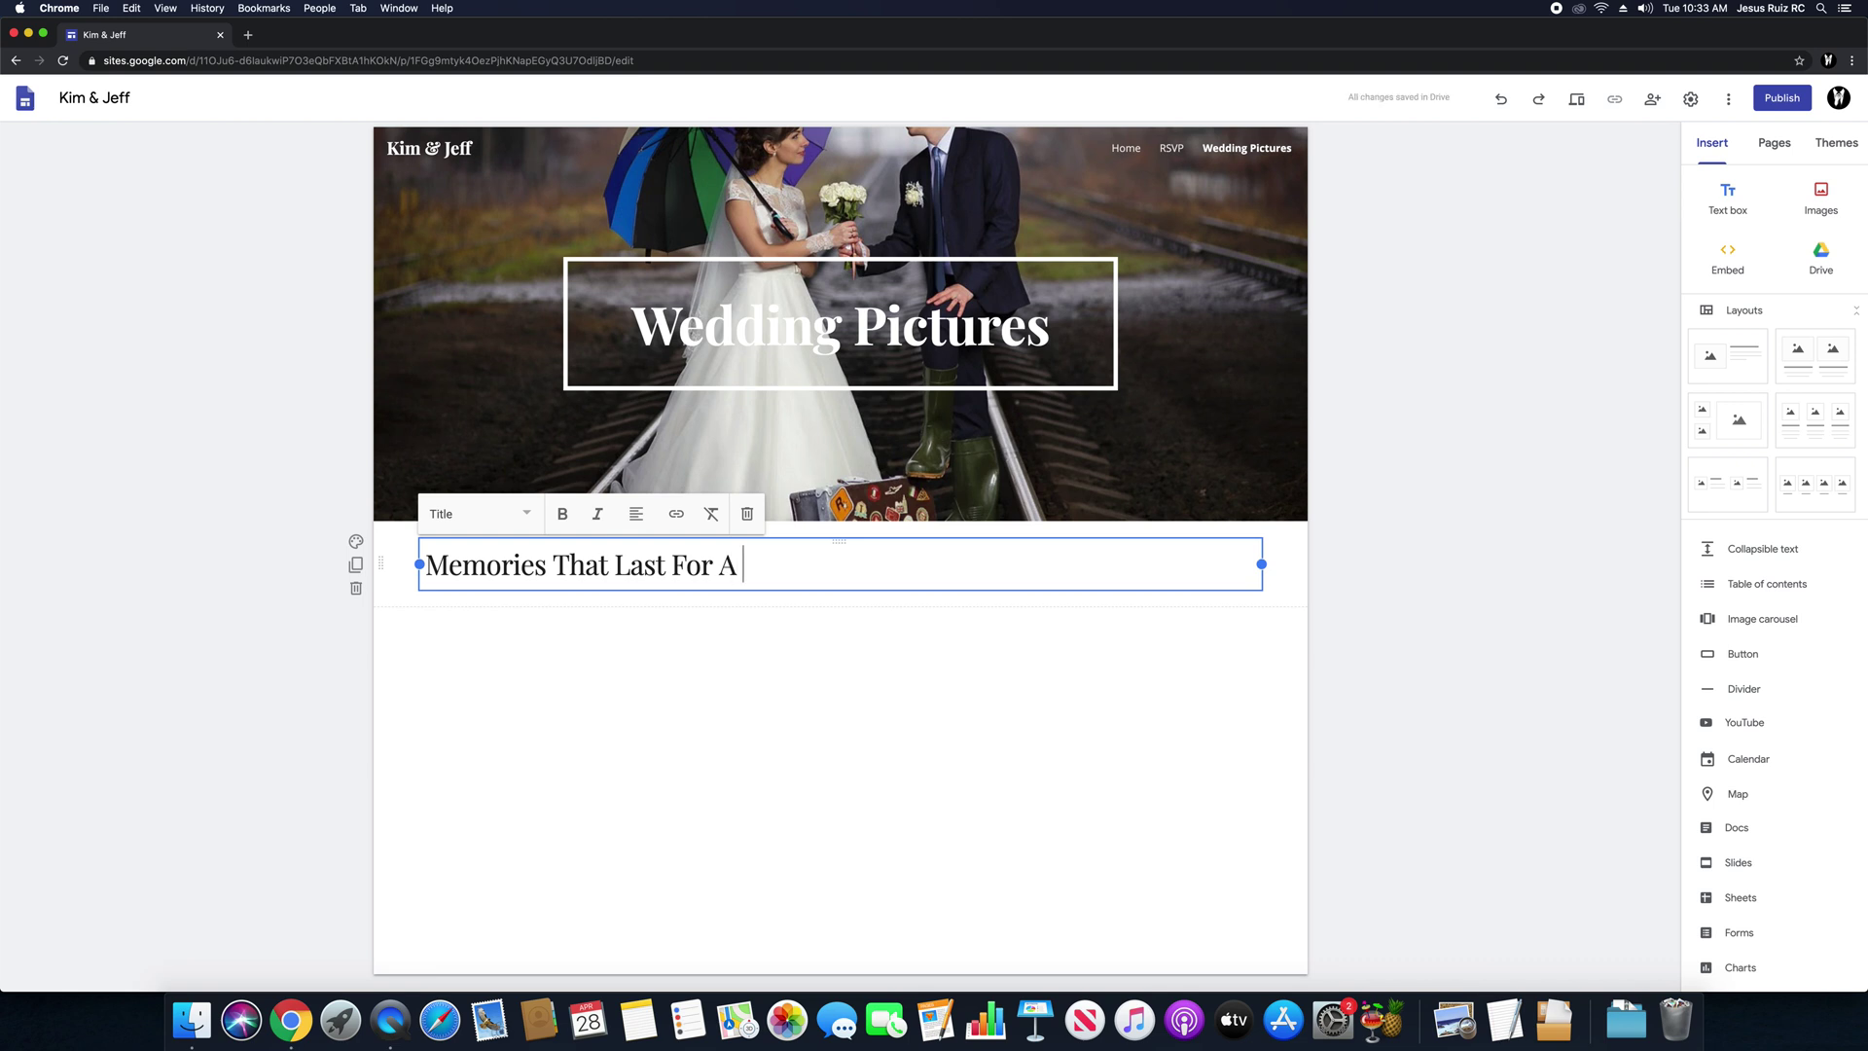
pyautogui.press('BackSpace')
pyautogui.press('BackSpace')
pyautogui.press('BackSpace')
pyautogui.press('BackSpace')
pyautogui.write('ife Time')
# Step: Make the "Memories That Last For A Life Time" title bold and center it
pyautogui.moveTo(884, 571); pyautogui.dragTo(422, 570)
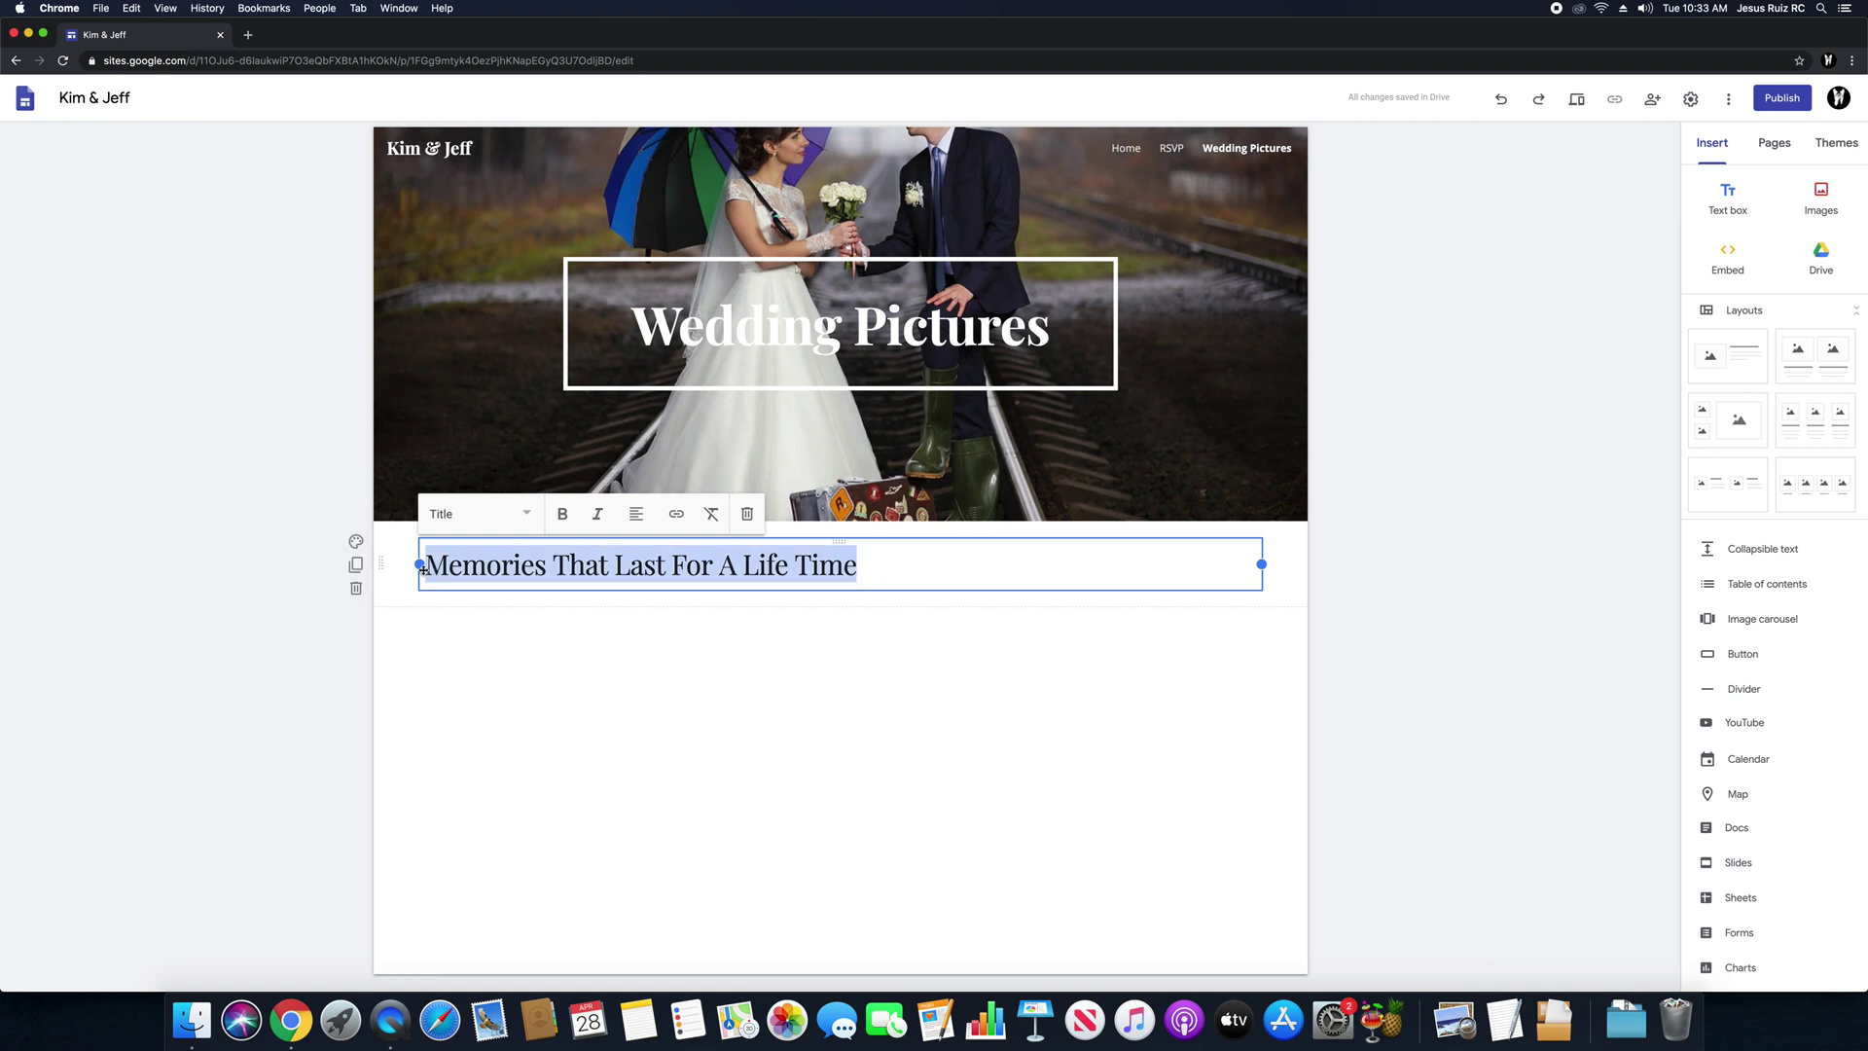
pyautogui.click(562, 514)
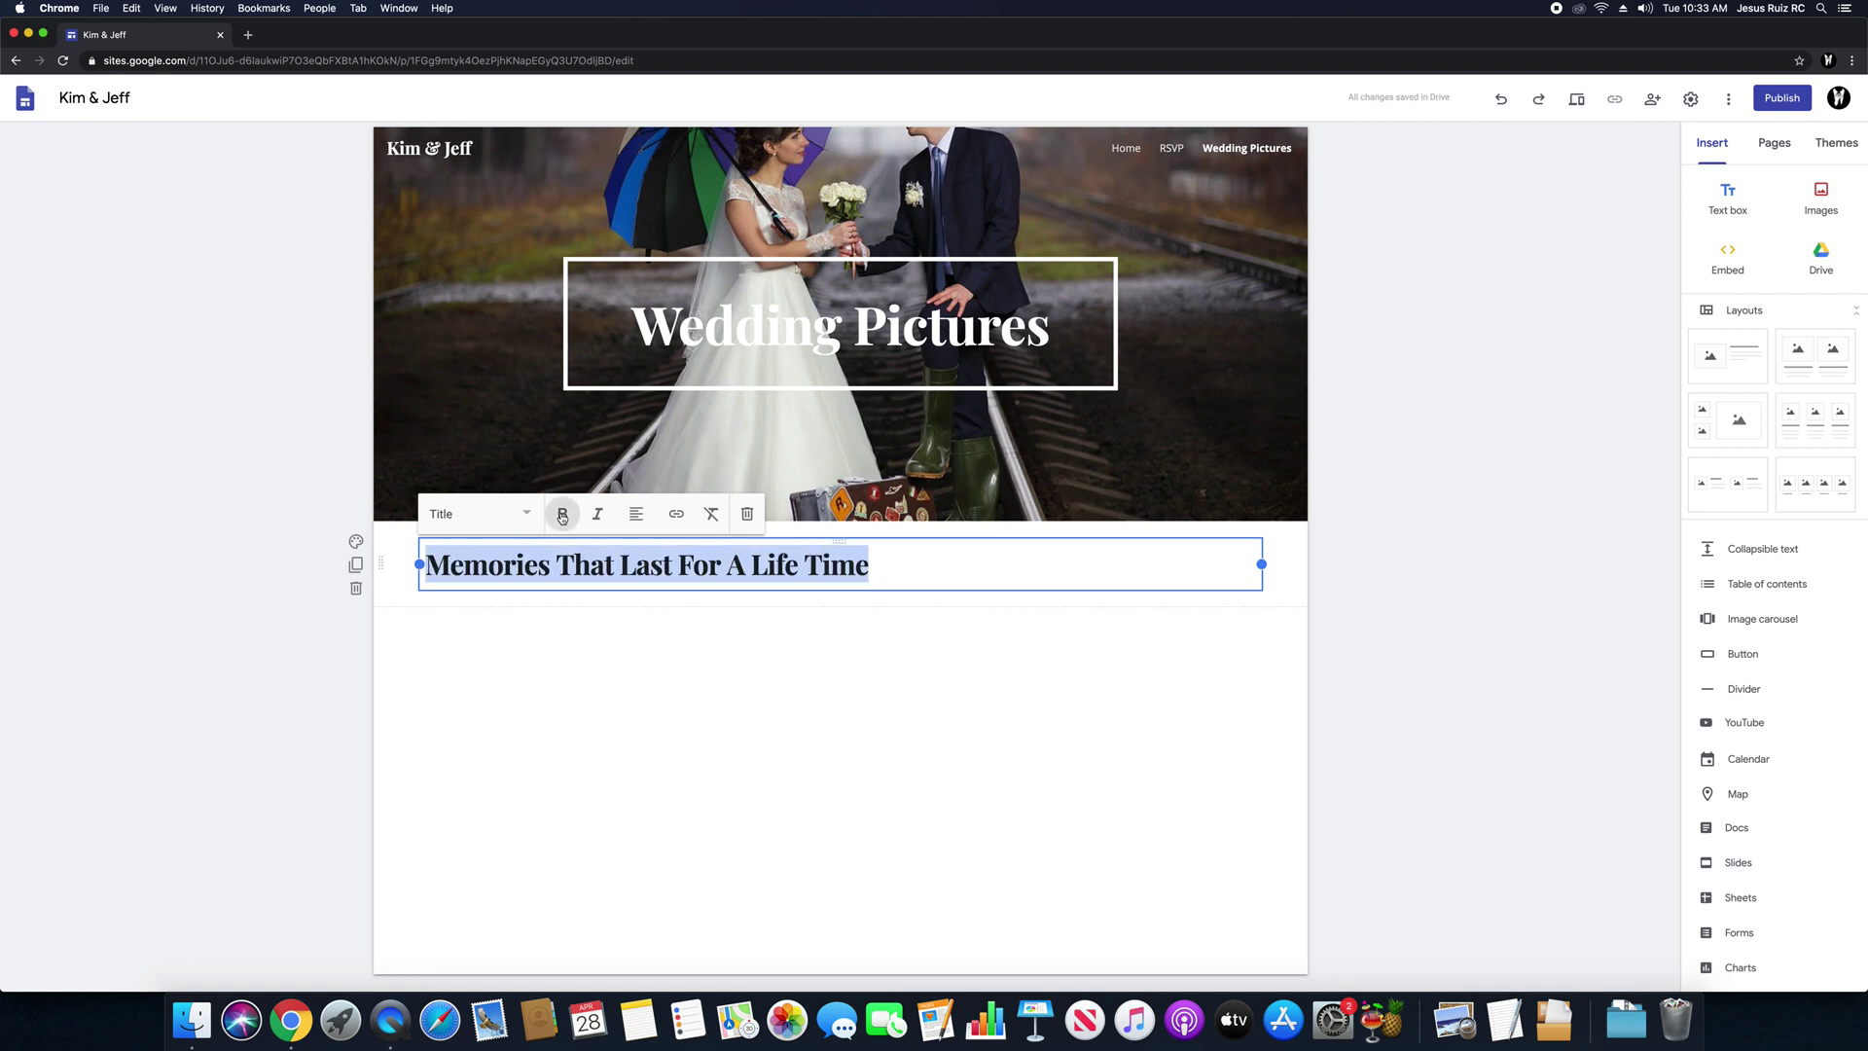
pyautogui.click(638, 524)
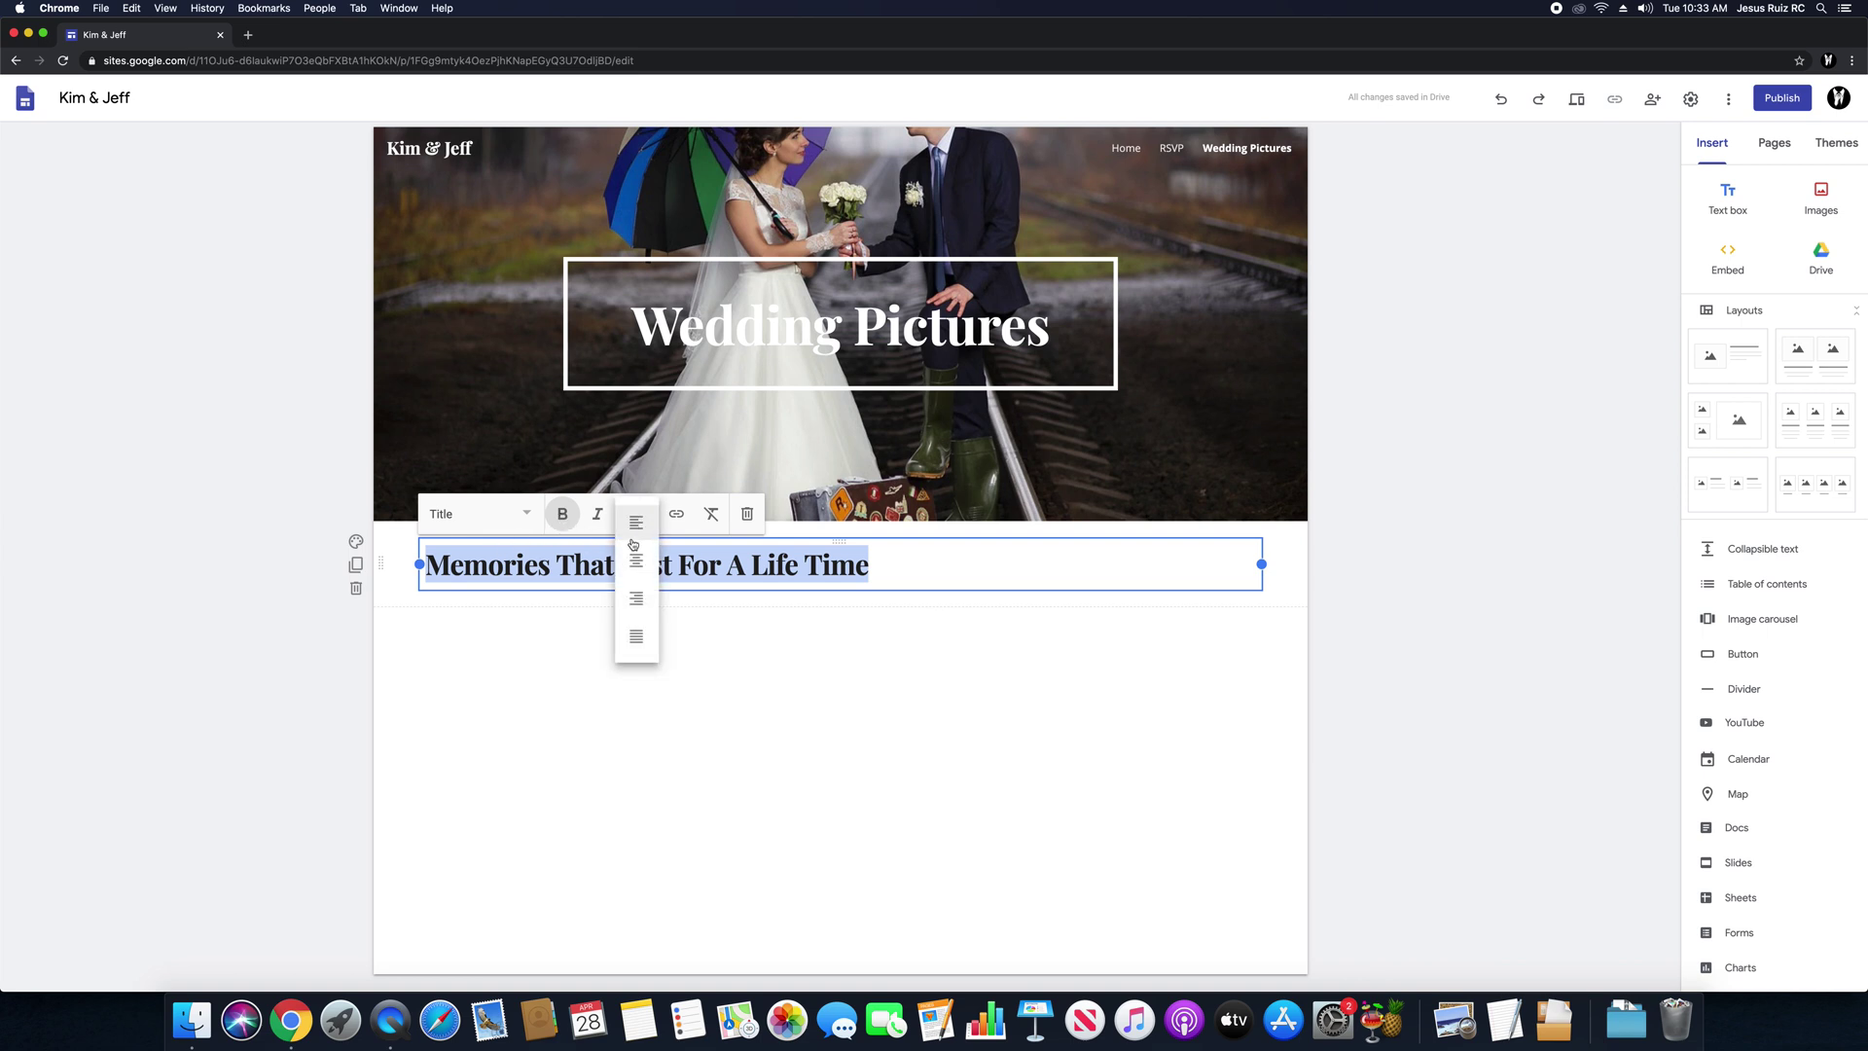
pyautogui.click(636, 560)
pyautogui.click(830, 658)
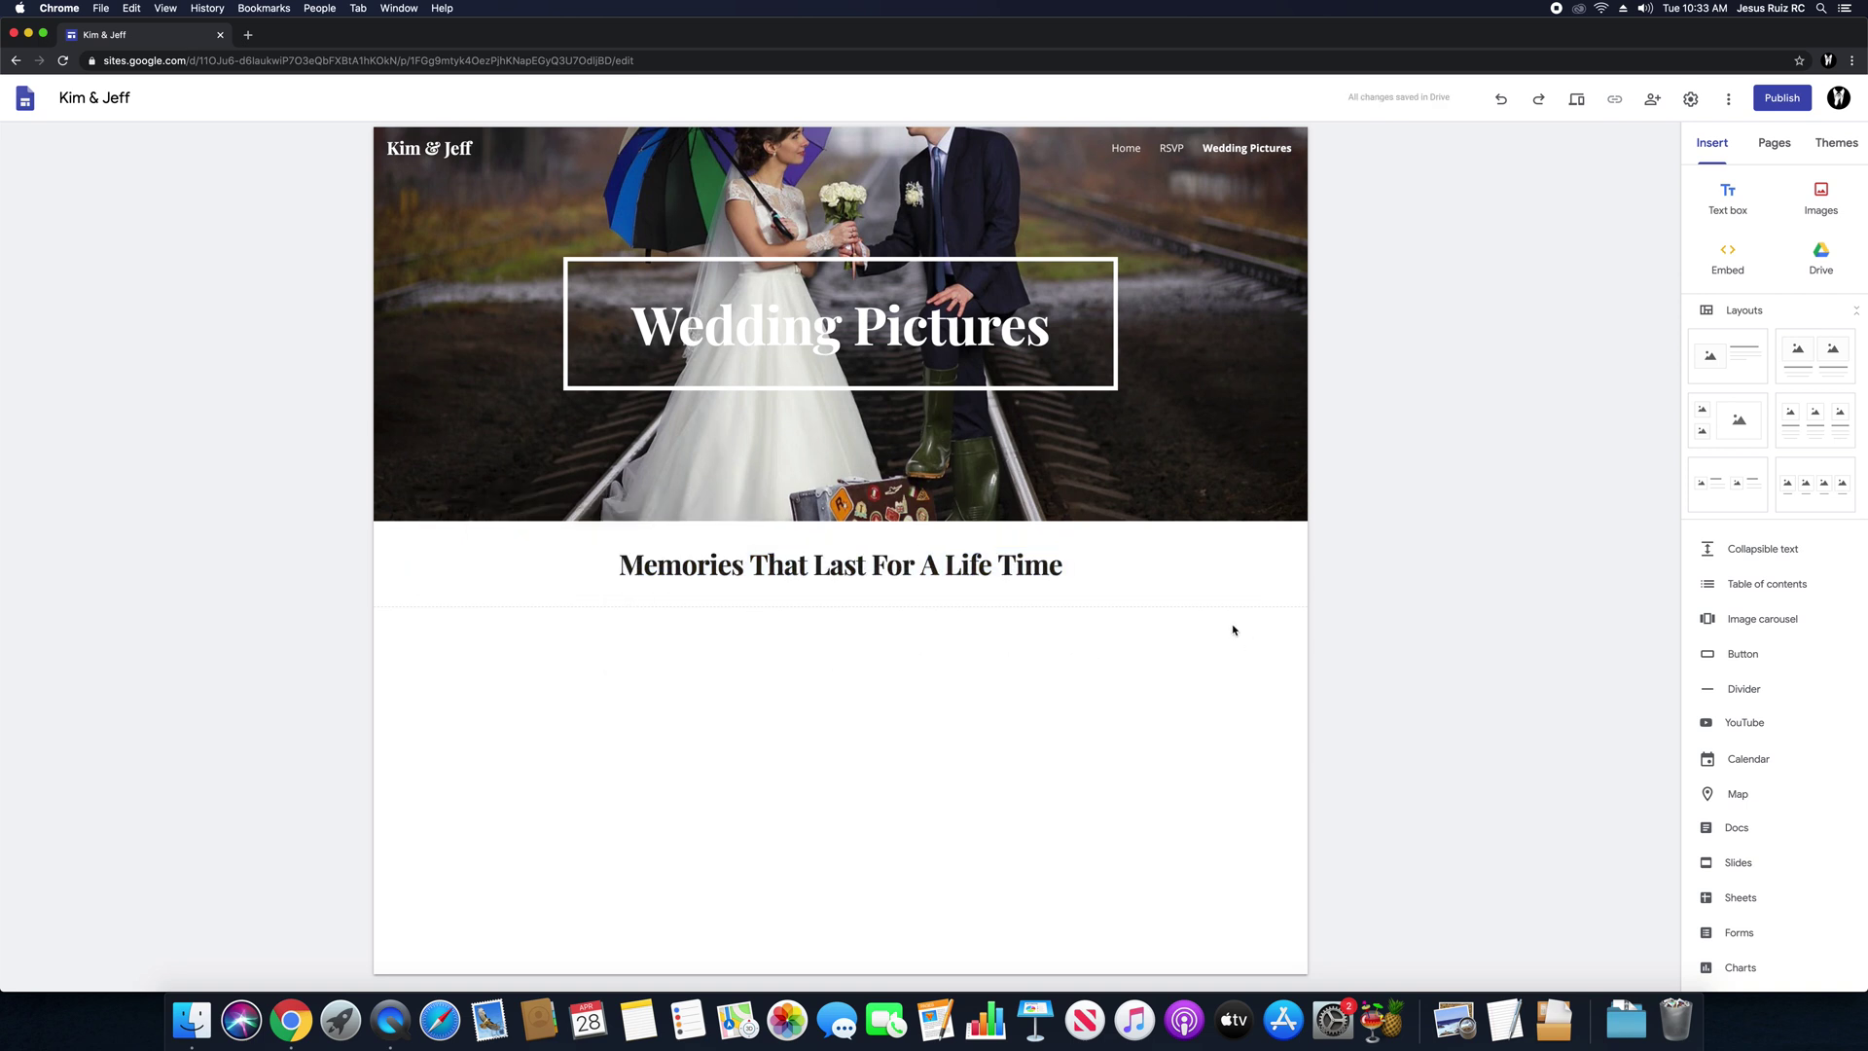
# Step: Start an image carousel below the "Memories That Last For A Life Time" title and choose to add images by selecting rather than uploading
pyautogui.moveTo(949, 516)
pyautogui.click(1761, 620)
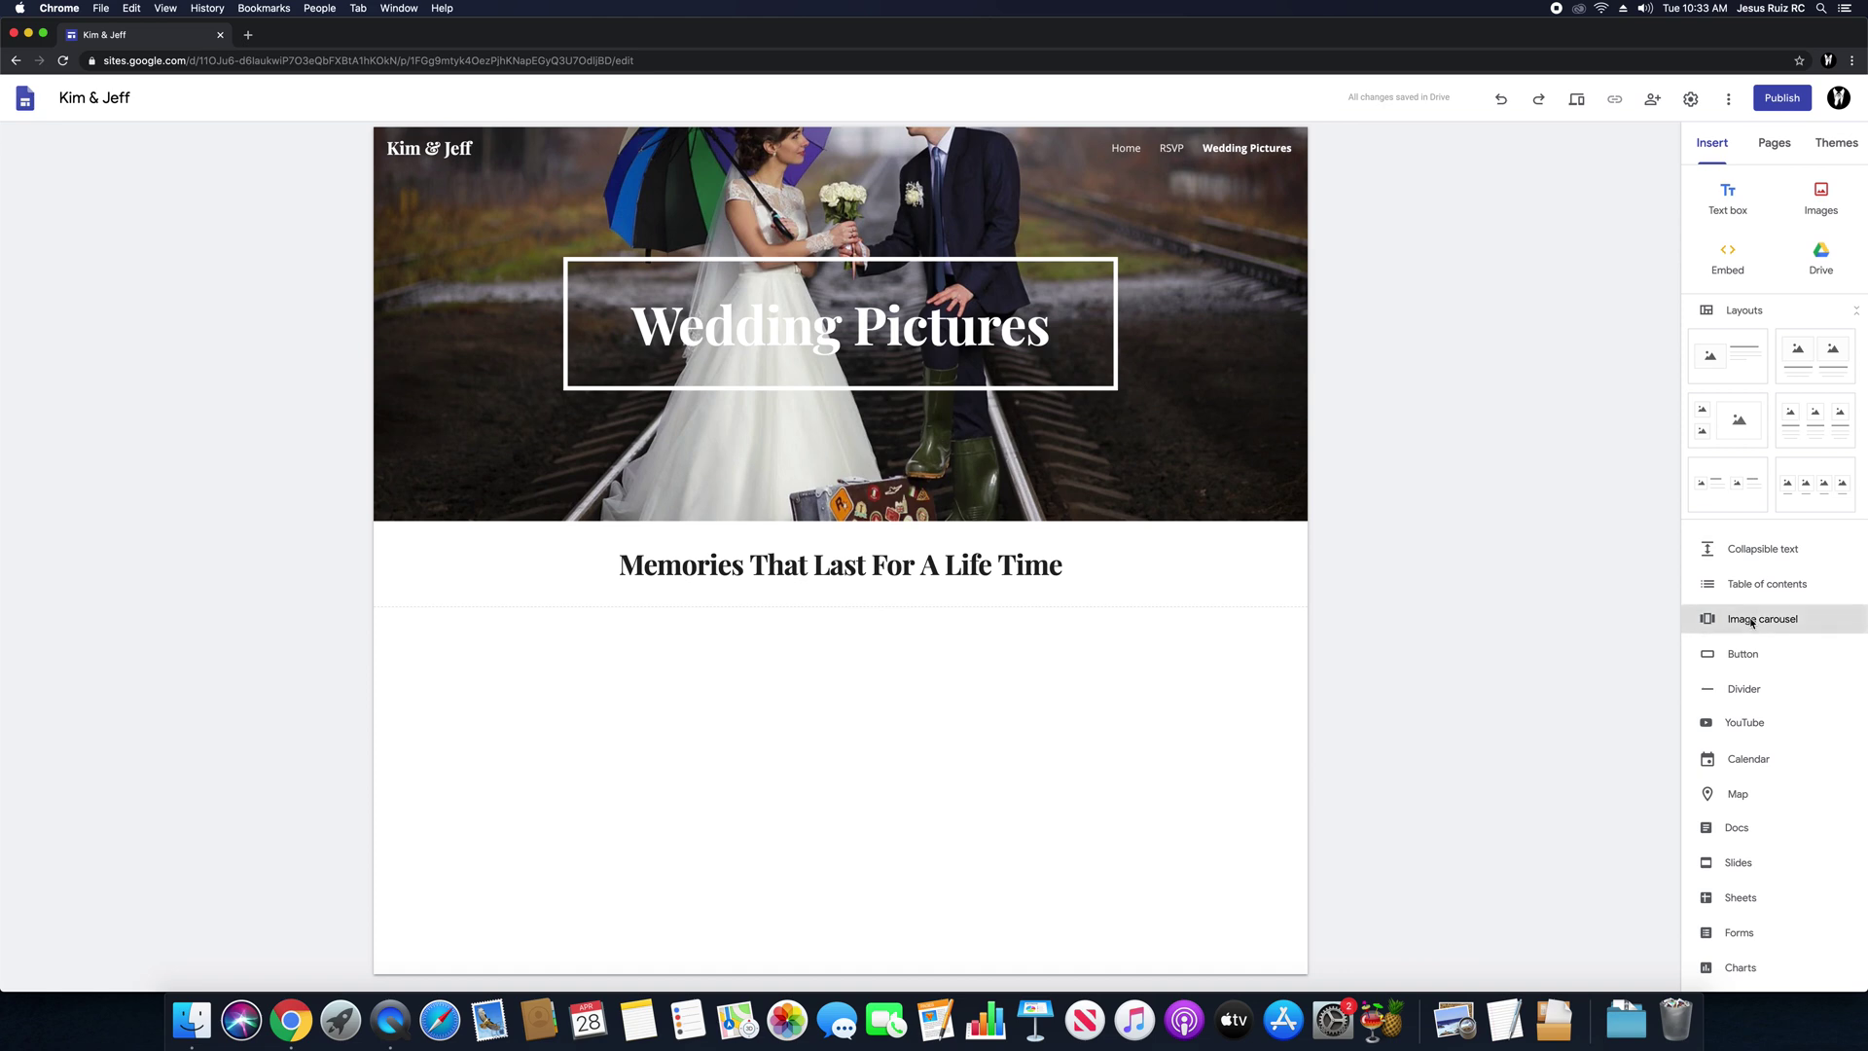
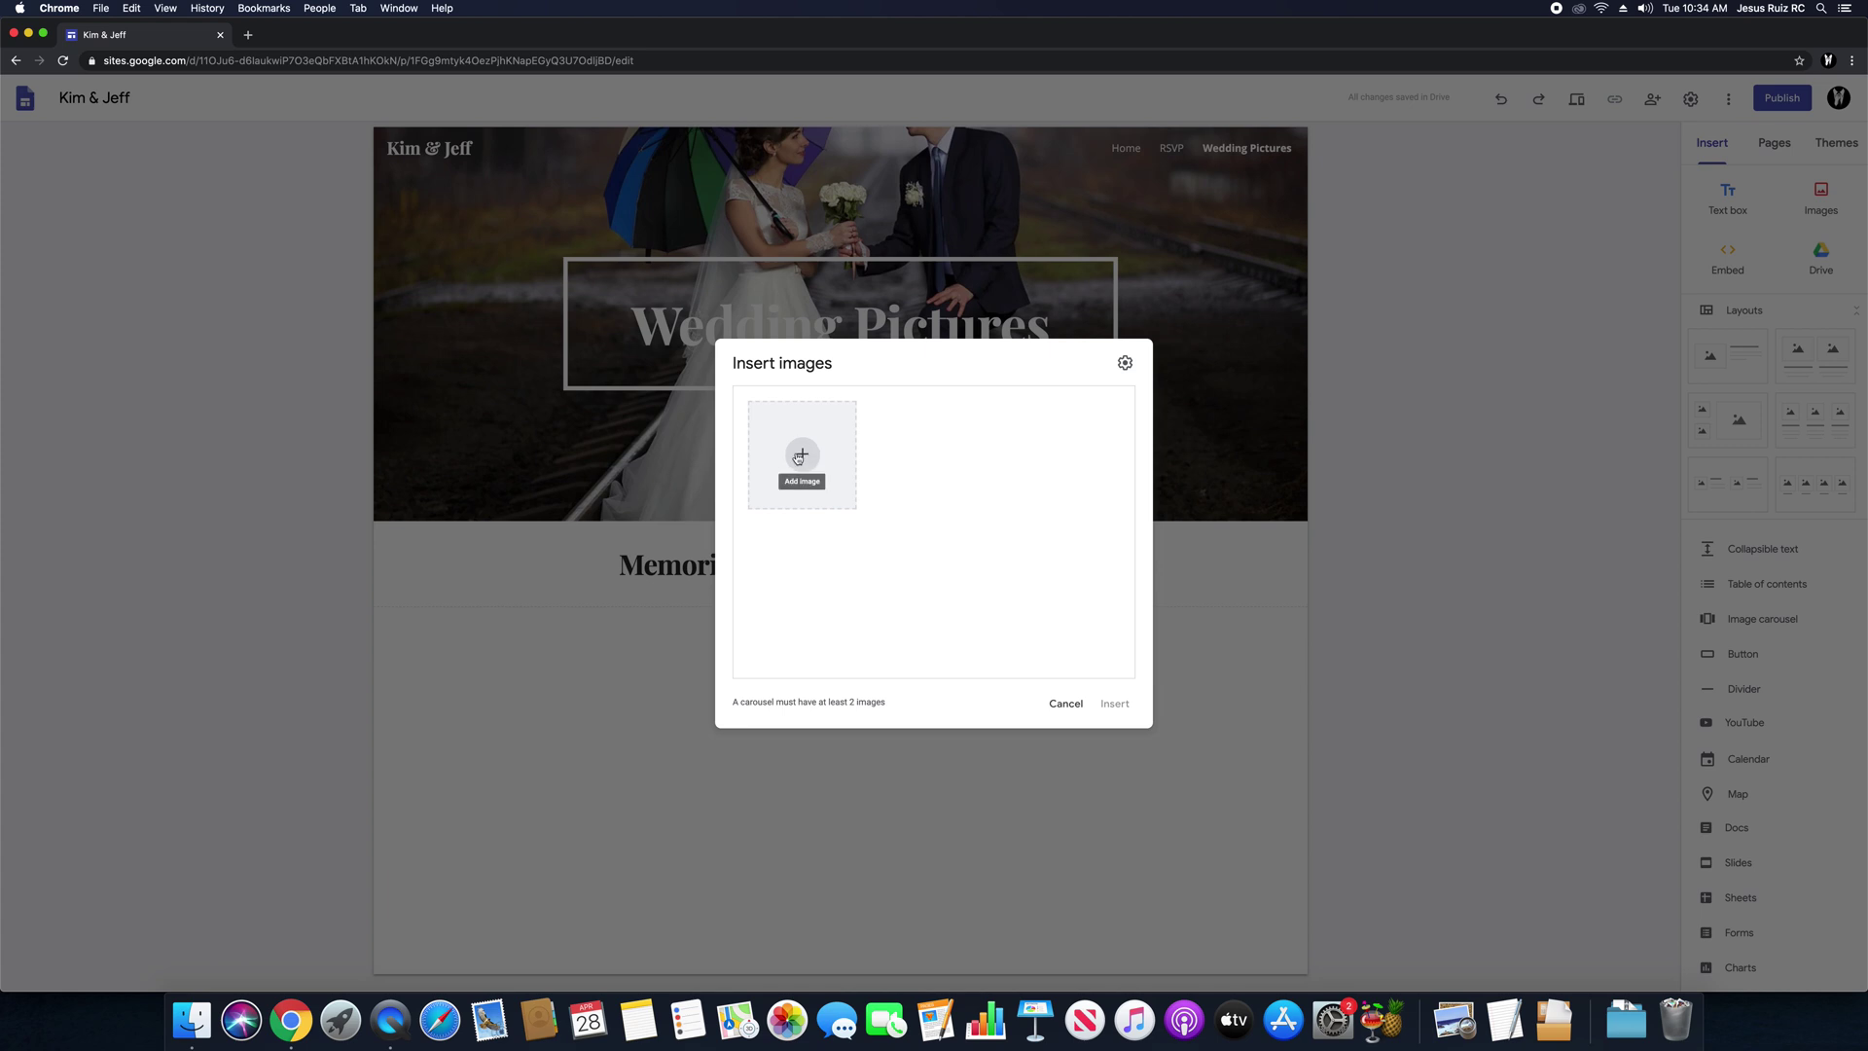
pyautogui.click(804, 457)
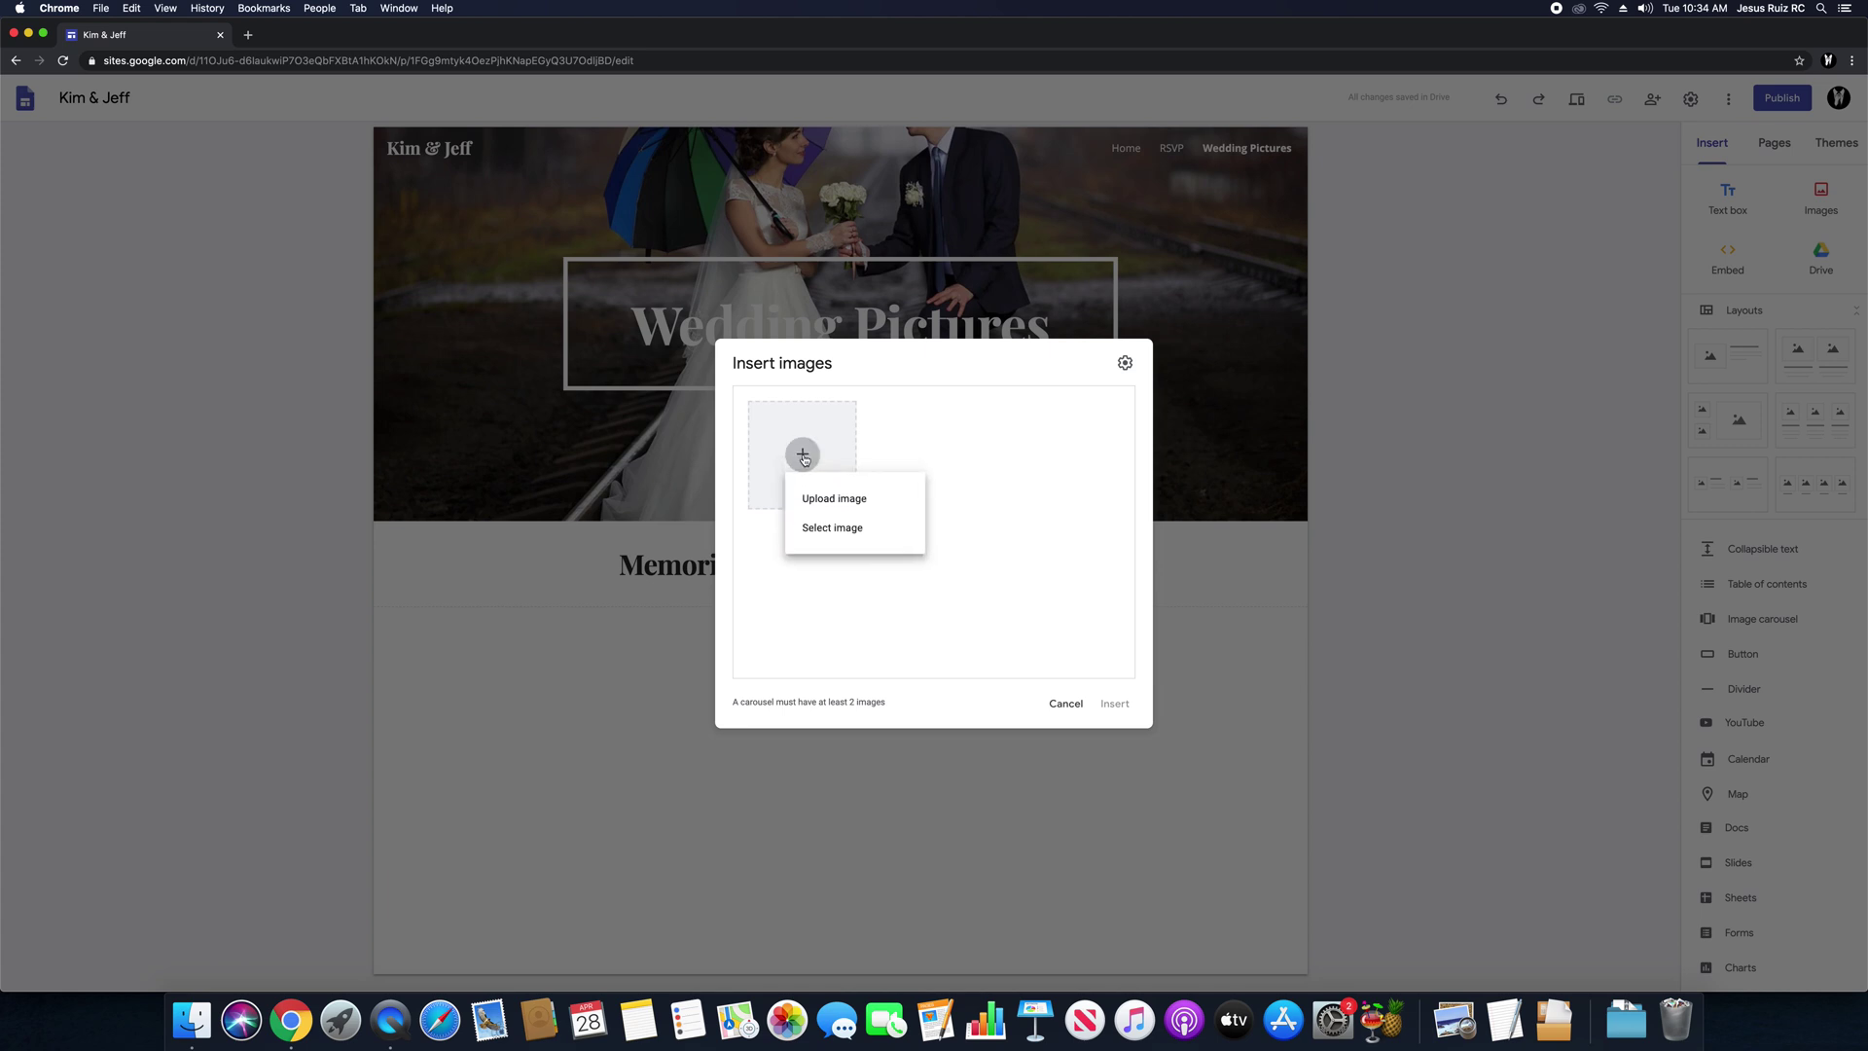
pyautogui.click(881, 533)
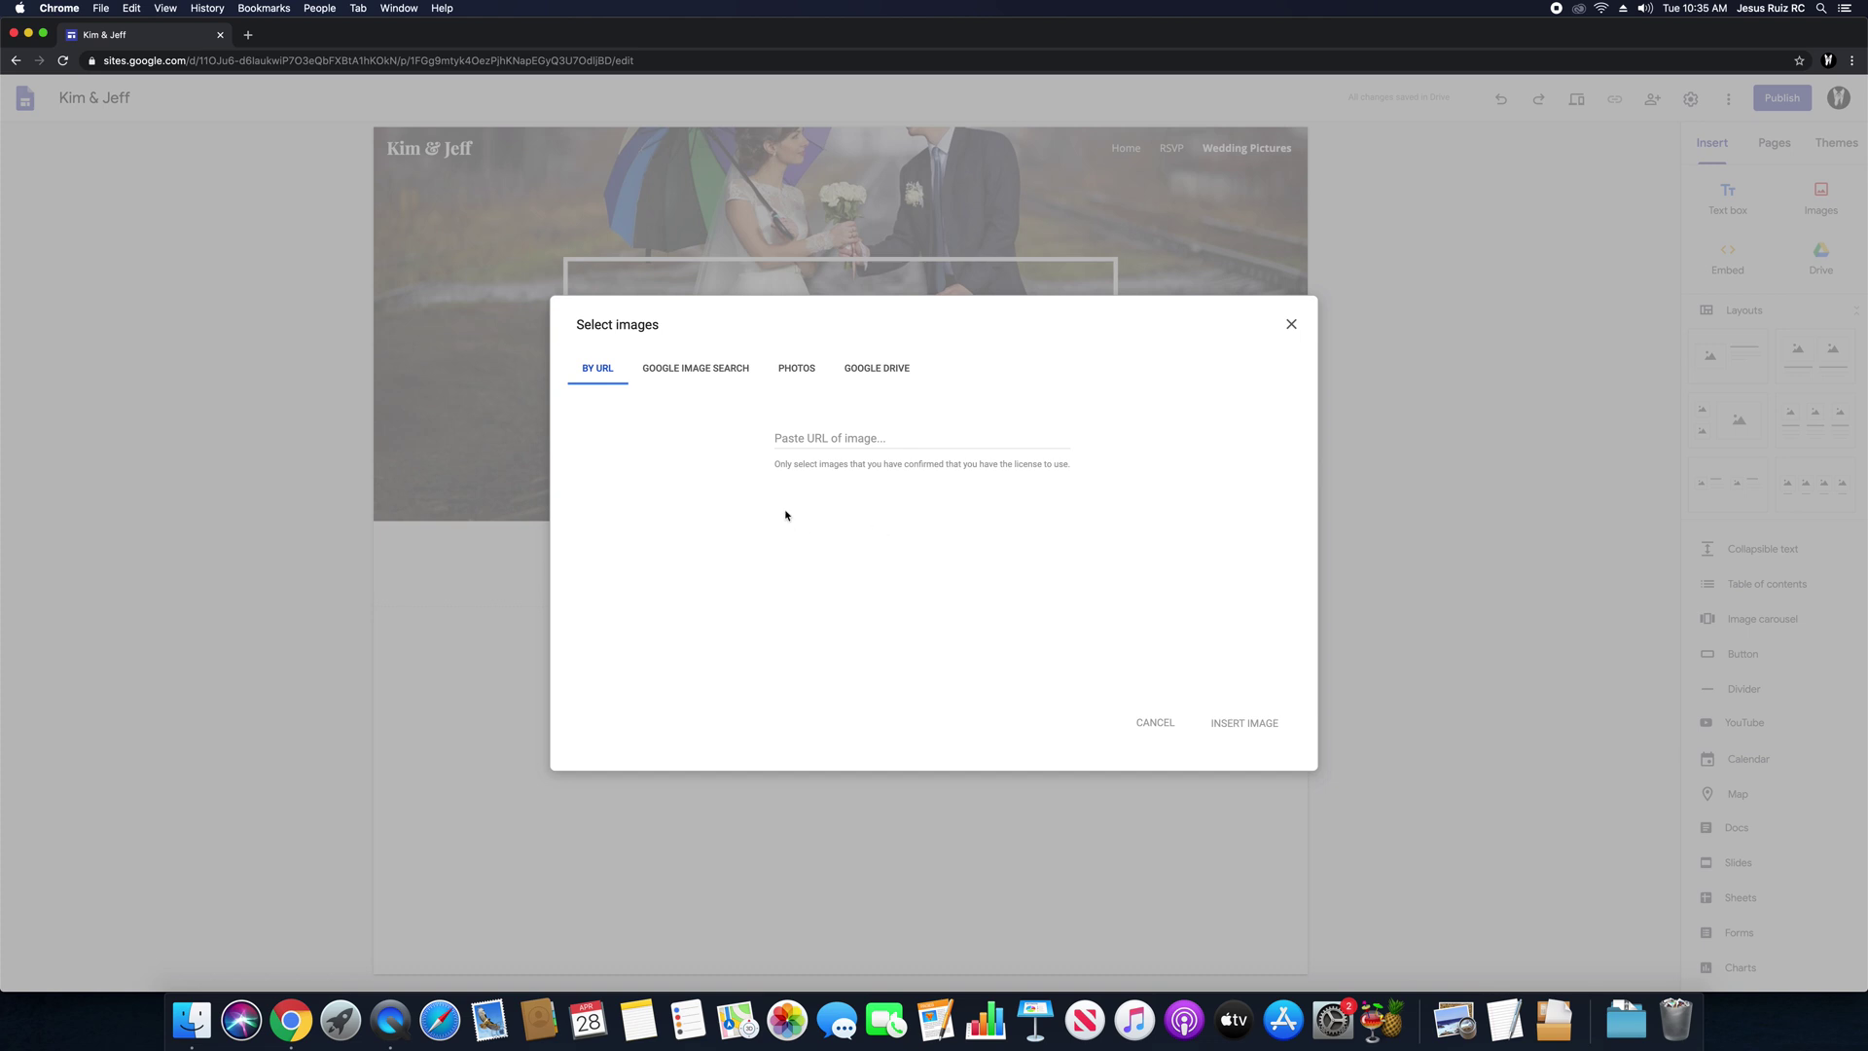
# Step: Search Google images for "wedding pictures"
pyautogui.click(687, 370)
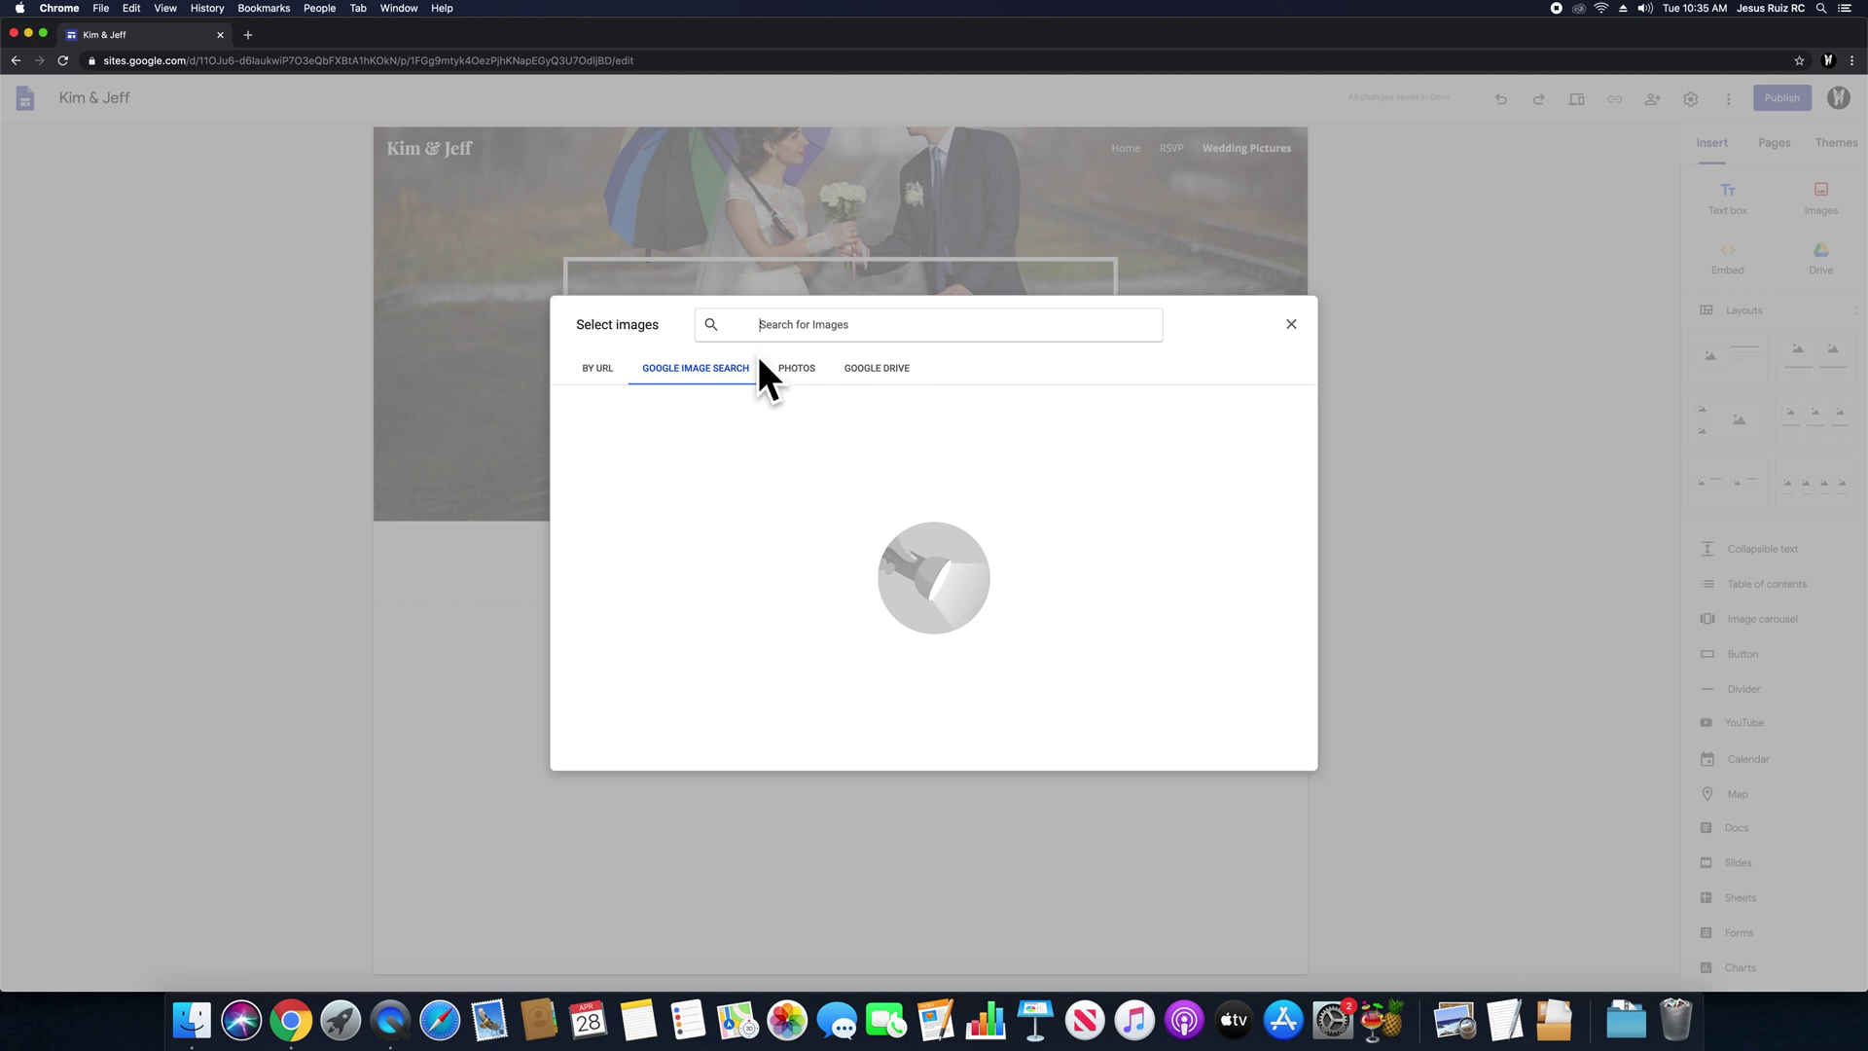
pyautogui.write('wedding ')
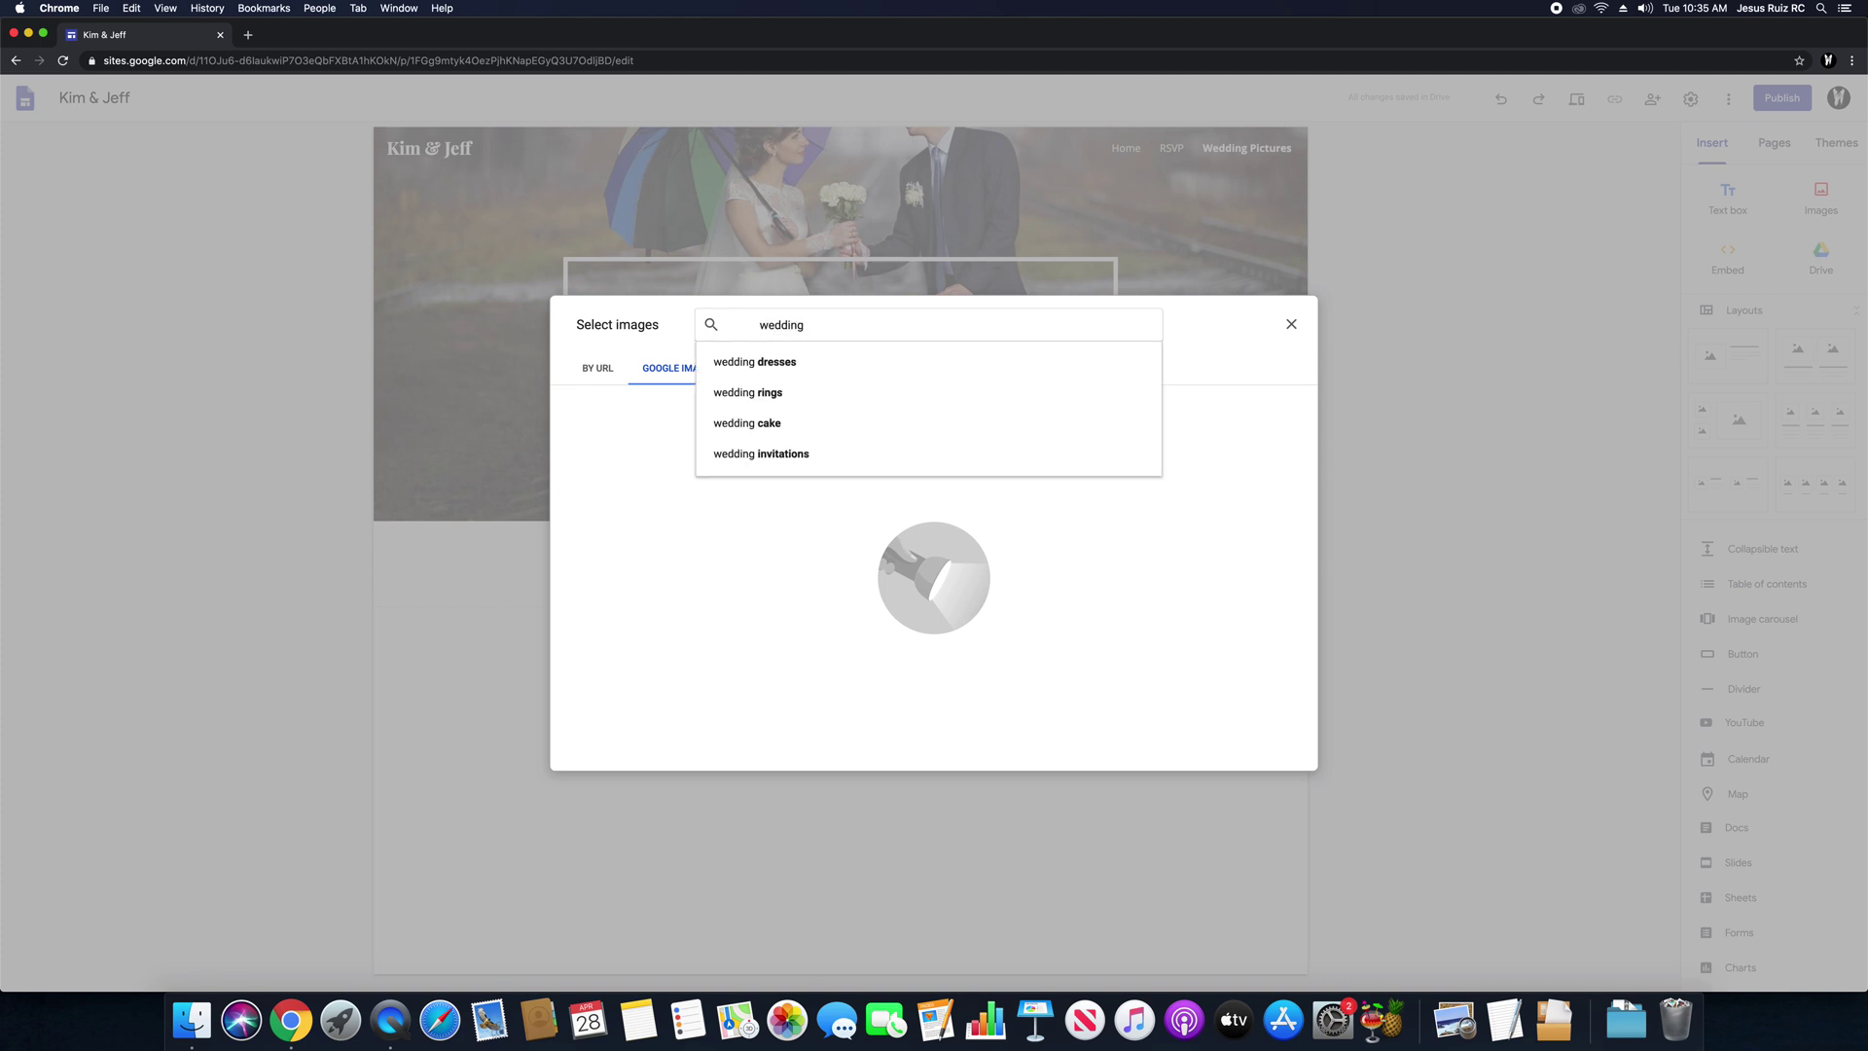
pyautogui.write('pictures')
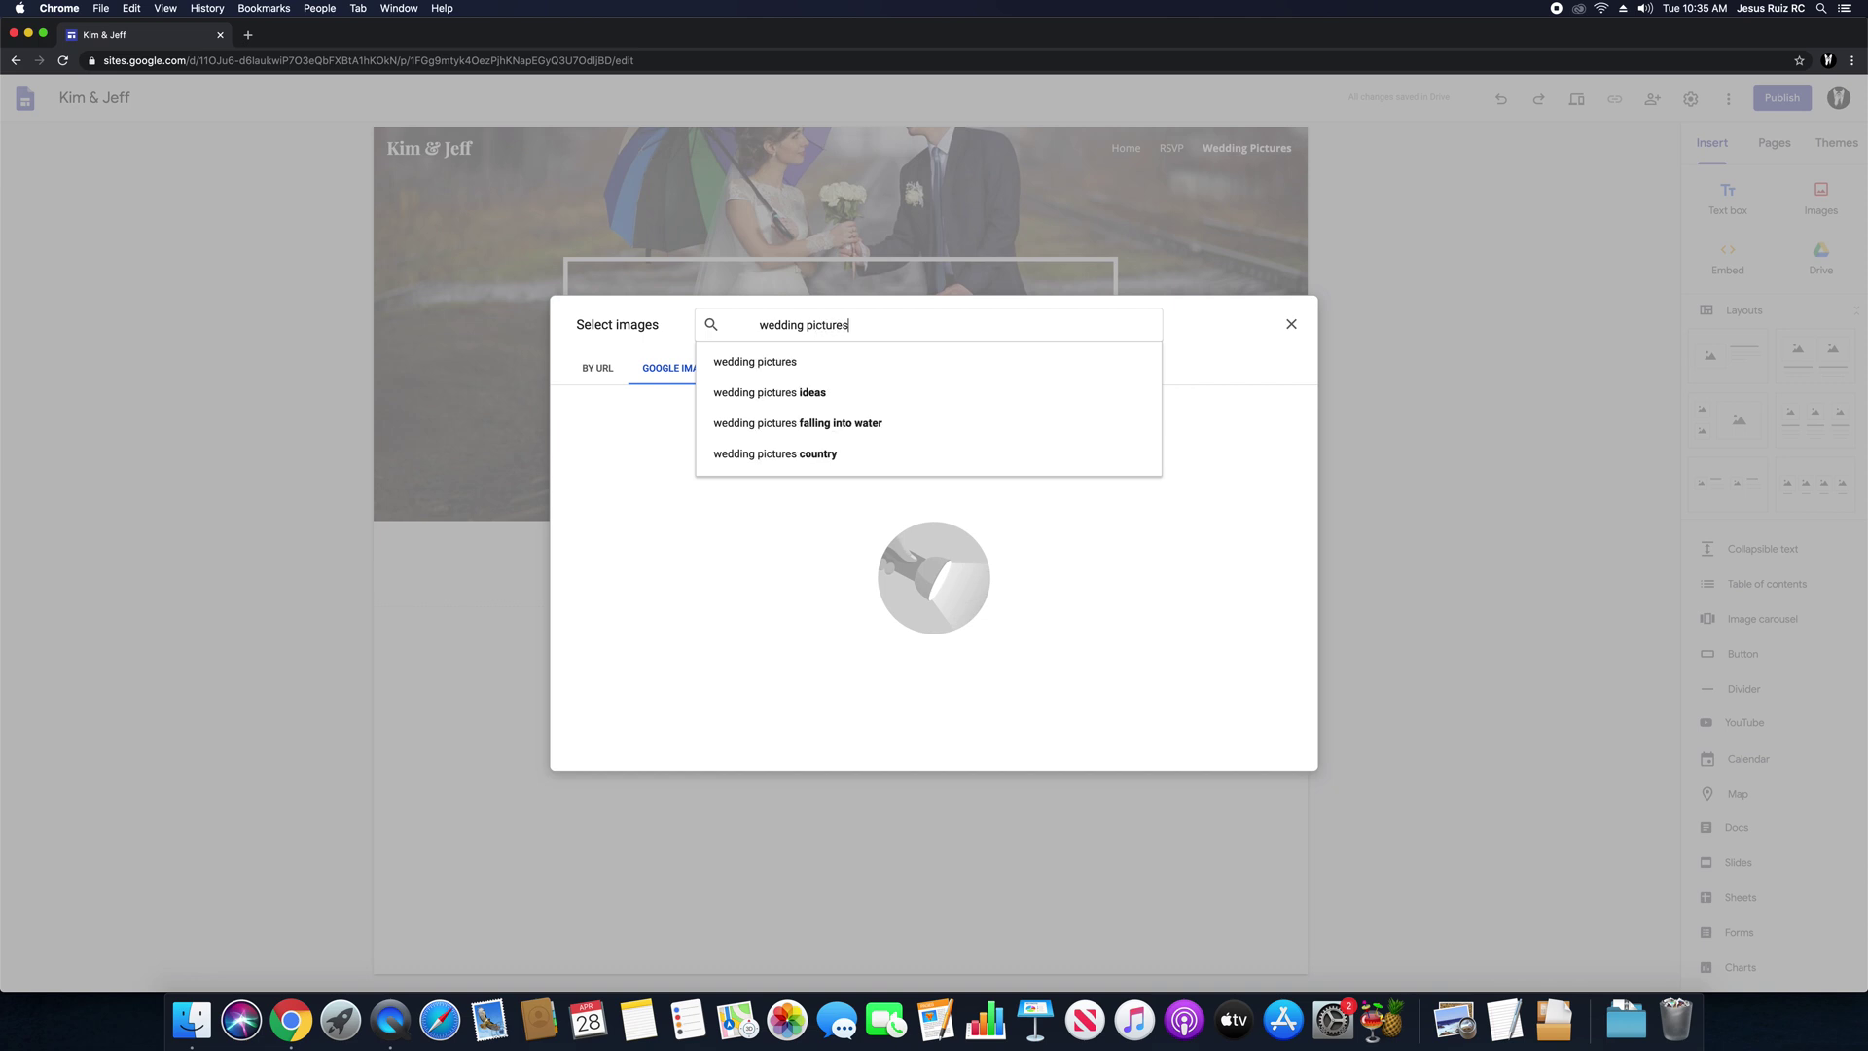
pyautogui.click(849, 368)
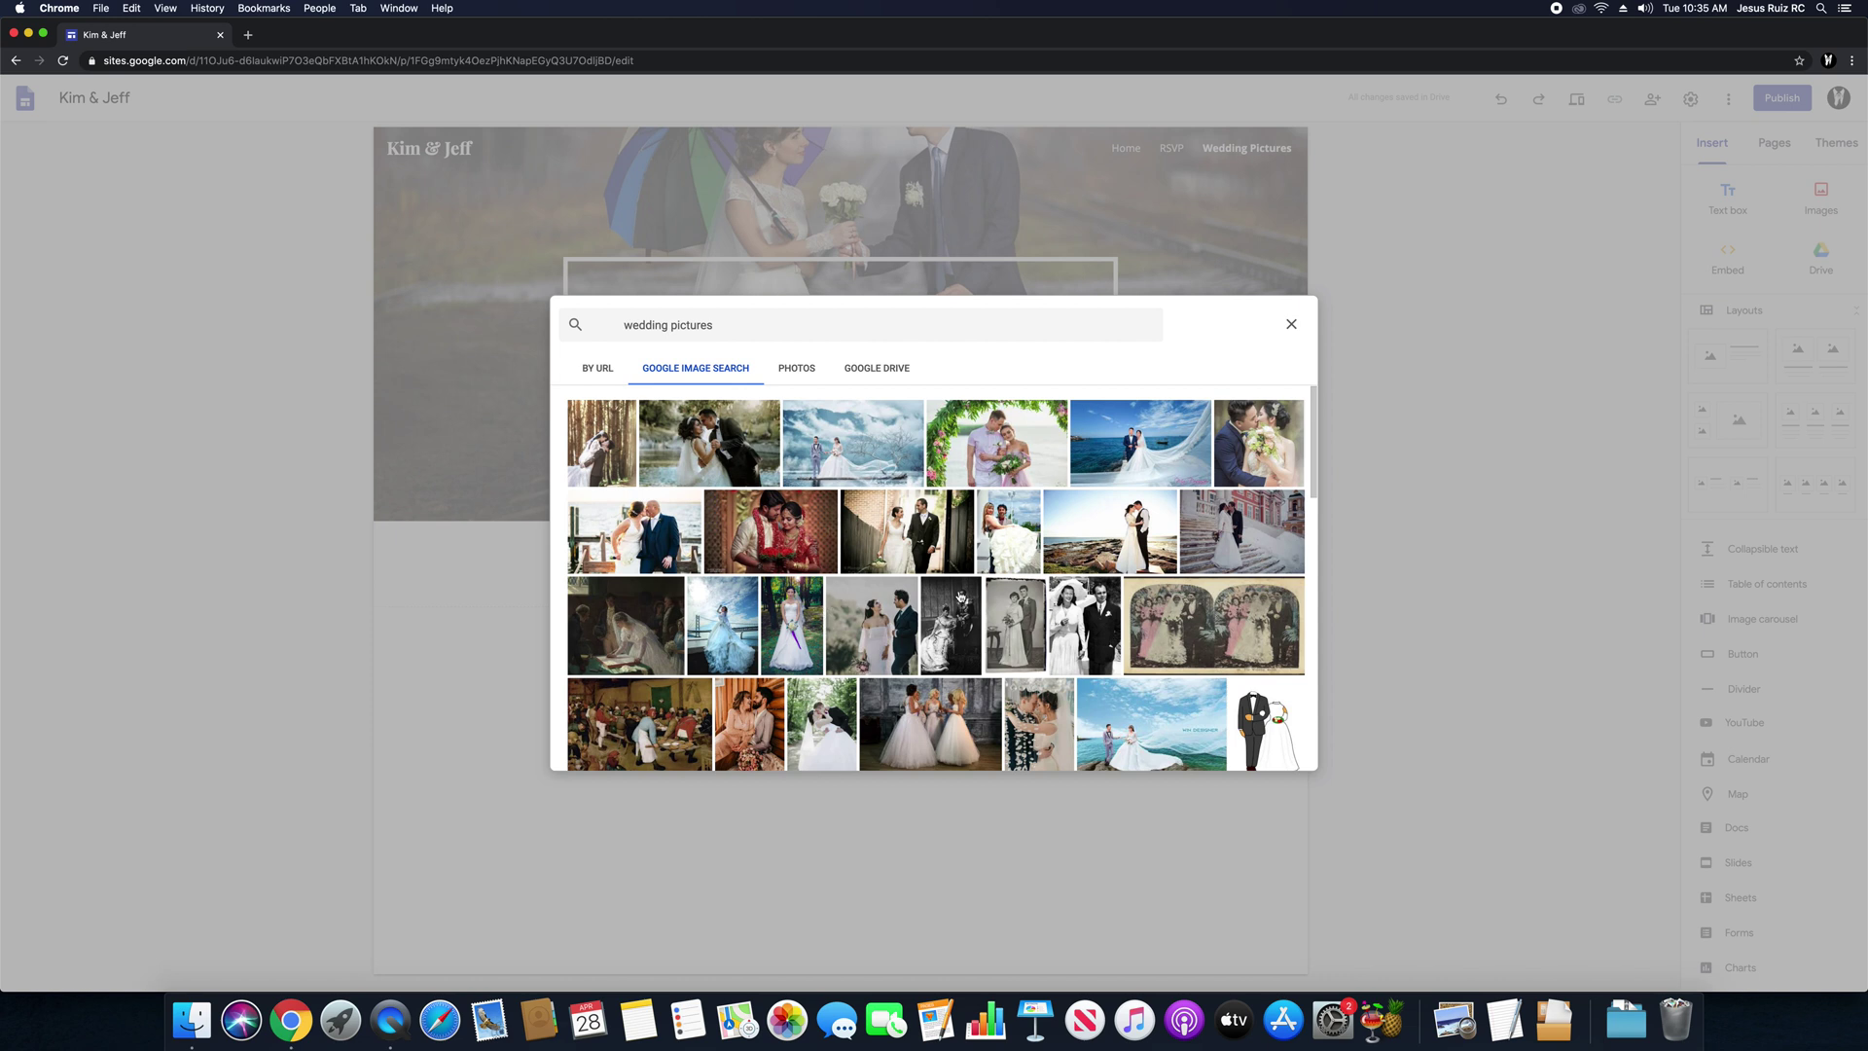
# Step: Select seven couple photos from the first two rows of the wedding pictures results
pyautogui.click(649, 535)
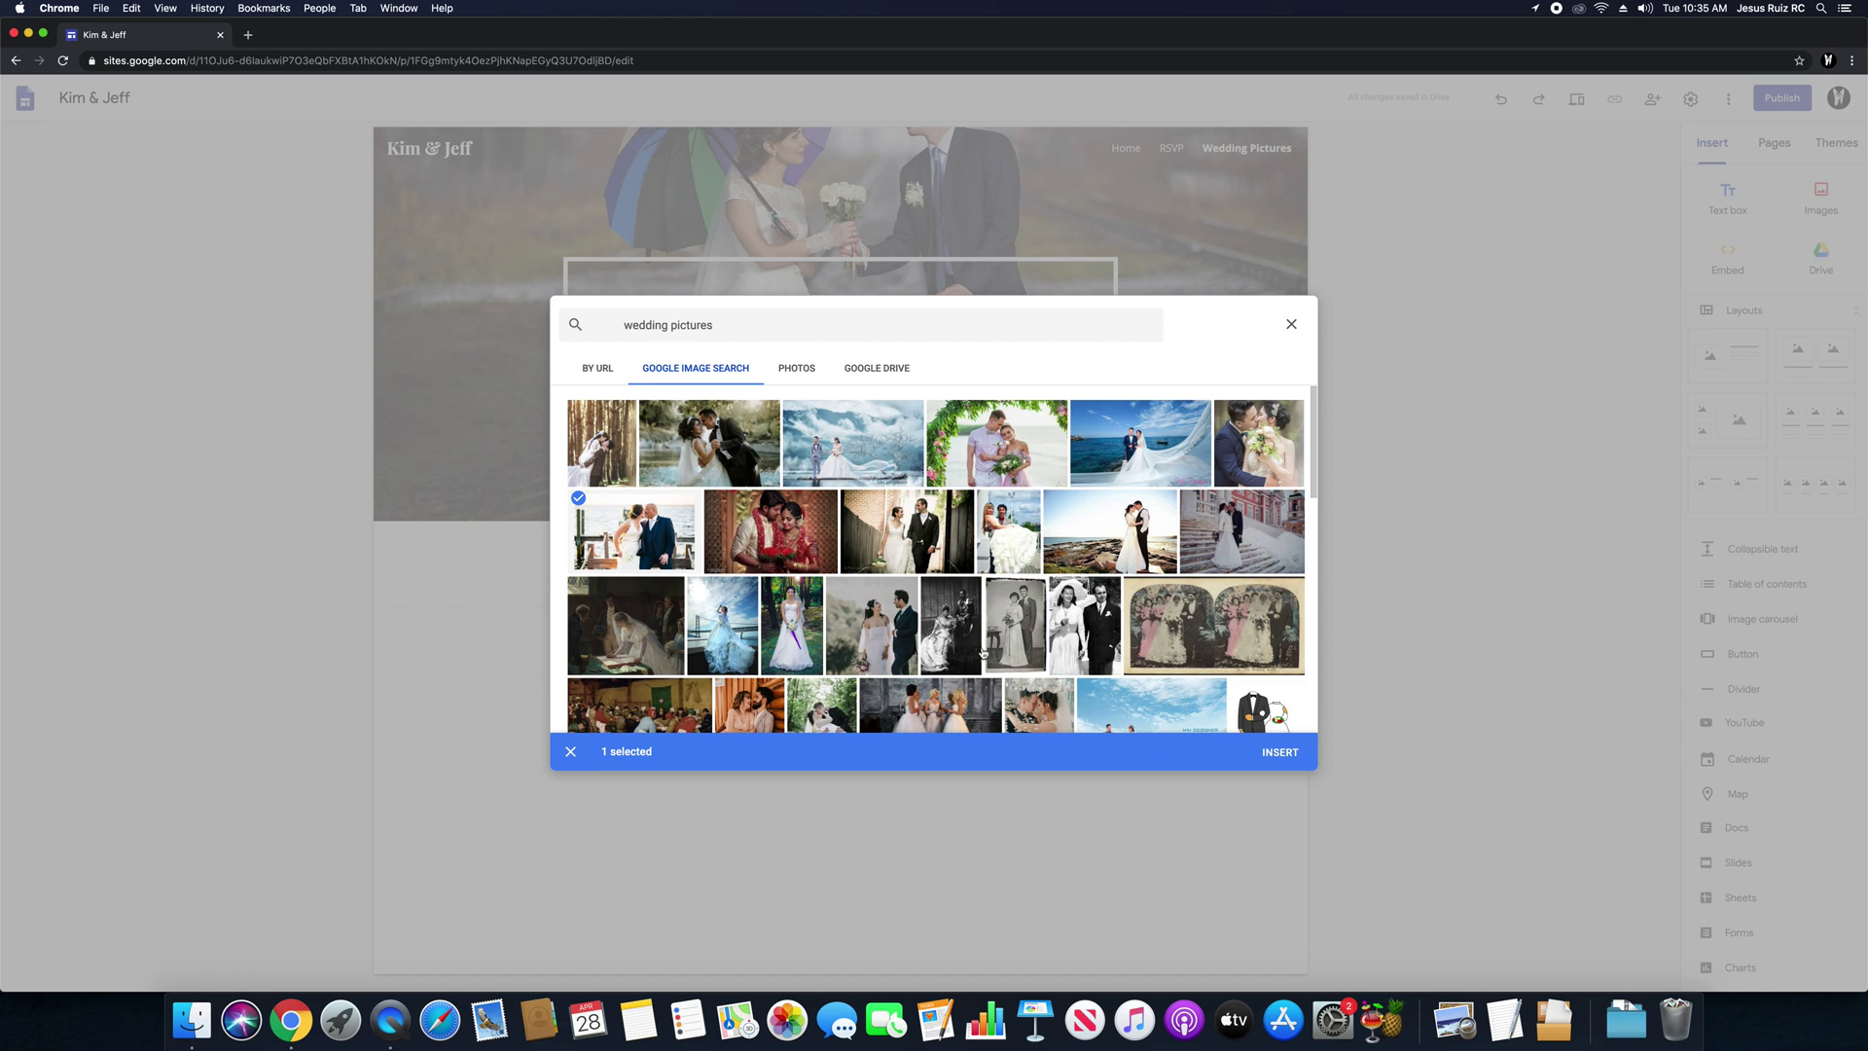
pyautogui.click(923, 544)
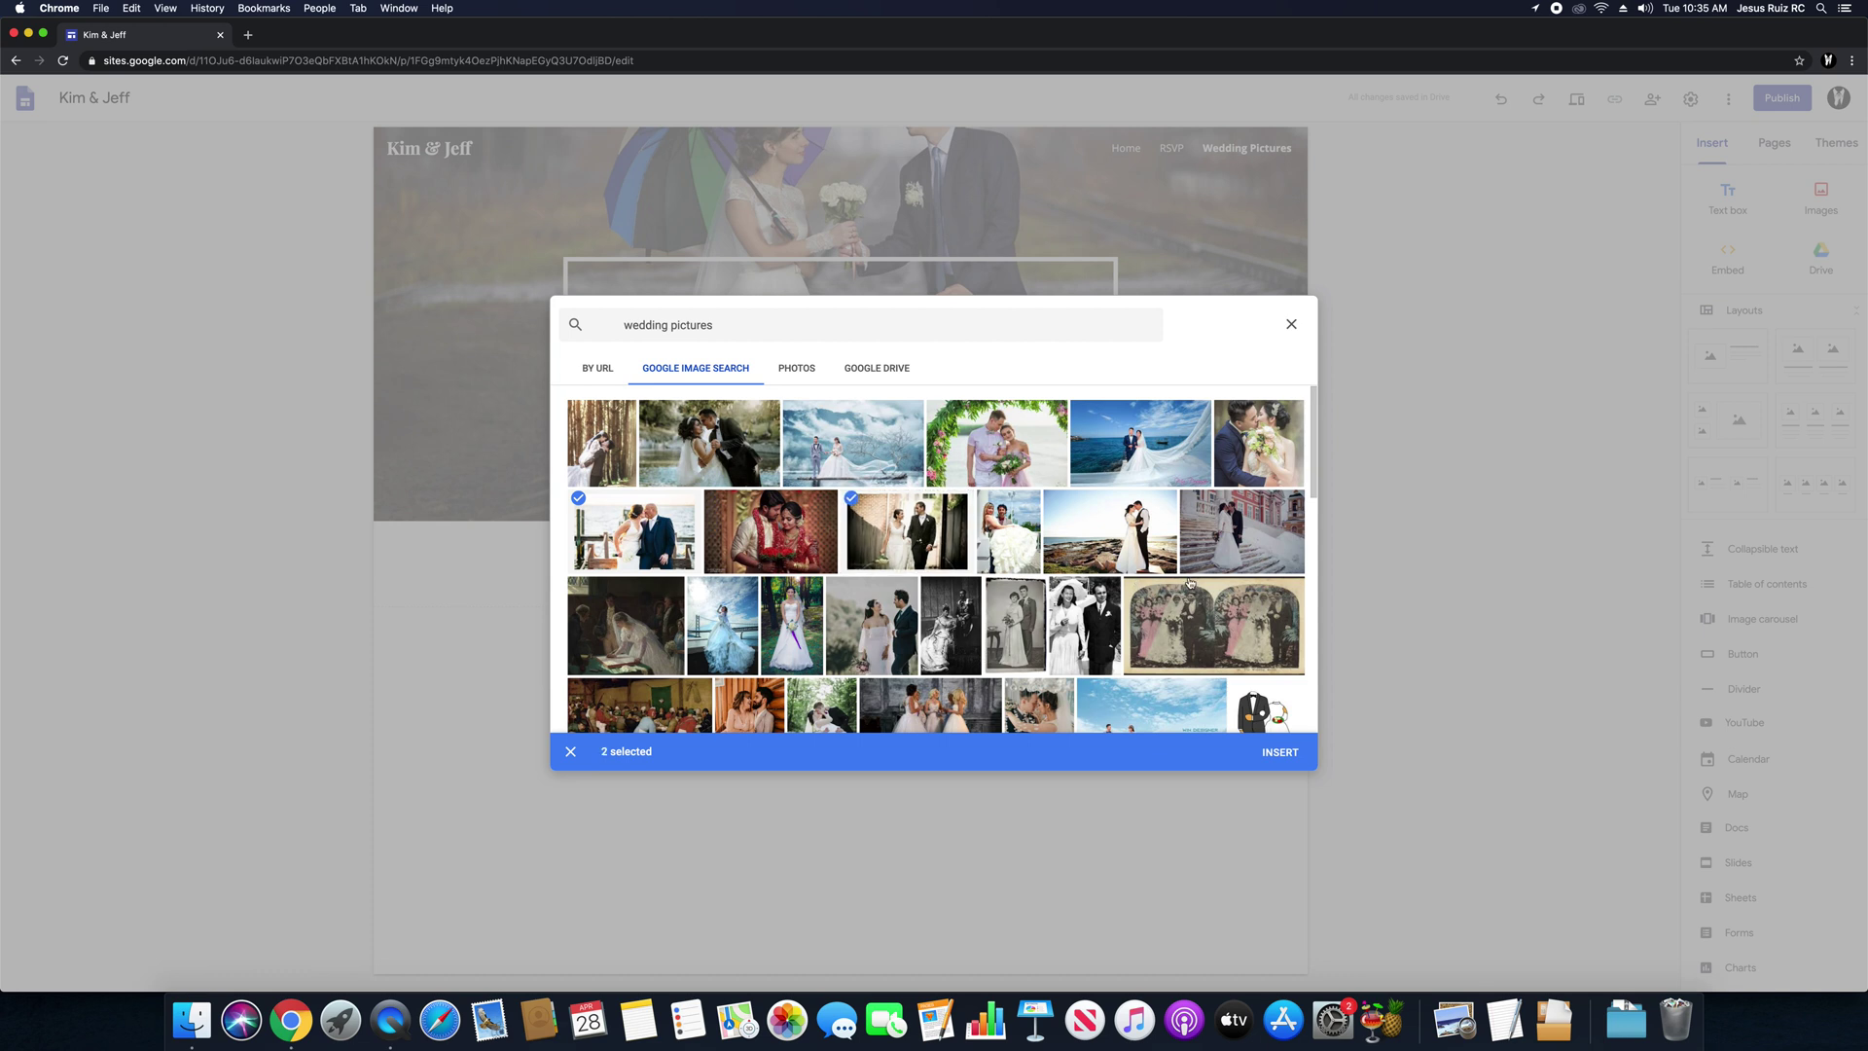
pyautogui.click(1136, 550)
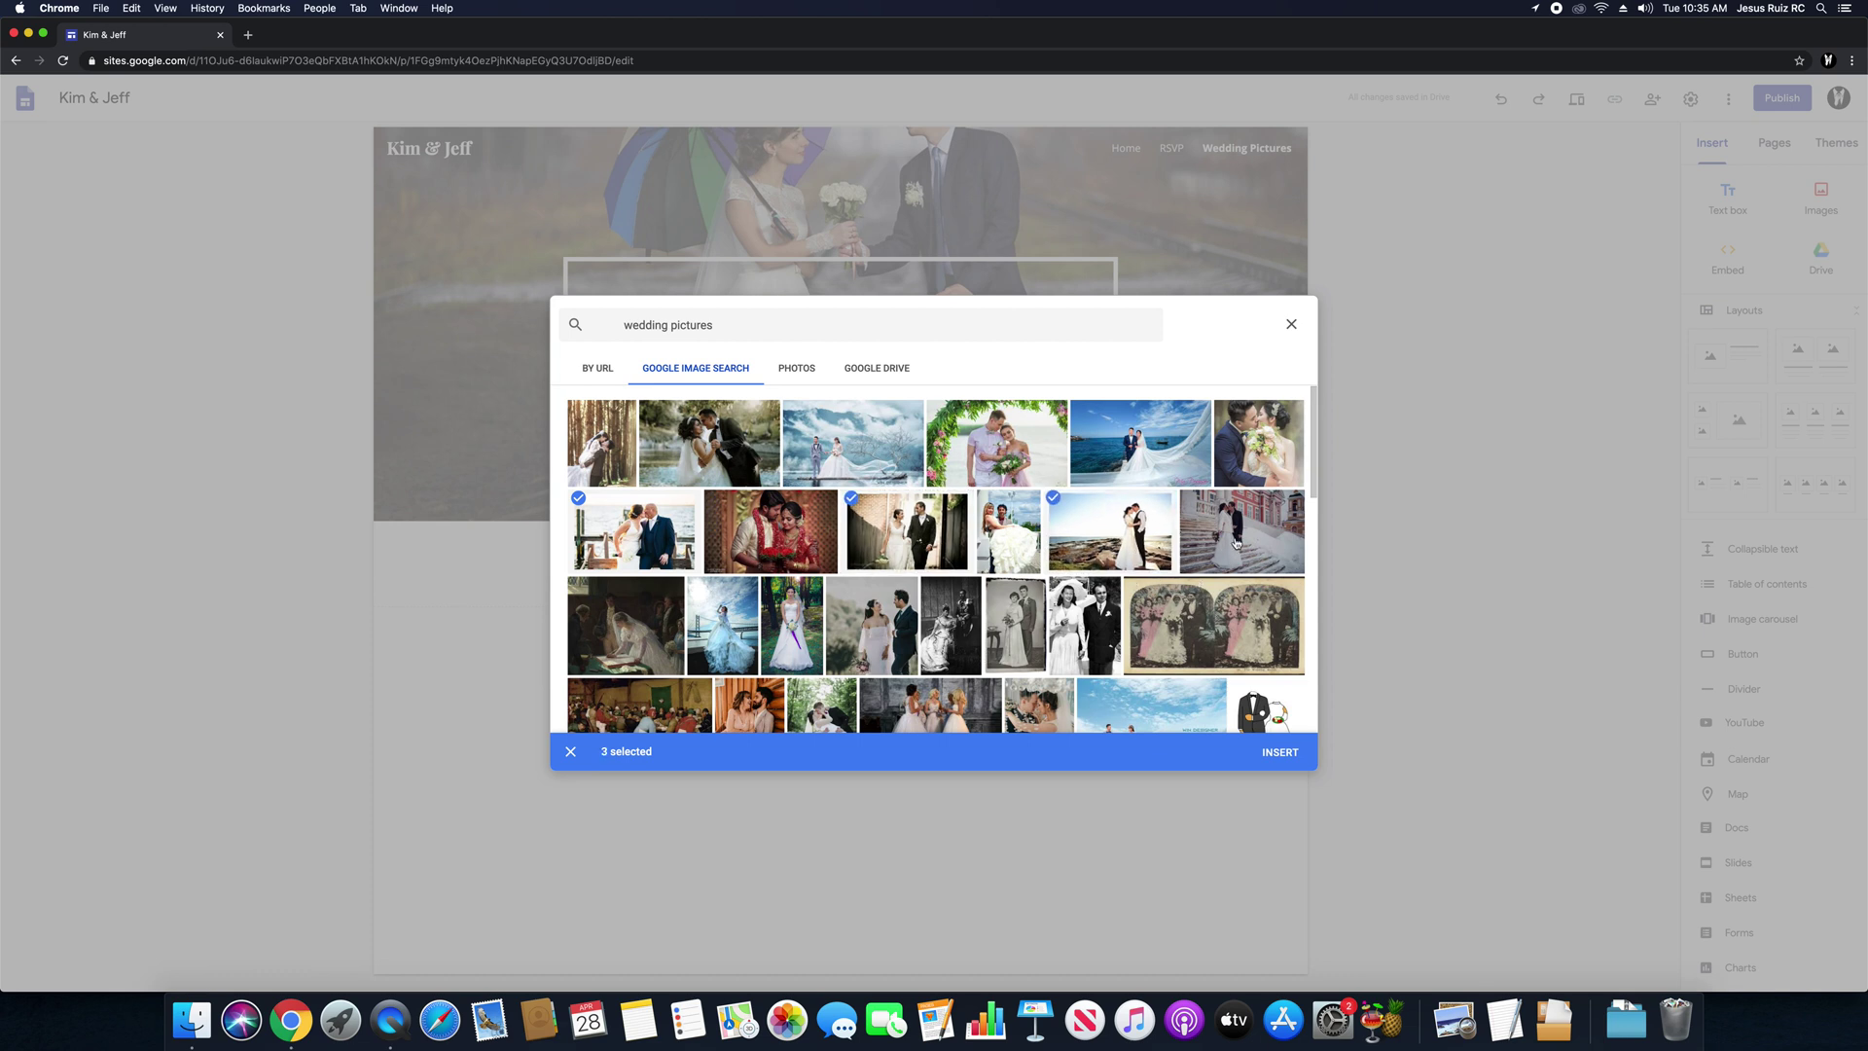
pyautogui.click(1239, 539)
pyautogui.click(1148, 463)
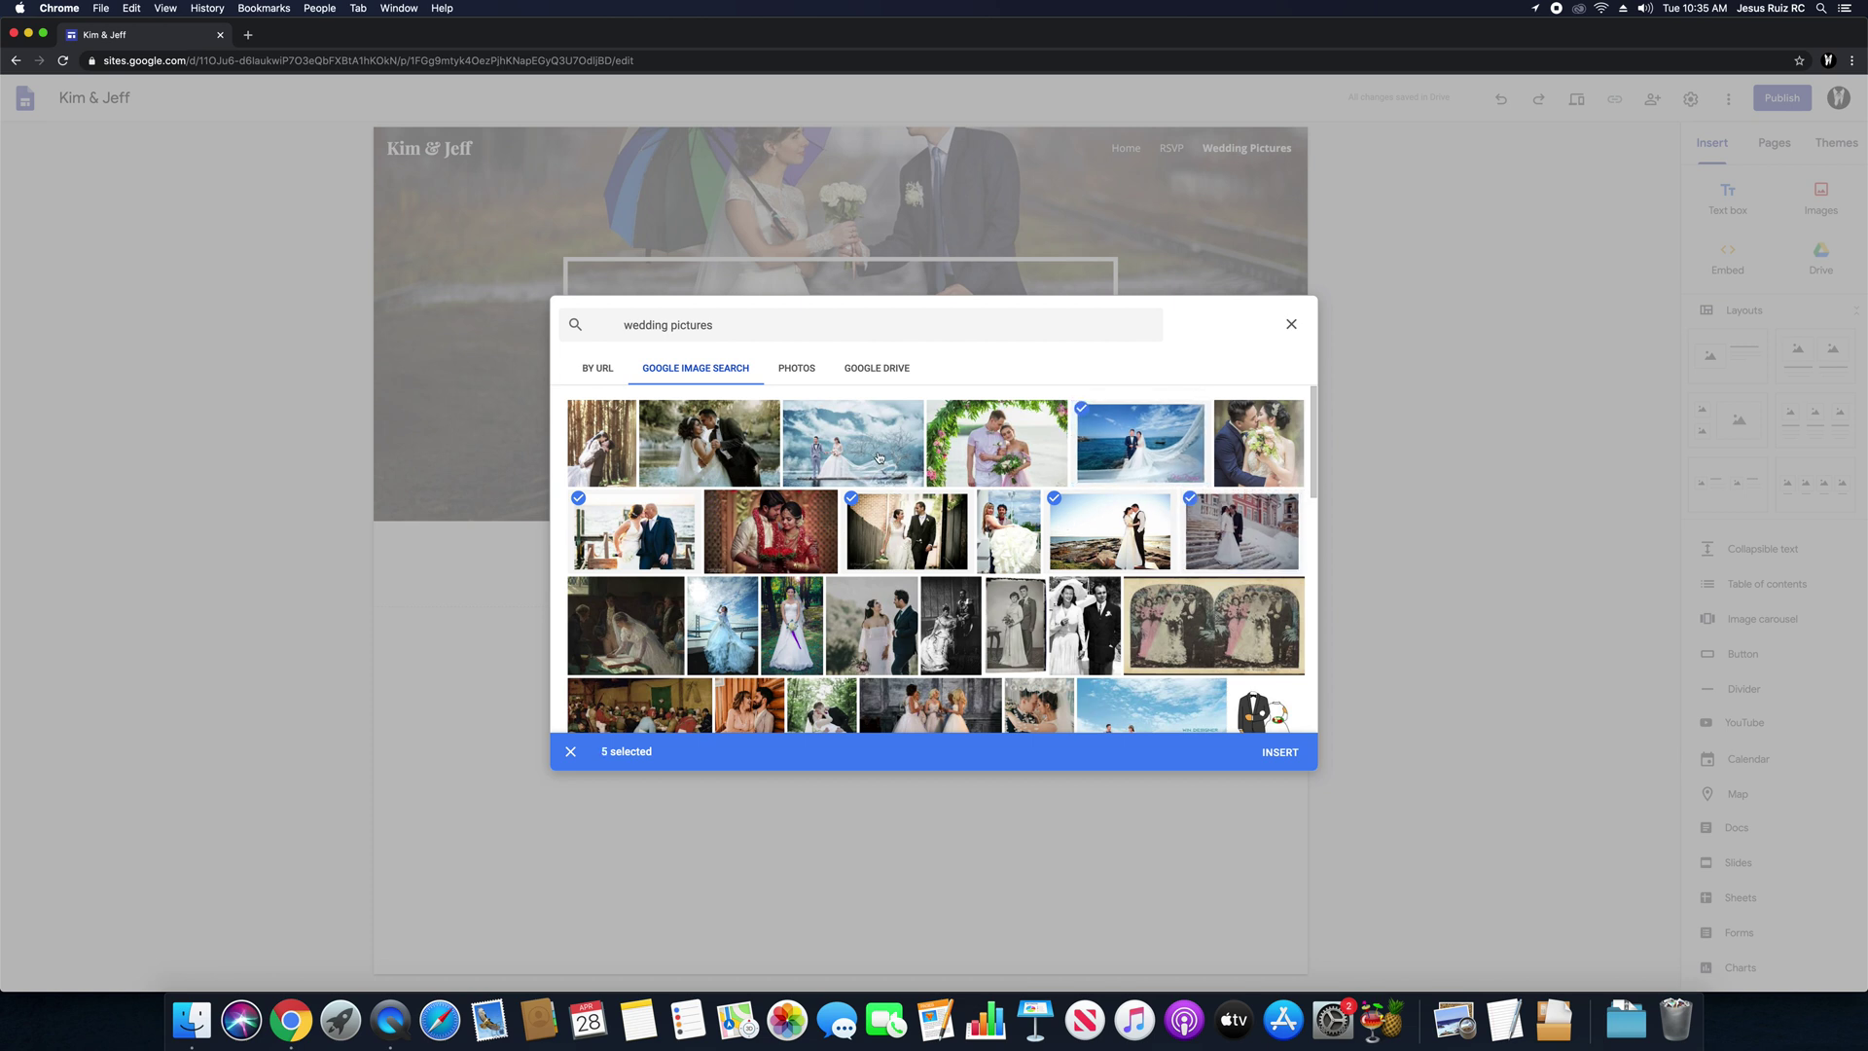
pyautogui.click(790, 407)
pyautogui.click(736, 465)
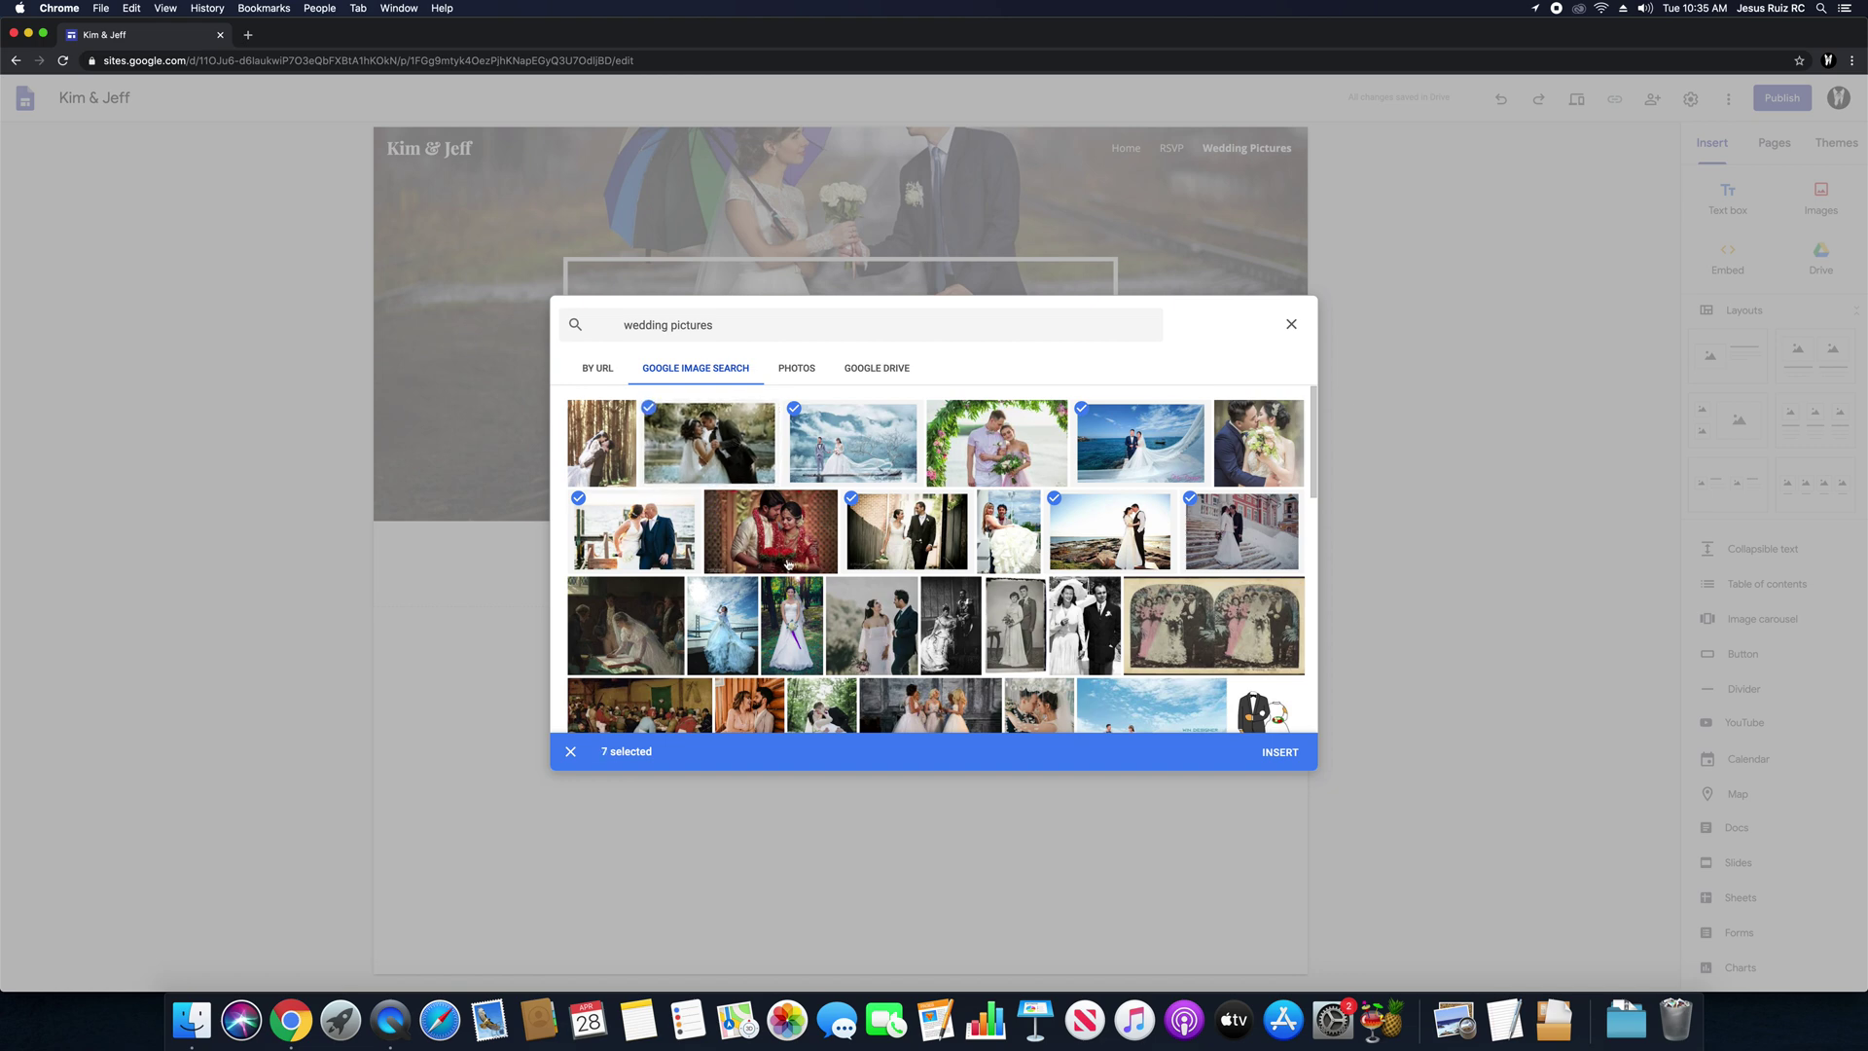
# Step: Select four more photos further down the results, including the three women in bridal gowns and the couple dancing outdoors
pyautogui.scroll(-2, 788, 562)
pyautogui.scroll(-1, 790, 564)
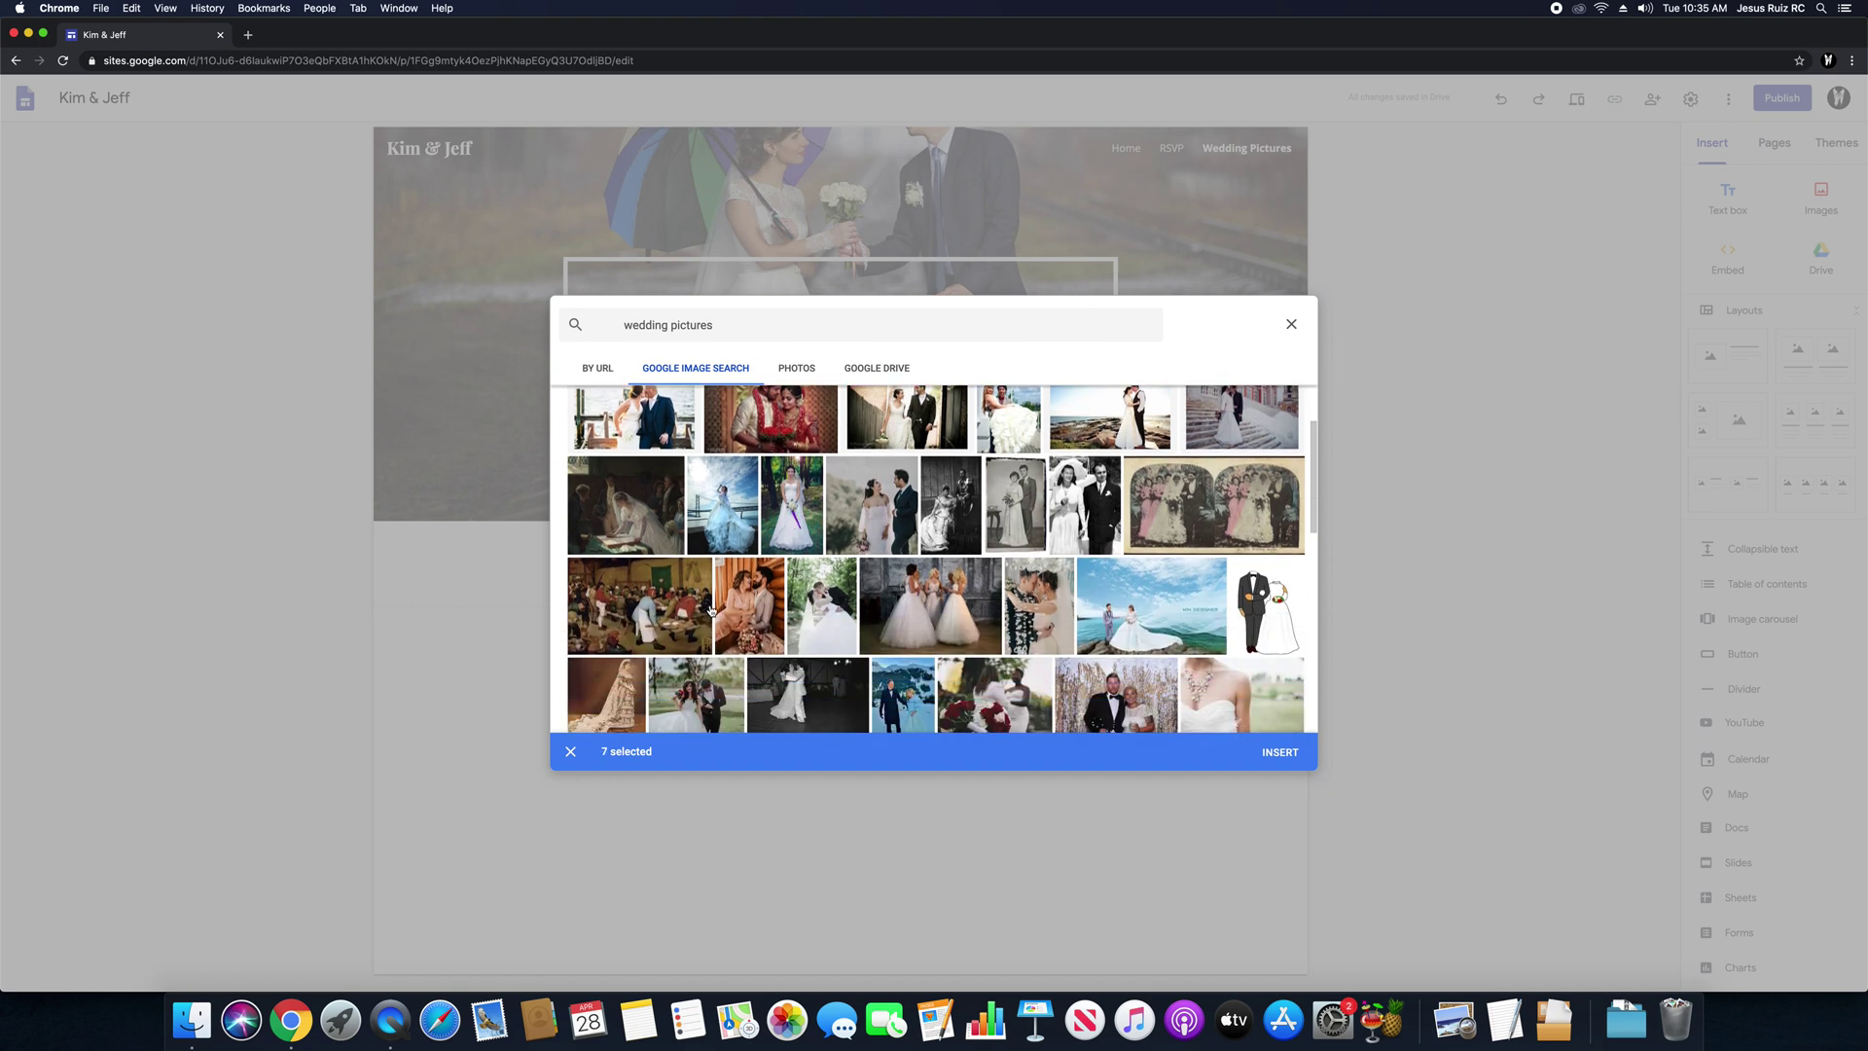
pyautogui.click(941, 606)
pyautogui.scroll(-3, 930, 608)
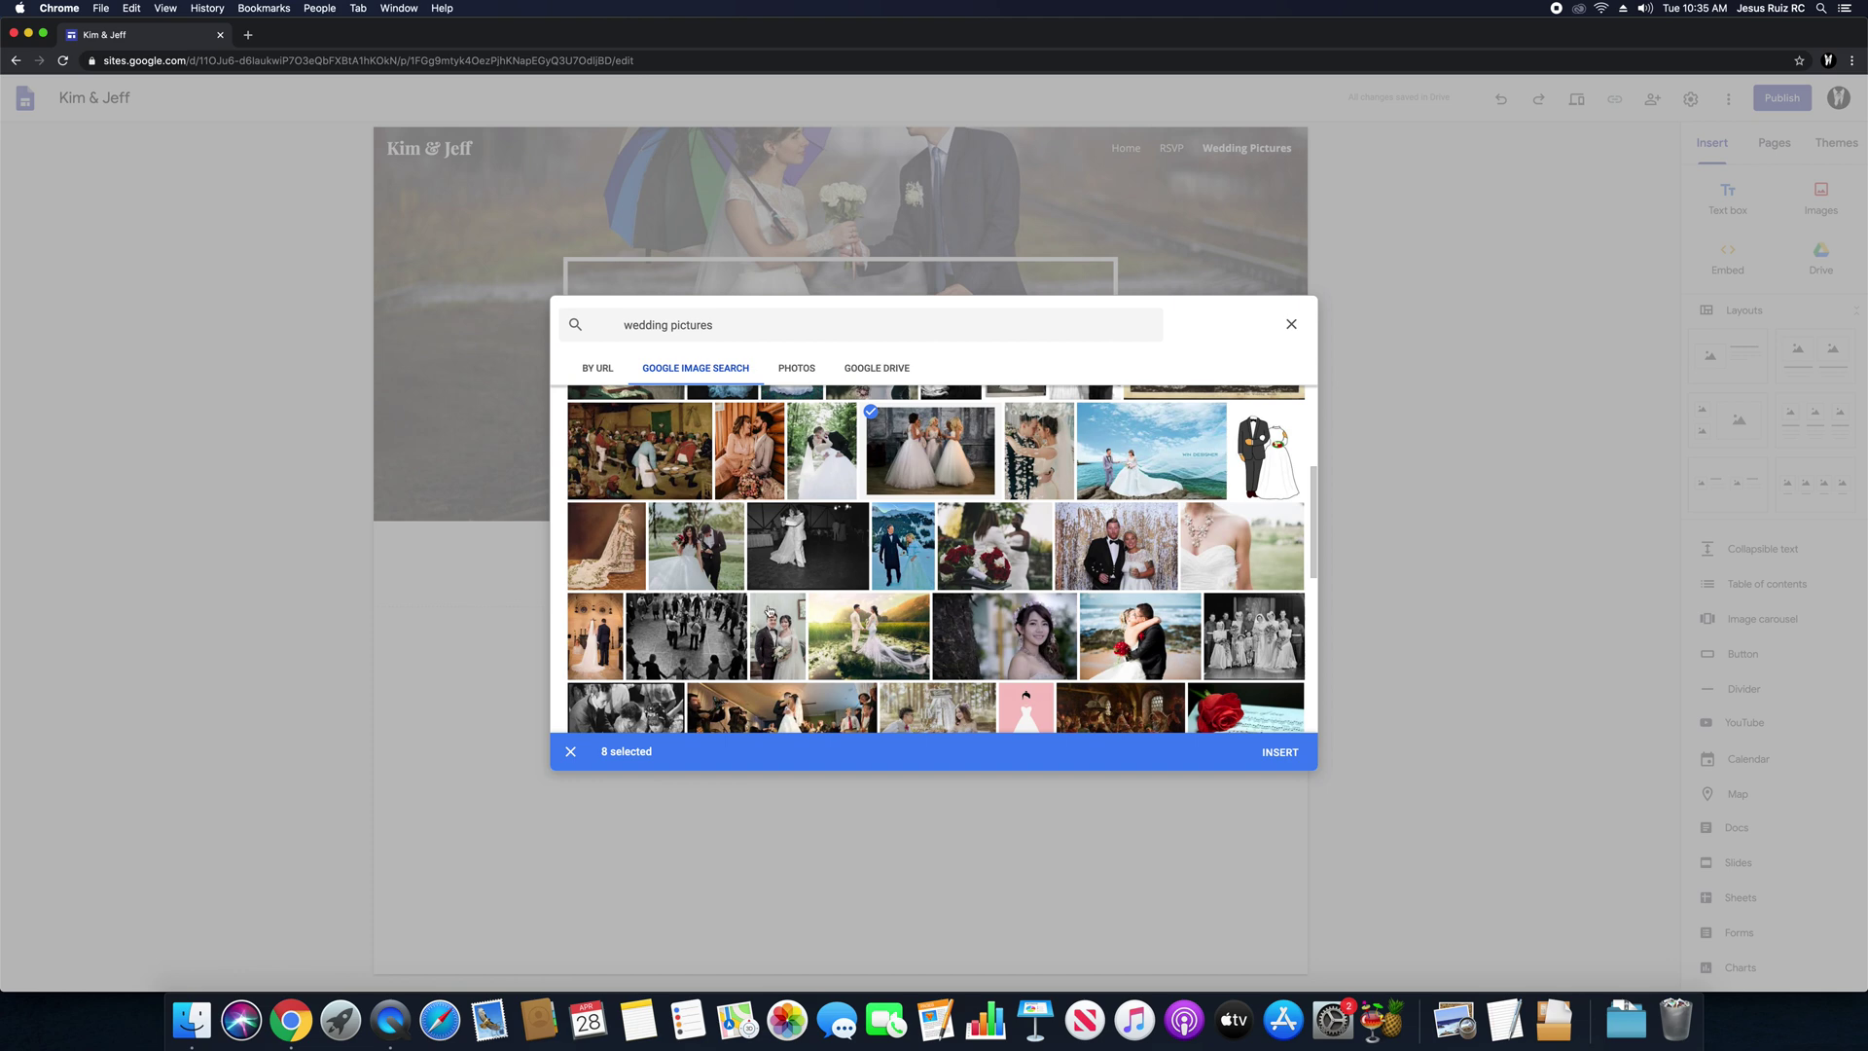
pyautogui.scroll(-2, 793, 626)
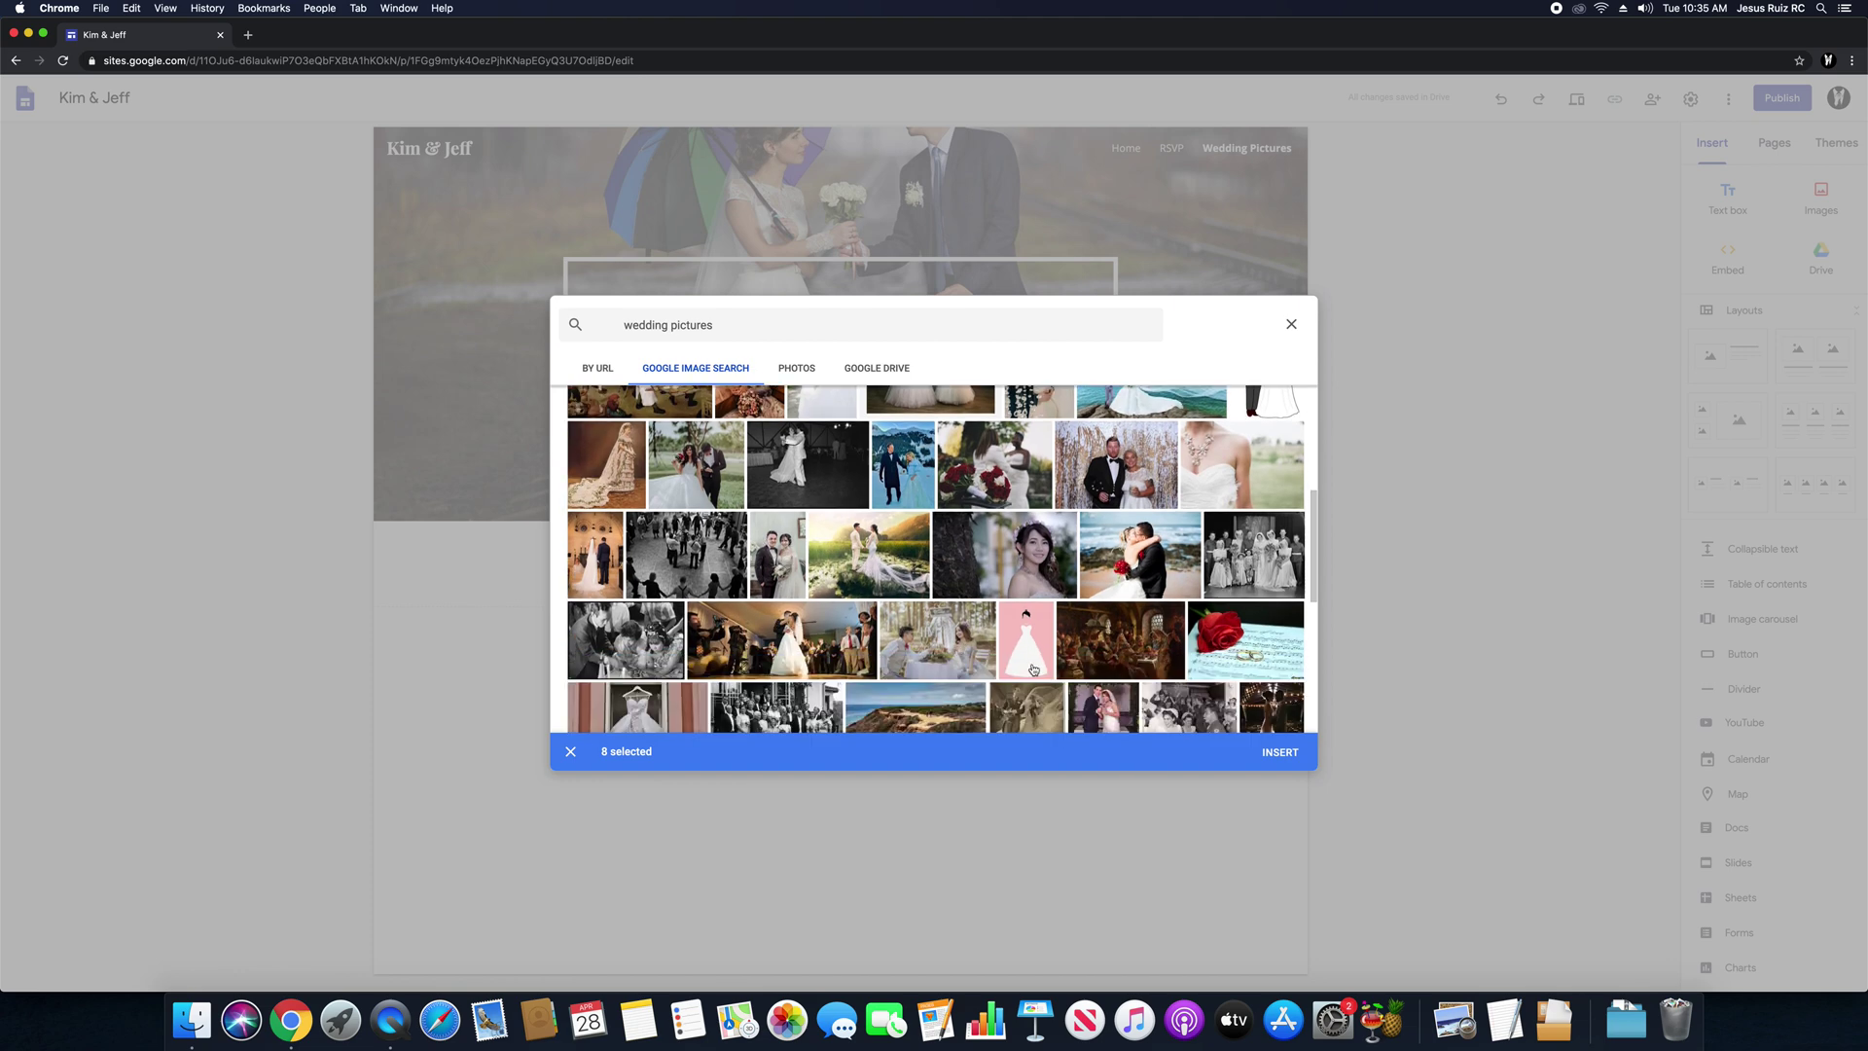
pyautogui.scroll(-1, 1021, 654)
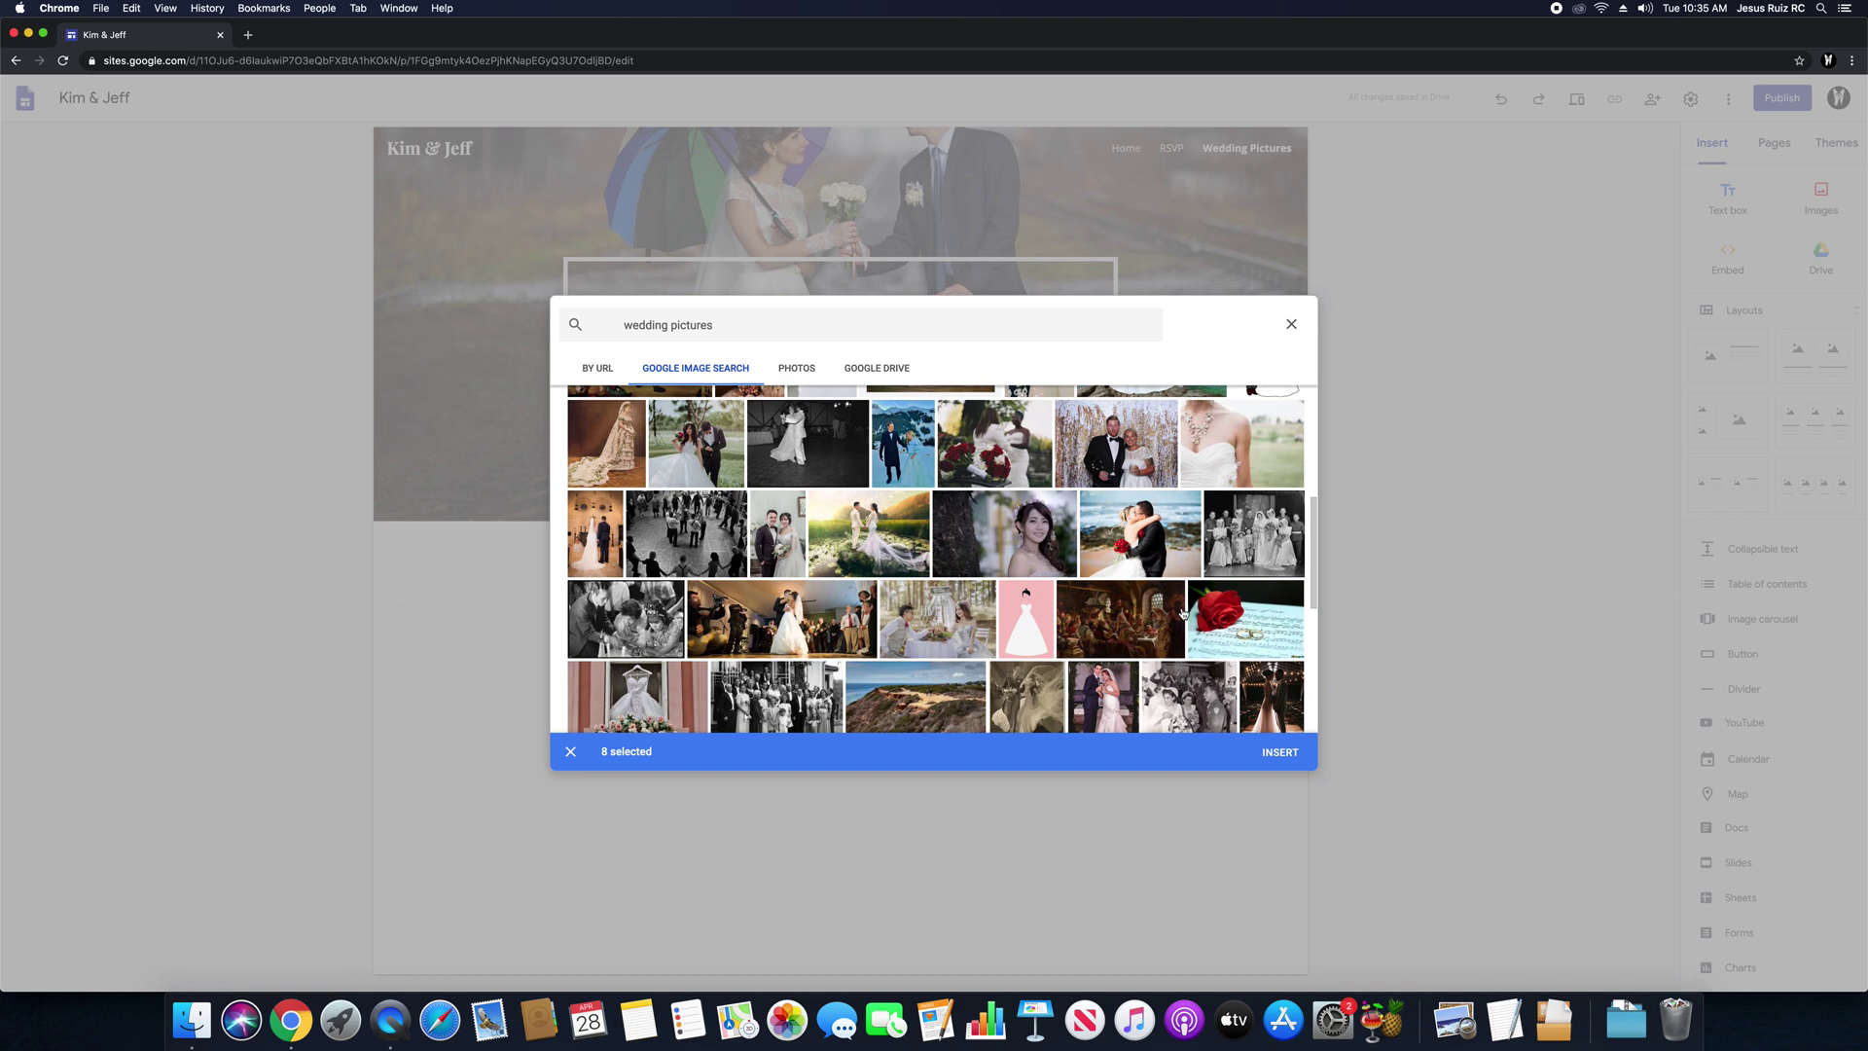
pyautogui.scroll(-3, 1192, 611)
pyautogui.scroll(-6, 1254, 647)
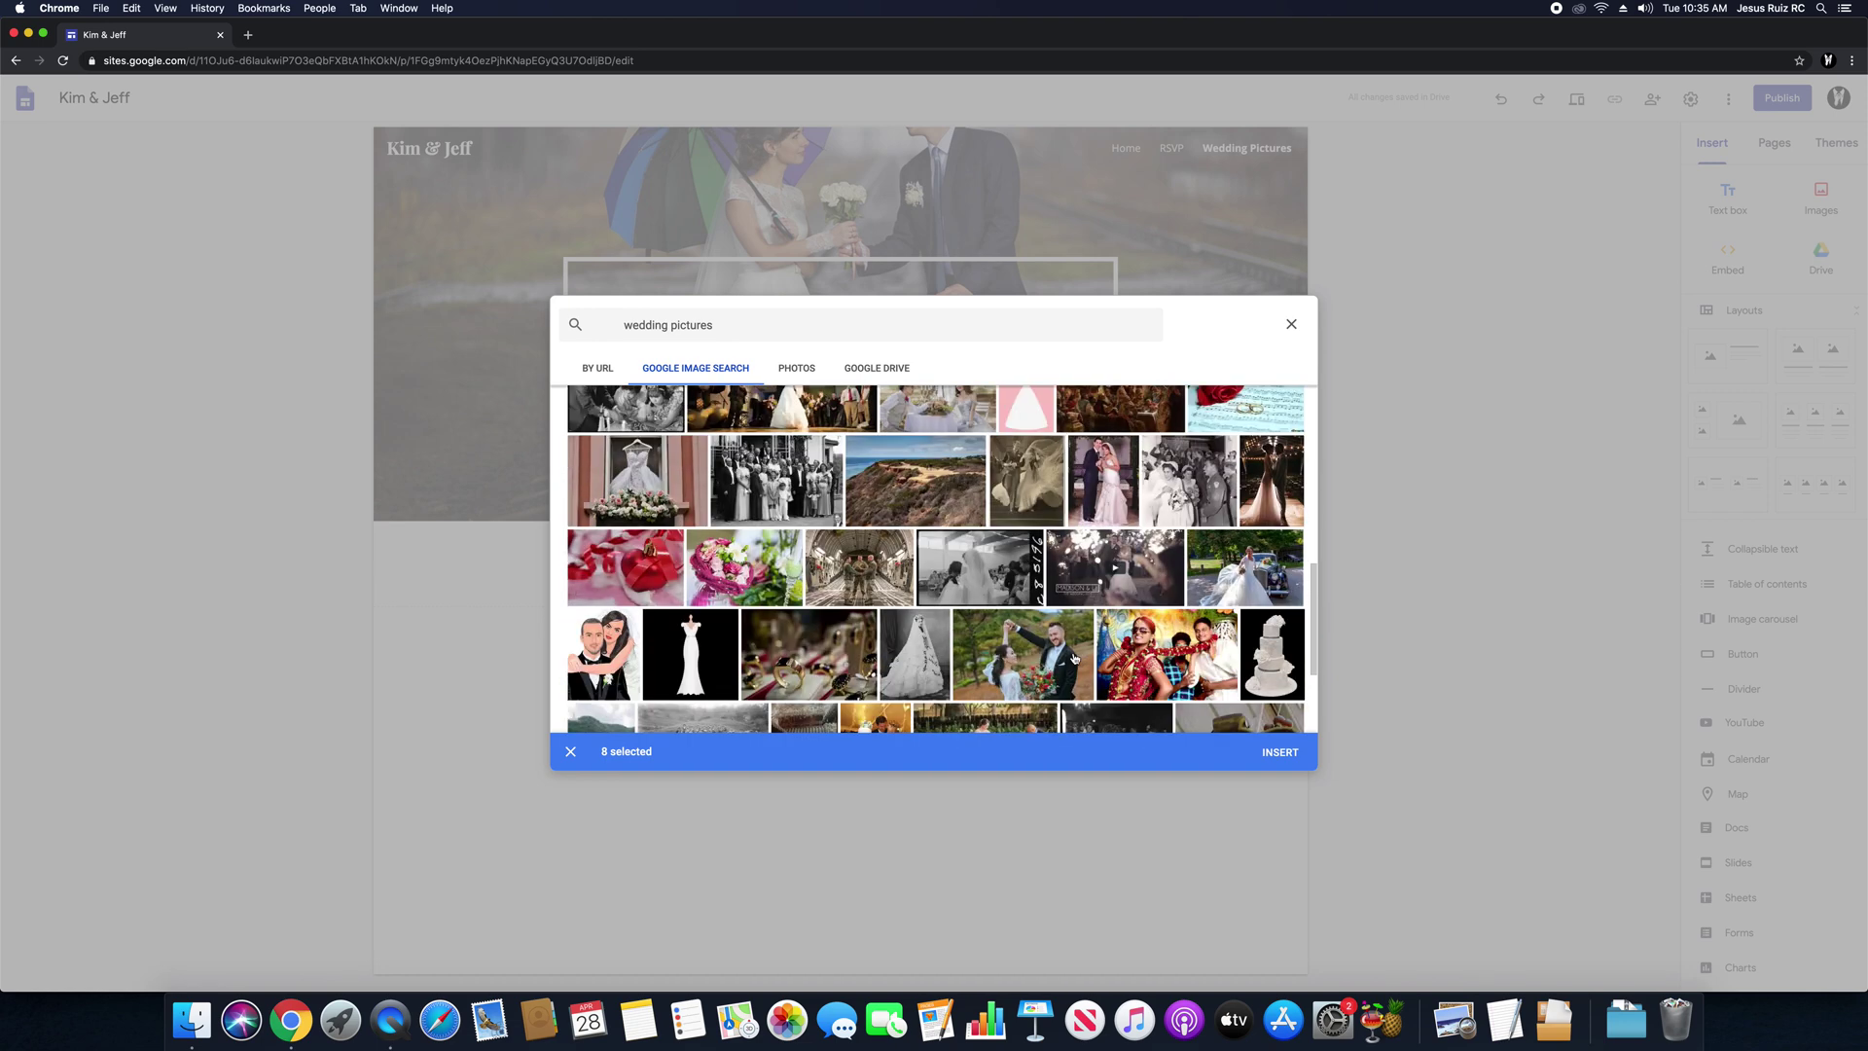
pyautogui.click(1062, 565)
pyautogui.scroll(-2, 959, 613)
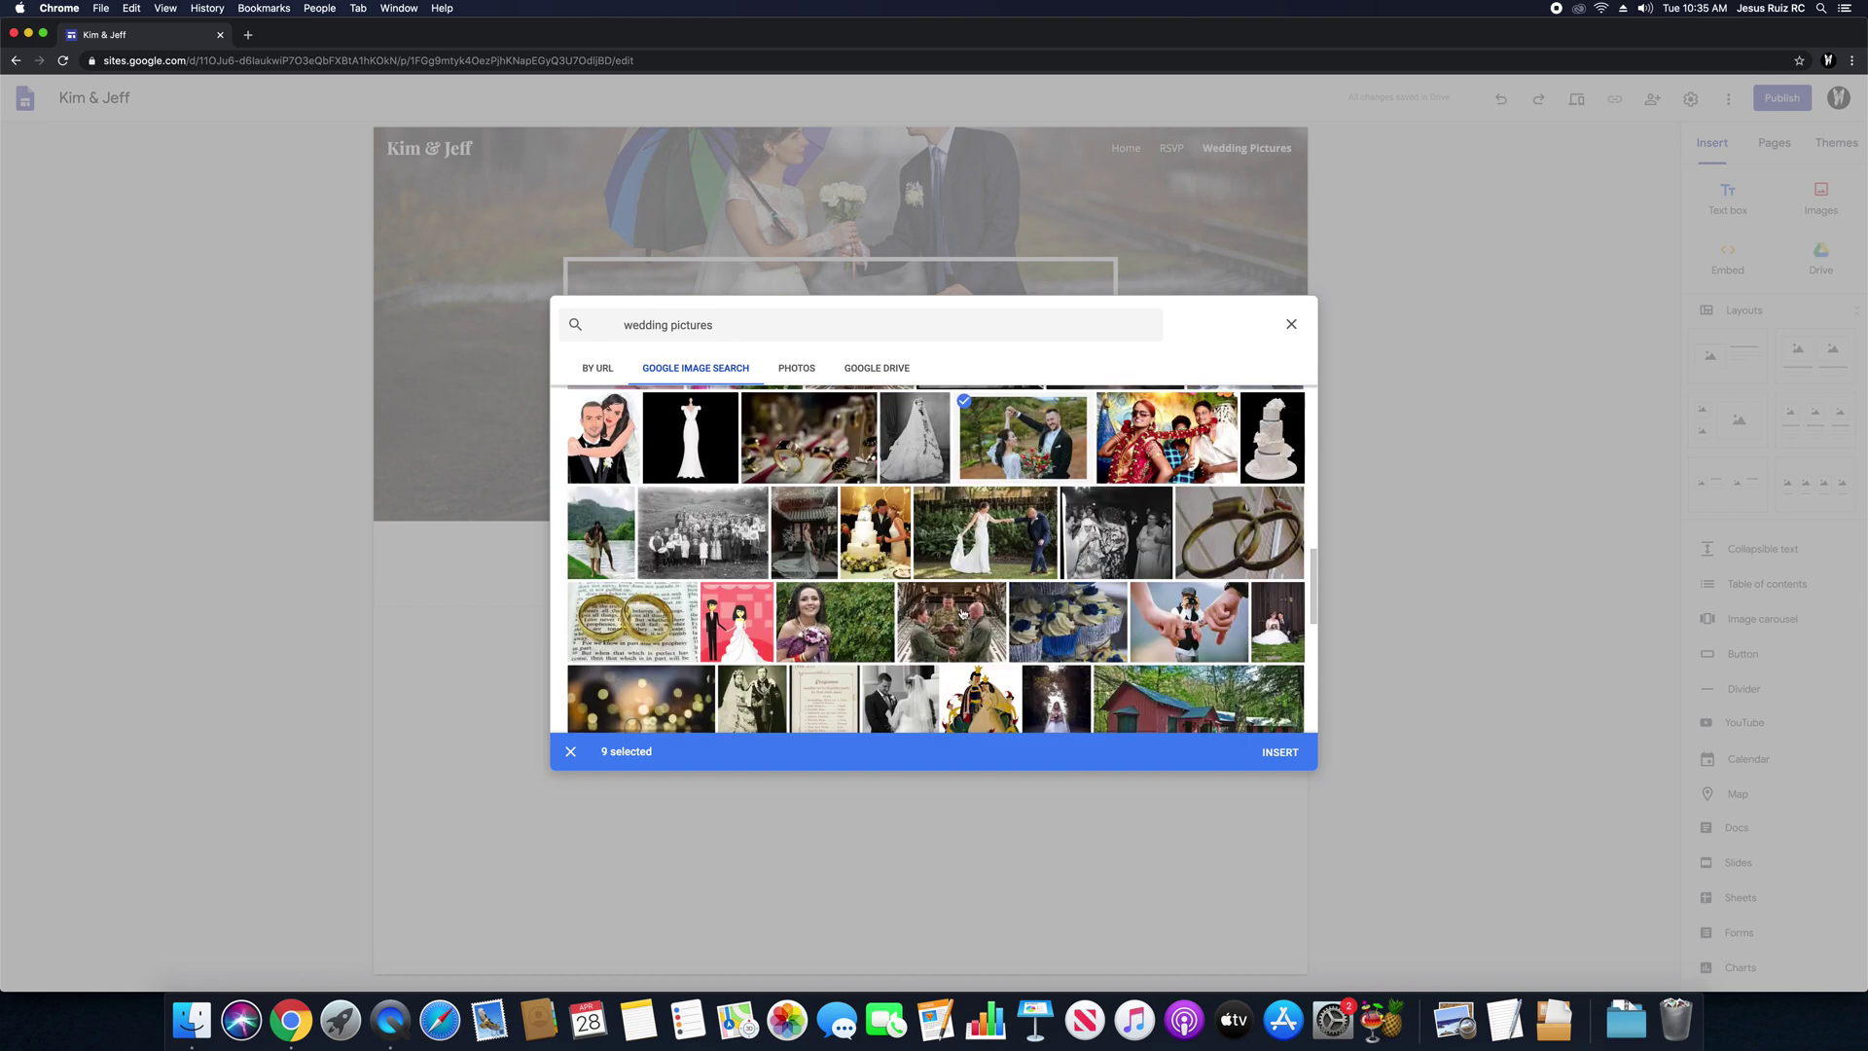
pyautogui.click(813, 446)
pyautogui.click(823, 503)
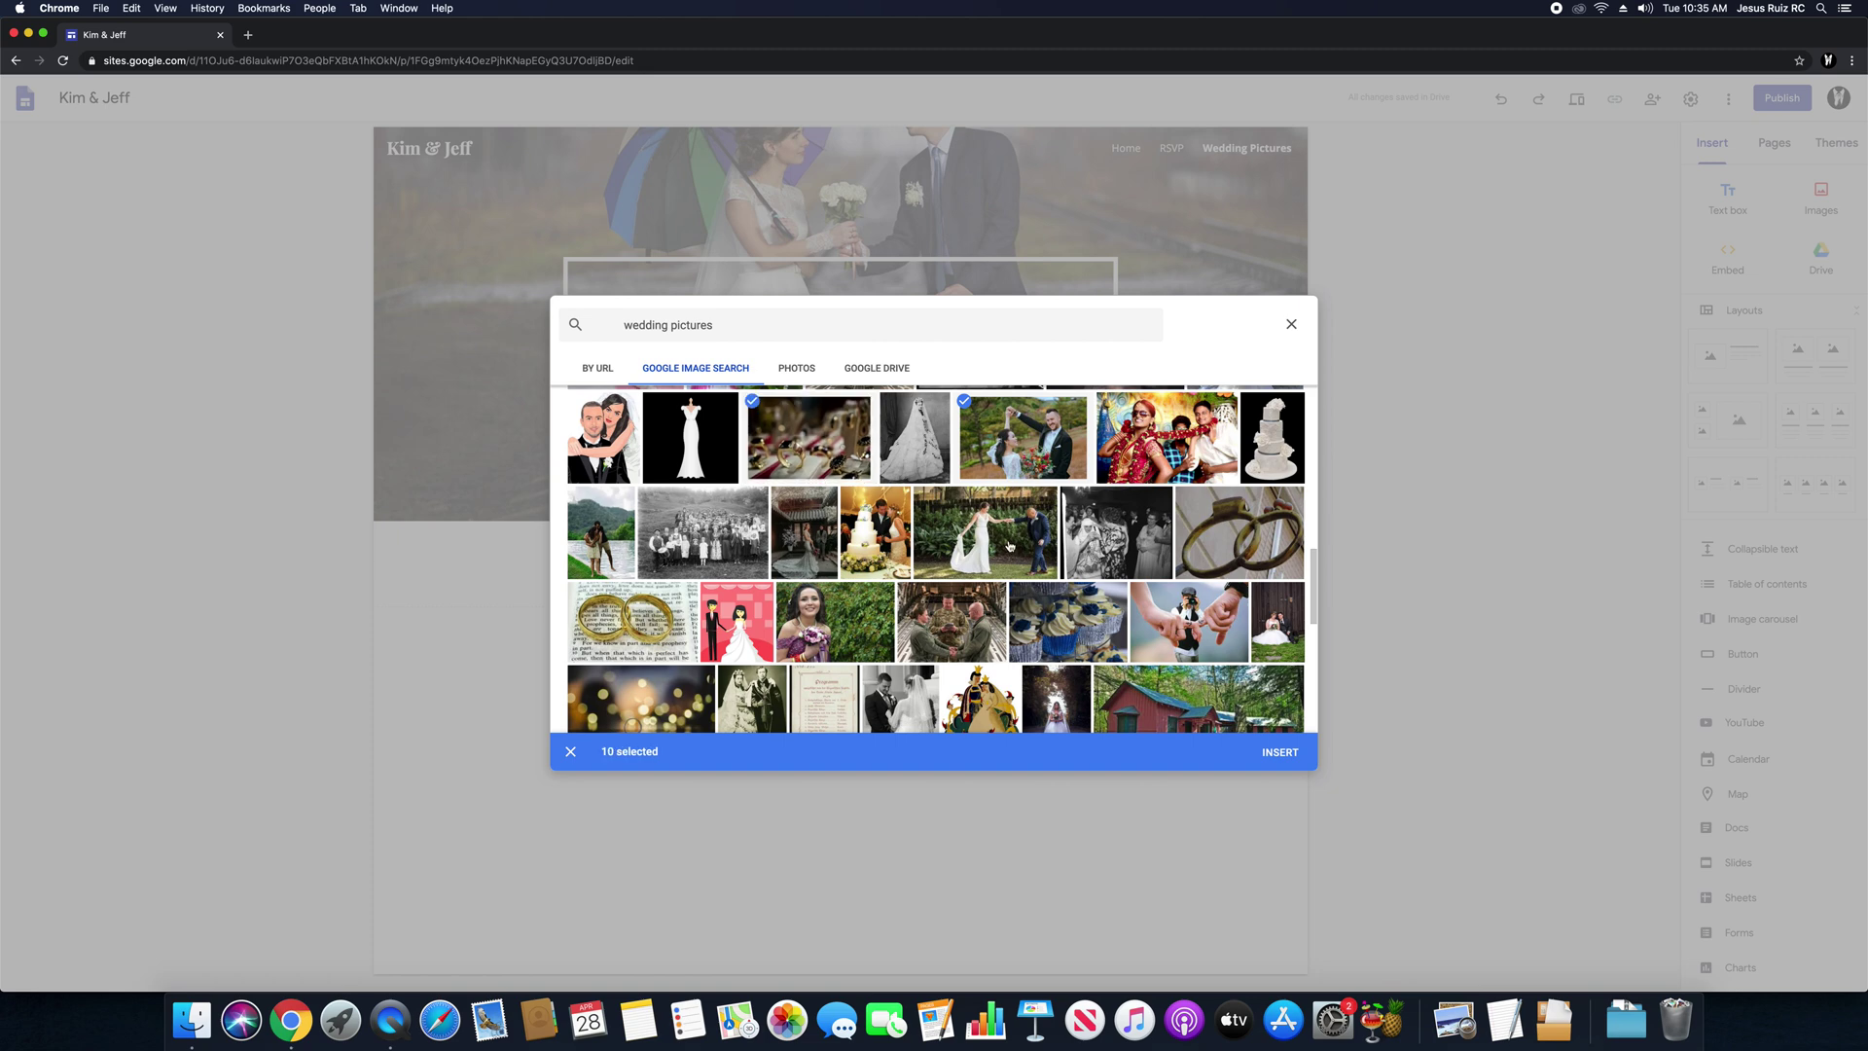
# Step: Add the blurred golden lights photo and the photo of the couple among greenery to the selection
pyautogui.scroll(-3, 908, 616)
pyautogui.scroll(-2, 952, 634)
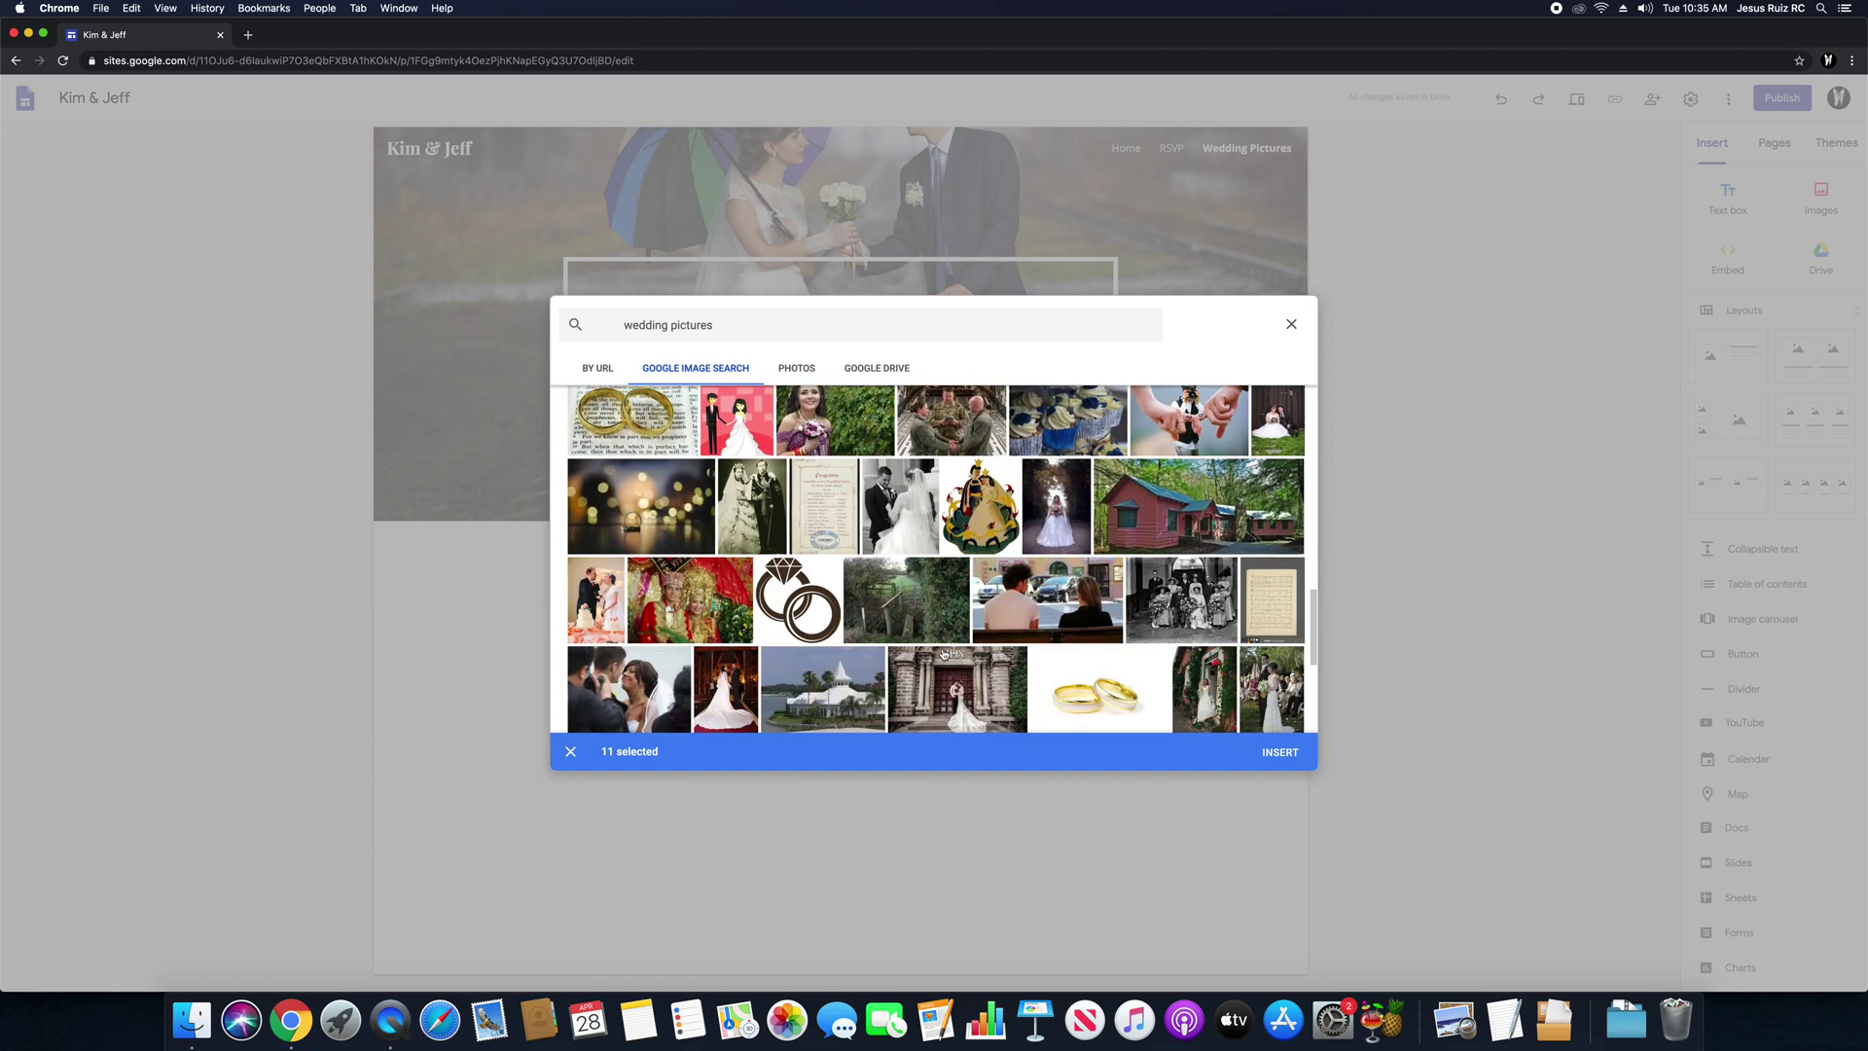
pyautogui.click(673, 521)
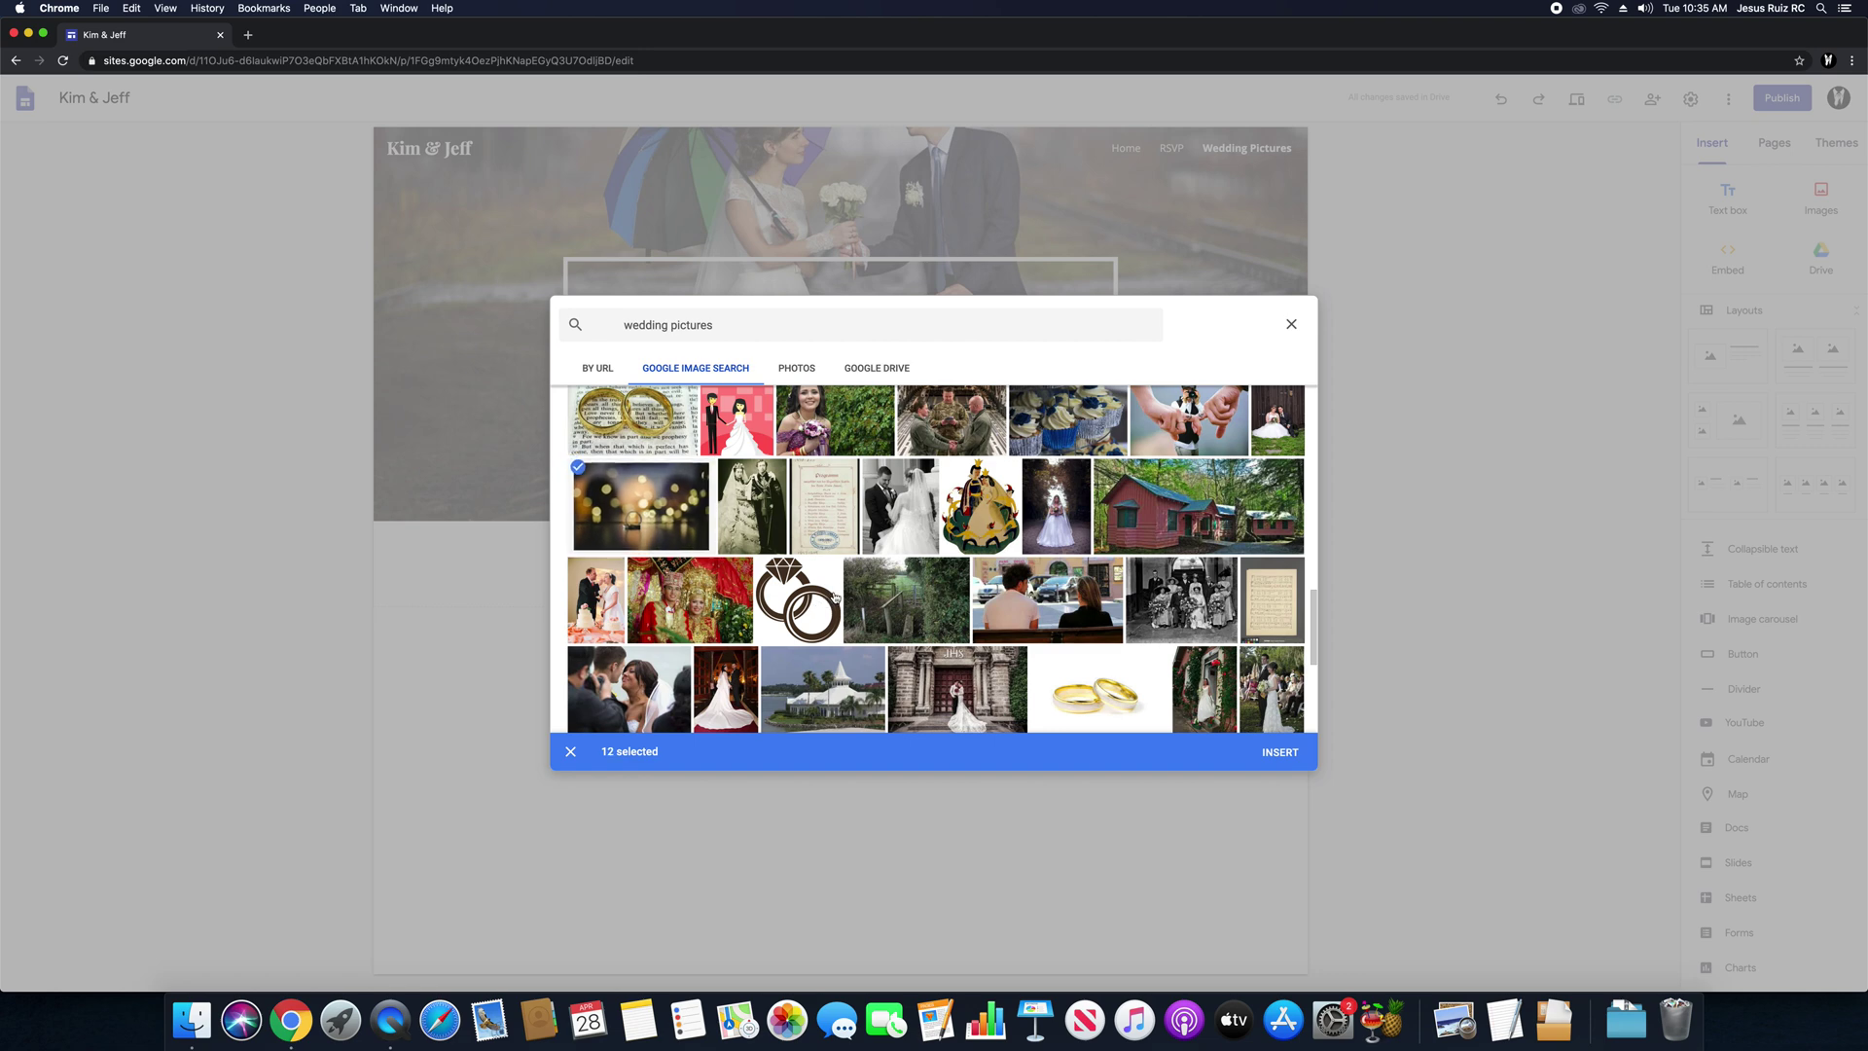
pyautogui.scroll(-2, 963, 569)
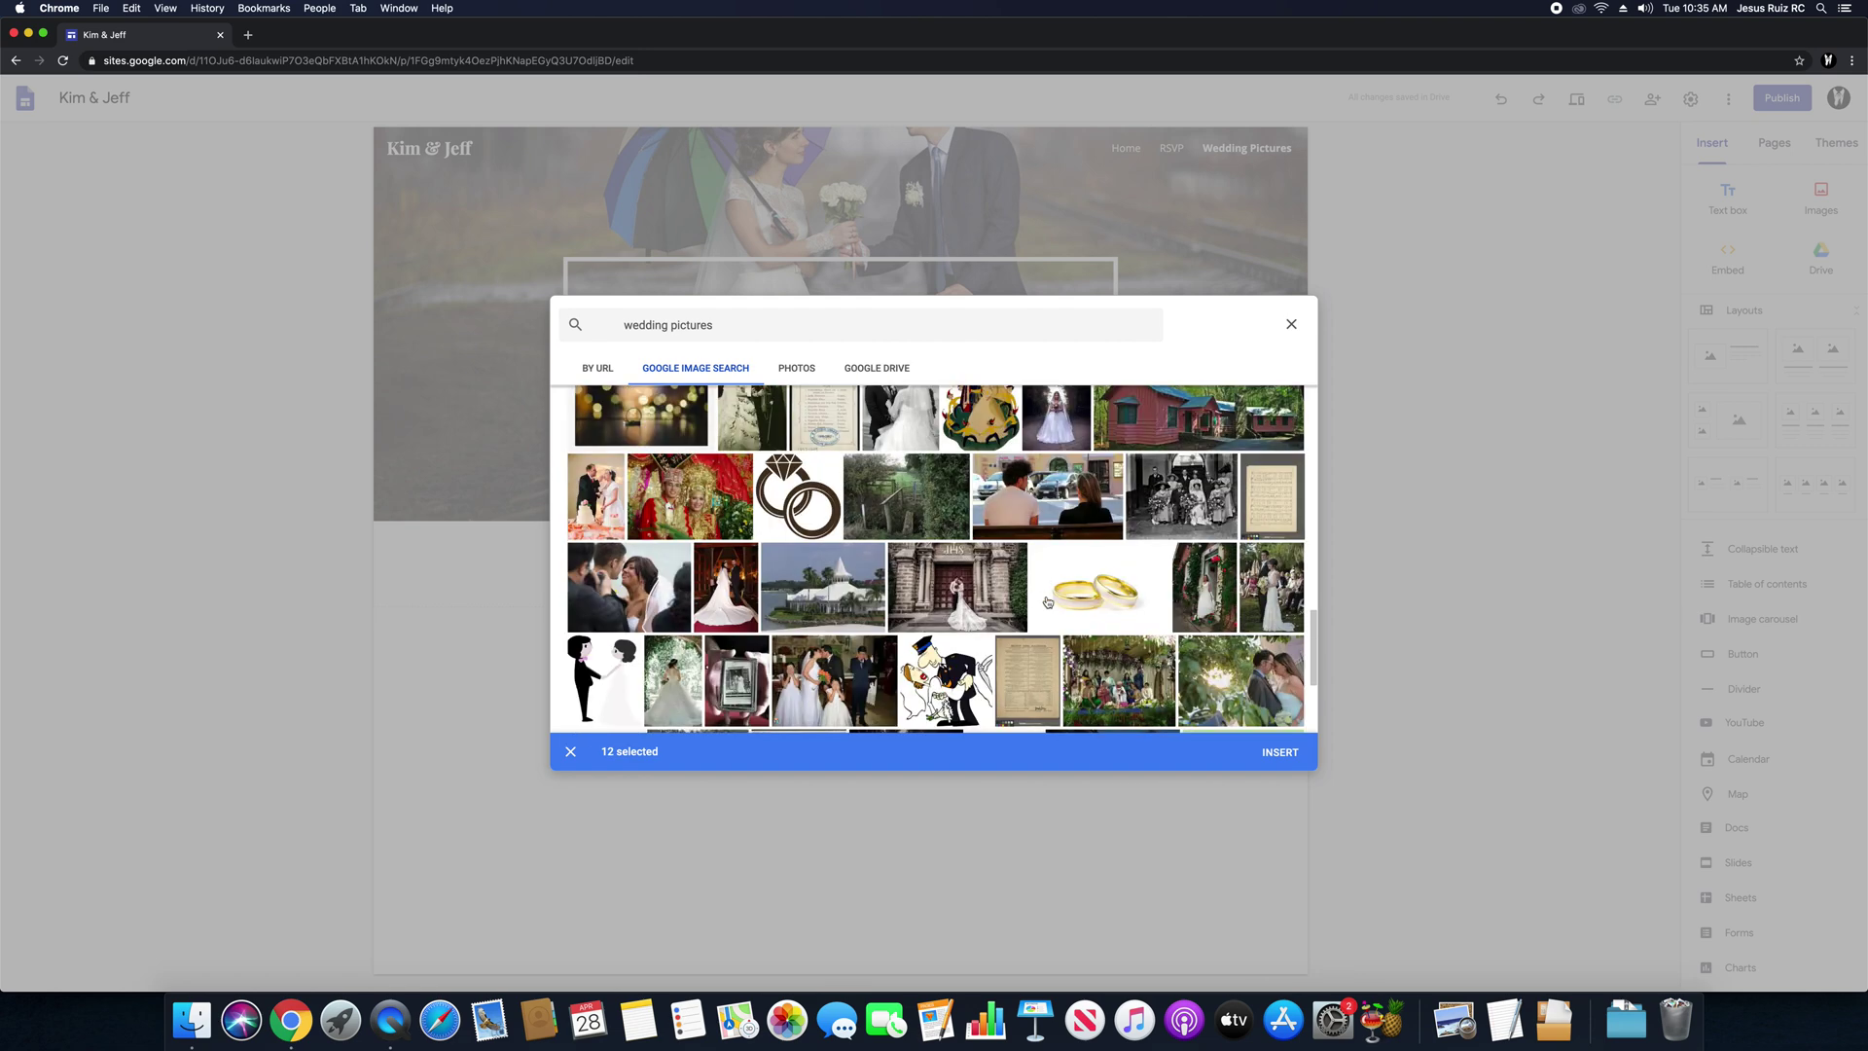
pyautogui.scroll(-2, 1011, 627)
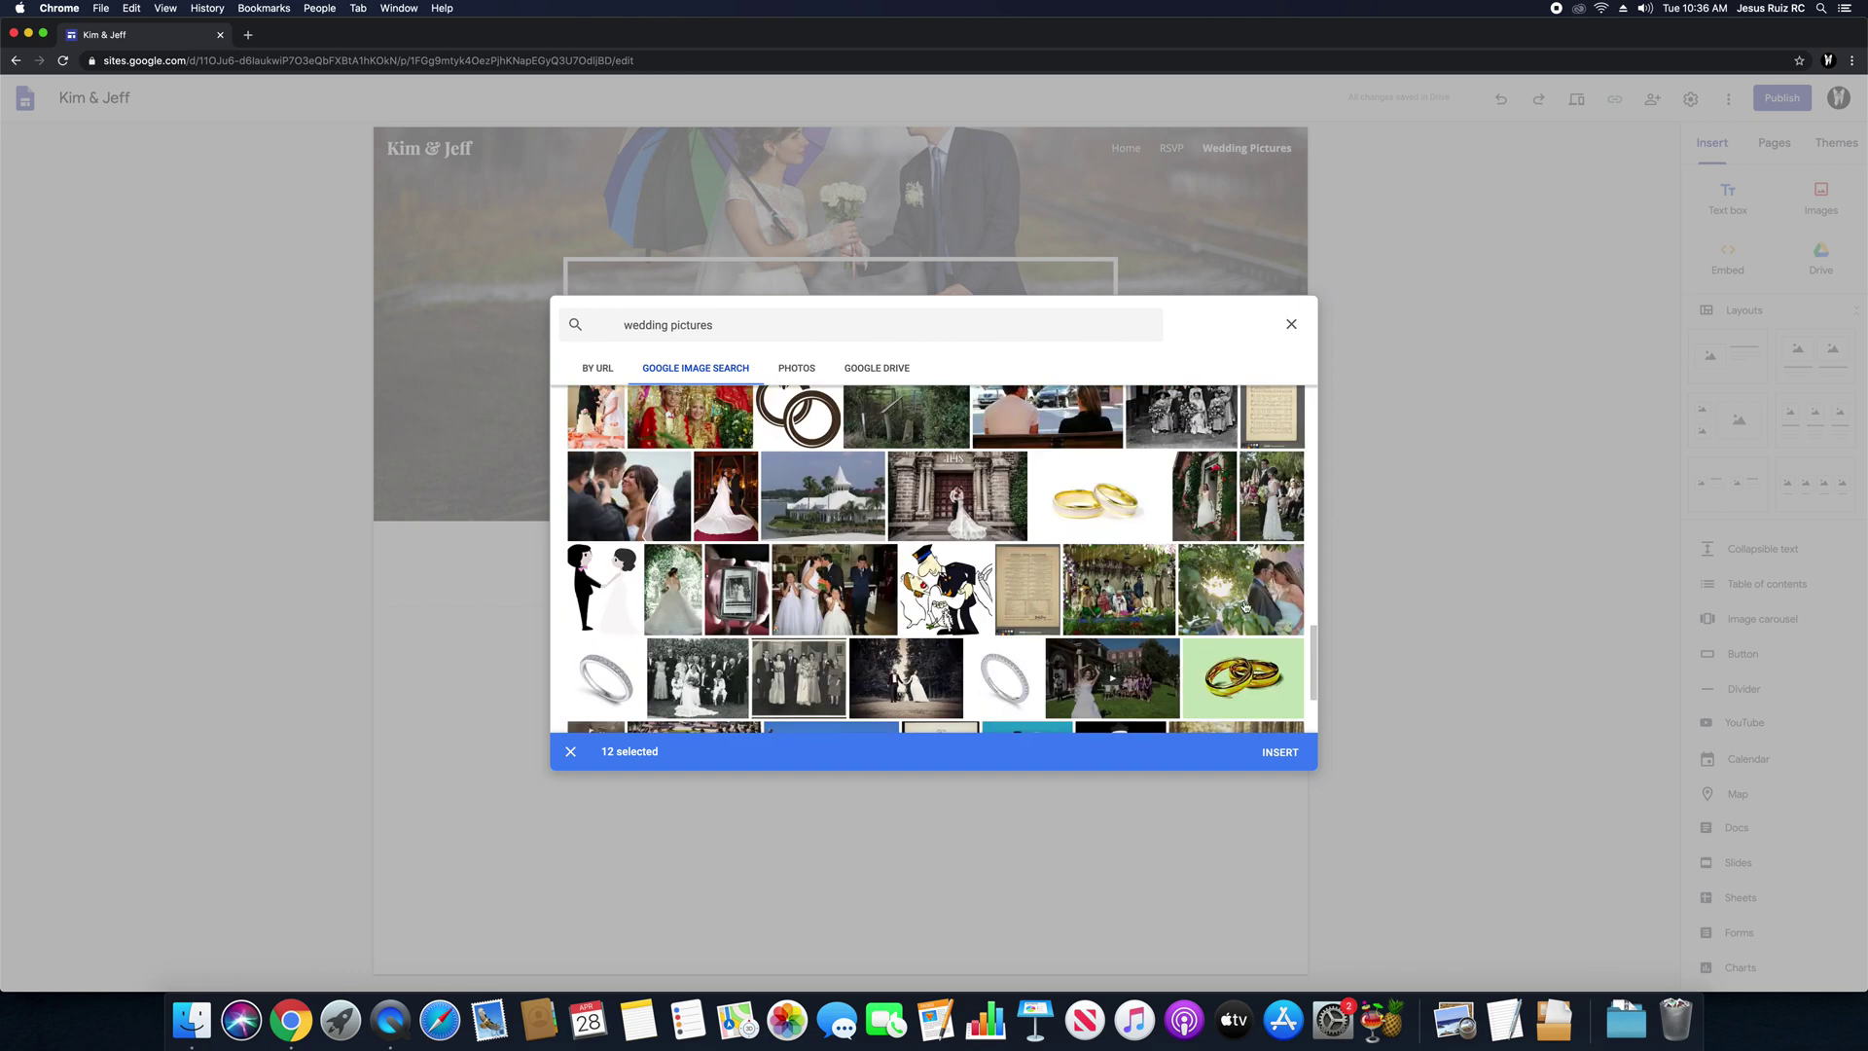
pyautogui.click(1228, 611)
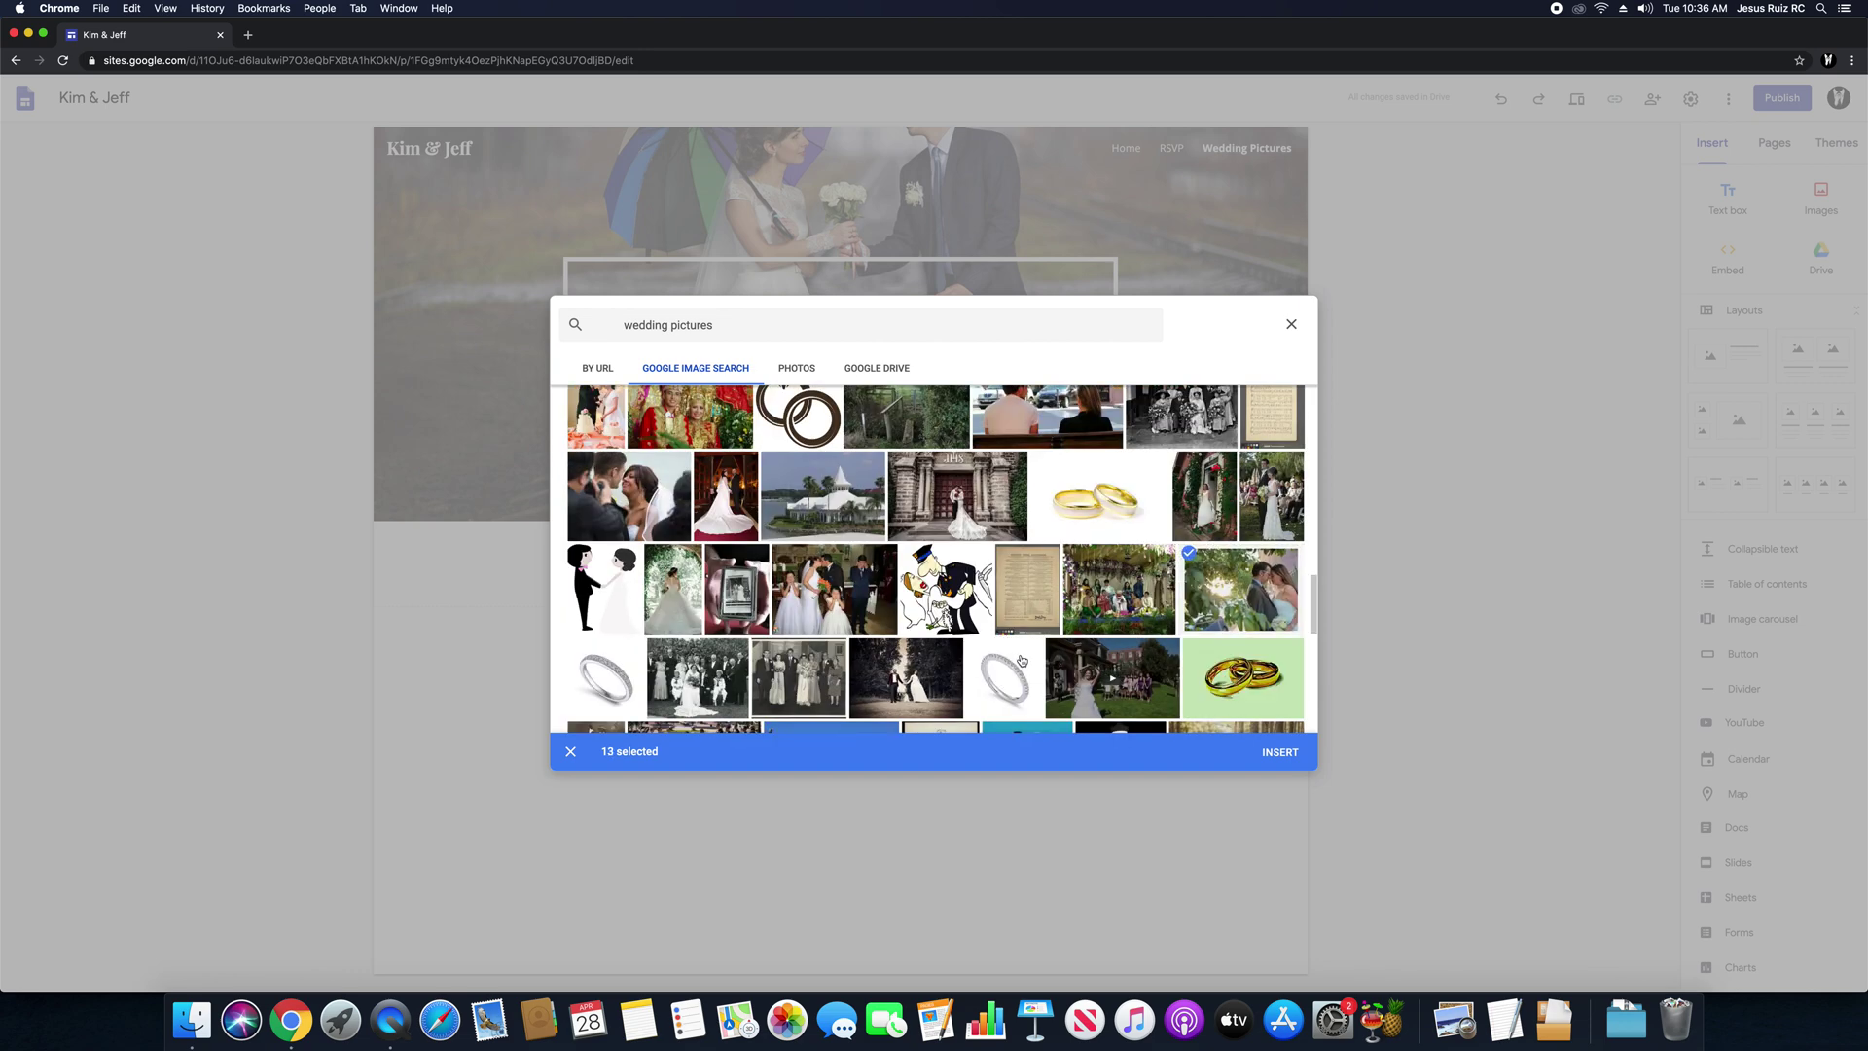
# Step: Select the black-and-white group, outdoor ceremony crowd and couple on the lawn photos, and add all selected images to the carousel
pyautogui.click(713, 679)
pyautogui.click(715, 681)
pyautogui.click(707, 678)
pyautogui.scroll(-3, 856, 686)
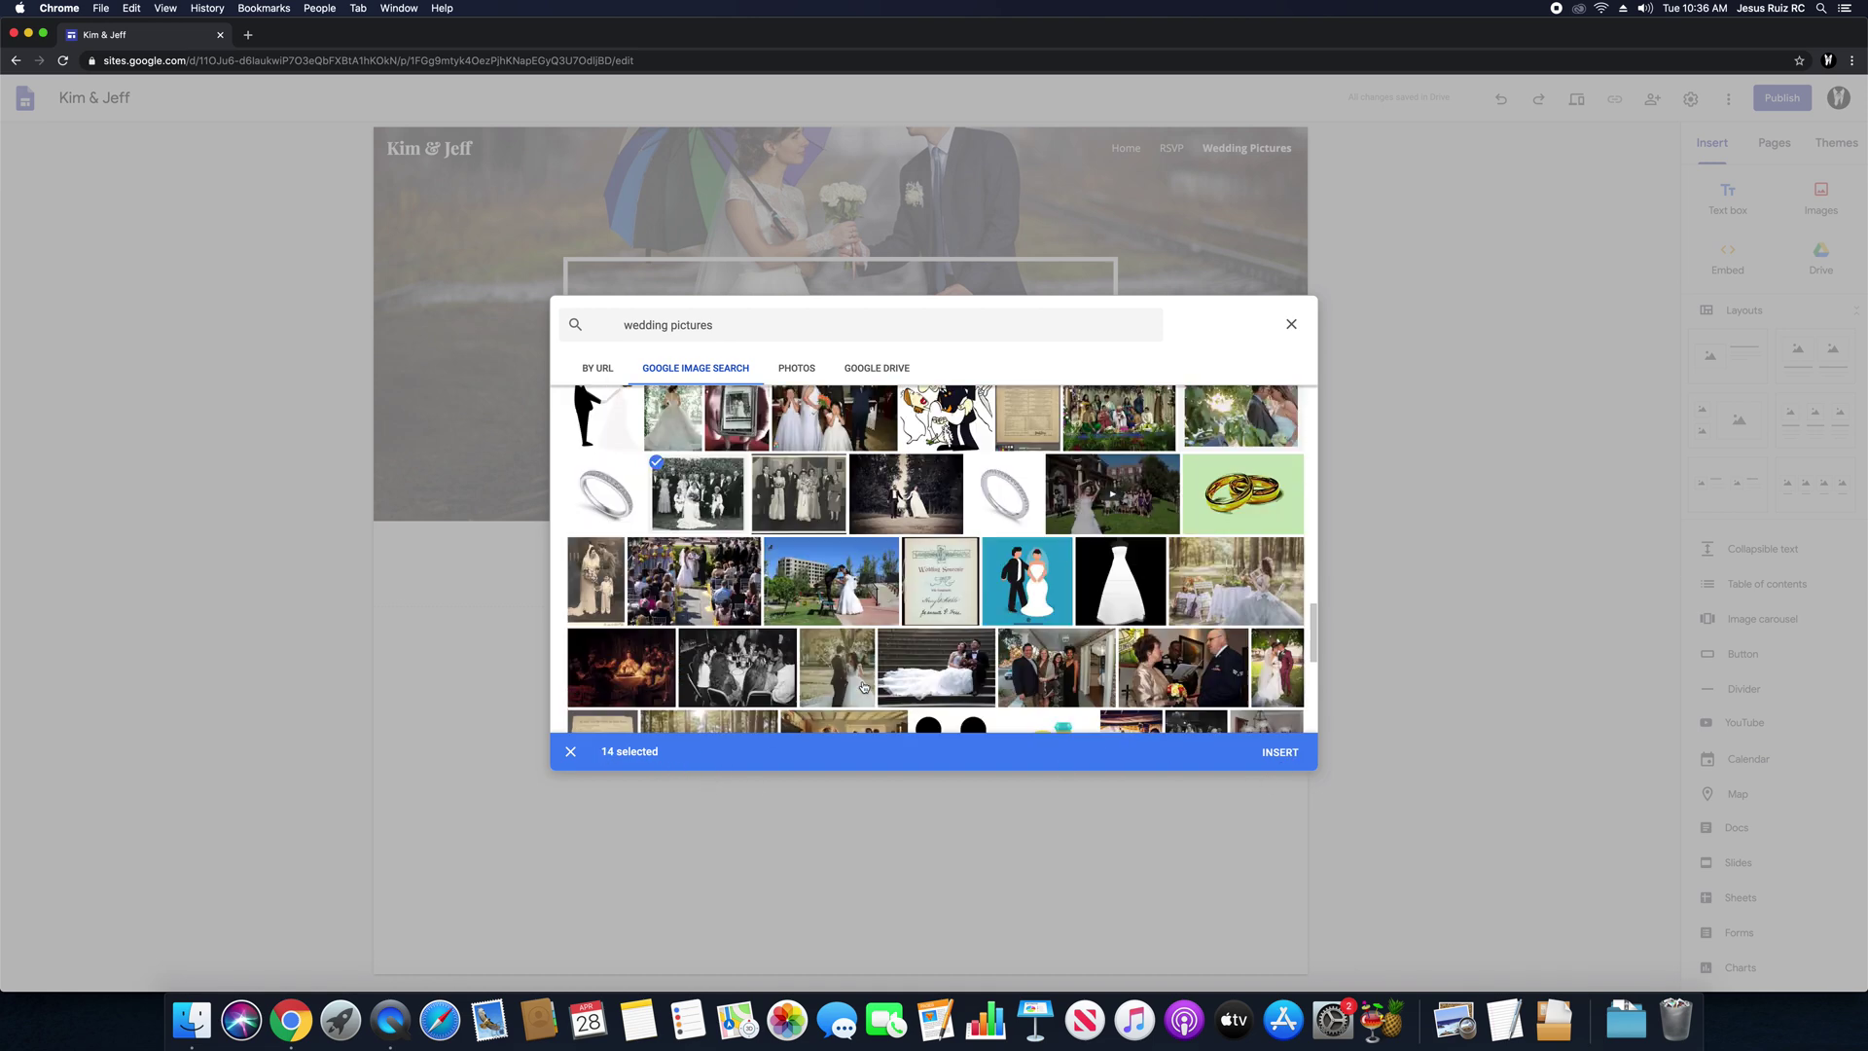
pyautogui.click(713, 587)
pyautogui.click(842, 576)
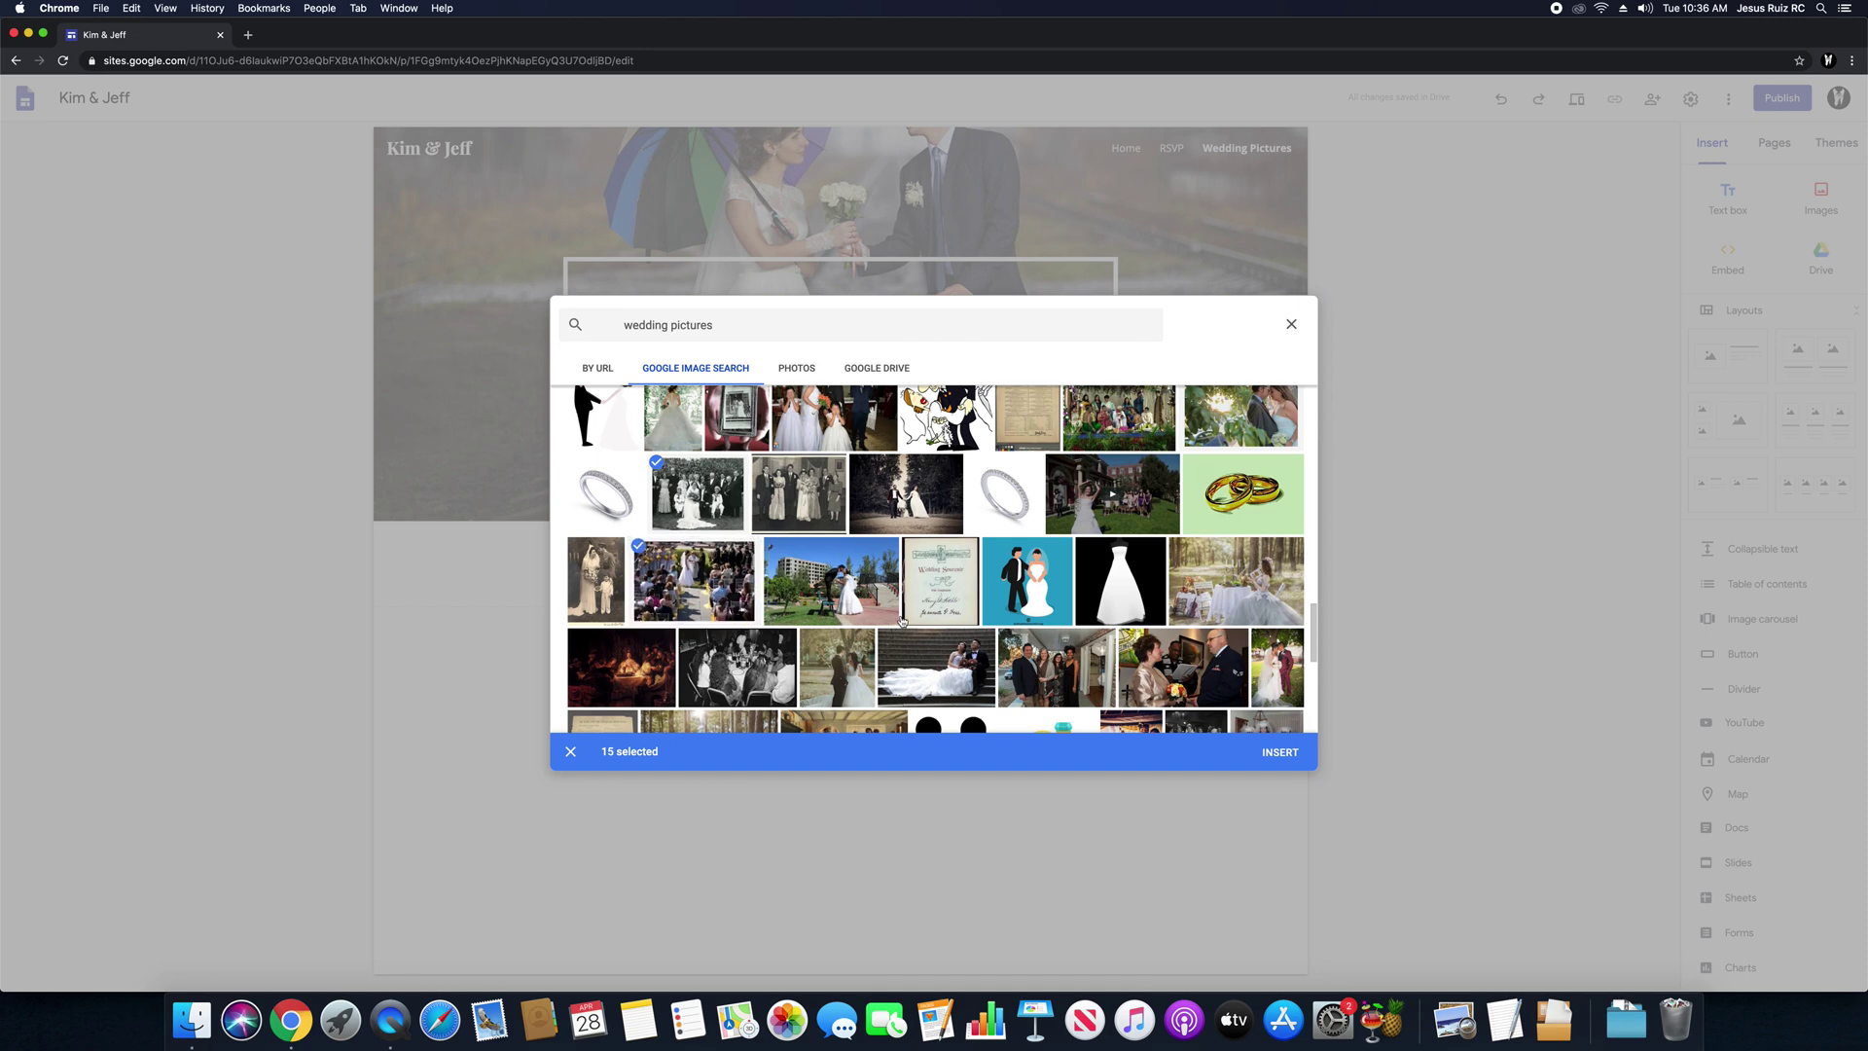
pyautogui.click(1276, 752)
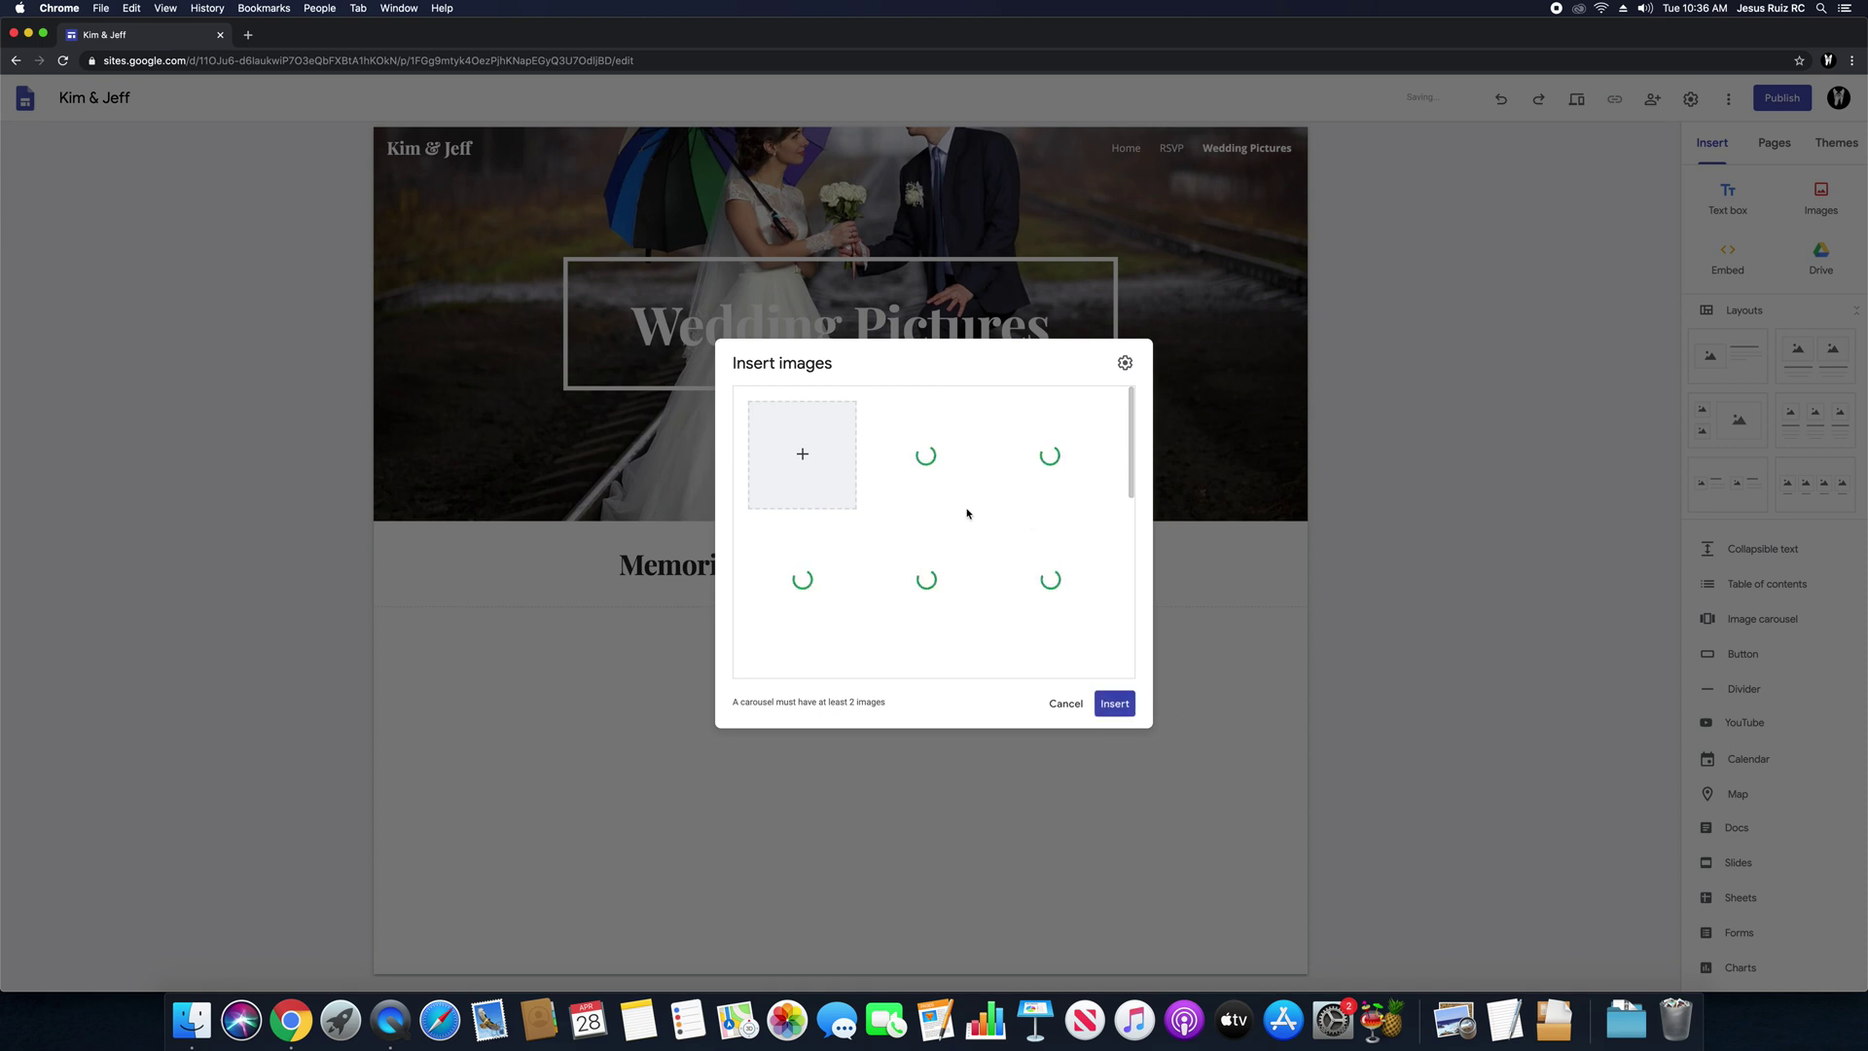
# Step: Review the loaded carousel images and insert the carousel into the Wedding Pictures page
pyautogui.scroll(-10, 968, 513)
pyautogui.scroll(2, 973, 564)
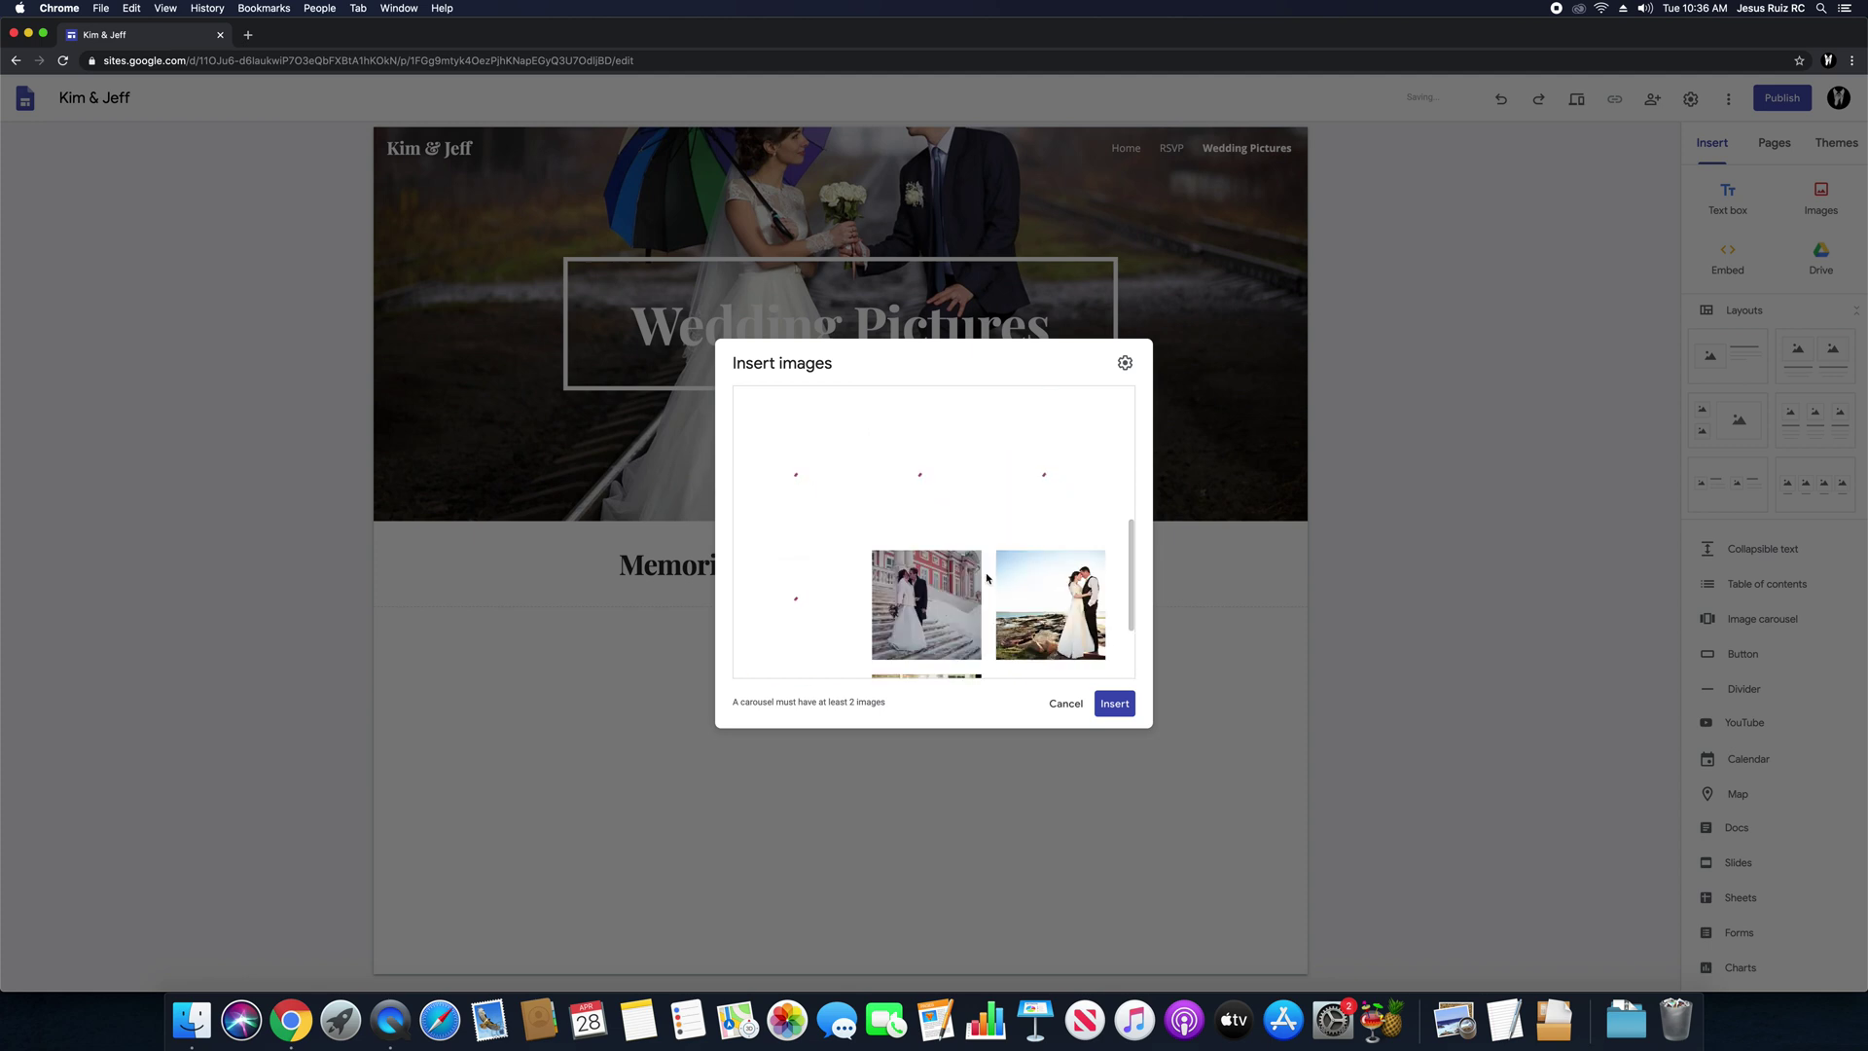
pyautogui.scroll(2, 934, 516)
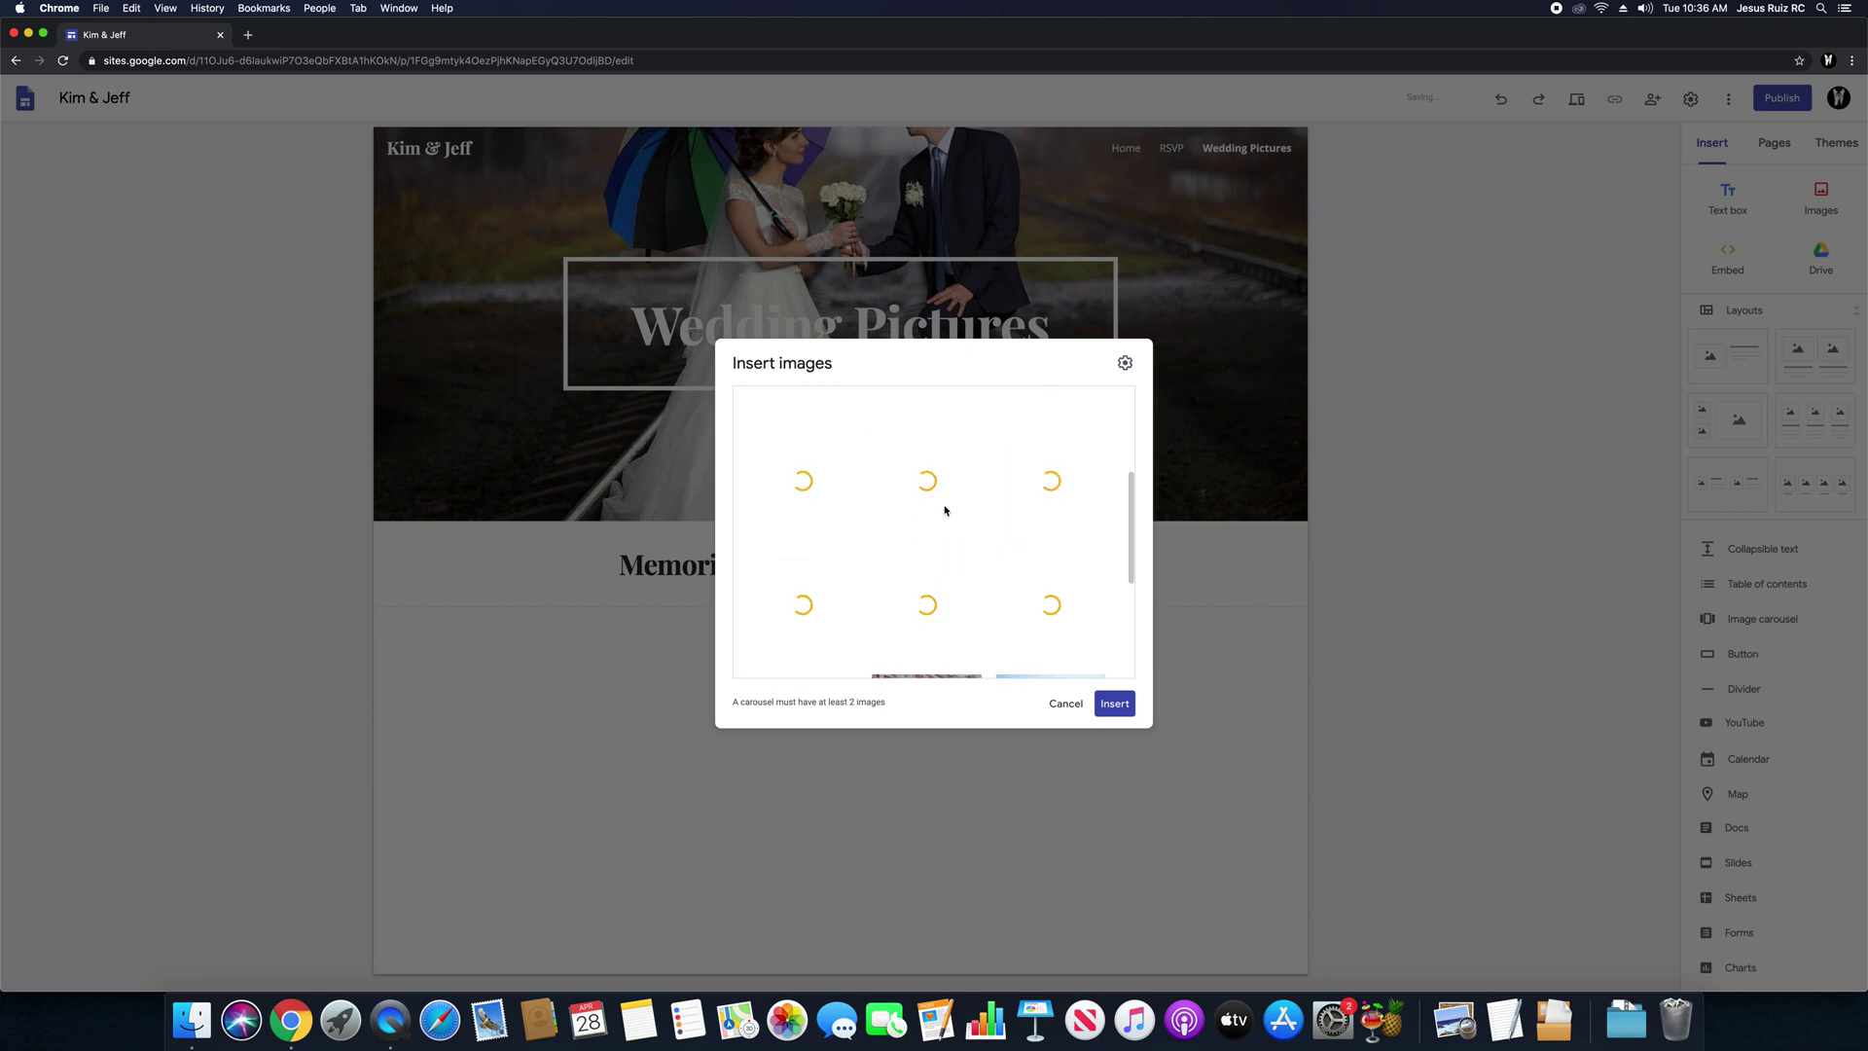
pyautogui.scroll(-2, 959, 523)
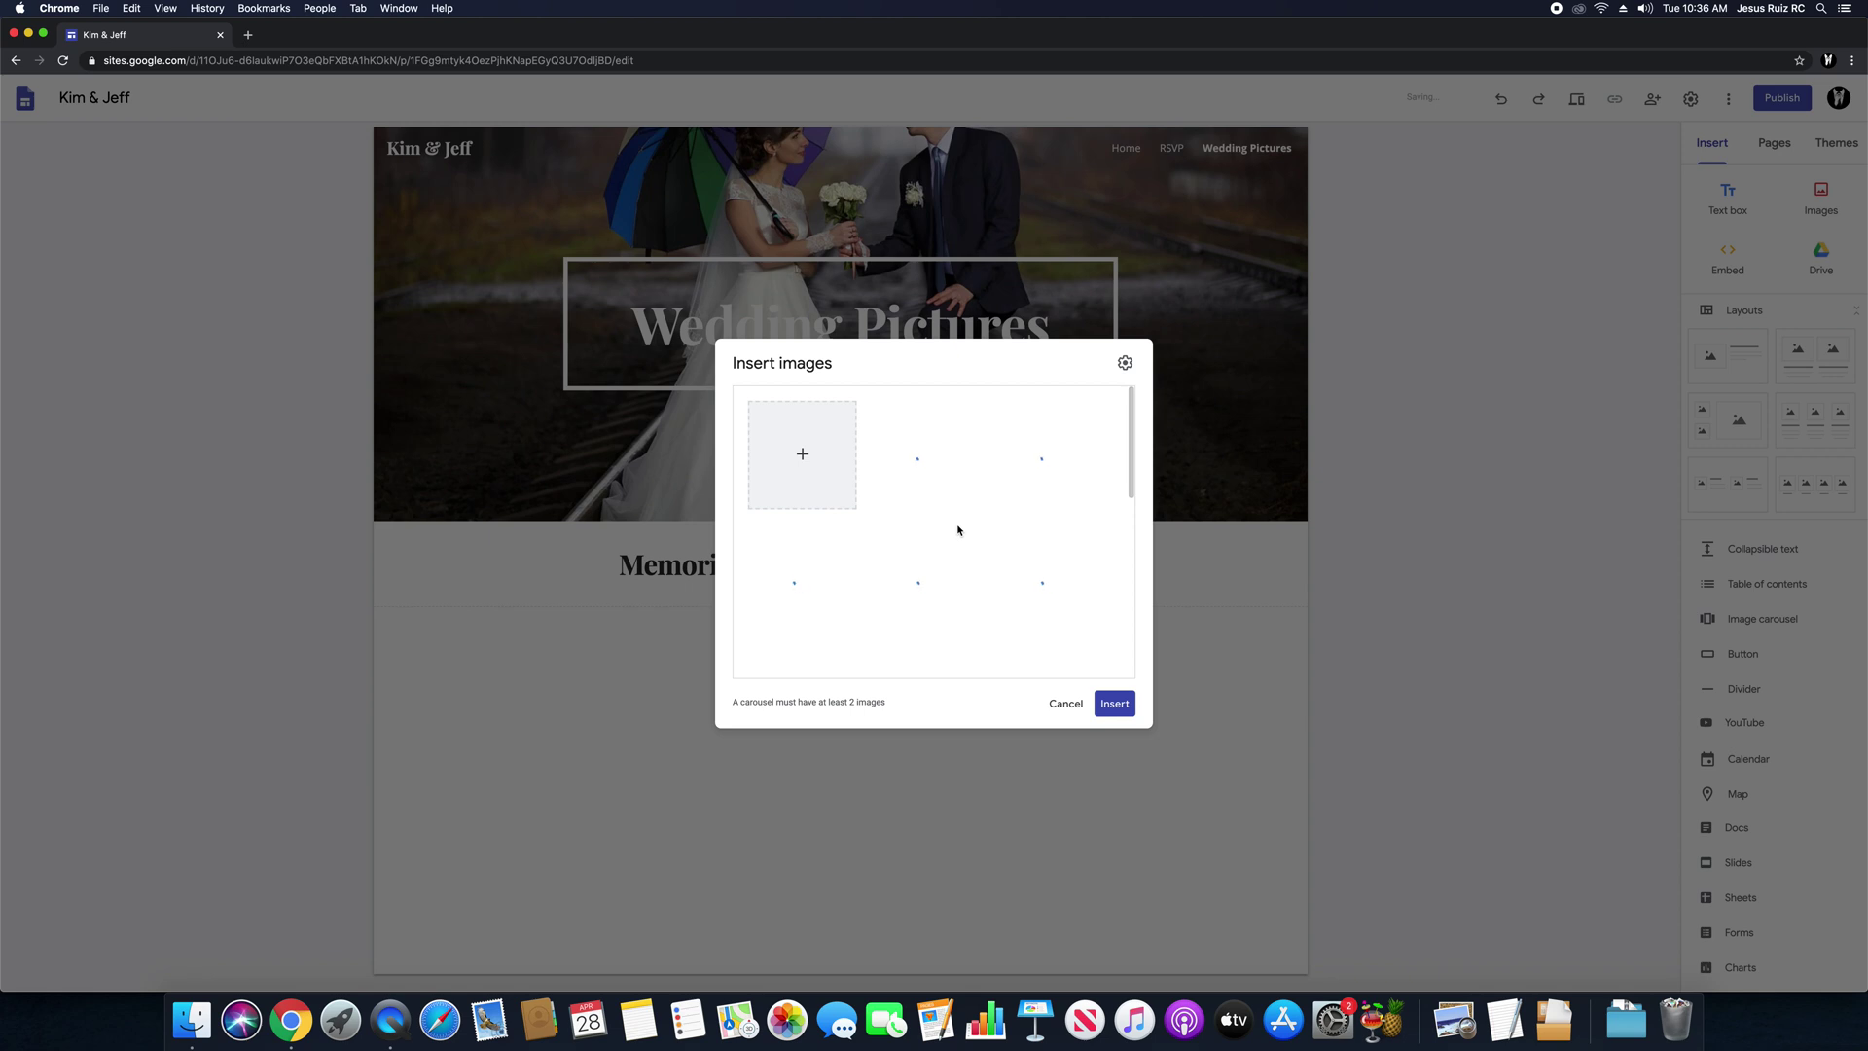
pyautogui.scroll(5, 962, 527)
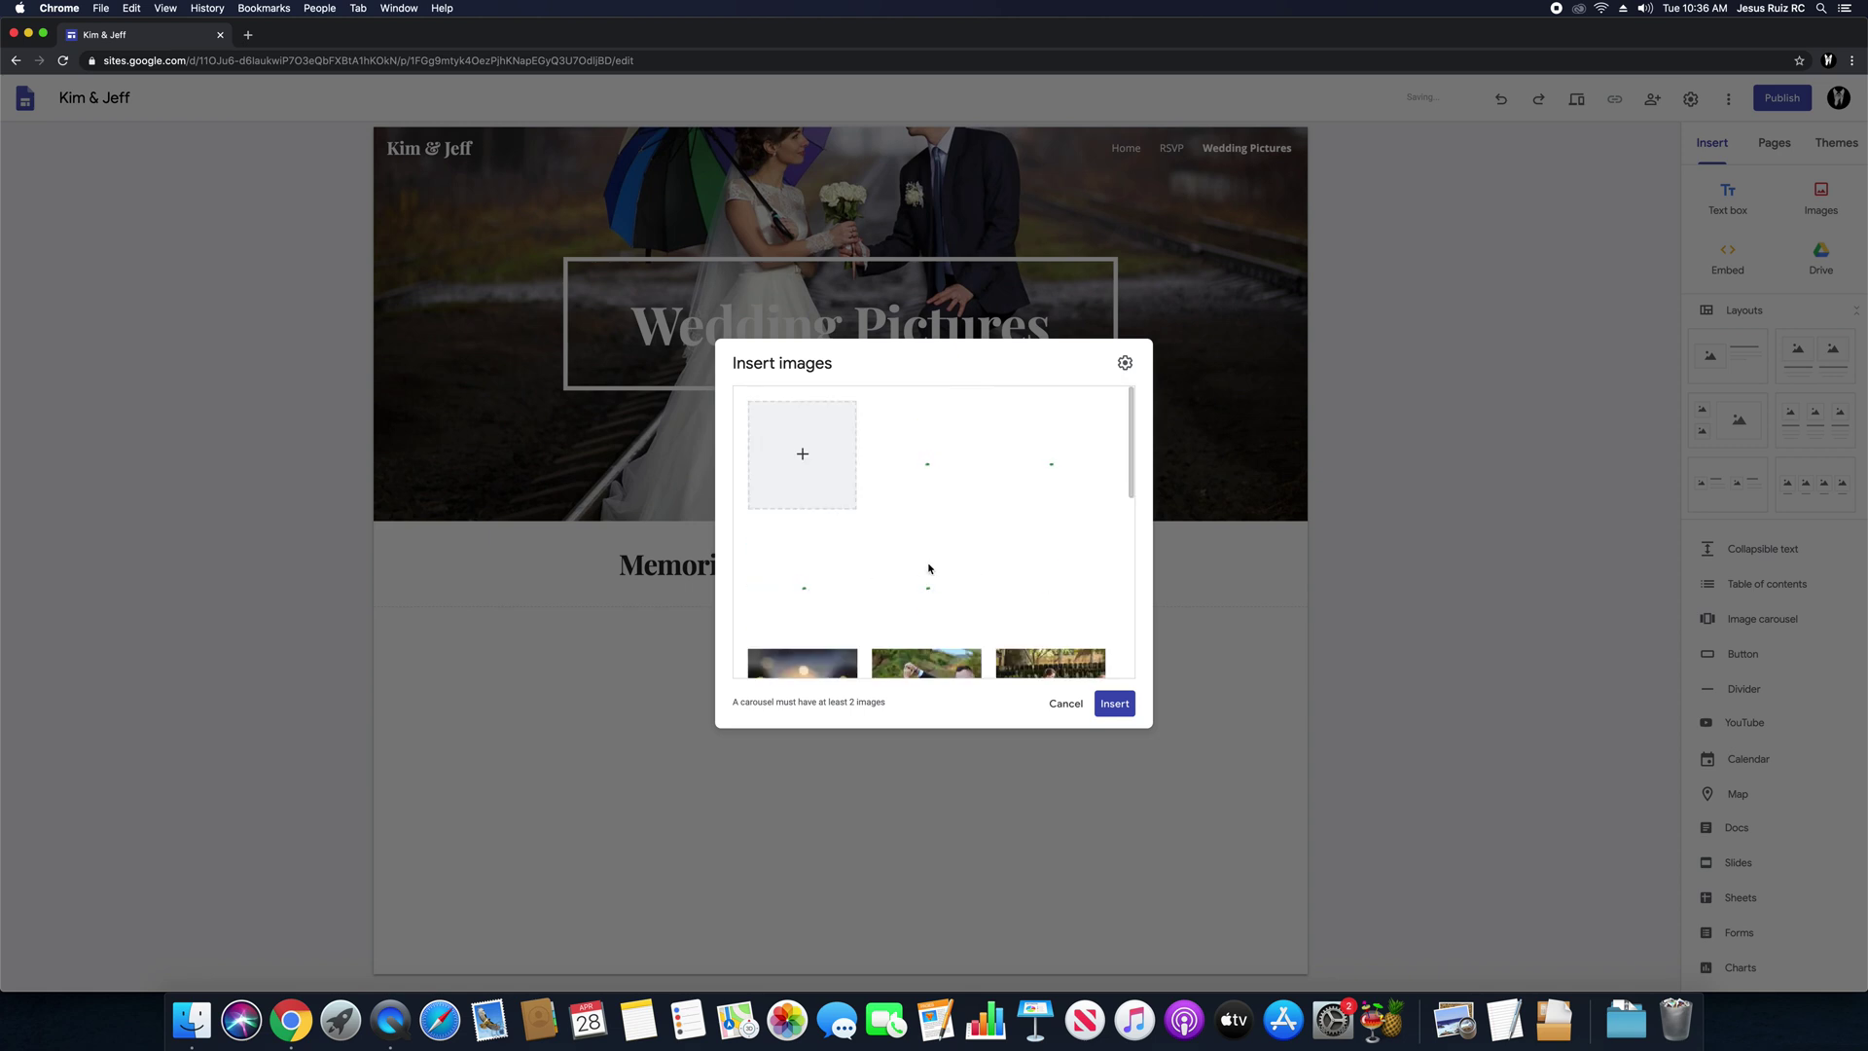
pyautogui.moveTo(949, 572)
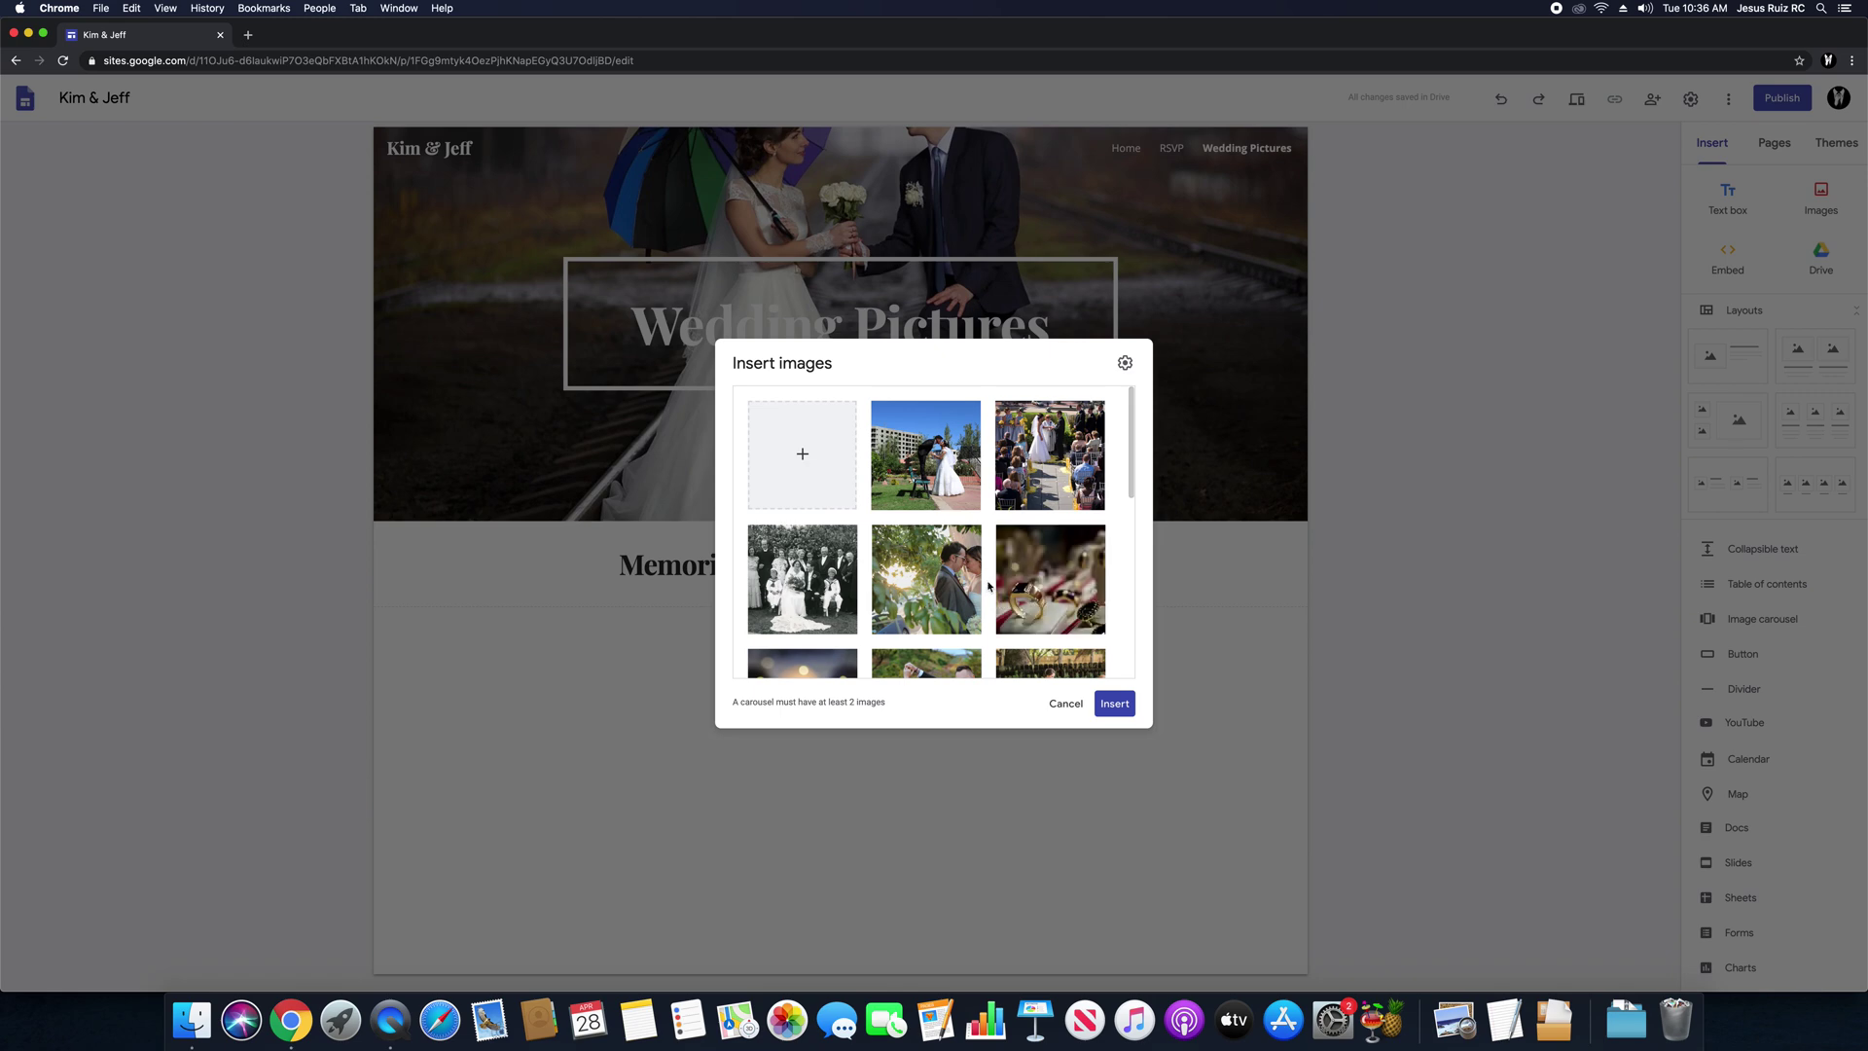
pyautogui.scroll(-5, 991, 585)
pyautogui.scroll(-3, 991, 584)
pyautogui.scroll(10, 996, 591)
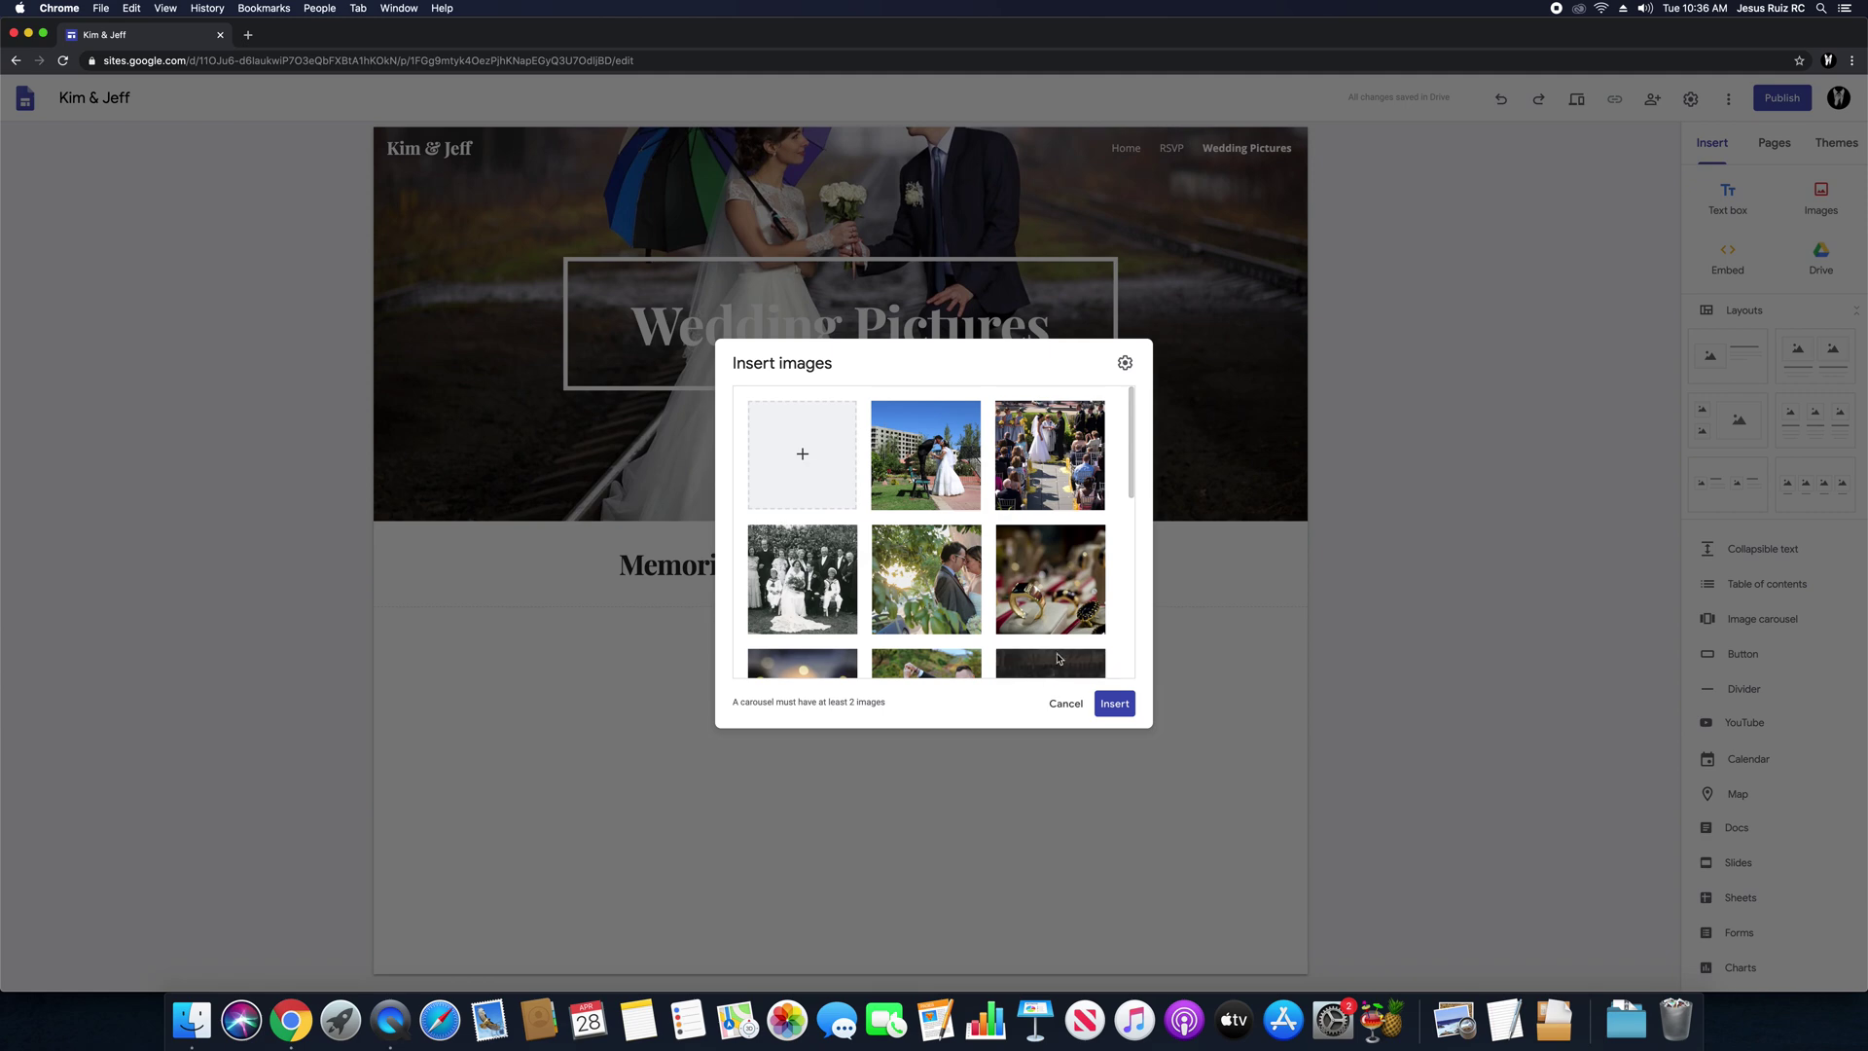
pyautogui.click(1115, 704)
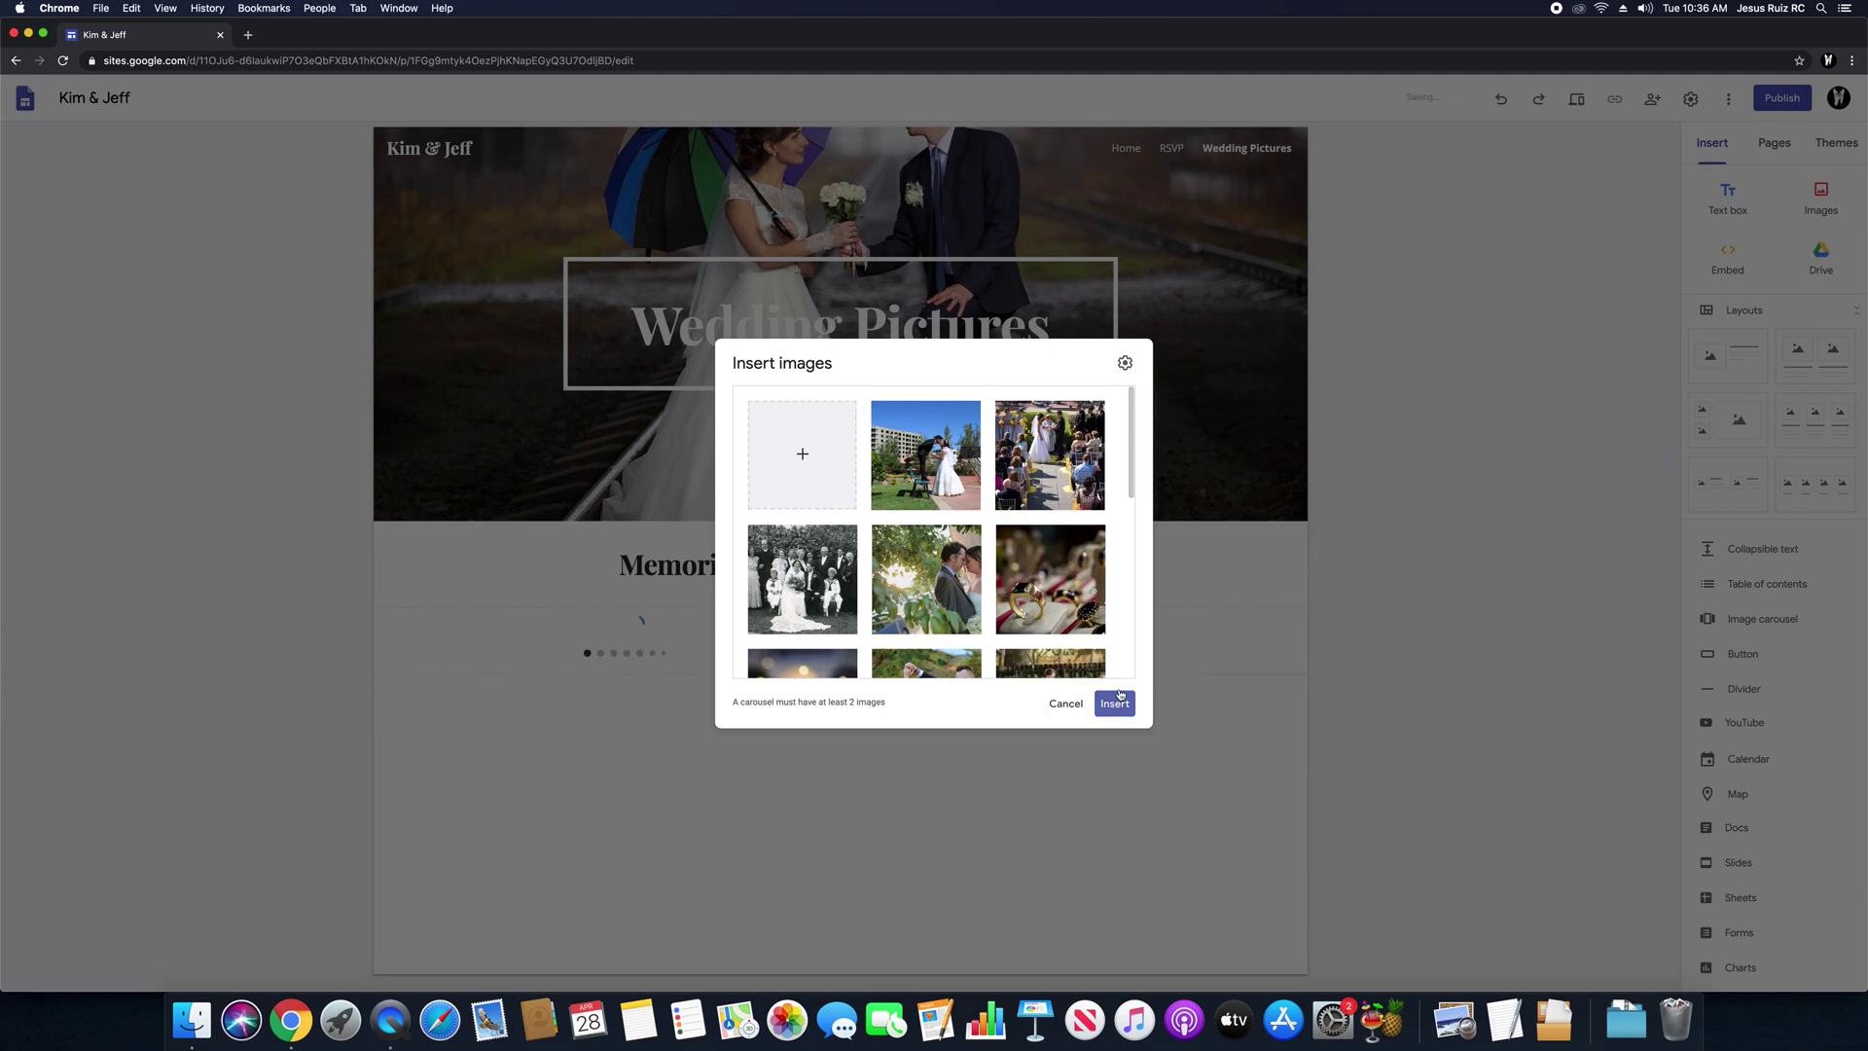
# Step: Enlarge the image carousel to the full content width and make it taller so the photos show uncropped
pyautogui.scroll(-2, 973, 727)
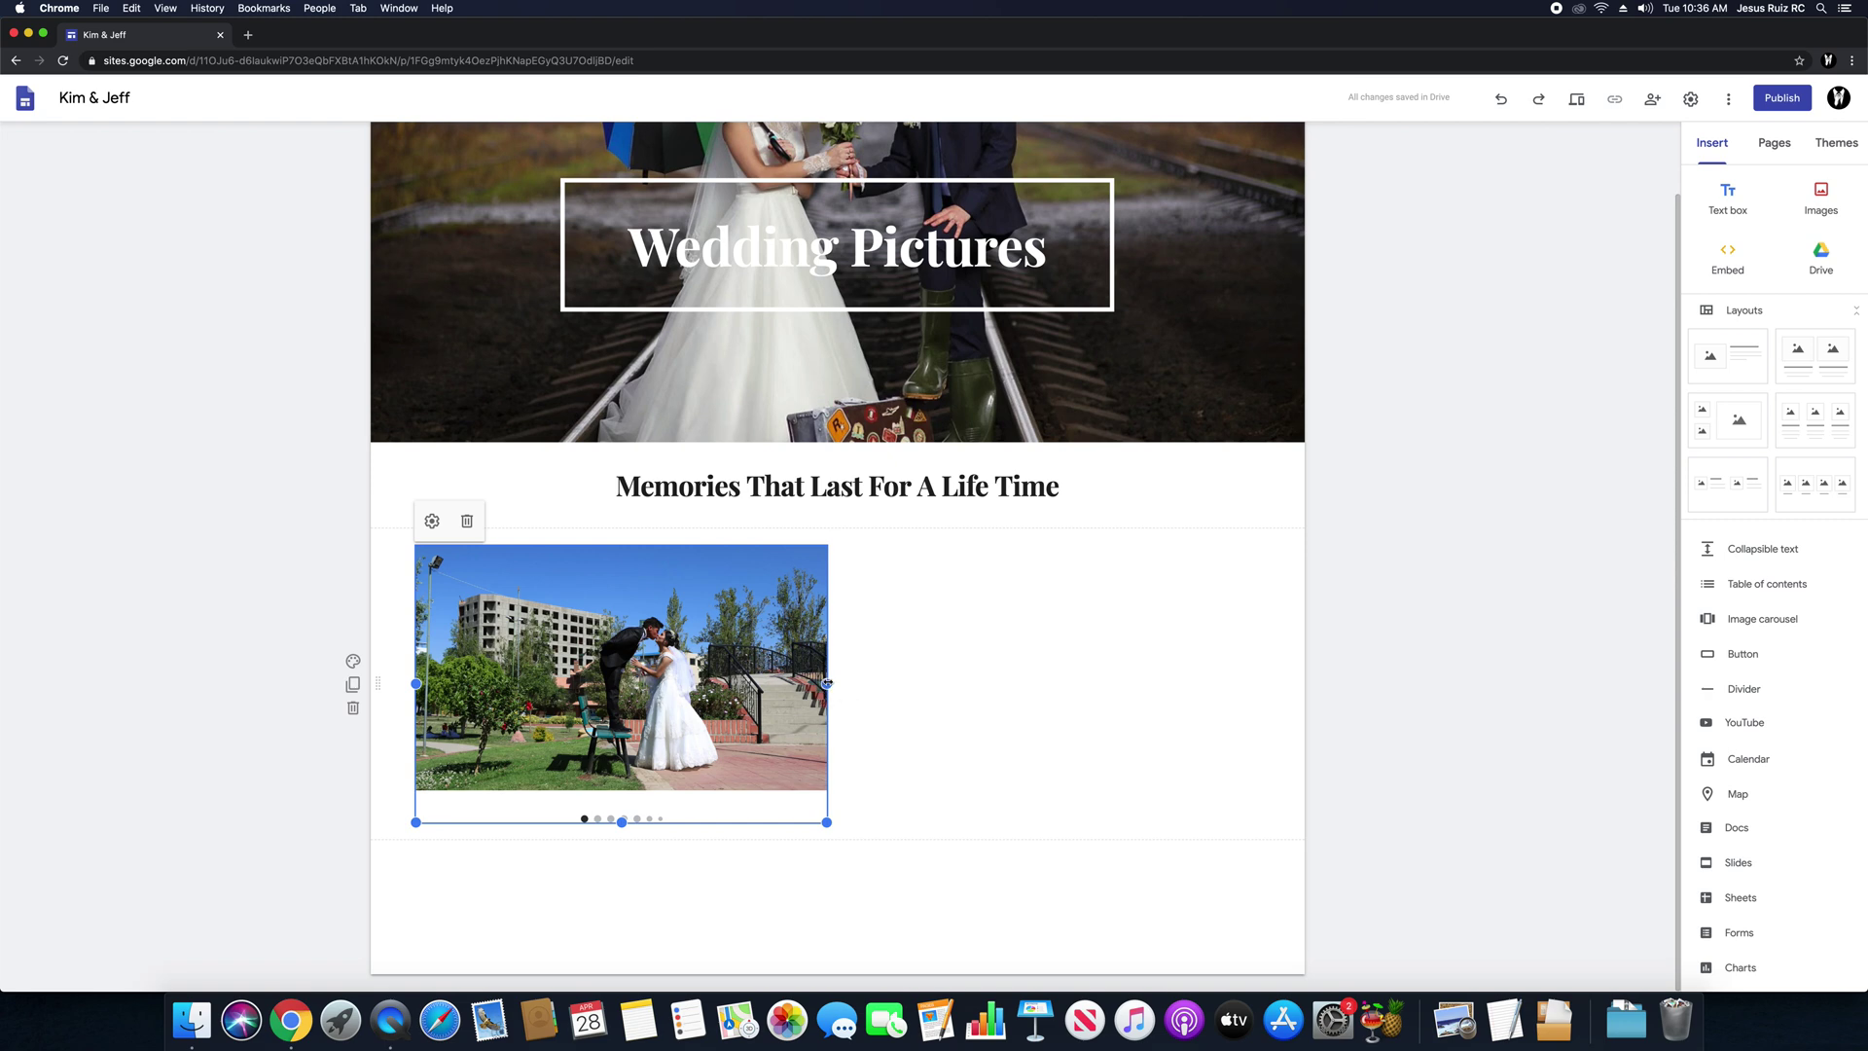
pyautogui.moveTo(827, 684); pyautogui.dragTo(1260, 695)
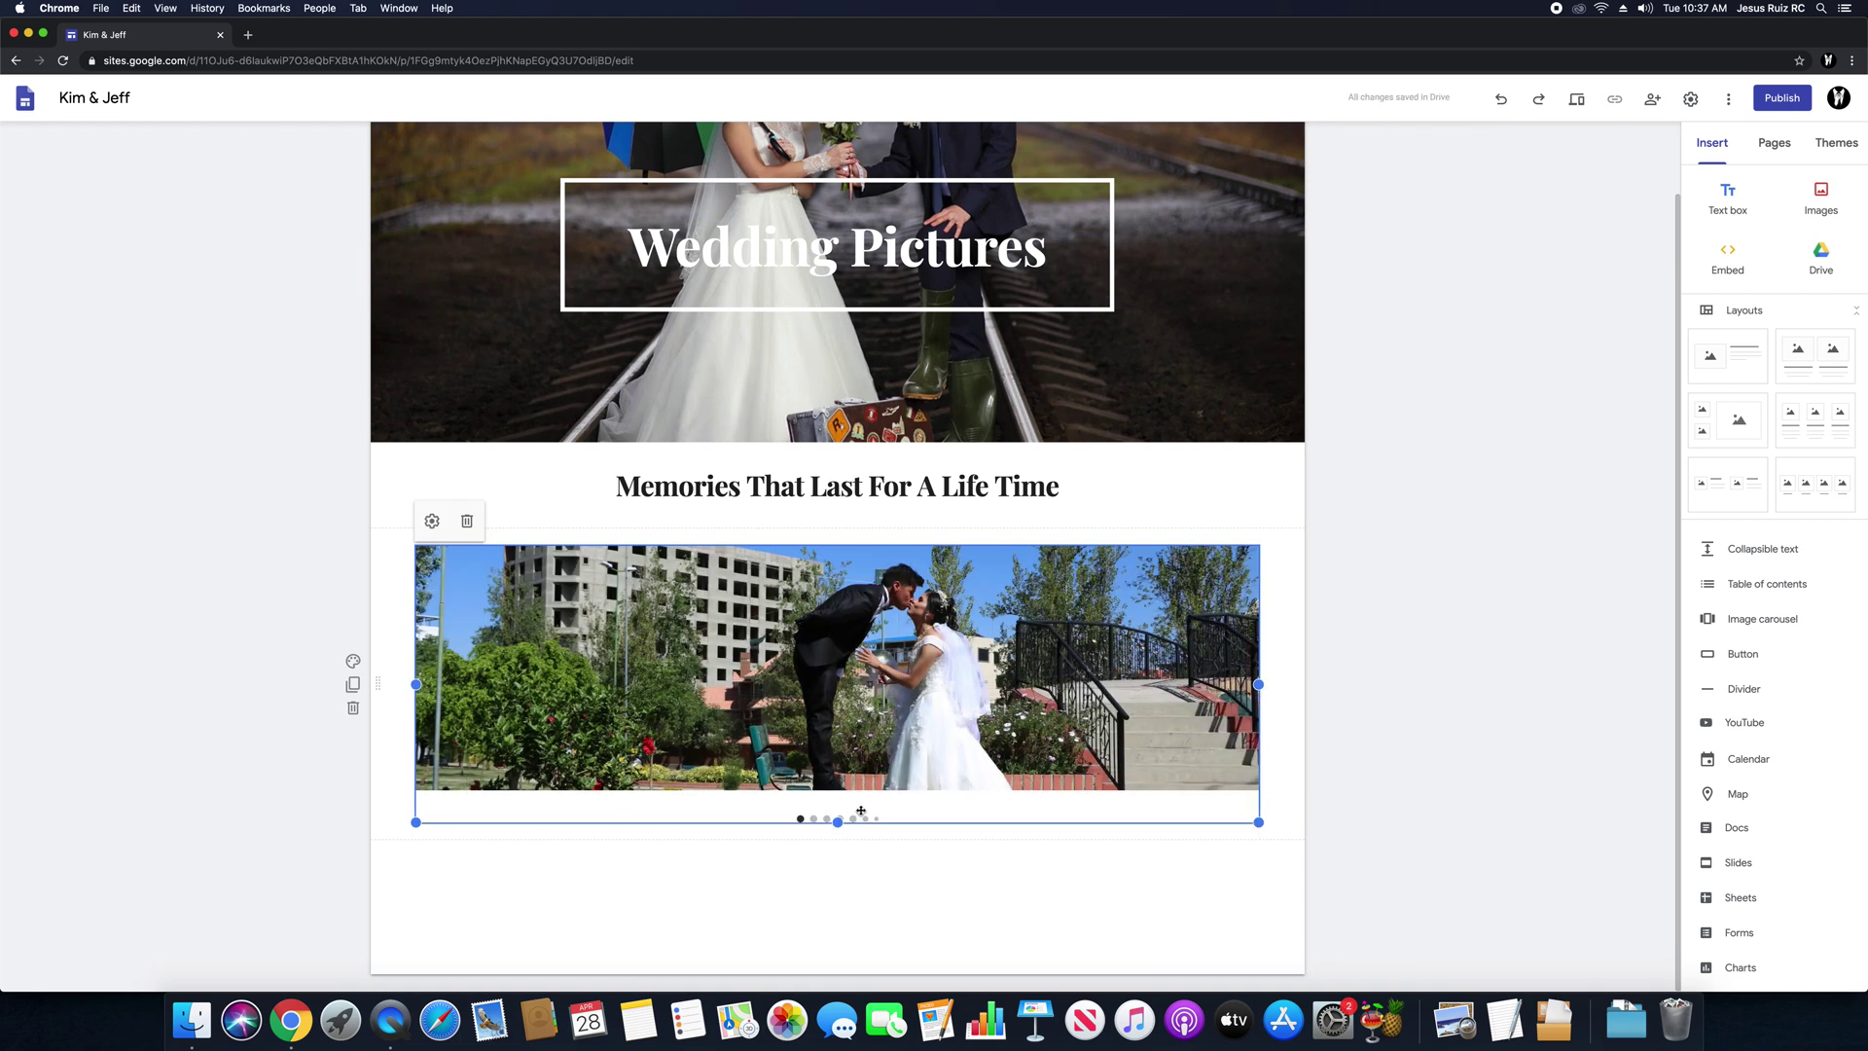
pyautogui.moveTo(836, 822); pyautogui.dragTo(818, 976)
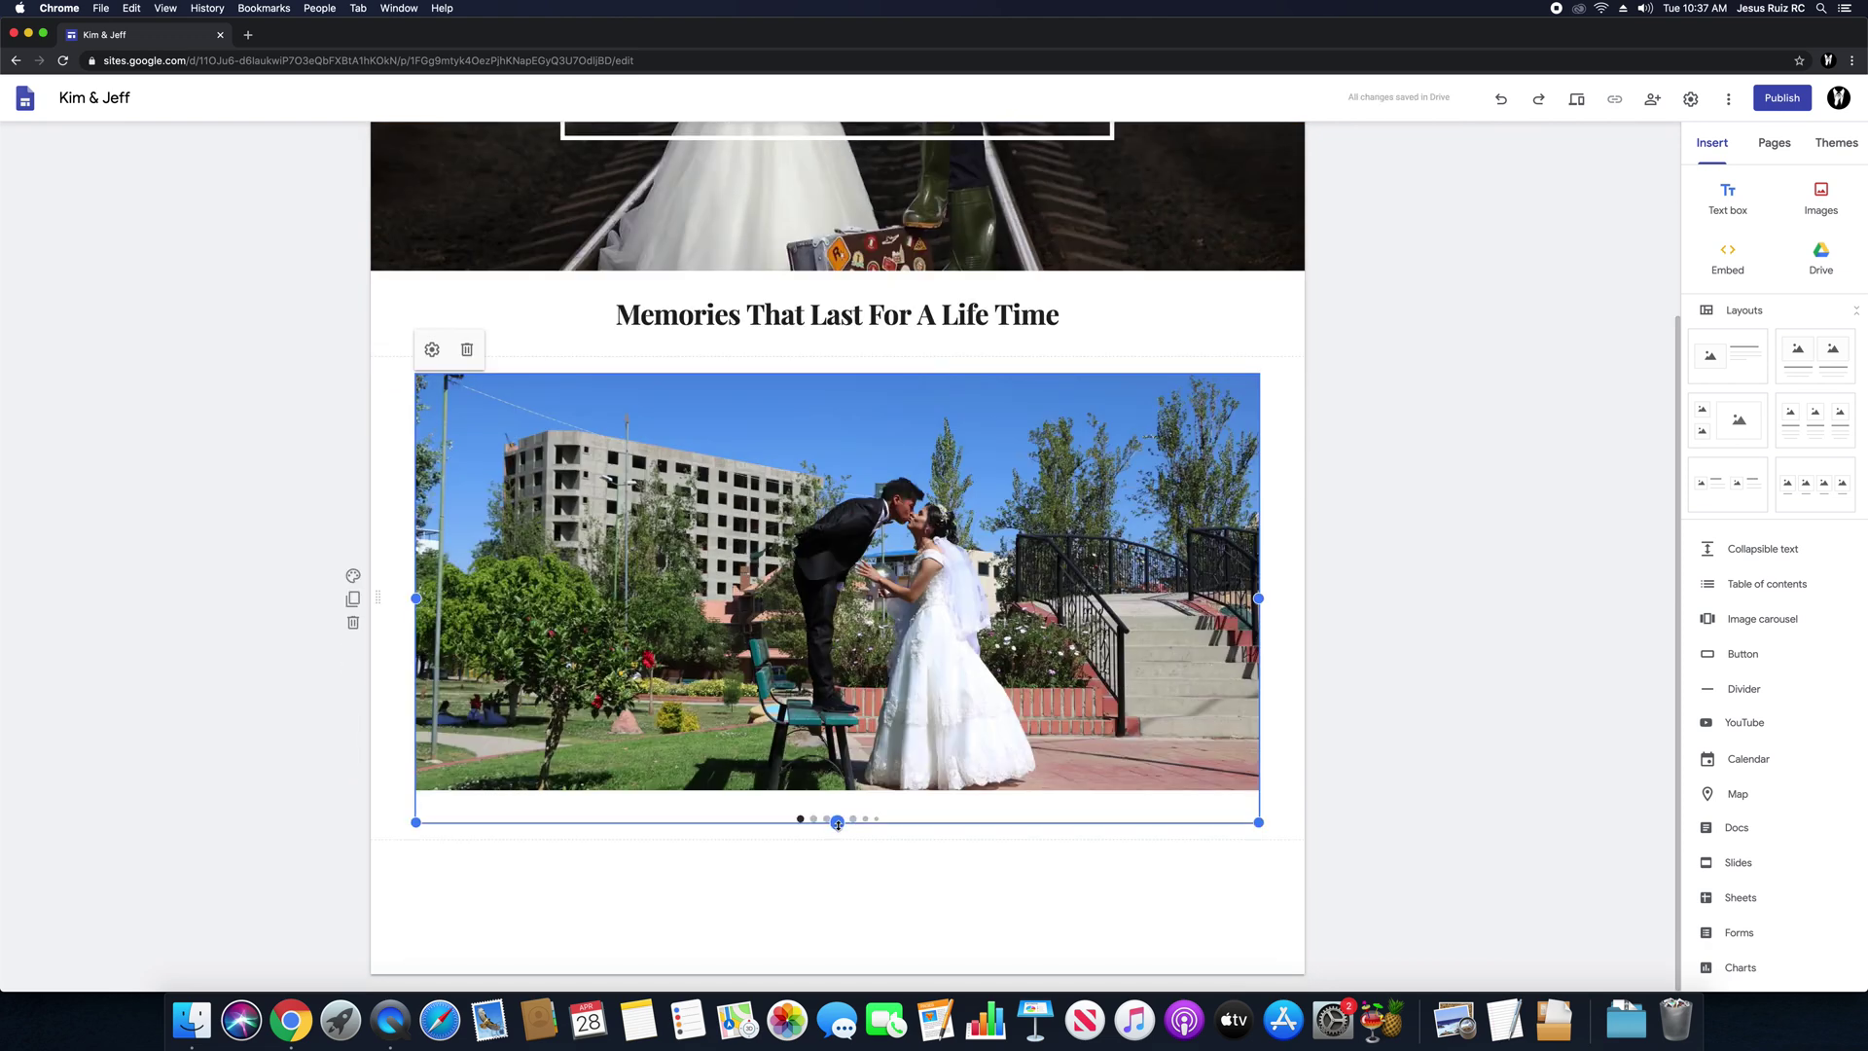
pyautogui.moveTo(837, 824); pyautogui.dragTo(837, 916)
pyautogui.click(1339, 696)
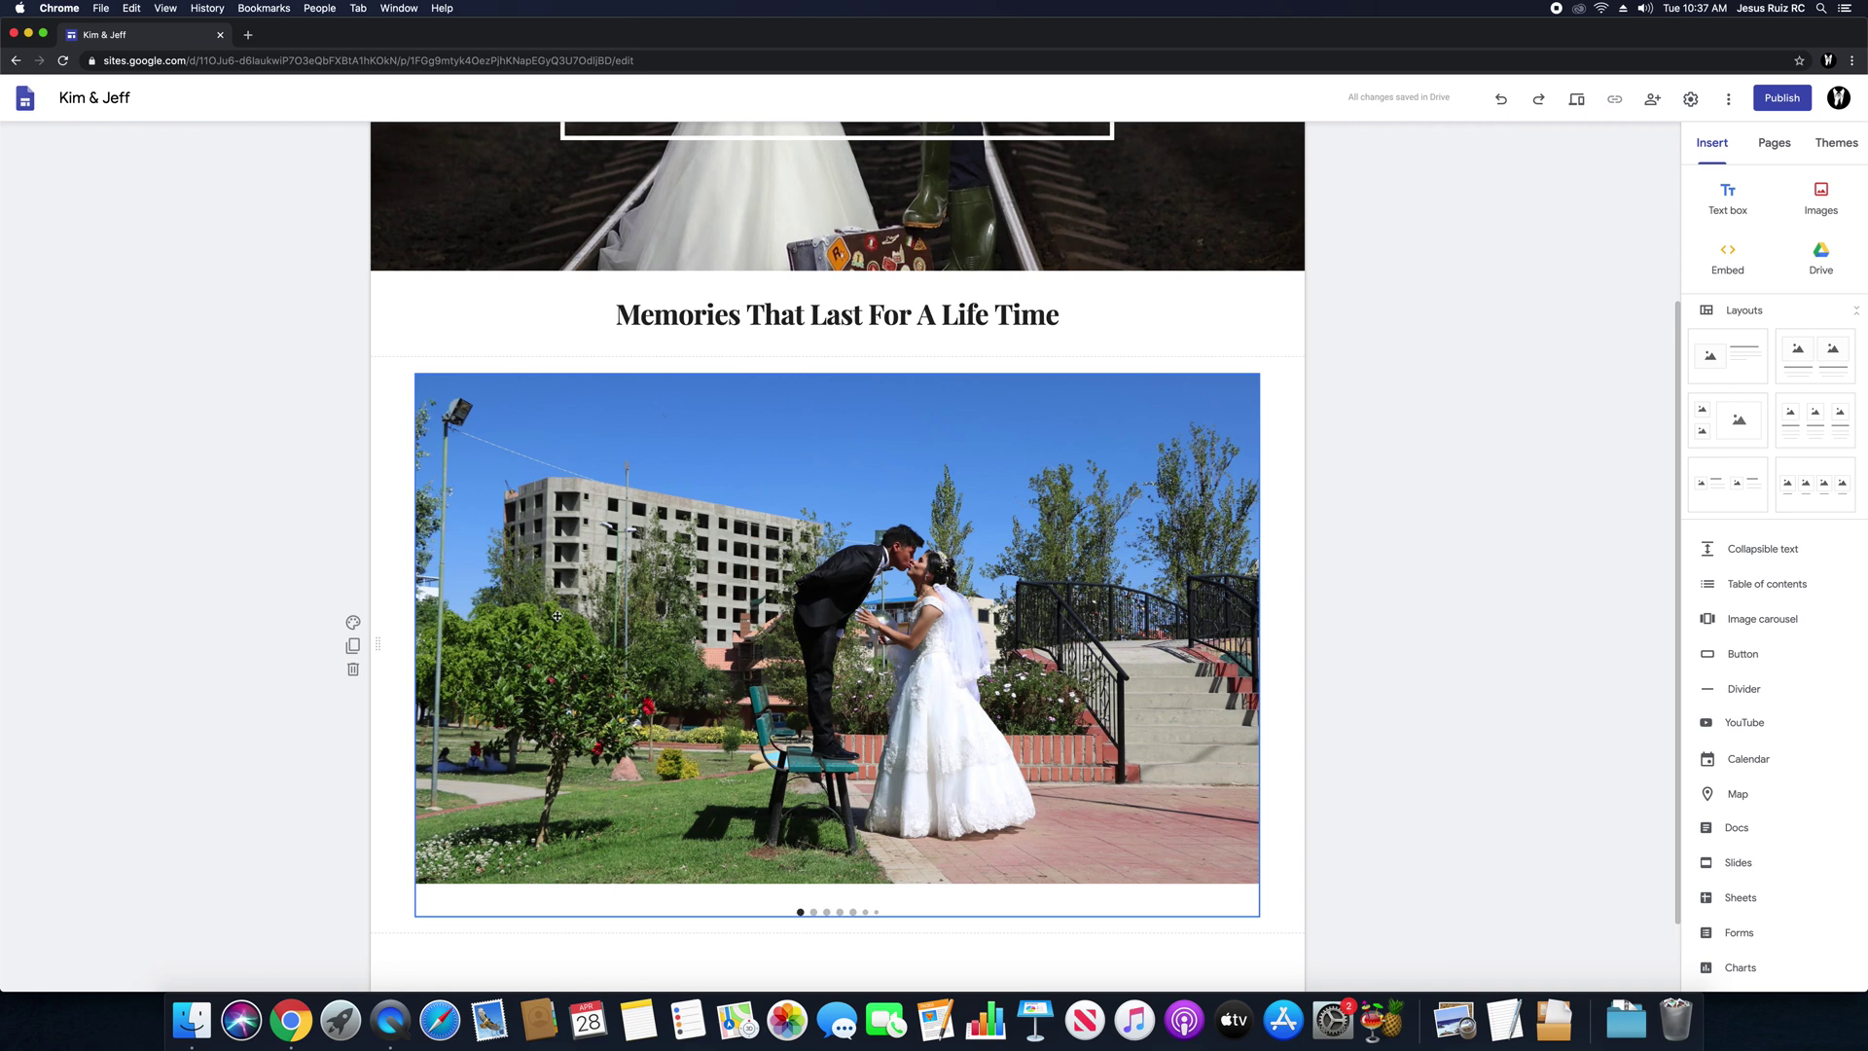
# Step: Set the carousel section's background to Emphasis 2 and add a divider beneath the carousel
pyautogui.click(354, 624)
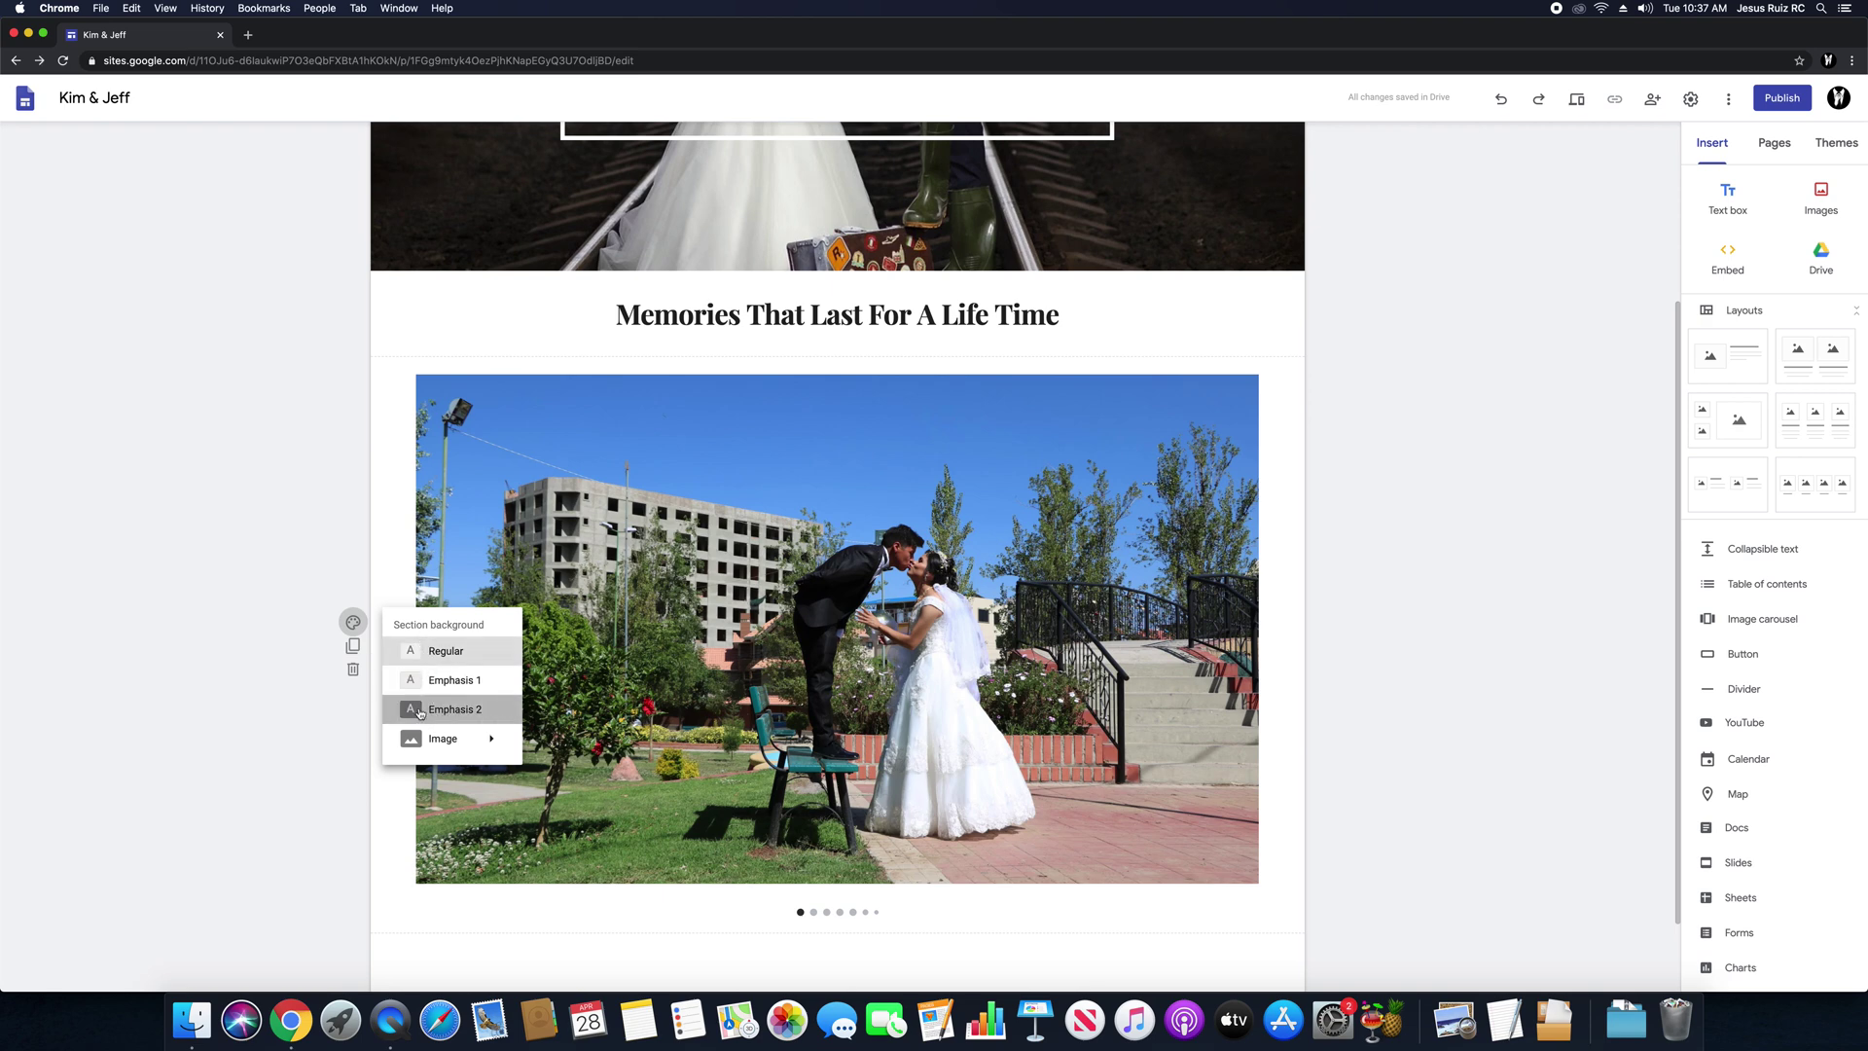
pyautogui.click(441, 717)
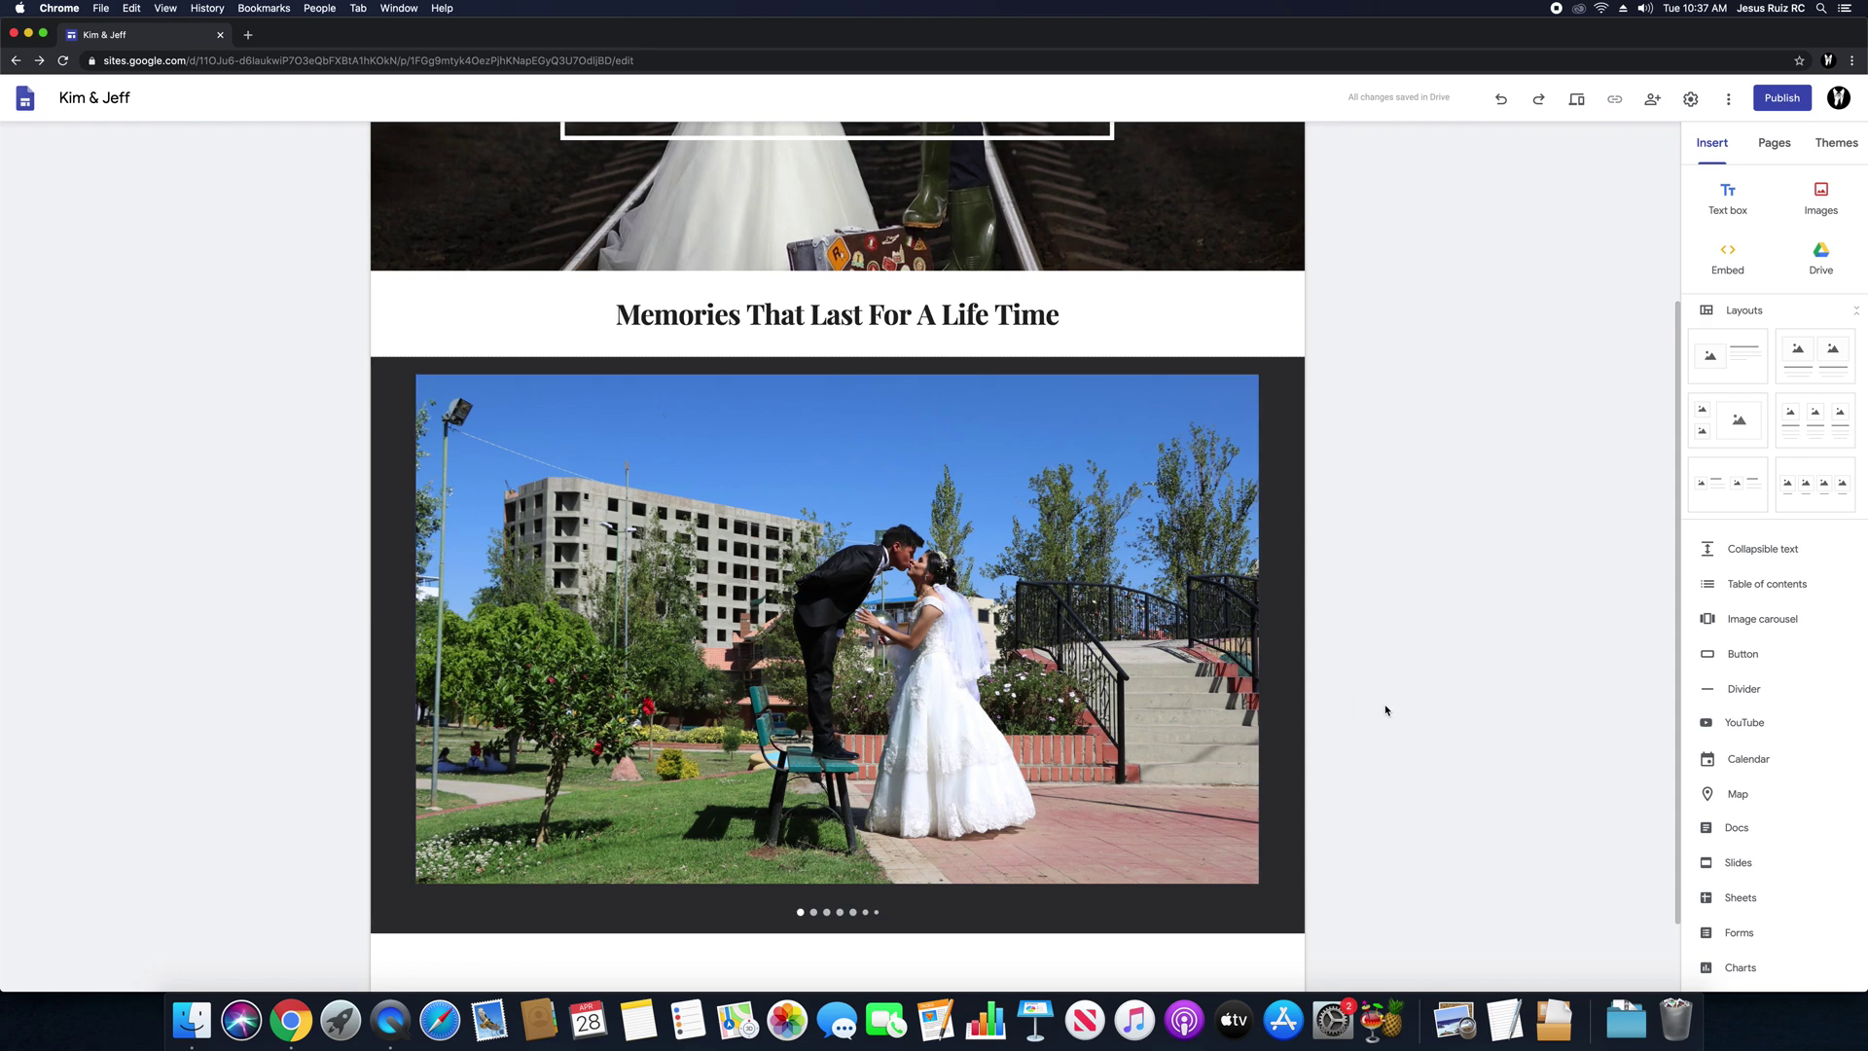
pyautogui.click(1744, 691)
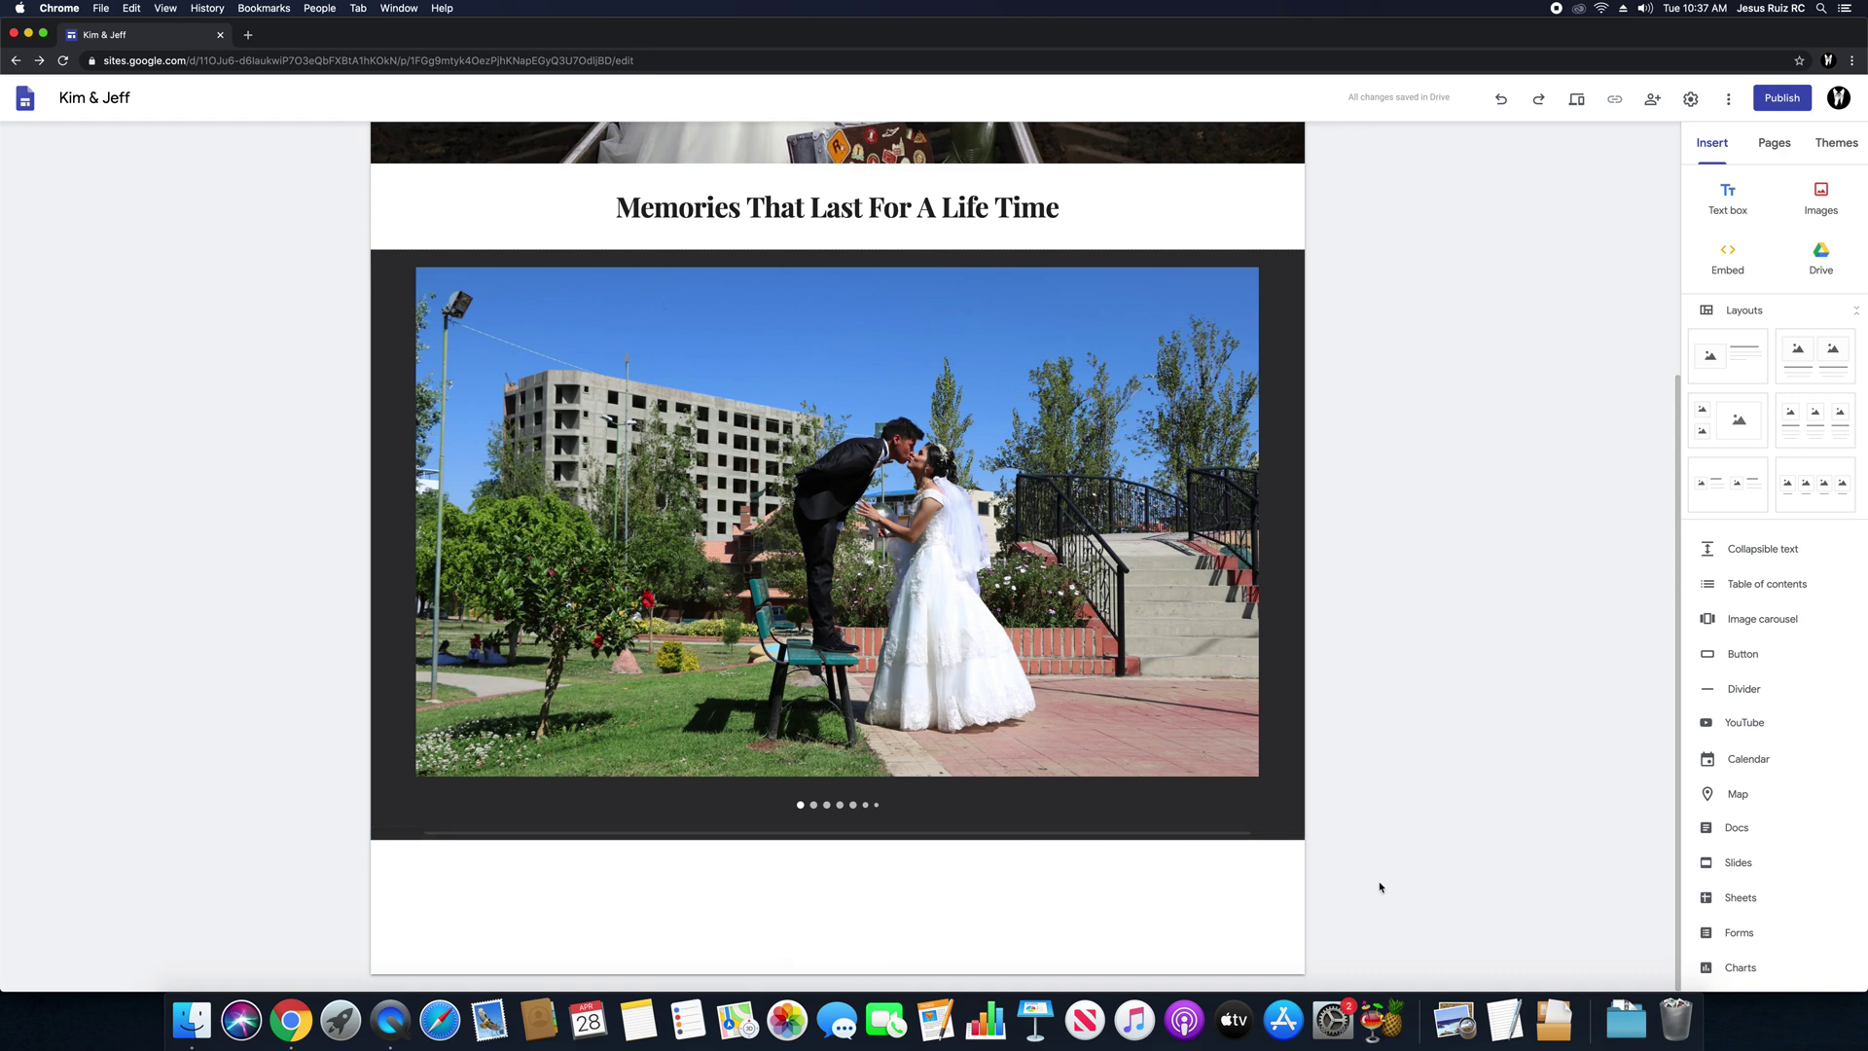
# Step: Review the layout of the Home, RSVP and Wedding Pictures pages in the editor
pyautogui.scroll(5, 1407, 885)
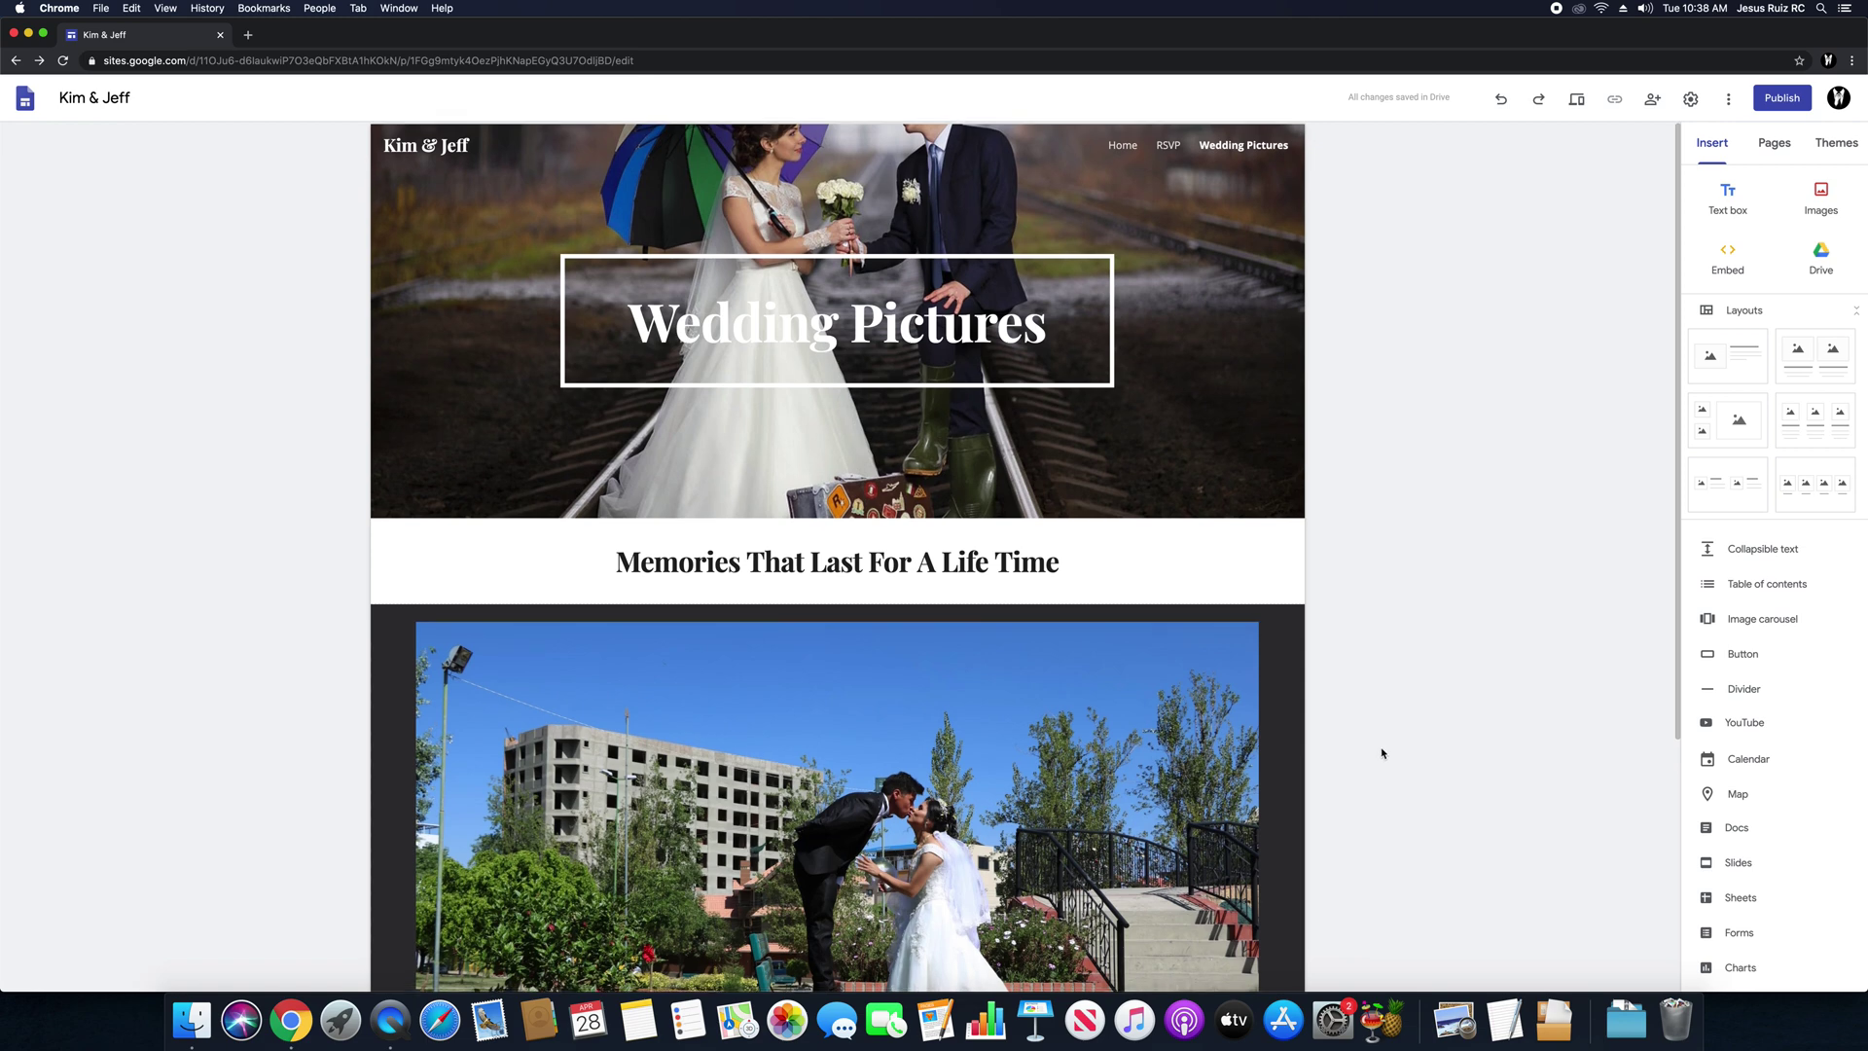
pyautogui.scroll(-3, 1382, 753)
pyautogui.scroll(3, 1386, 753)
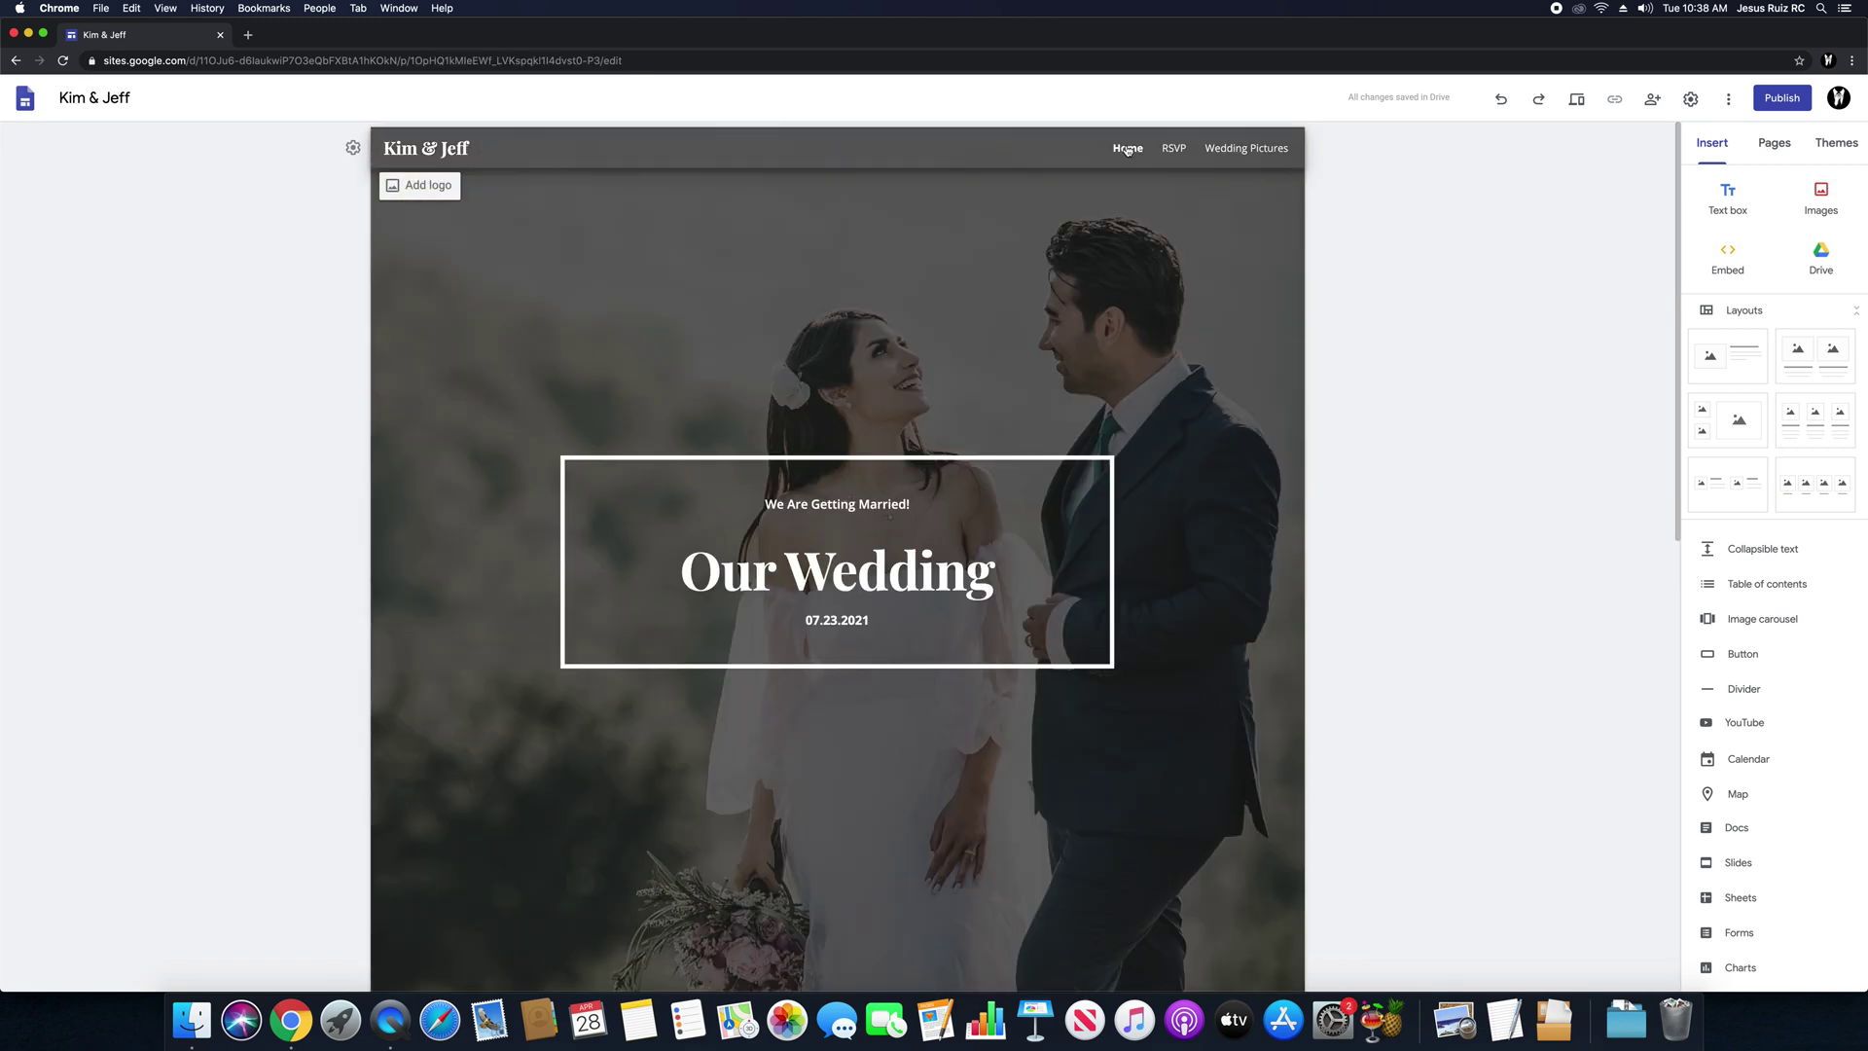
pyautogui.scroll(-10, 1119, 301)
pyautogui.scroll(5, 1129, 314)
pyautogui.scroll(10, 1129, 315)
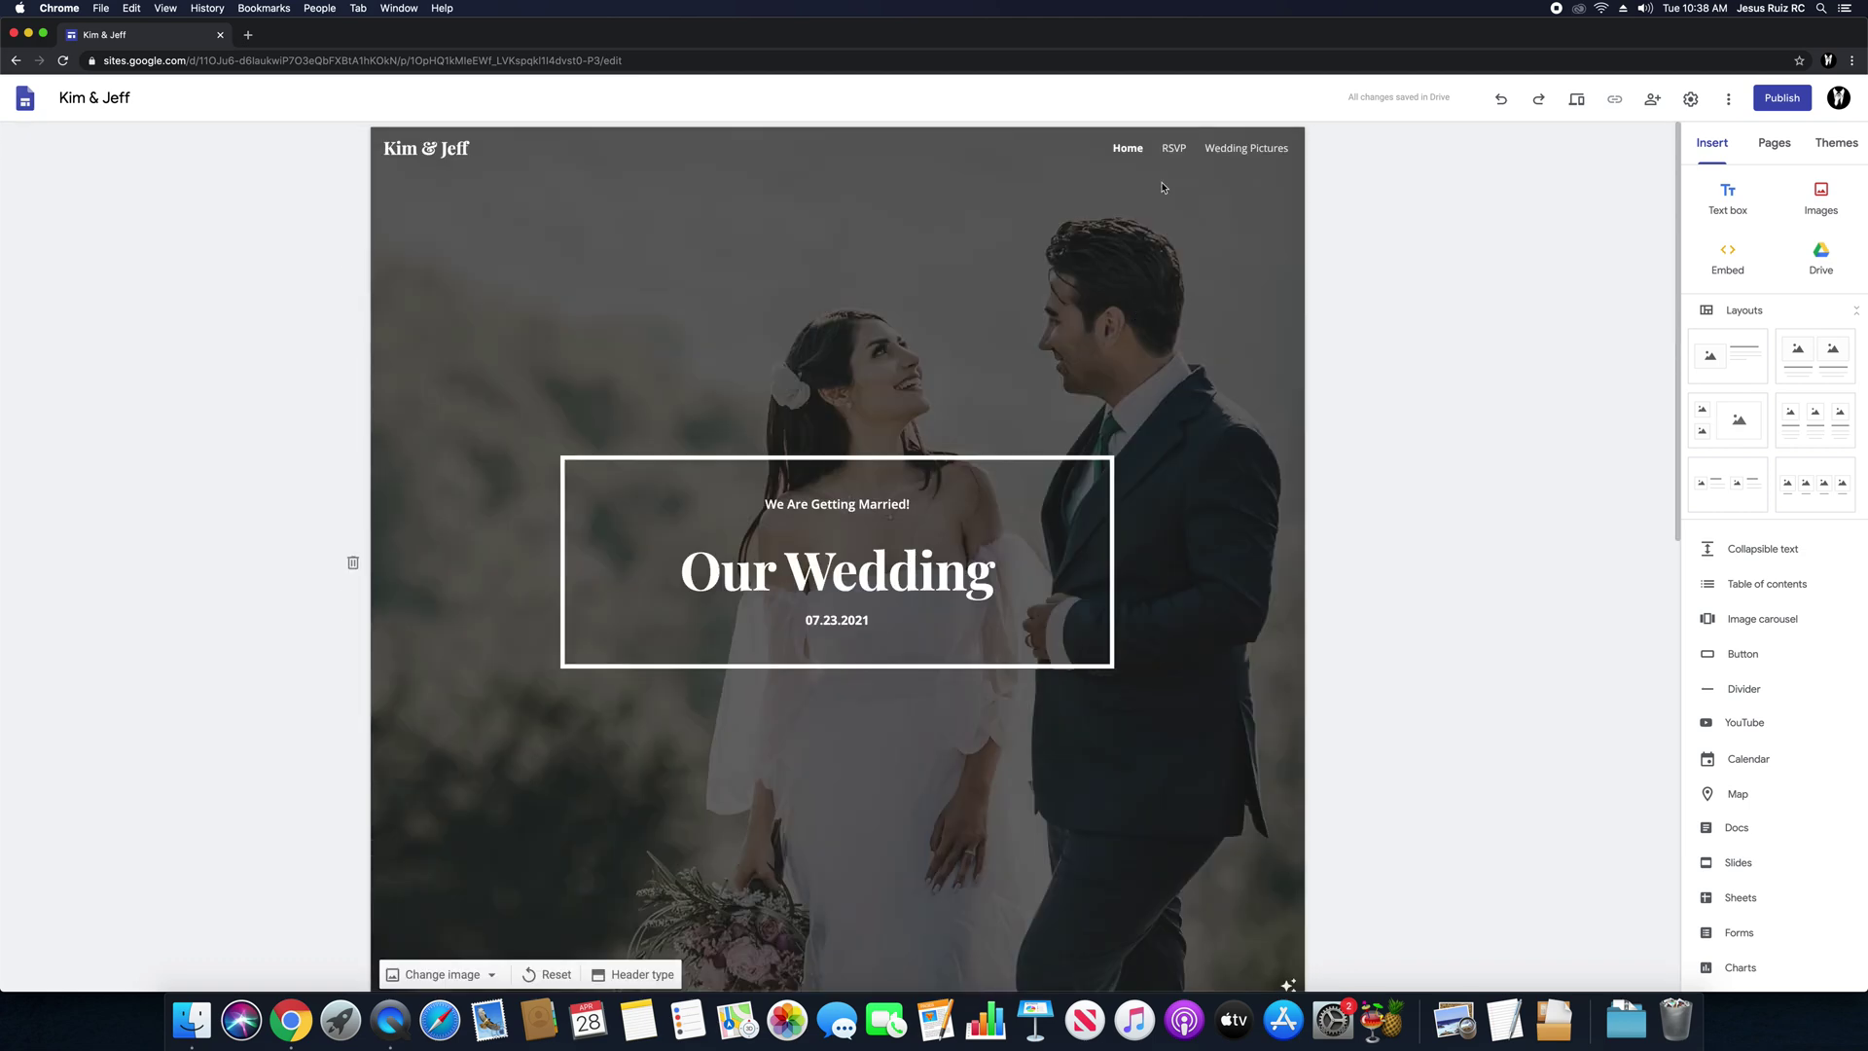
pyautogui.click(1177, 150)
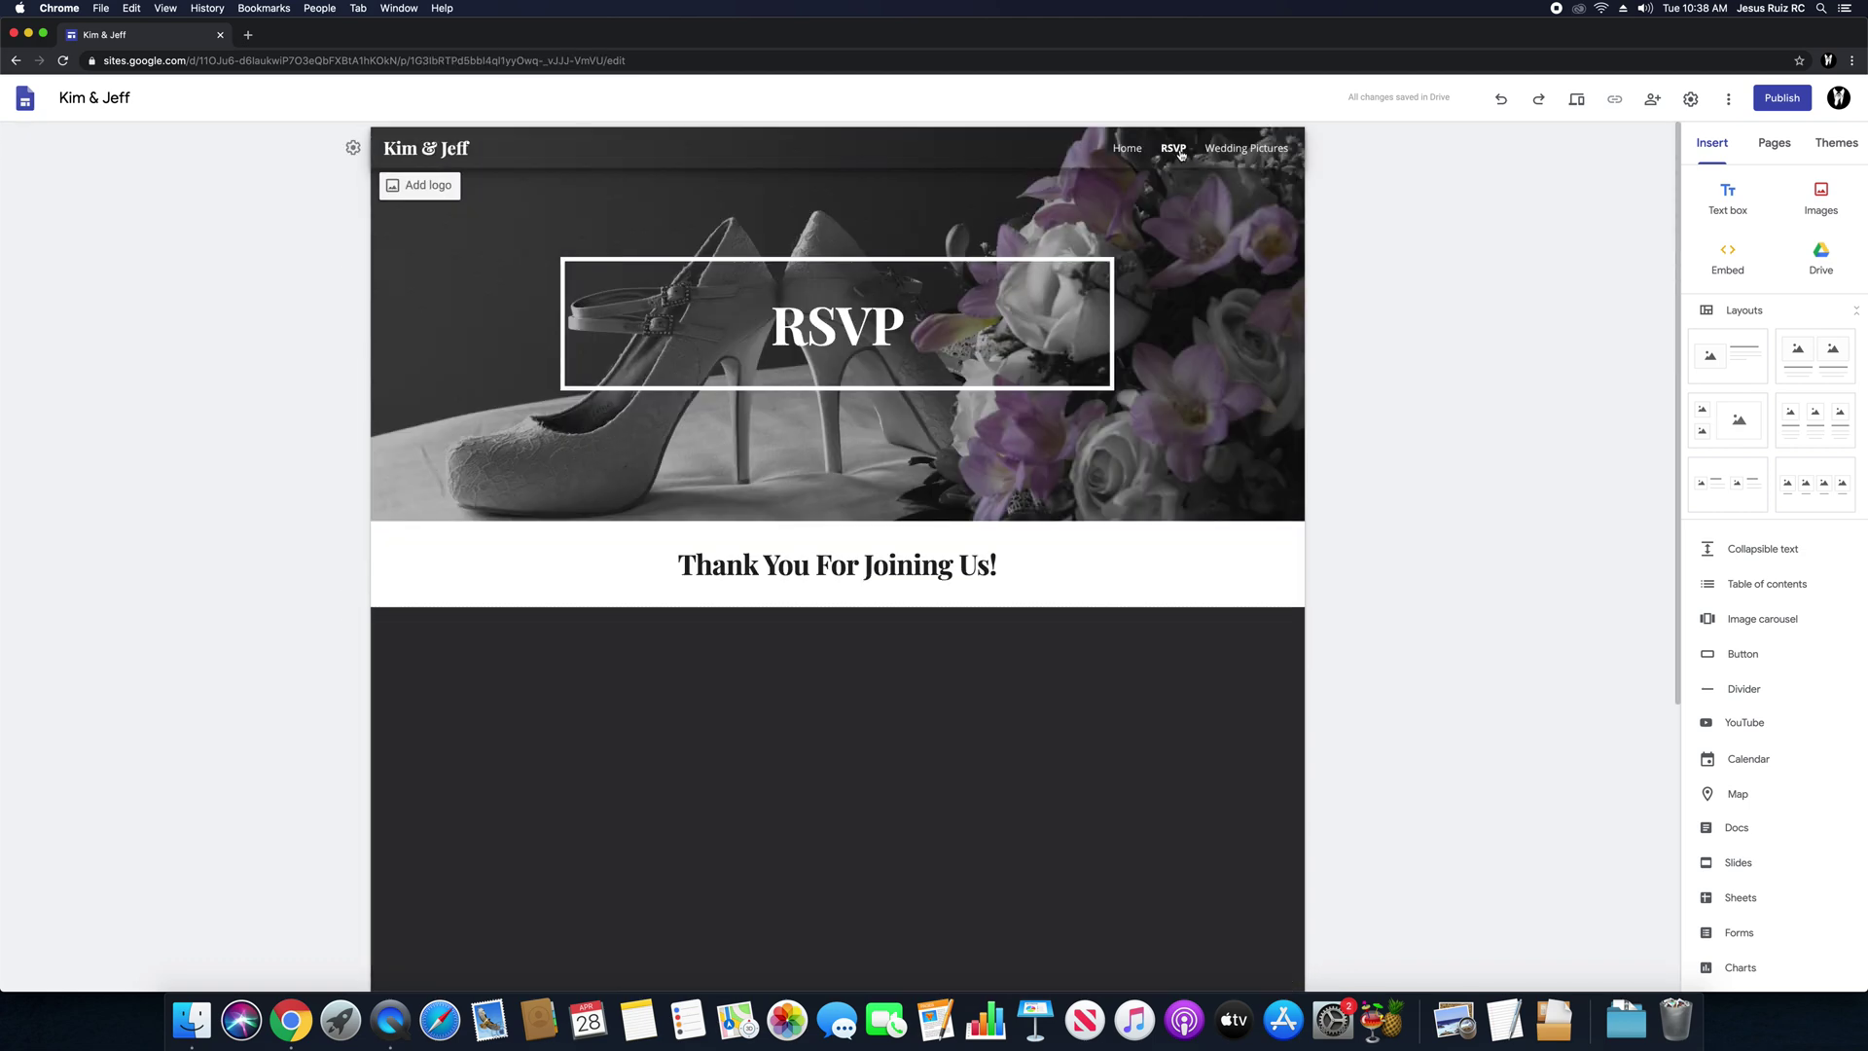
pyautogui.click(1238, 151)
pyautogui.scroll(-4, 1427, 343)
pyautogui.scroll(4, 1427, 343)
pyautogui.scroll(-4, 1427, 344)
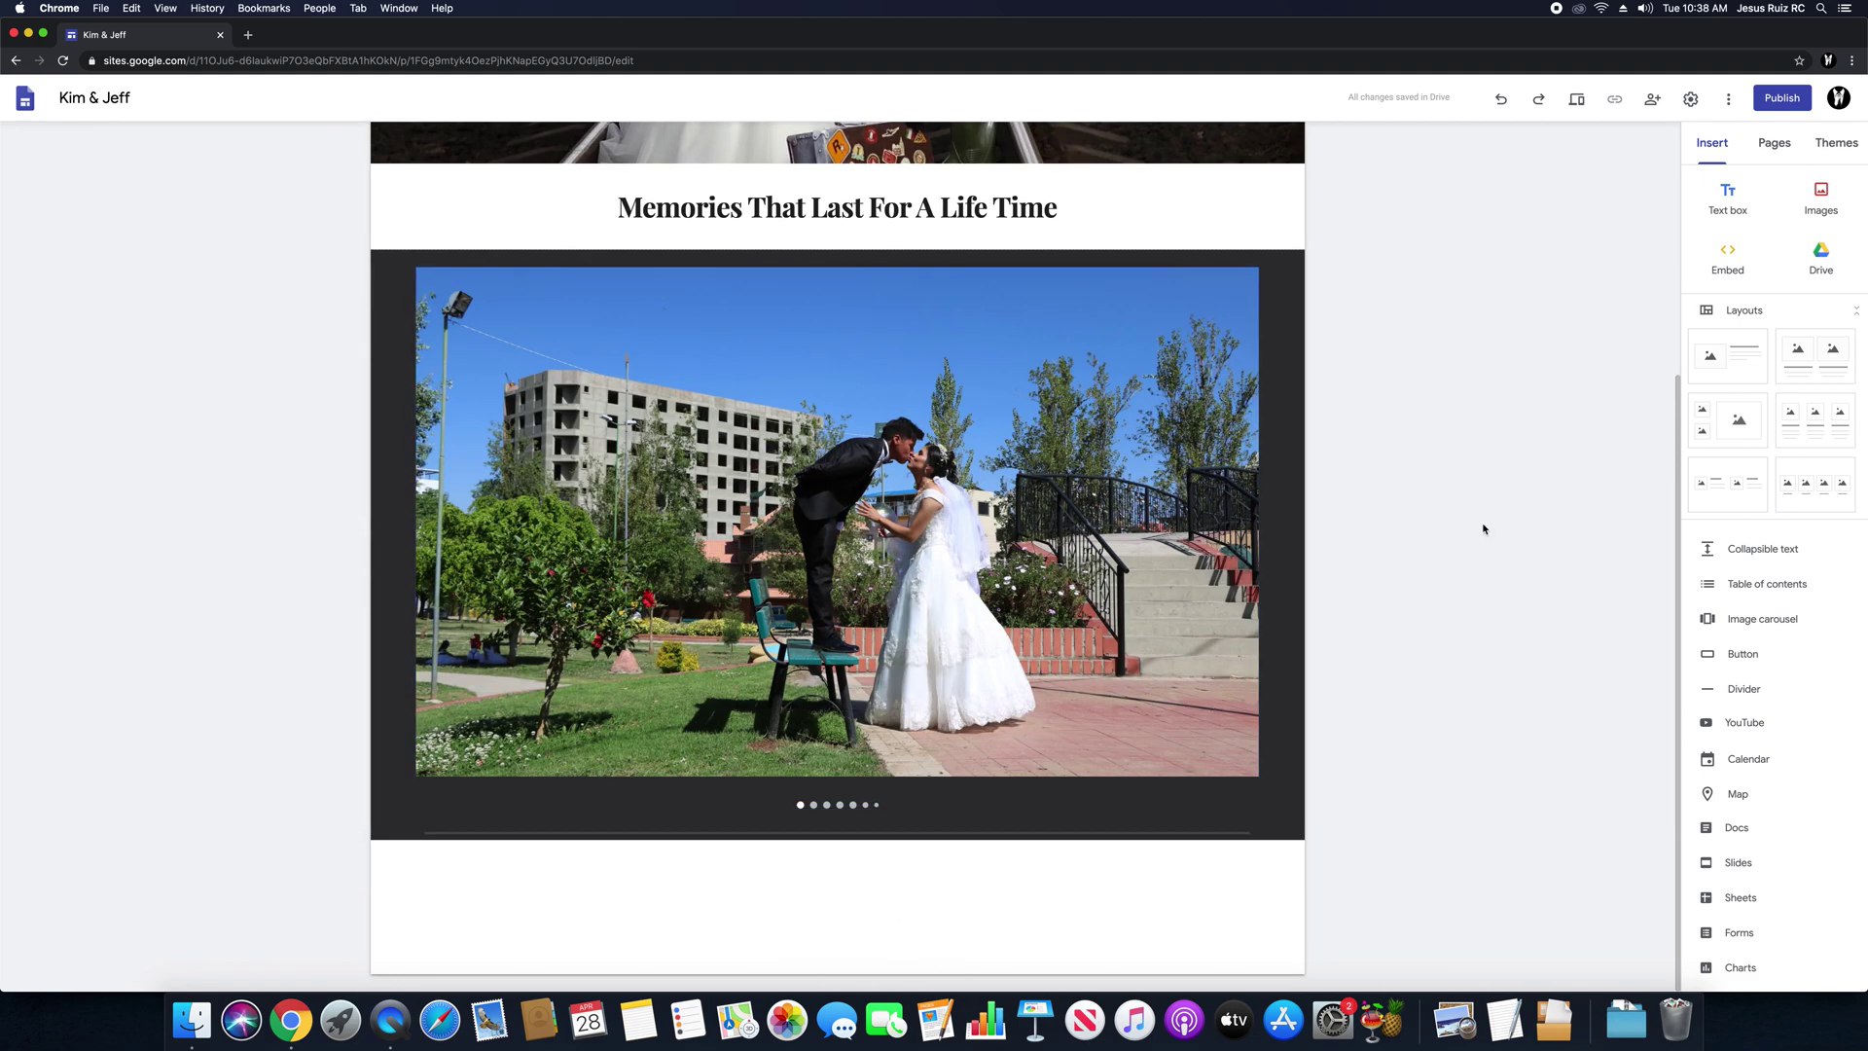
pyautogui.scroll(4, 1480, 545)
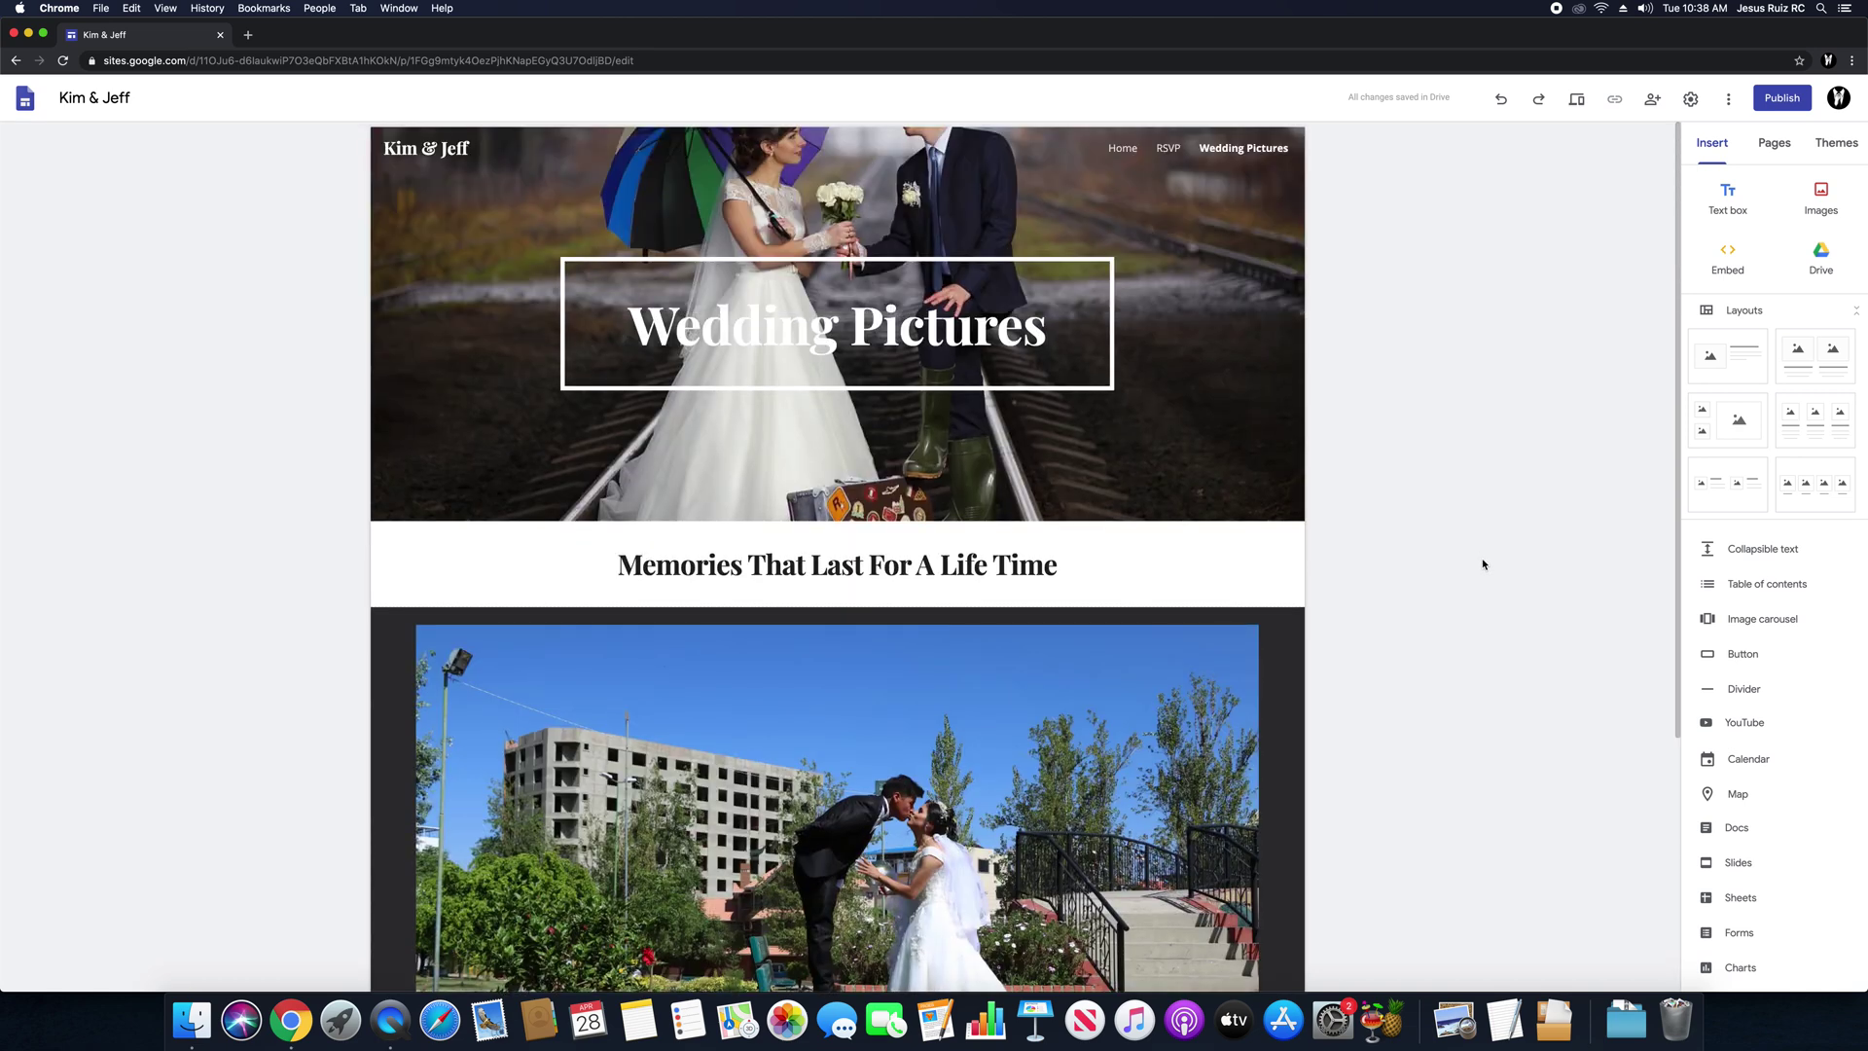
# Step: Preview the Wedding Pictures page and browse through the photos in its carousel
pyautogui.click(1576, 102)
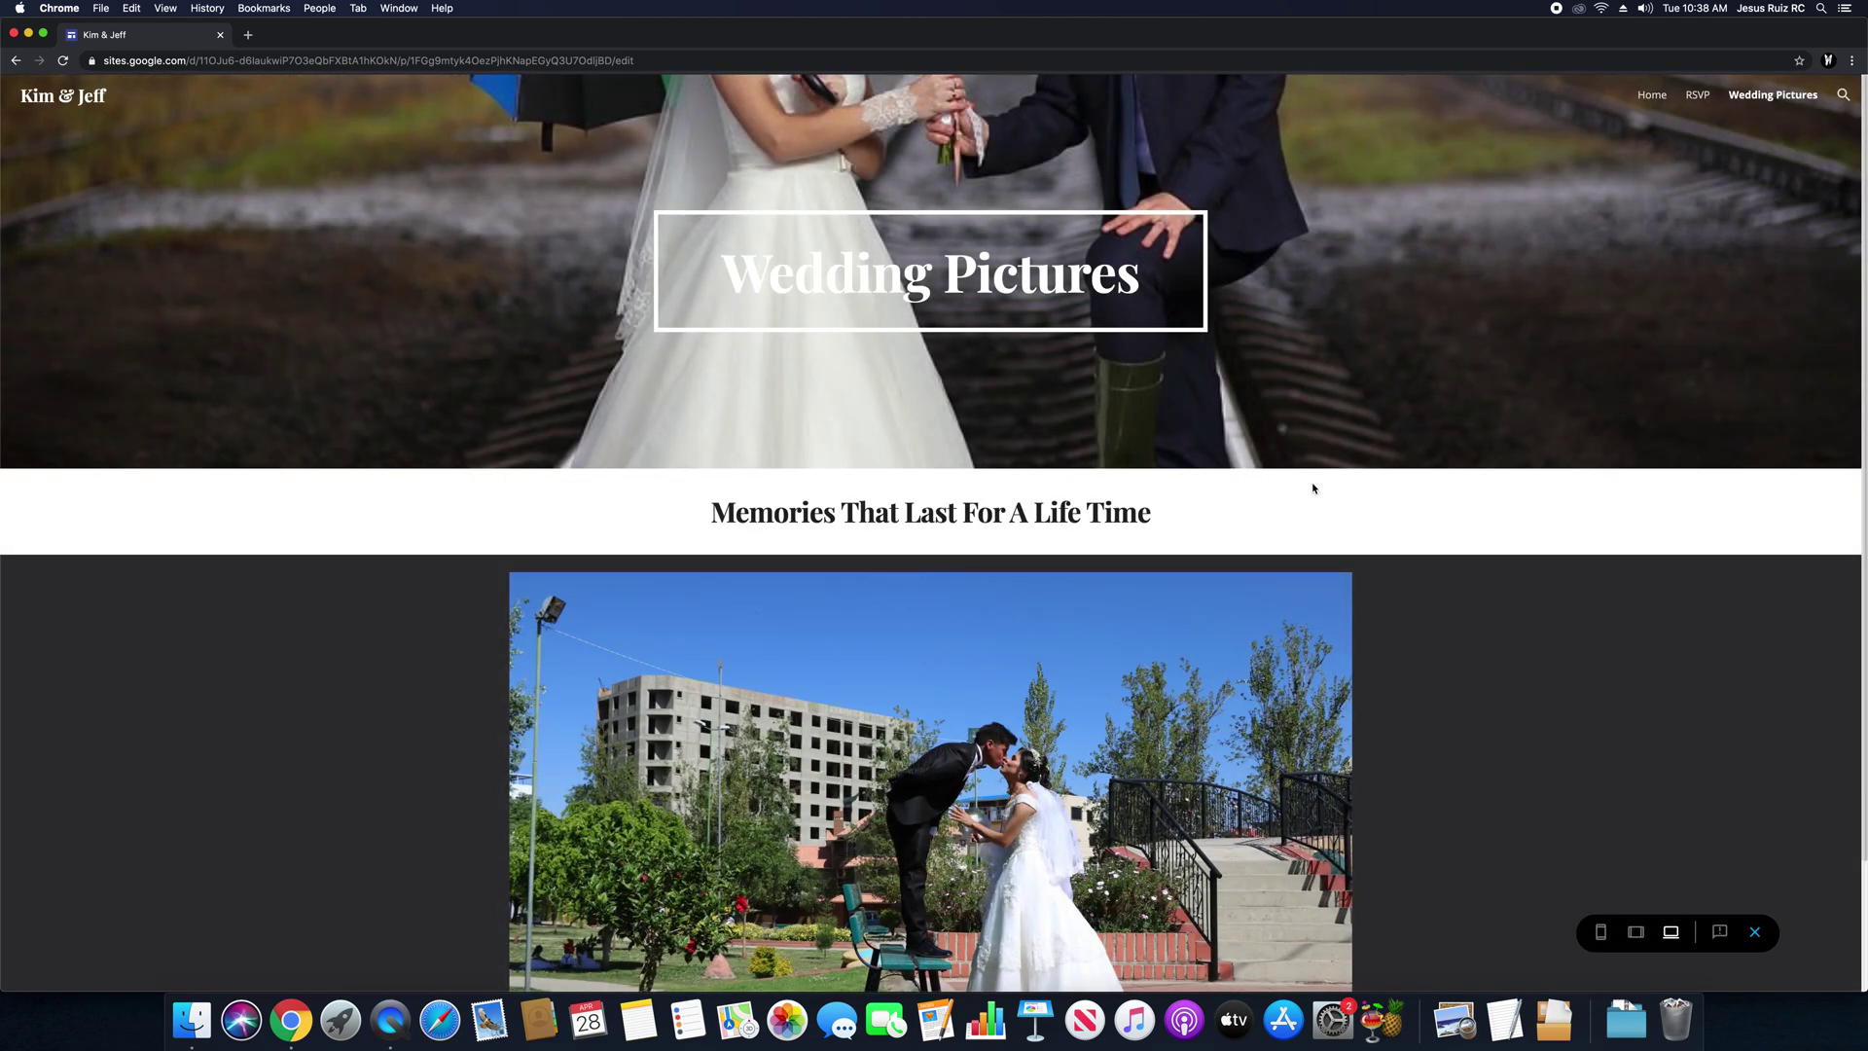
pyautogui.scroll(-3, 1304, 510)
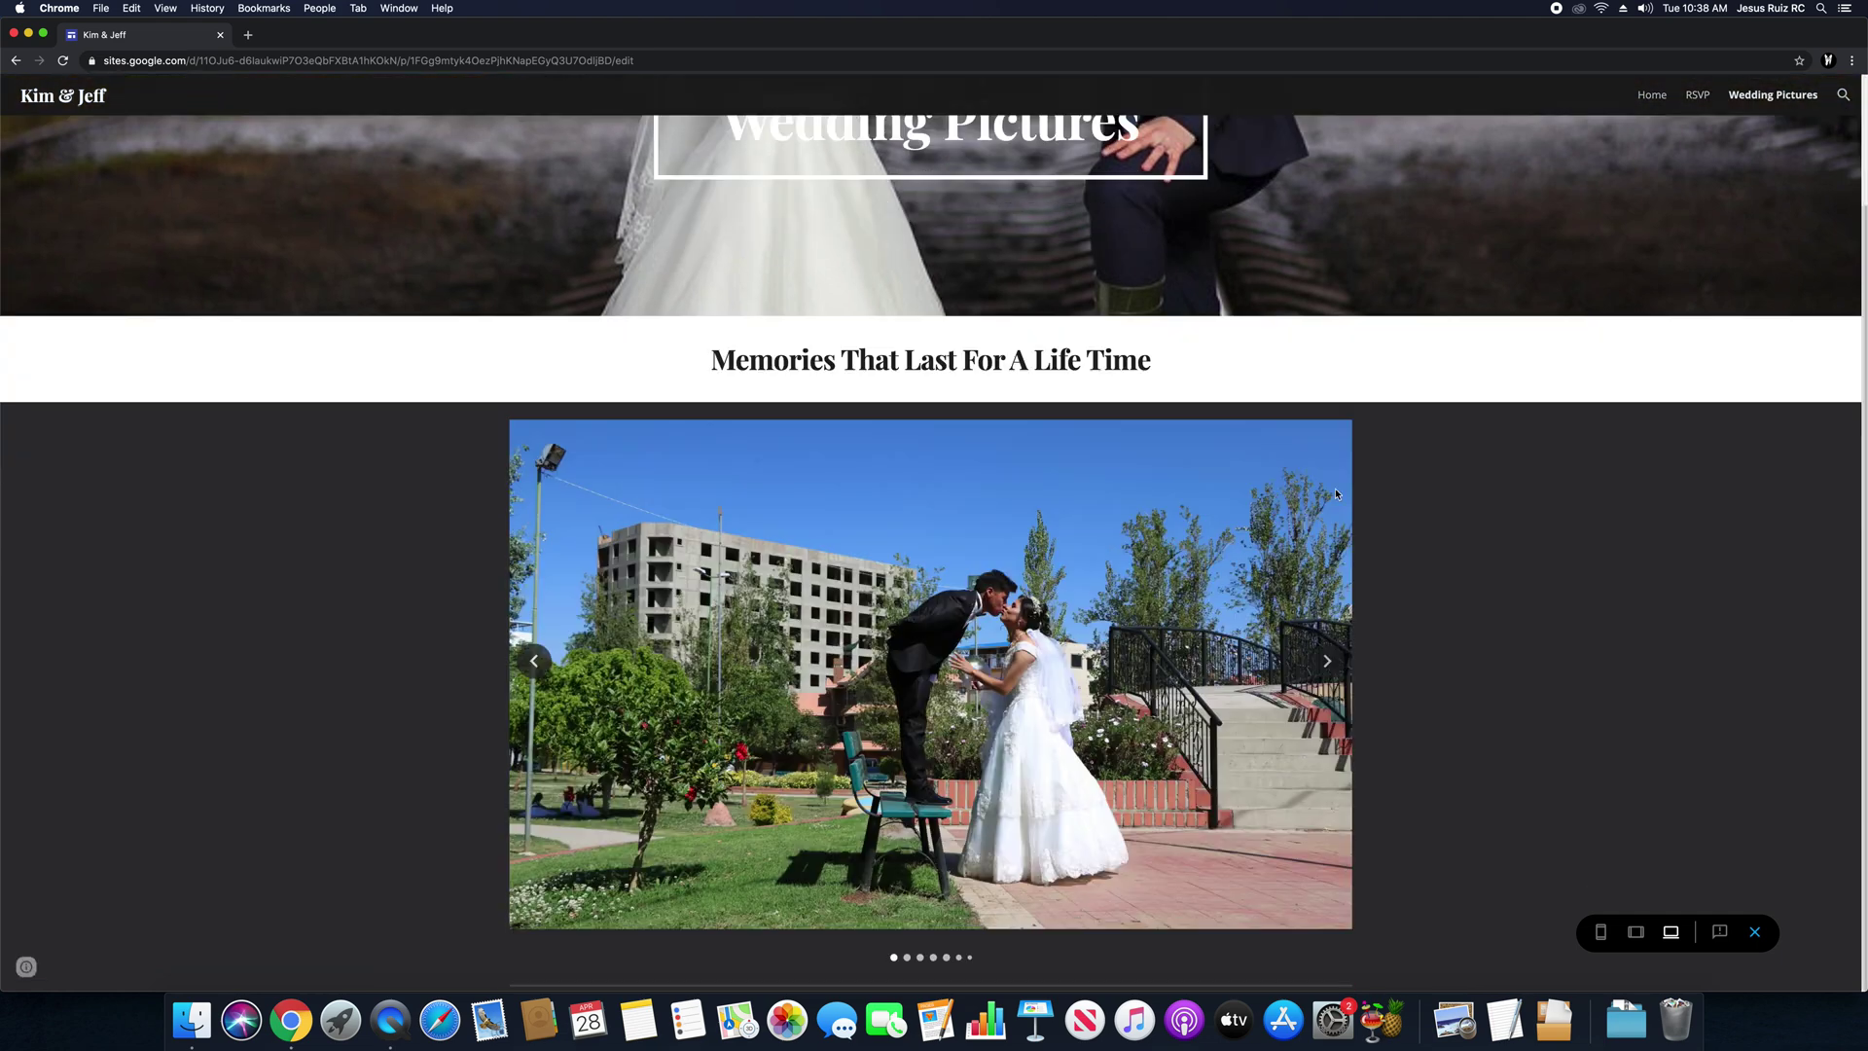
pyautogui.scroll(3, 1362, 545)
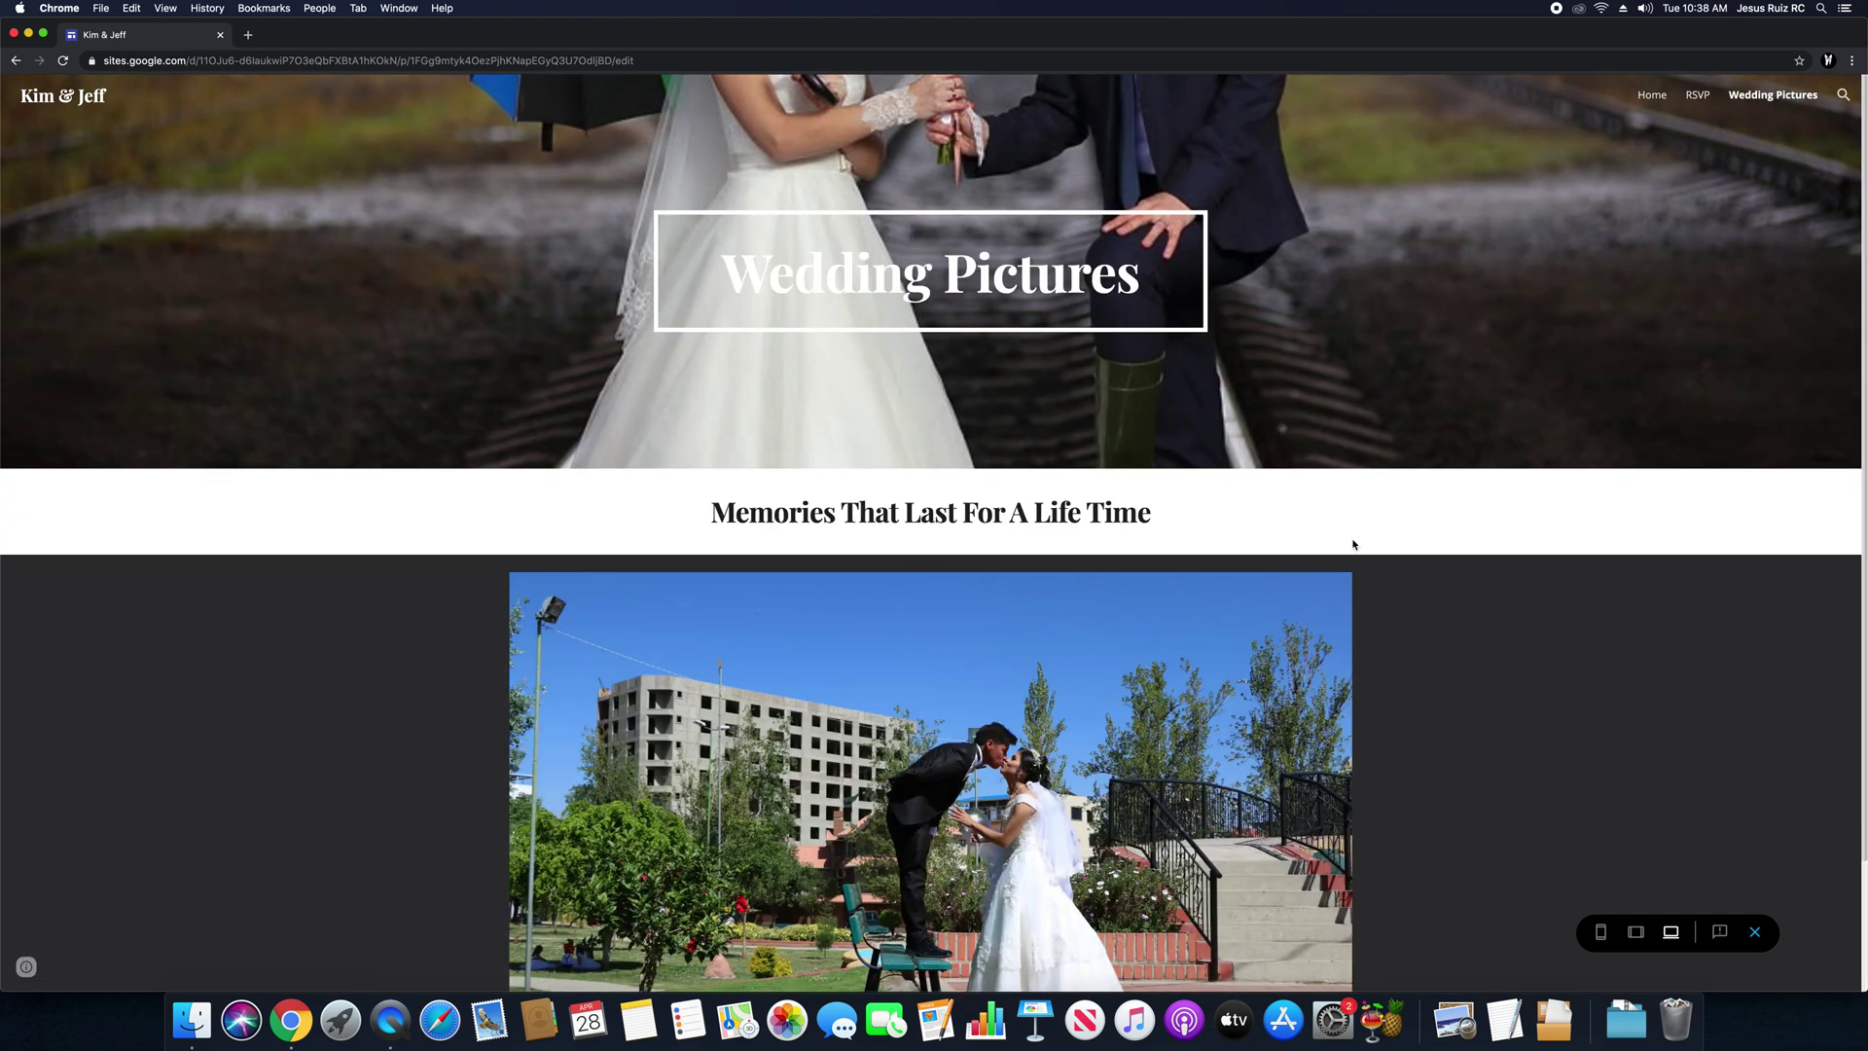
pyautogui.scroll(-3, 1351, 537)
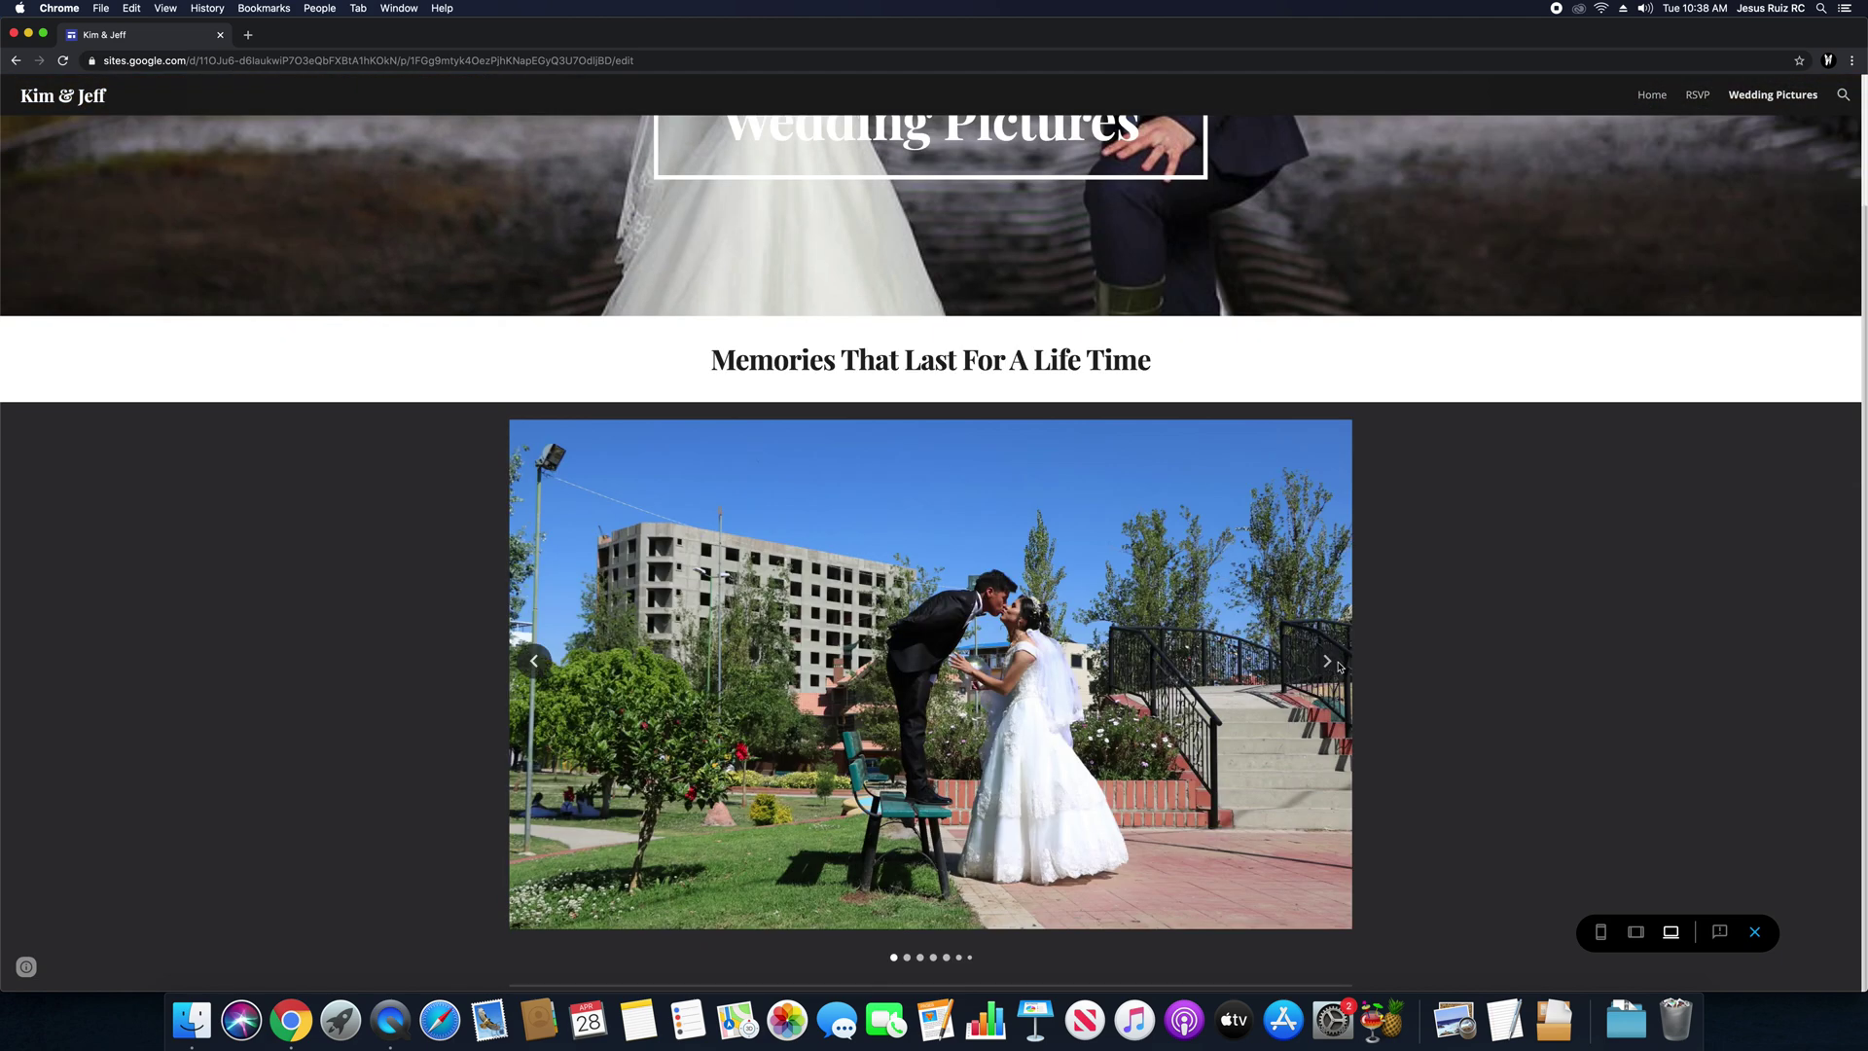
pyautogui.click(1333, 663)
pyautogui.click(1333, 663)
pyautogui.click(1333, 663)
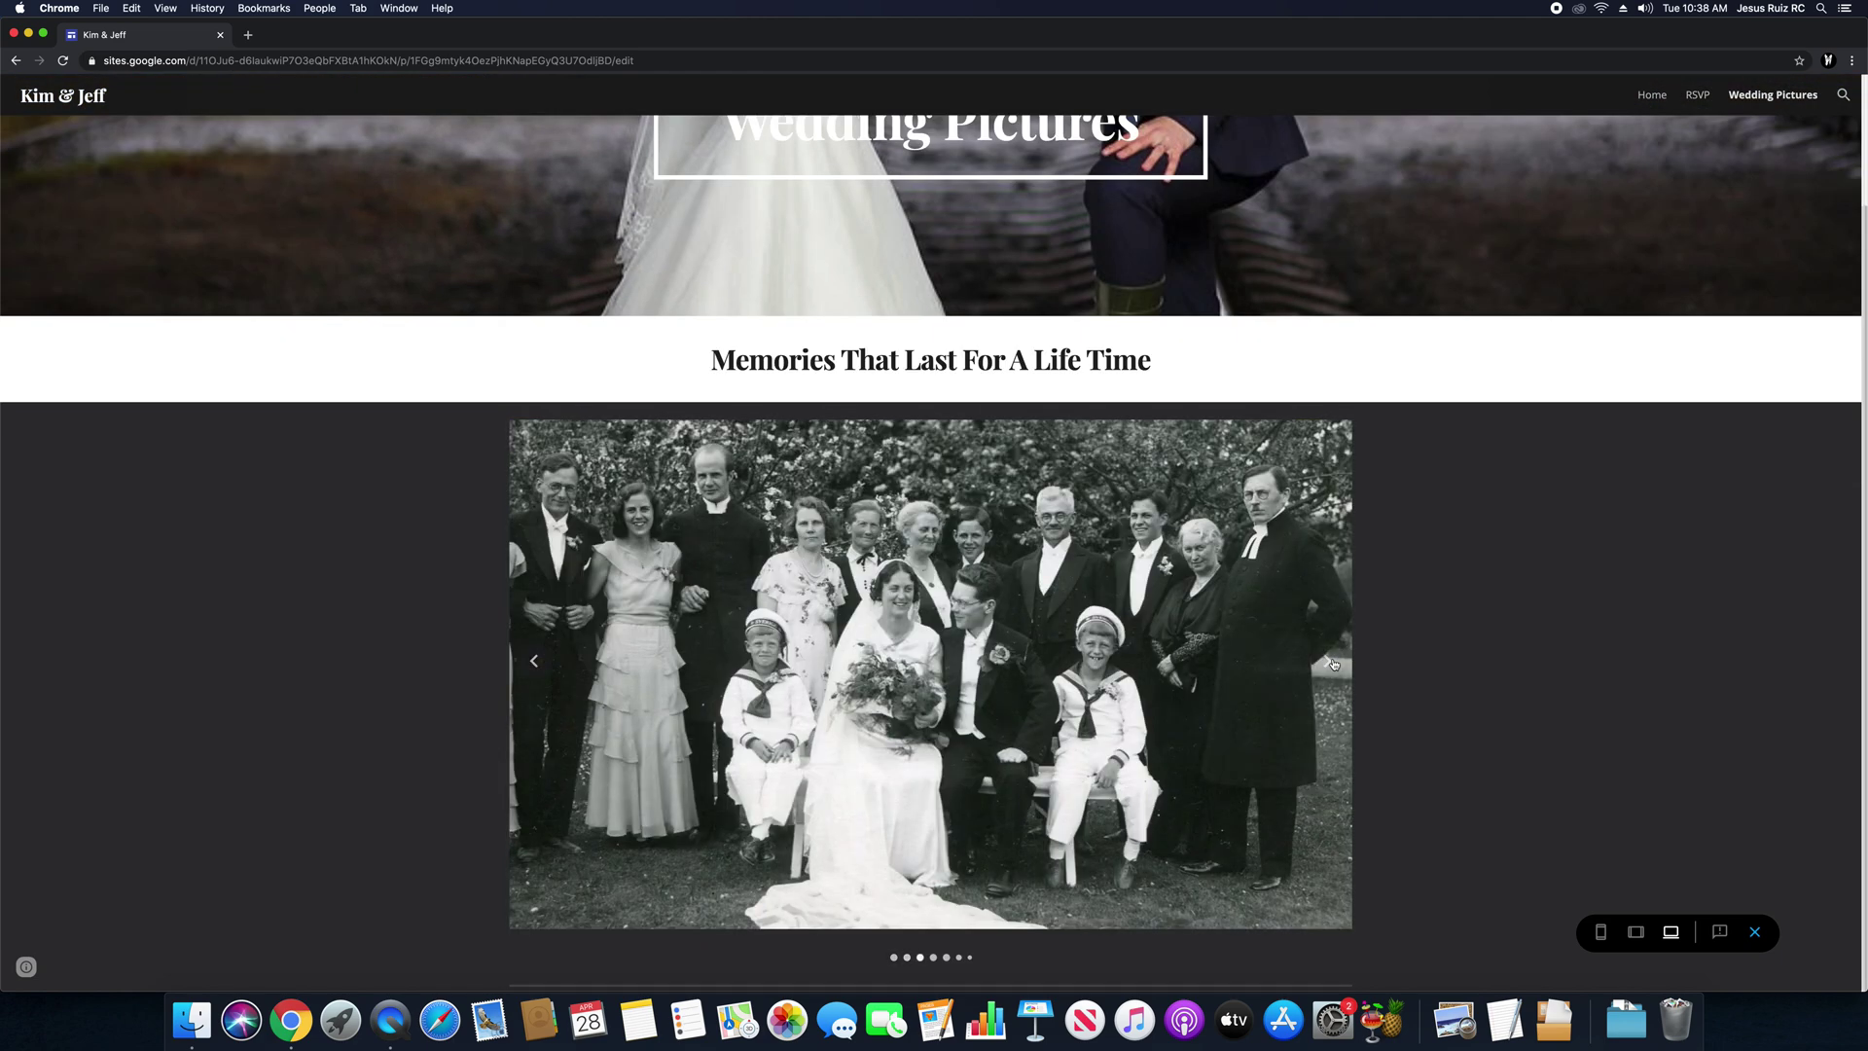
pyautogui.click(1333, 663)
pyautogui.click(1333, 663)
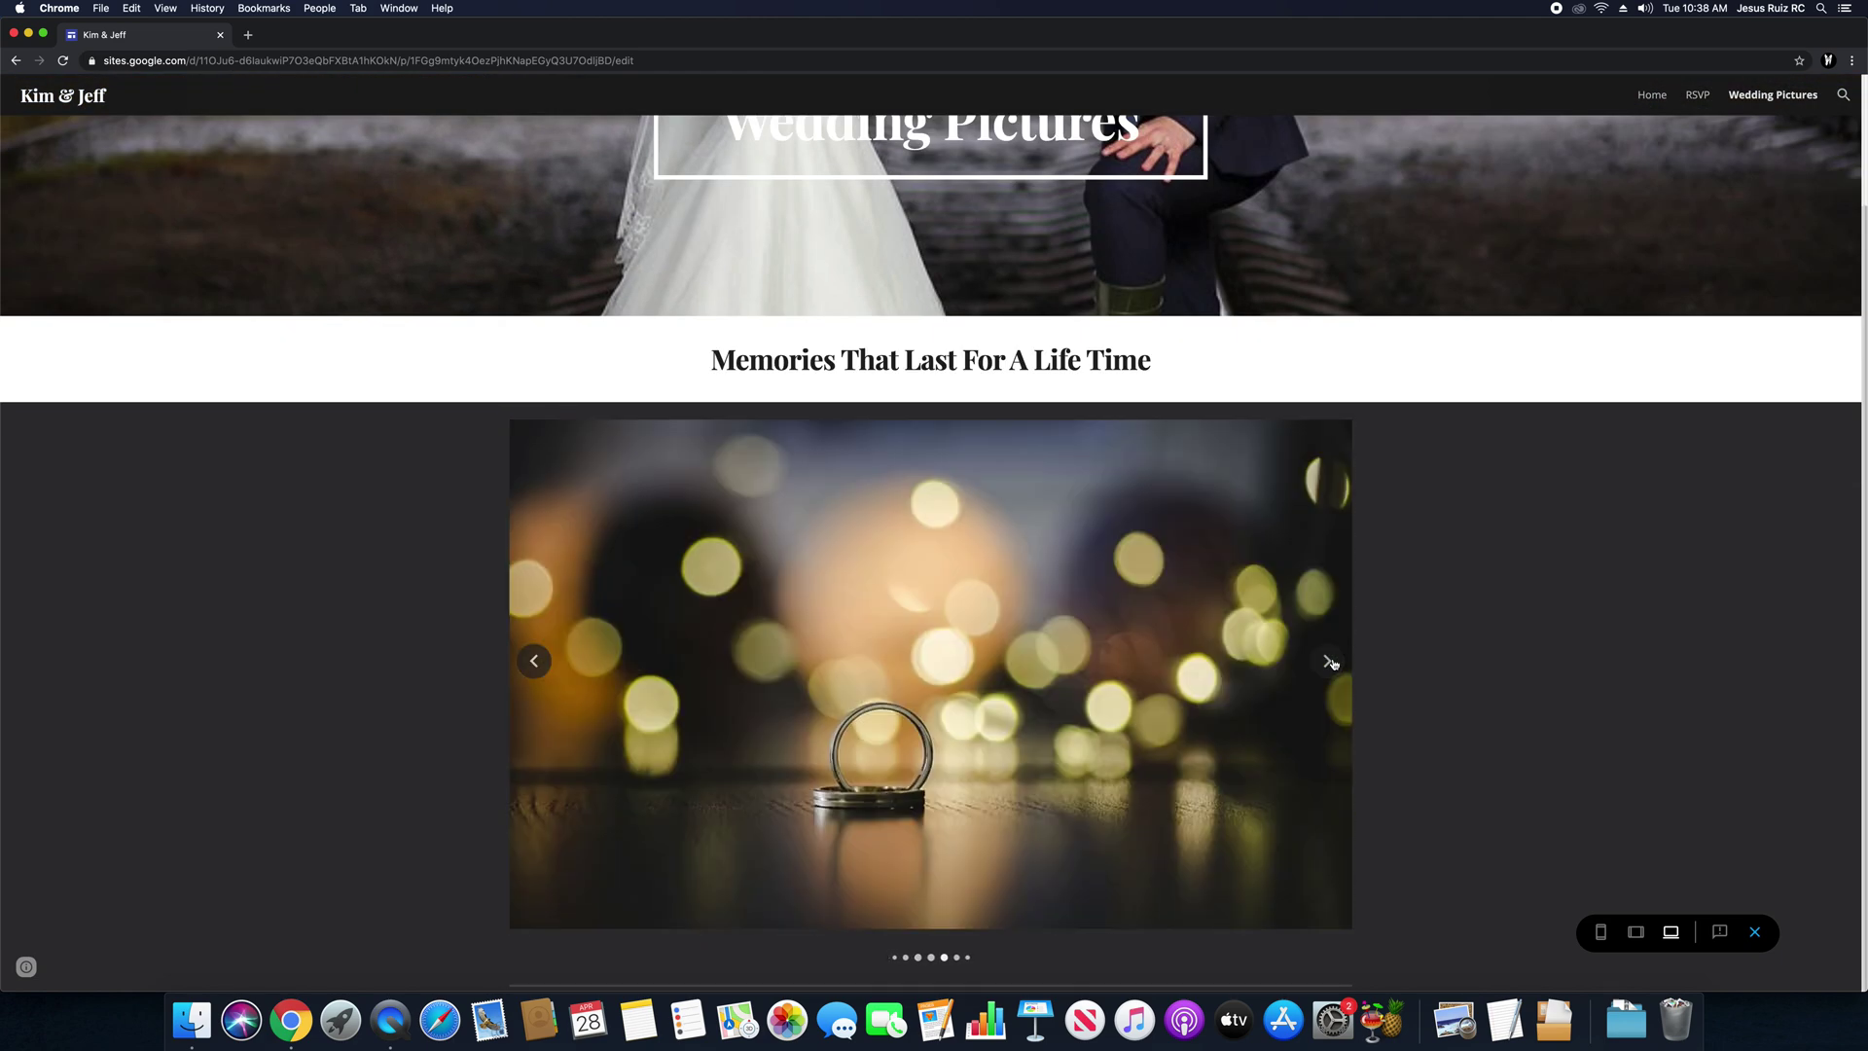
pyautogui.click(1330, 665)
pyautogui.click(1330, 665)
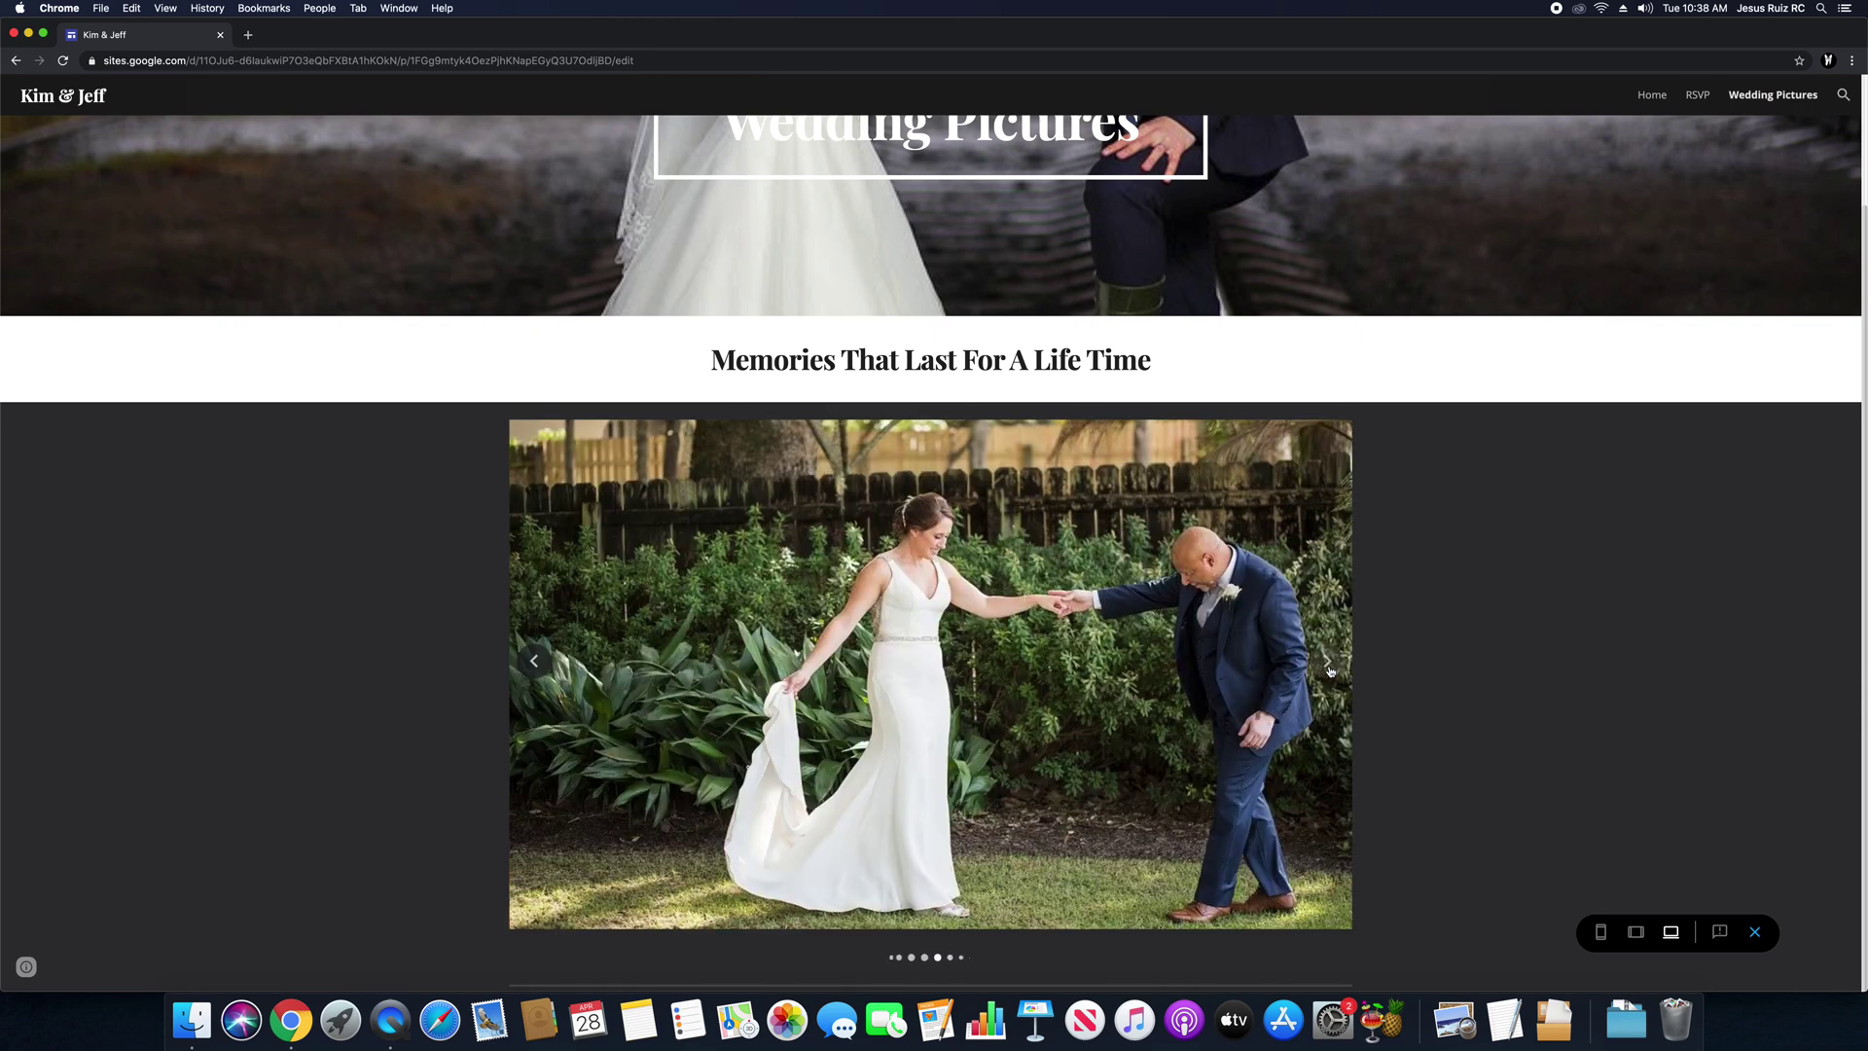
# Step: Examine the RSVP page in the preview and test the attendance question with "Yes, I'll be there"
pyautogui.scroll(3, 1458, 371)
pyautogui.click(1698, 95)
pyautogui.scroll(-3, 1094, 559)
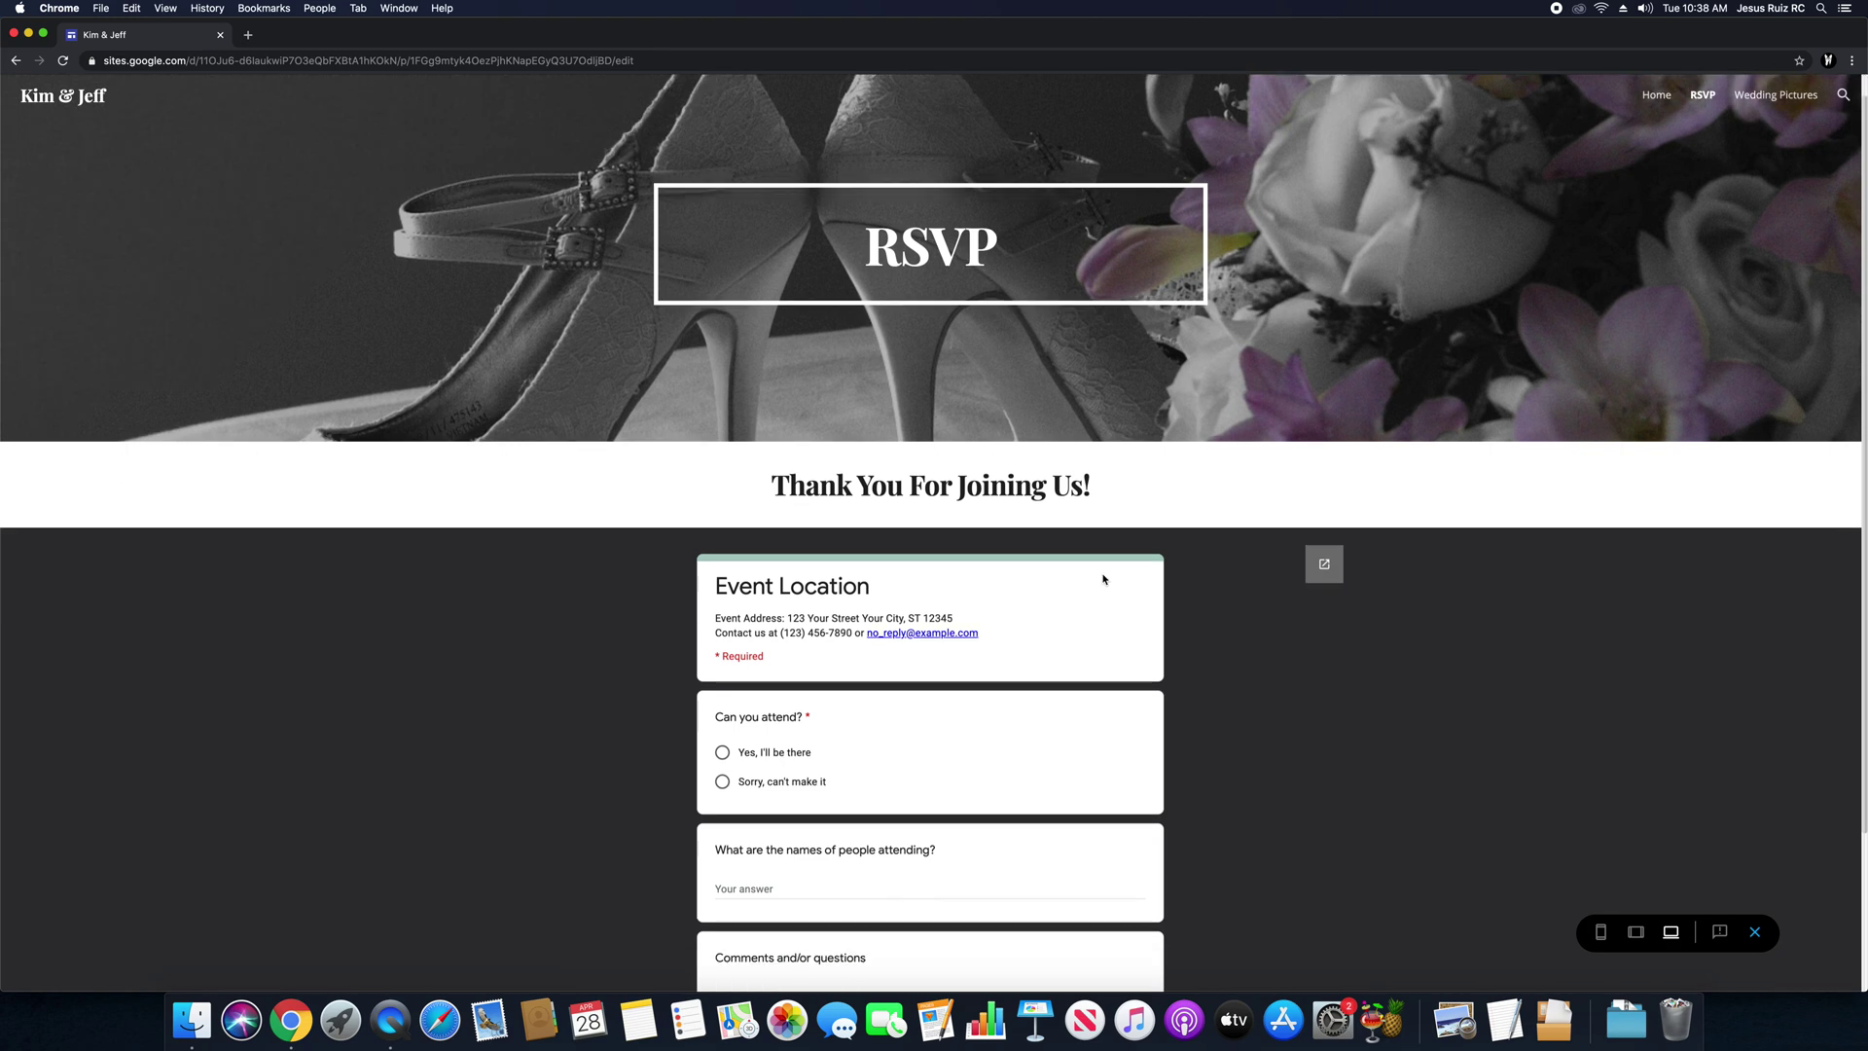
pyautogui.click(724, 559)
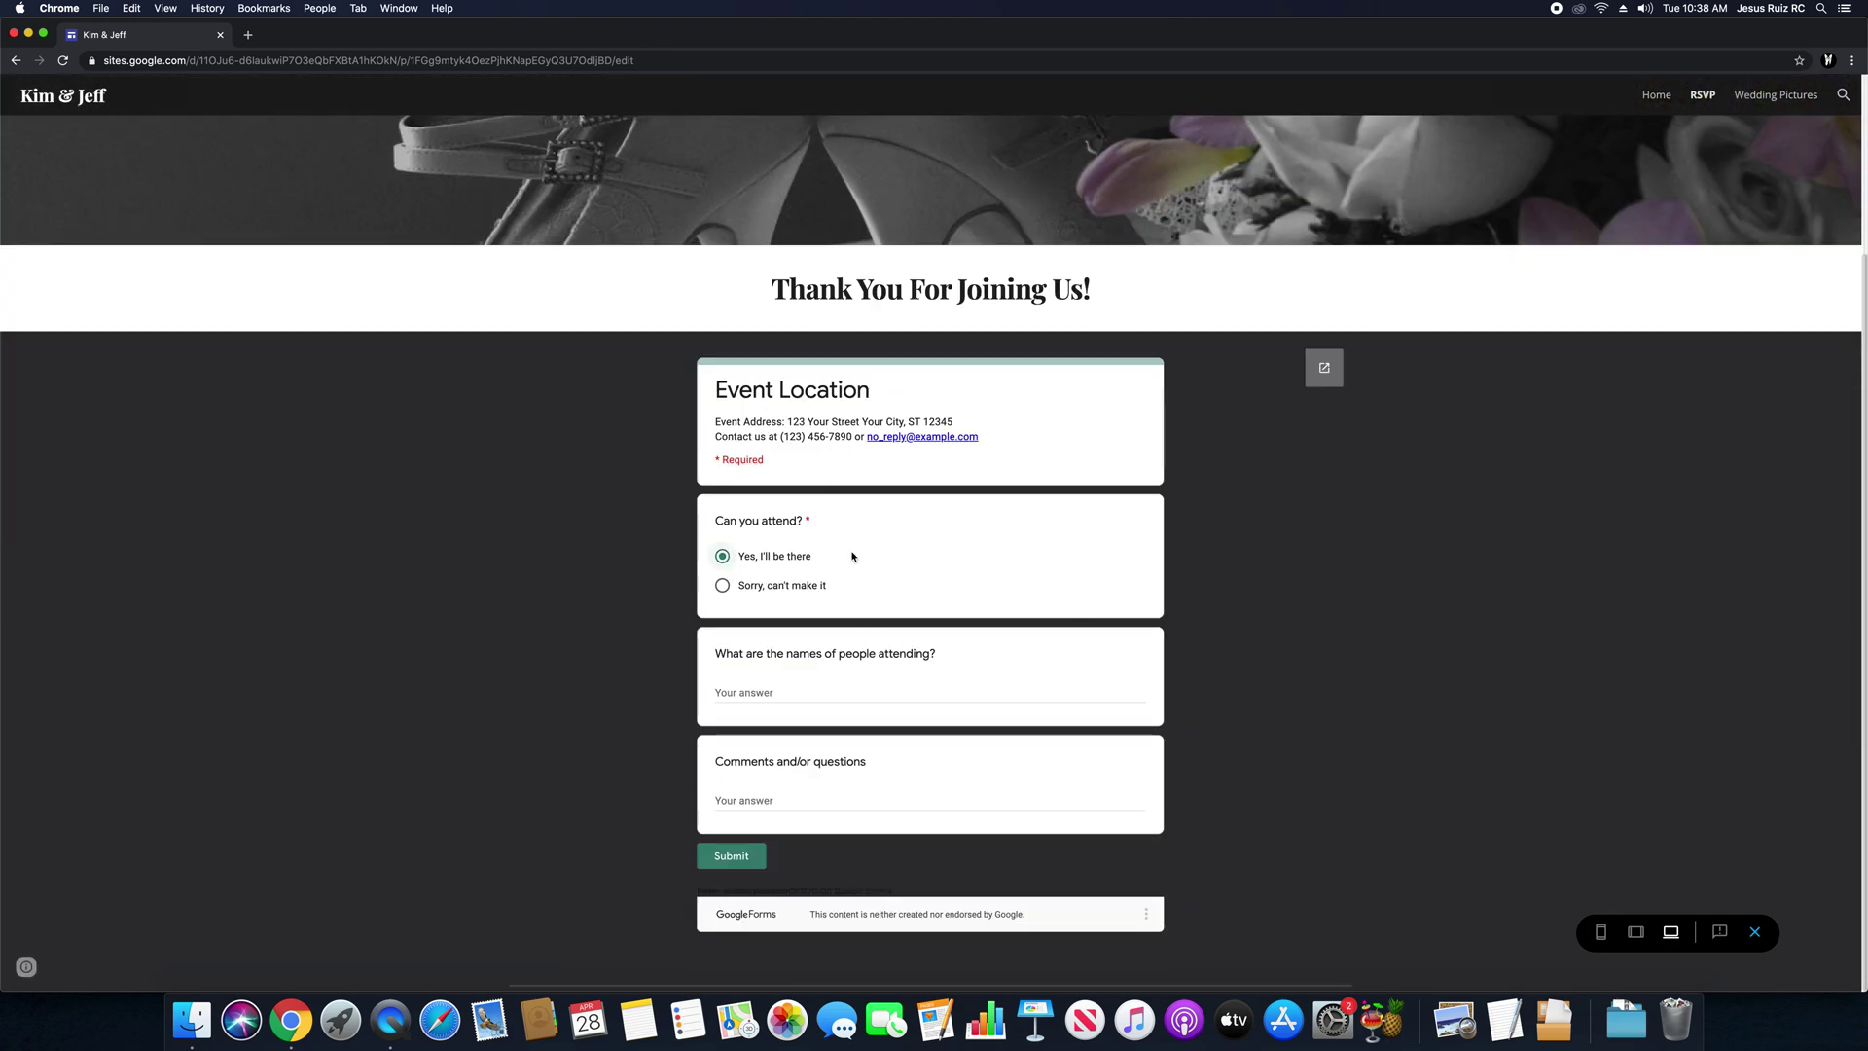
pyautogui.scroll(3, 972, 570)
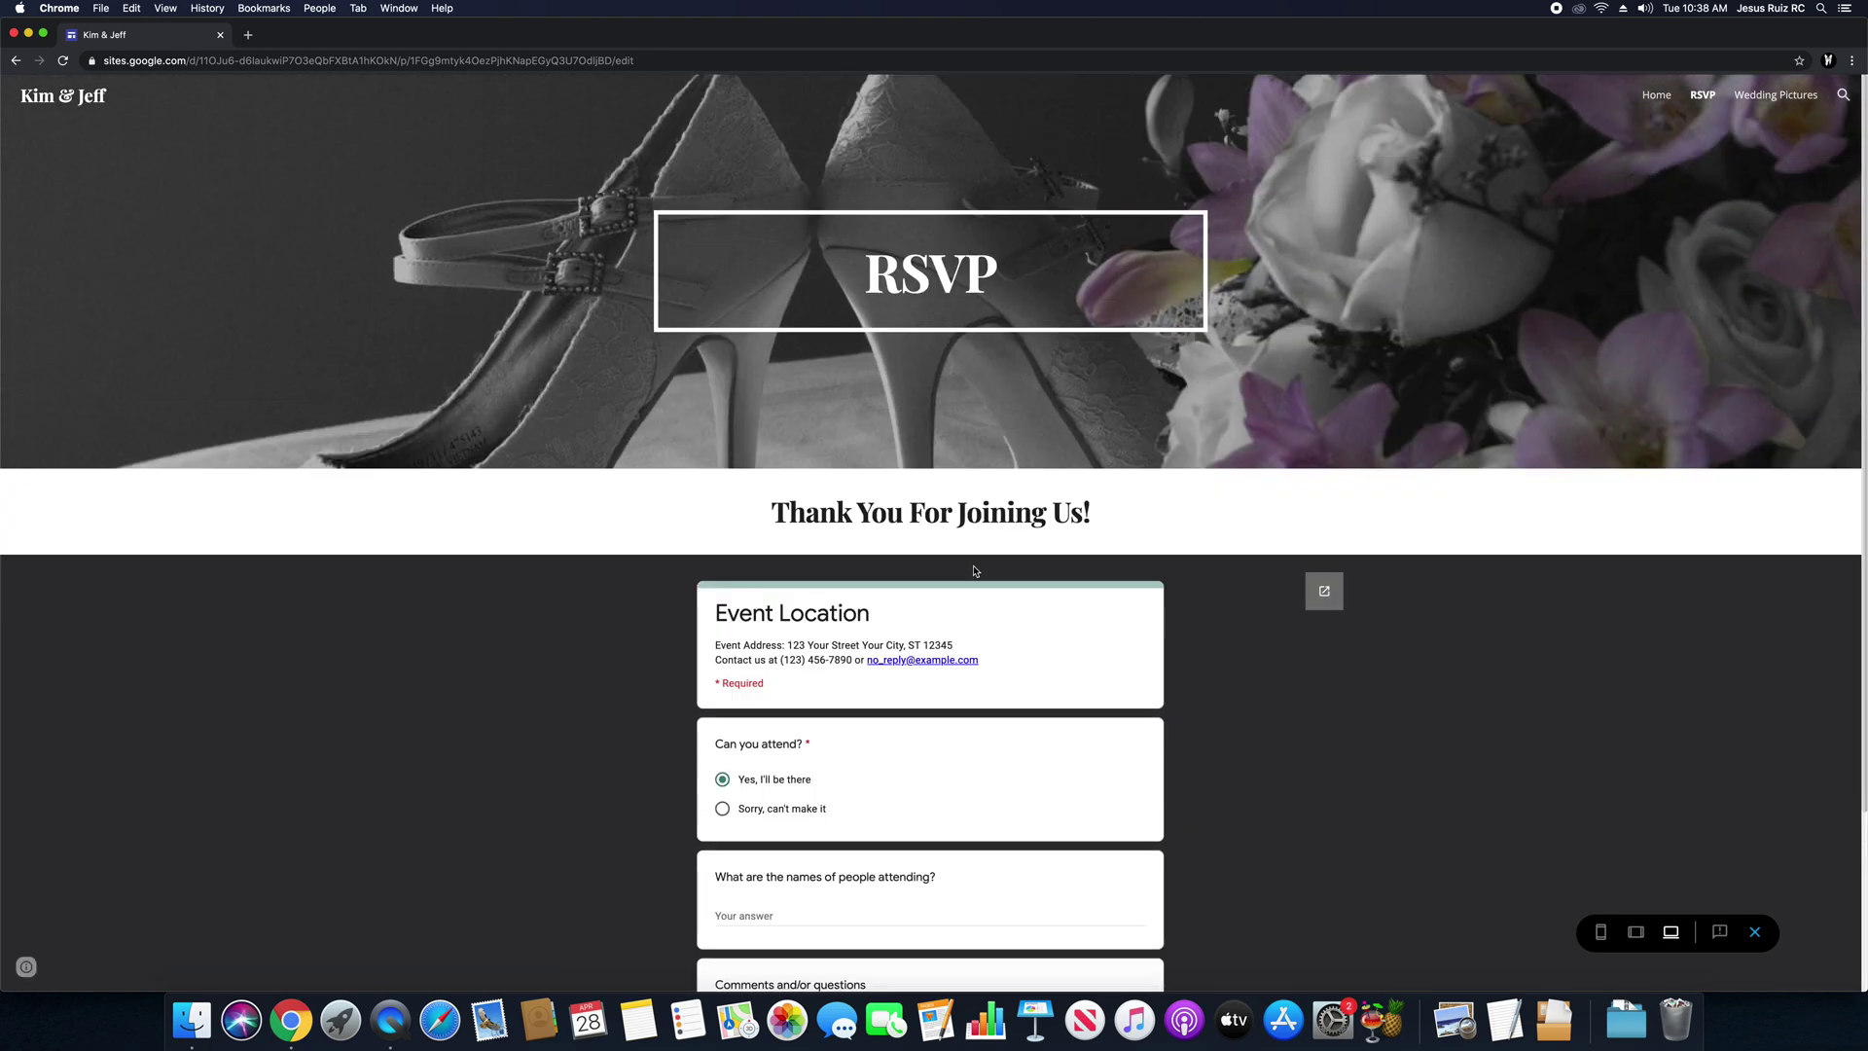
# Step: Review the Home page's header, RSVP button, Ceremony and Reception sections in the preview, and close the preview
pyautogui.click(1664, 102)
pyautogui.click(1043, 323)
pyautogui.scroll(-3, 1039, 451)
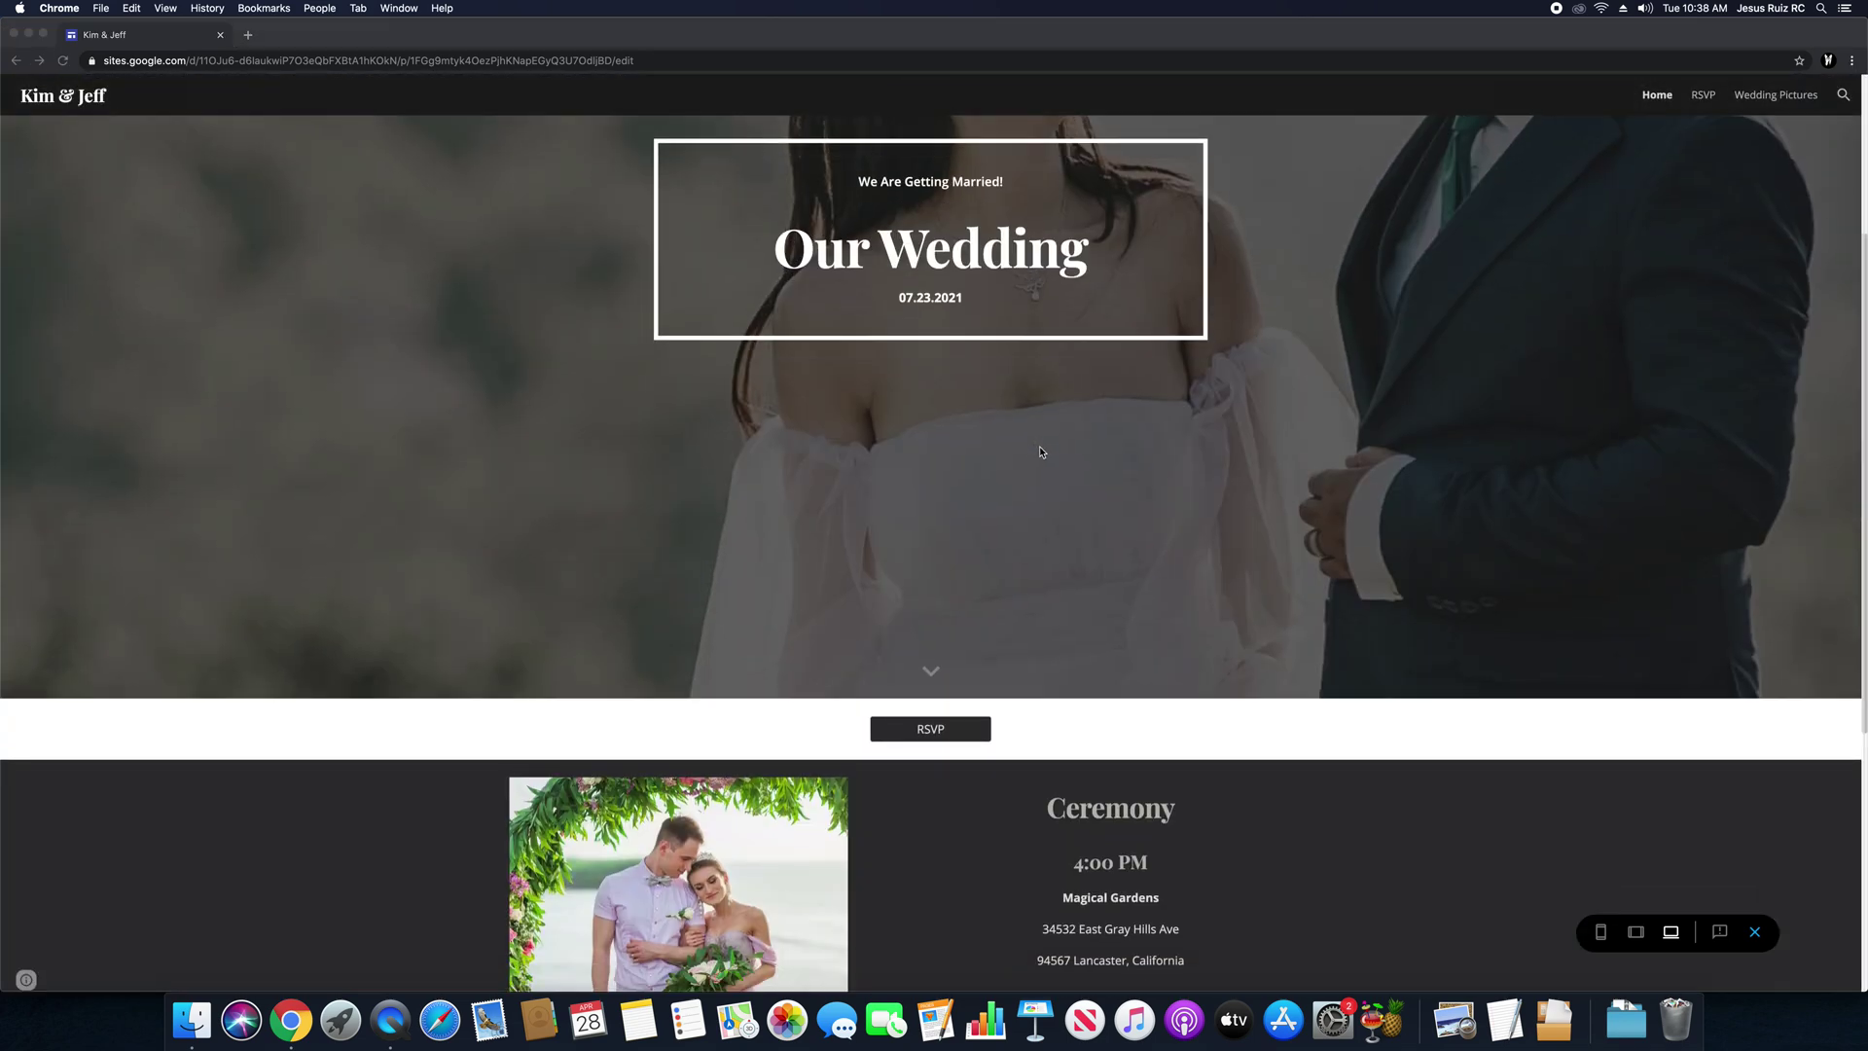
pyautogui.scroll(-5, 1039, 450)
pyautogui.scroll(10, 1041, 451)
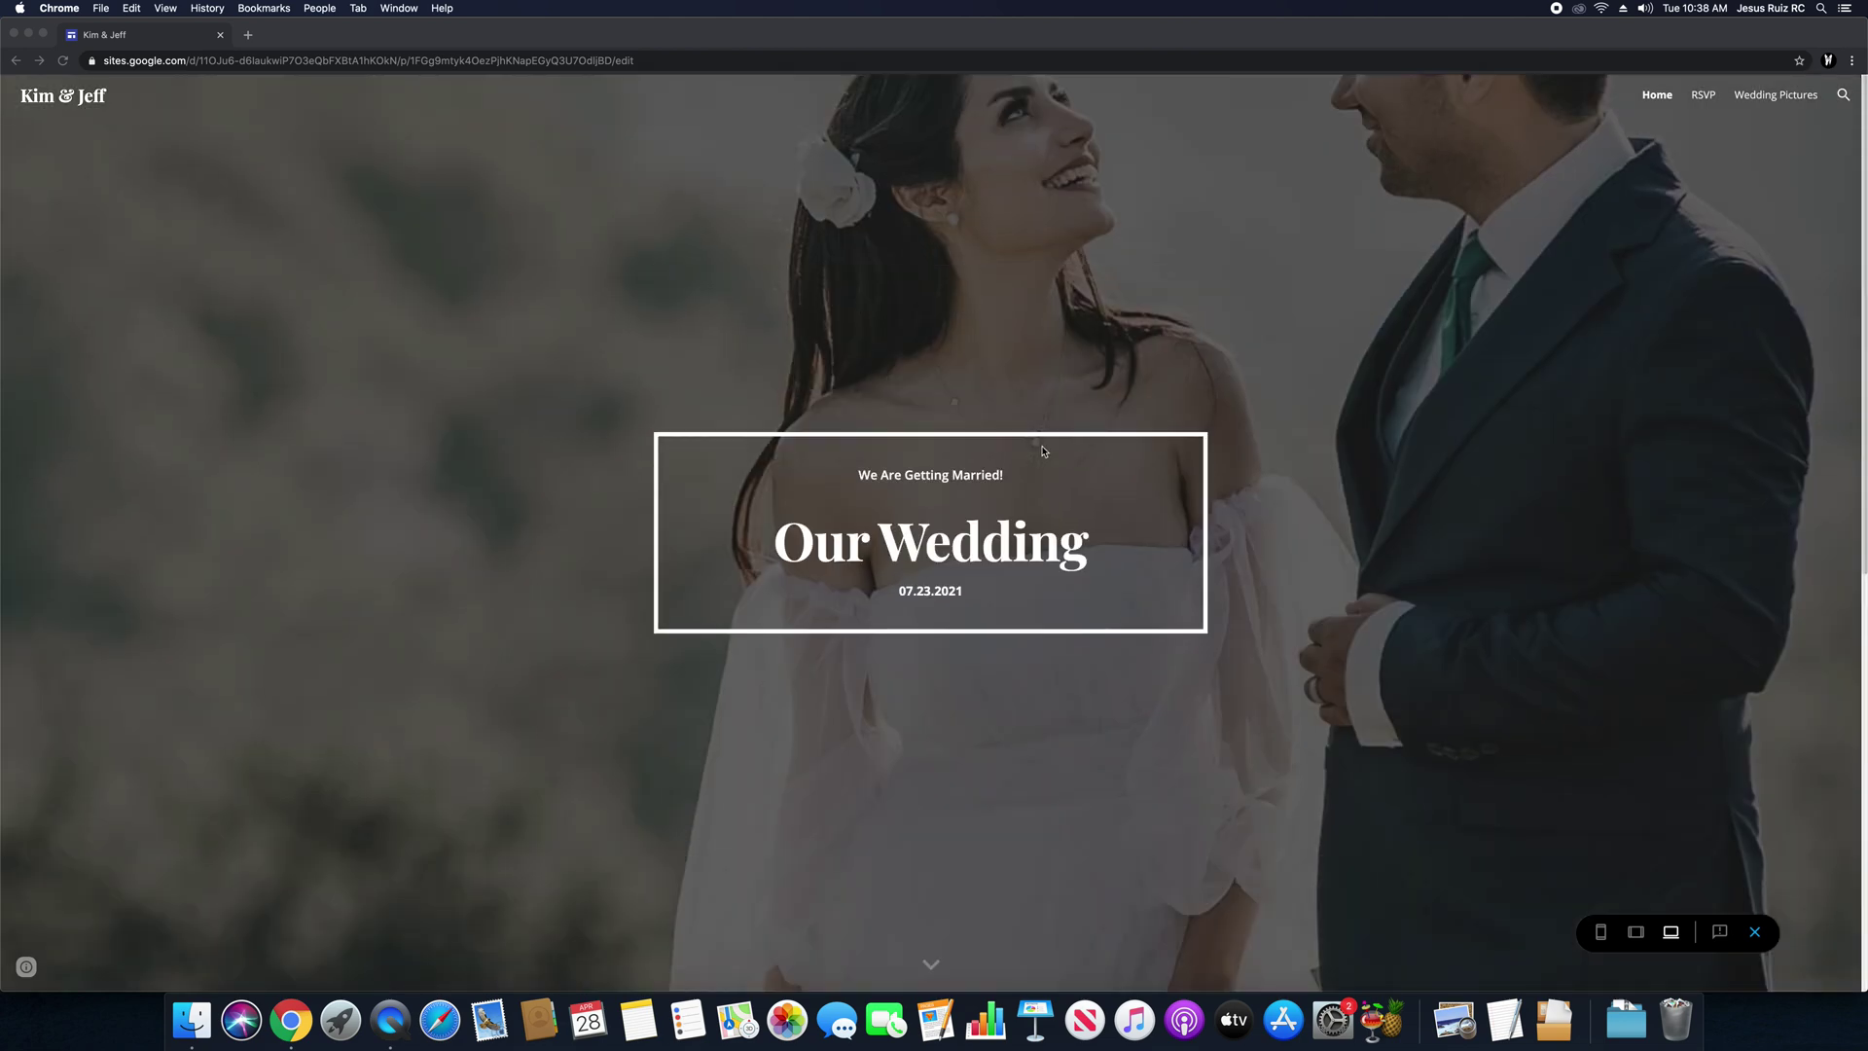
pyautogui.scroll(-7, 1288, 384)
pyautogui.scroll(7, 1319, 384)
pyautogui.scroll(-7, 934, 649)
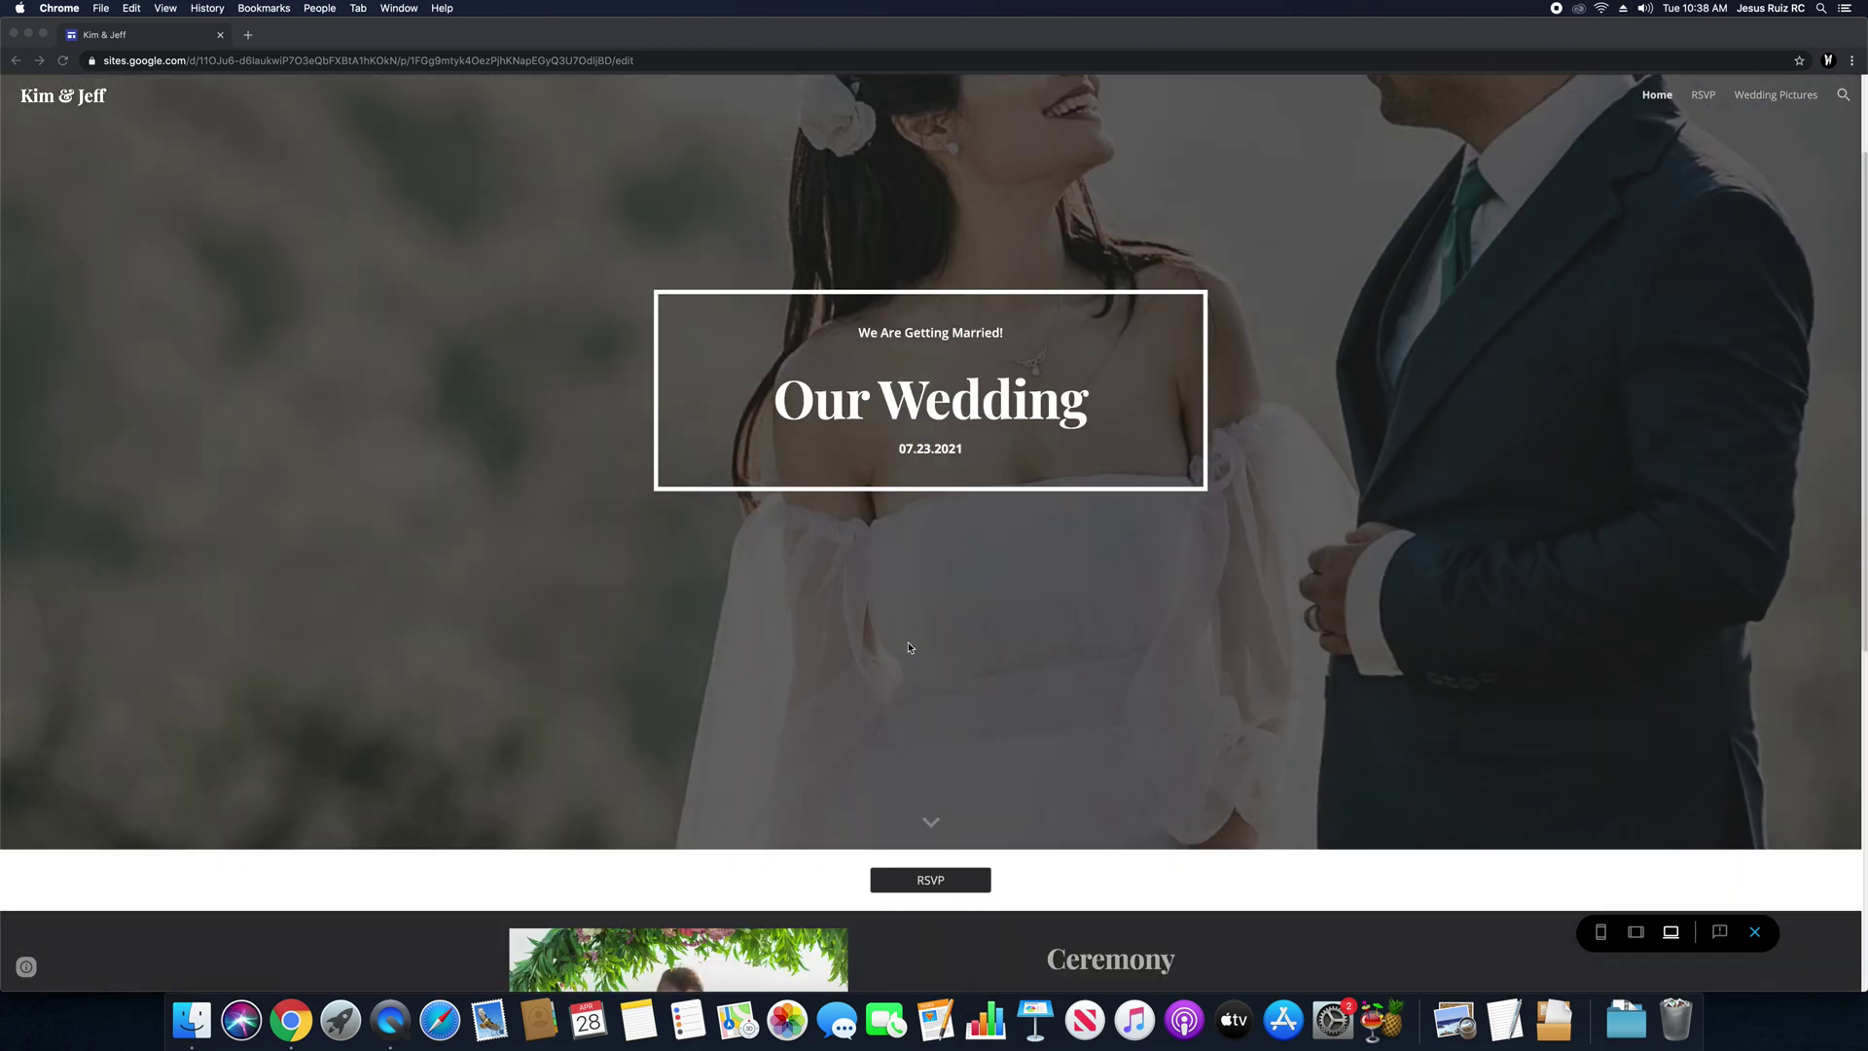
pyautogui.scroll(7, 909, 652)
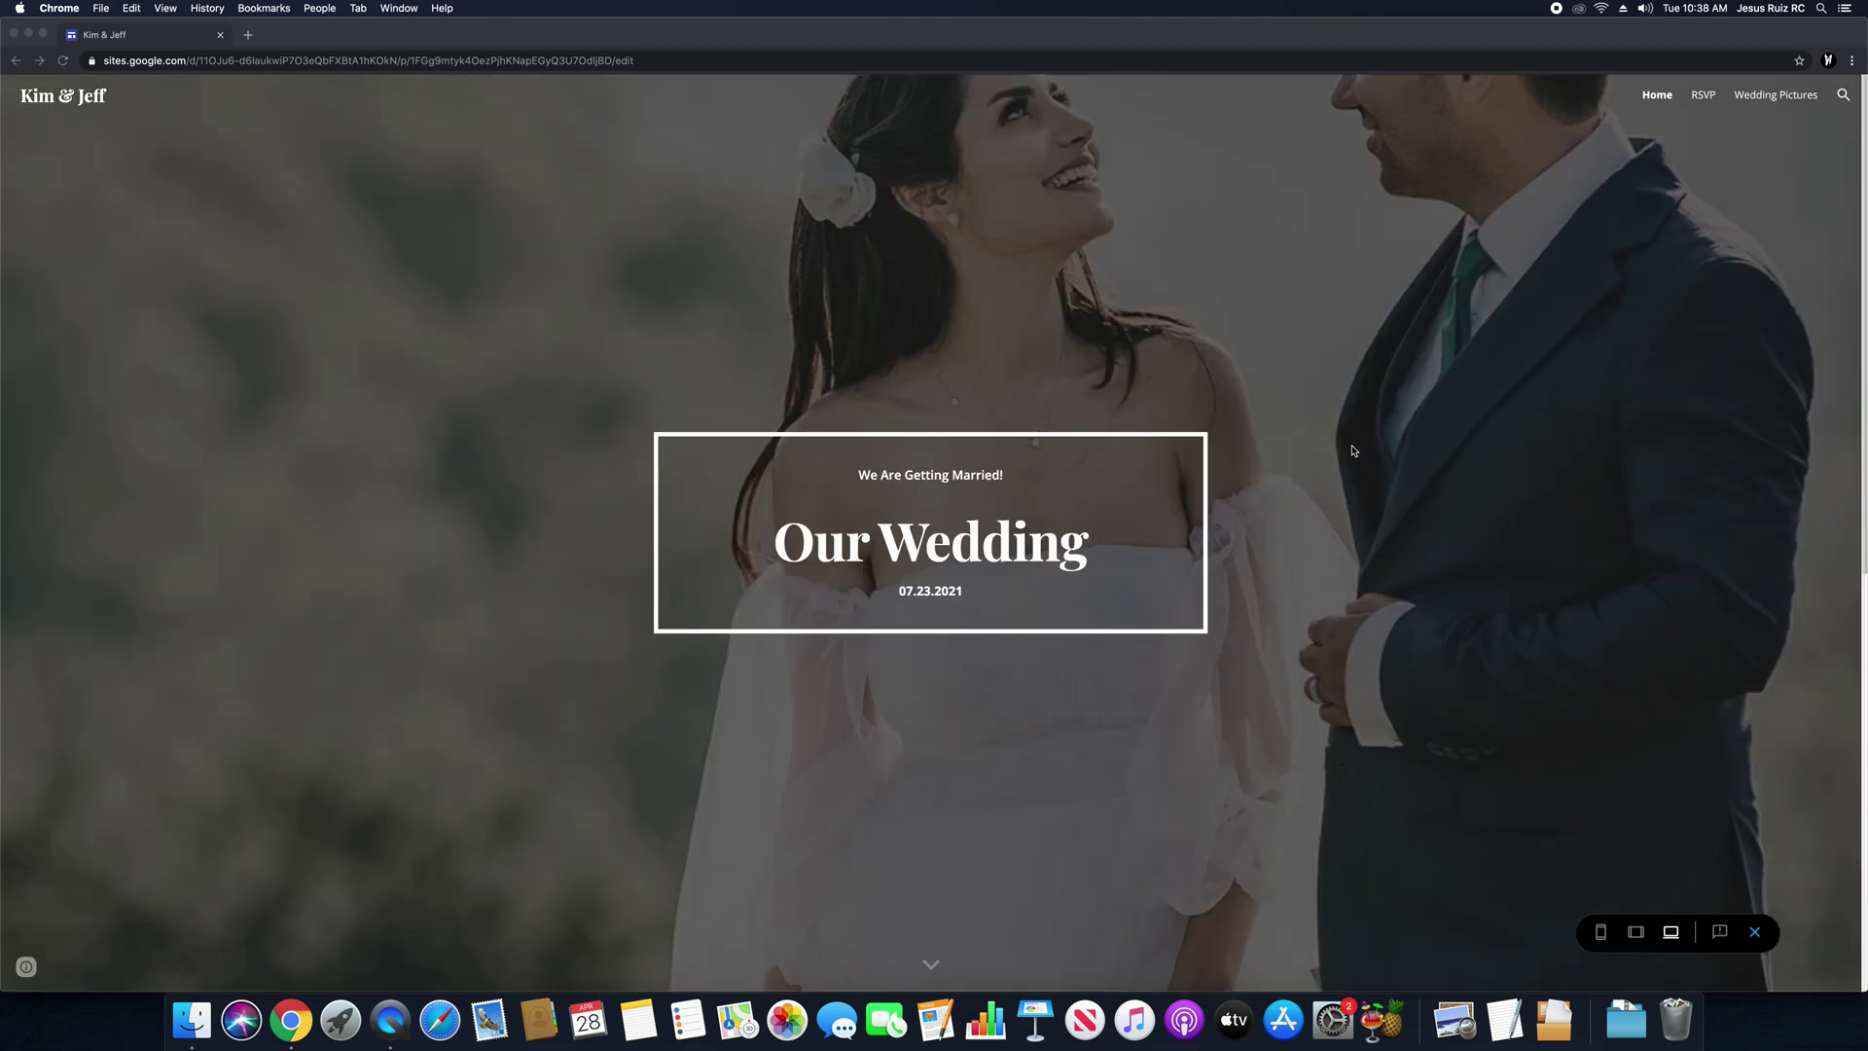
pyautogui.scroll(-7, 1039, 600)
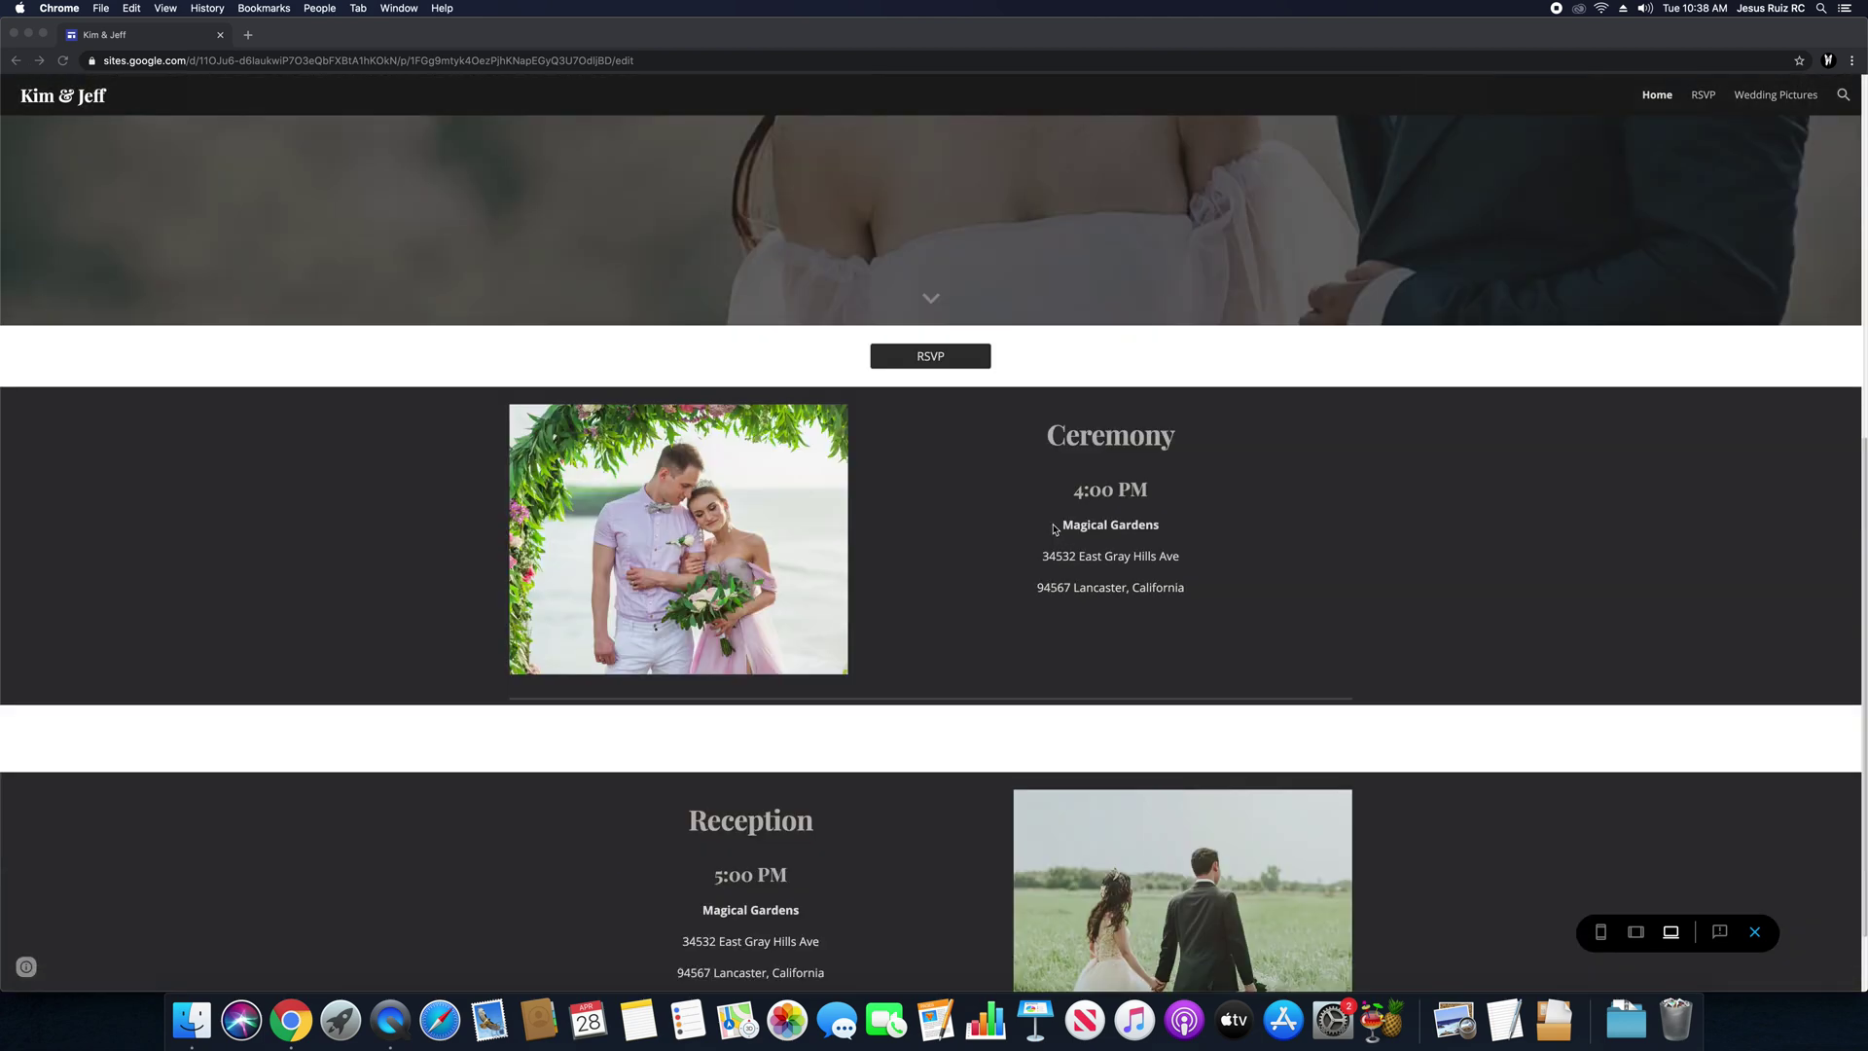
pyautogui.scroll(7, 1086, 538)
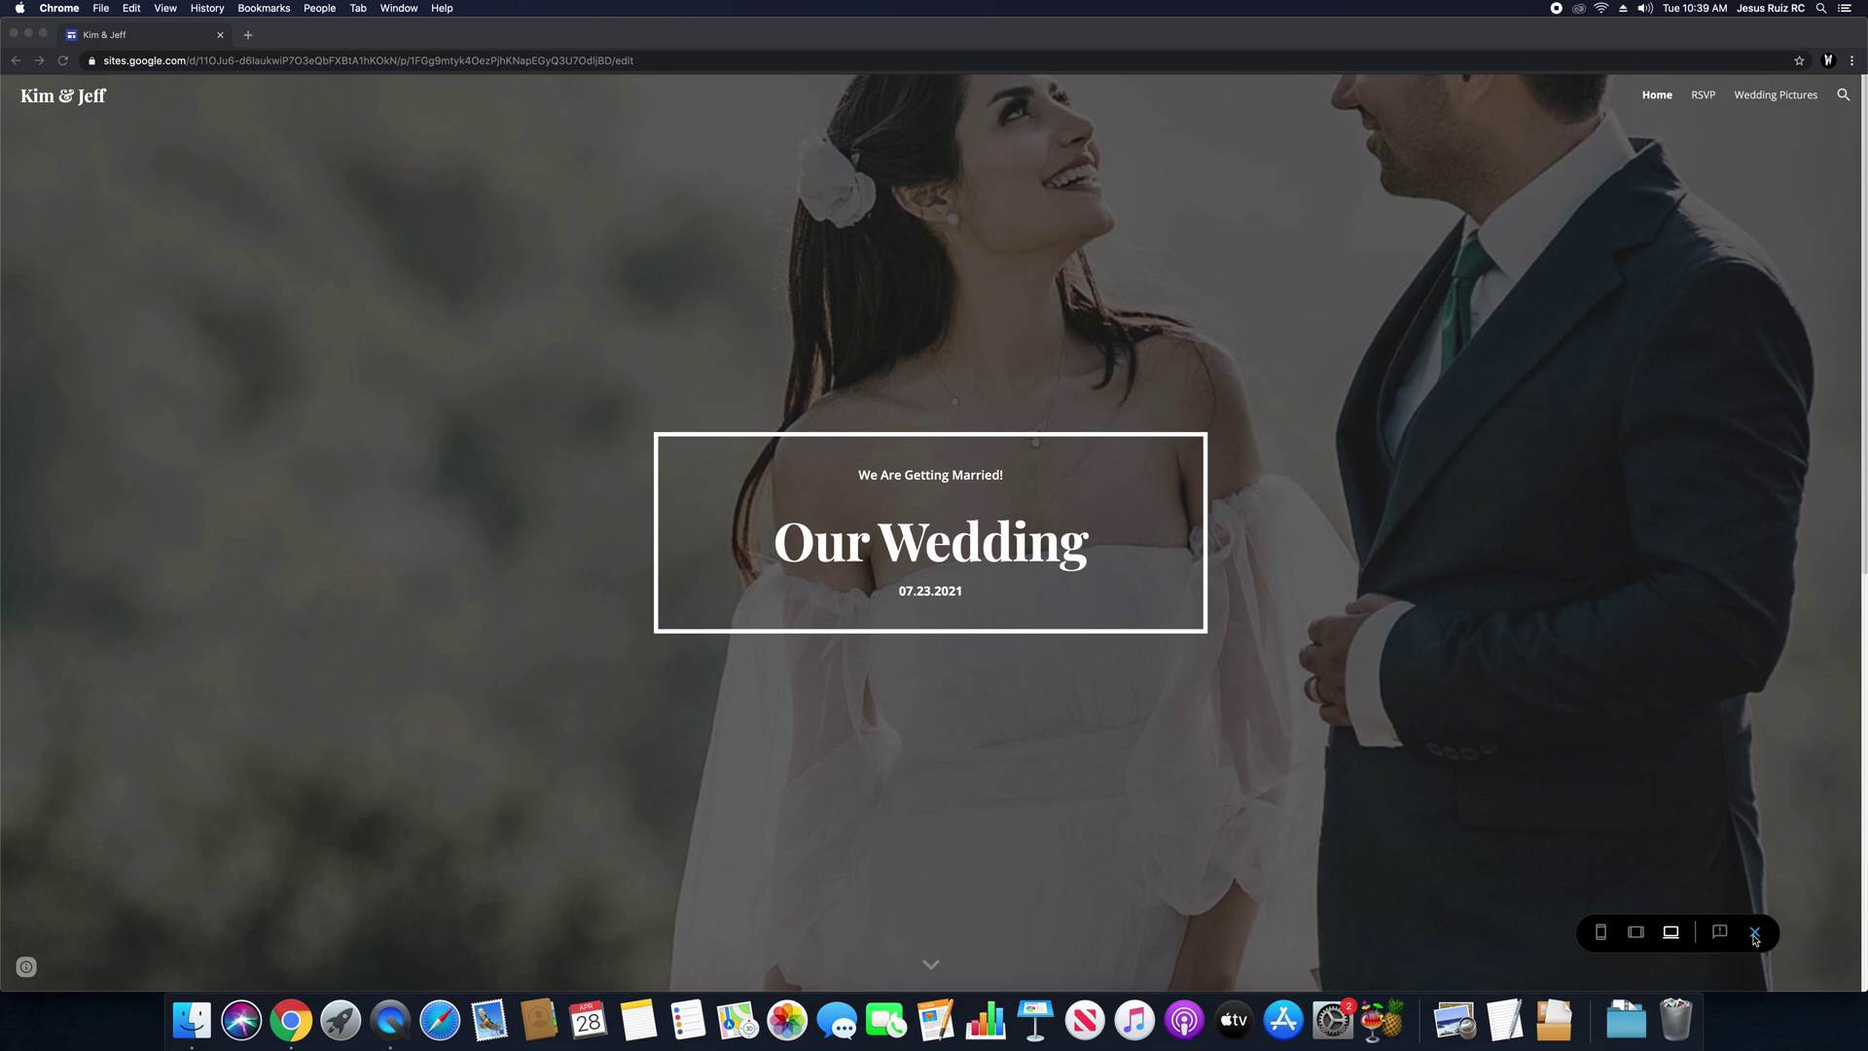
pyautogui.click(1756, 935)
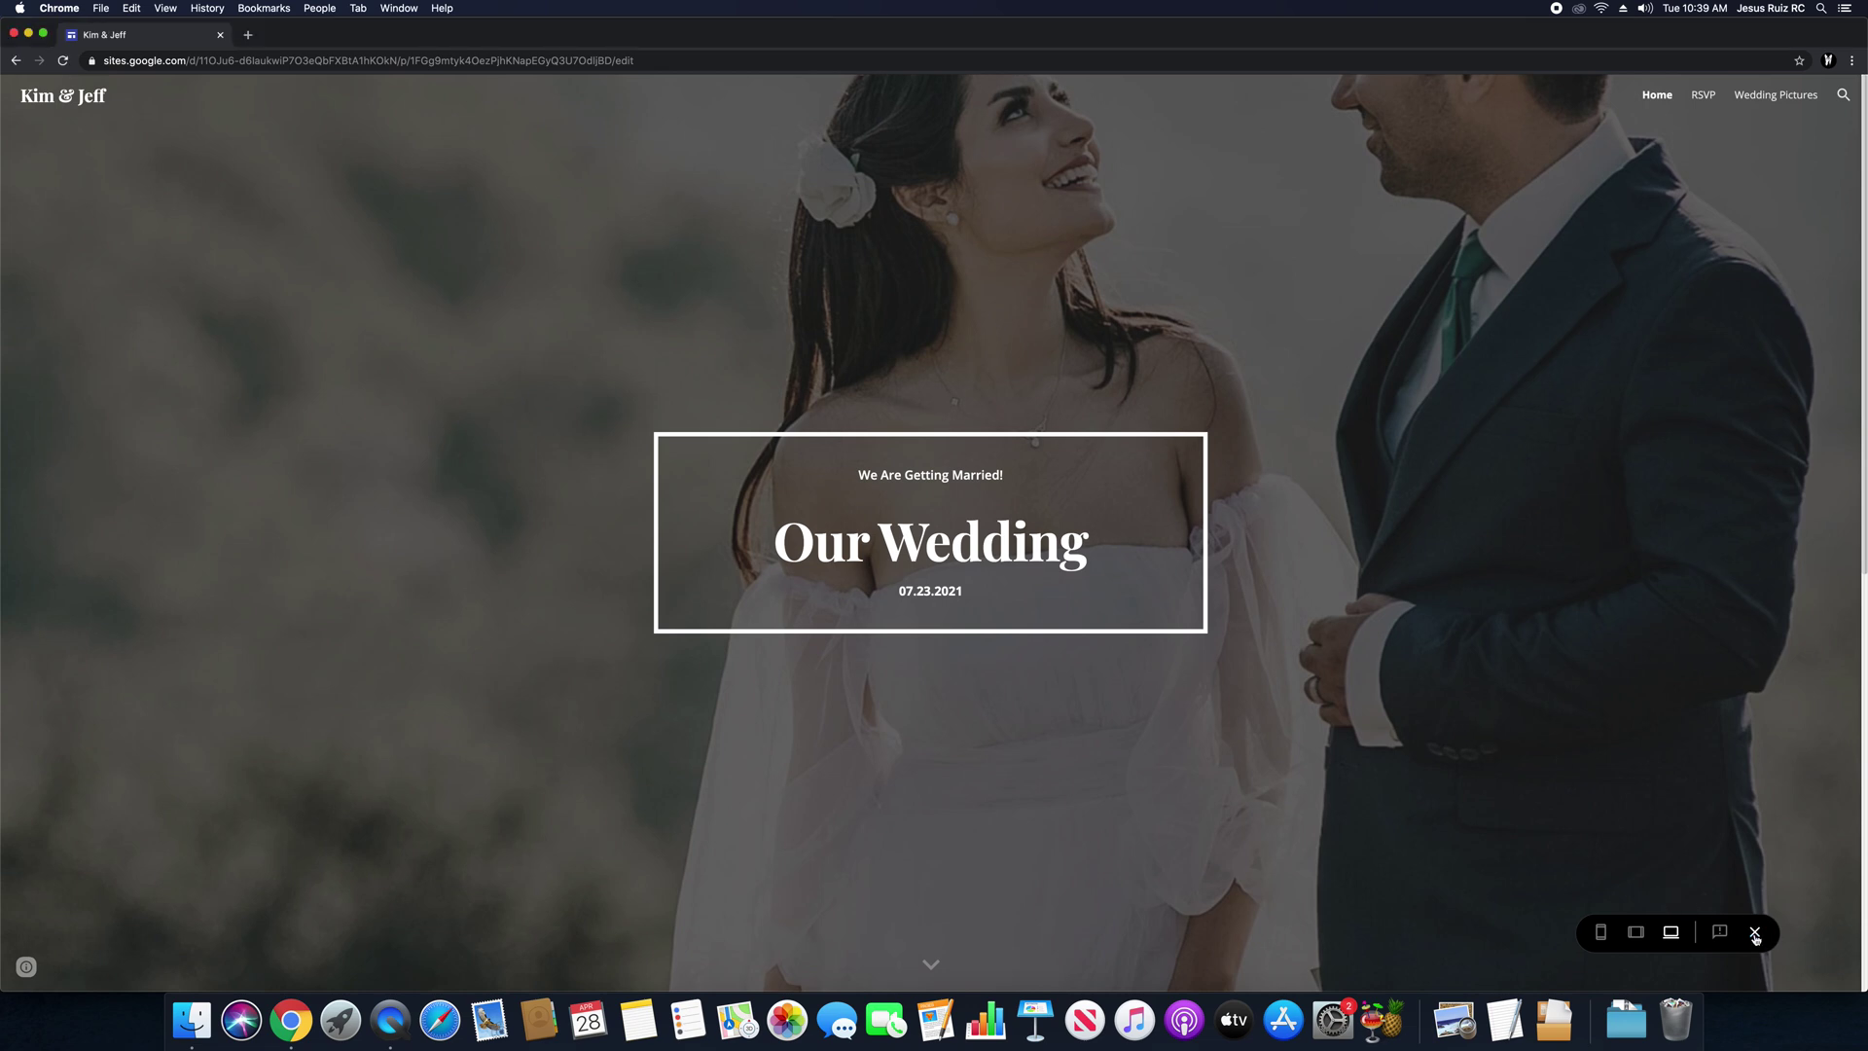
pyautogui.click(1756, 934)
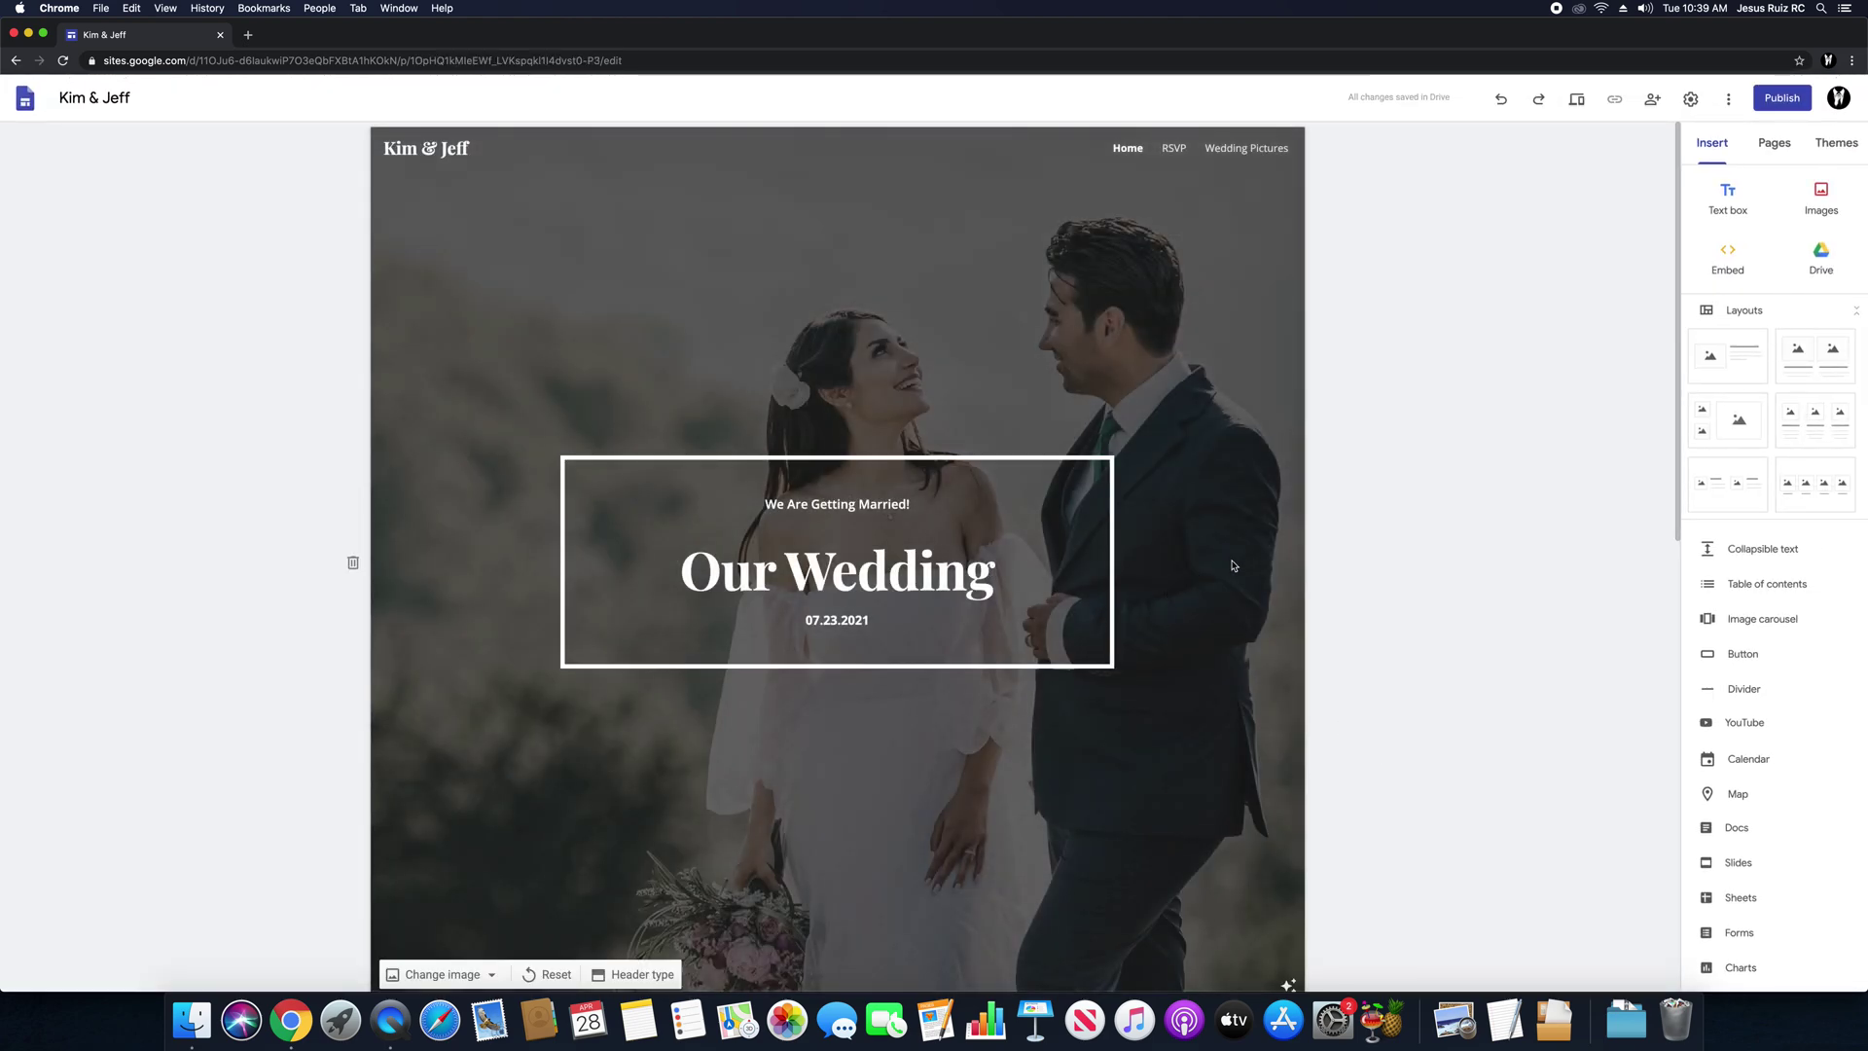
# Step: Publish the wedding site to the web under the web address kim-jeff
pyautogui.scroll(-5, 1401, 508)
pyautogui.scroll(3, 1420, 506)
pyautogui.scroll(2, 1426, 509)
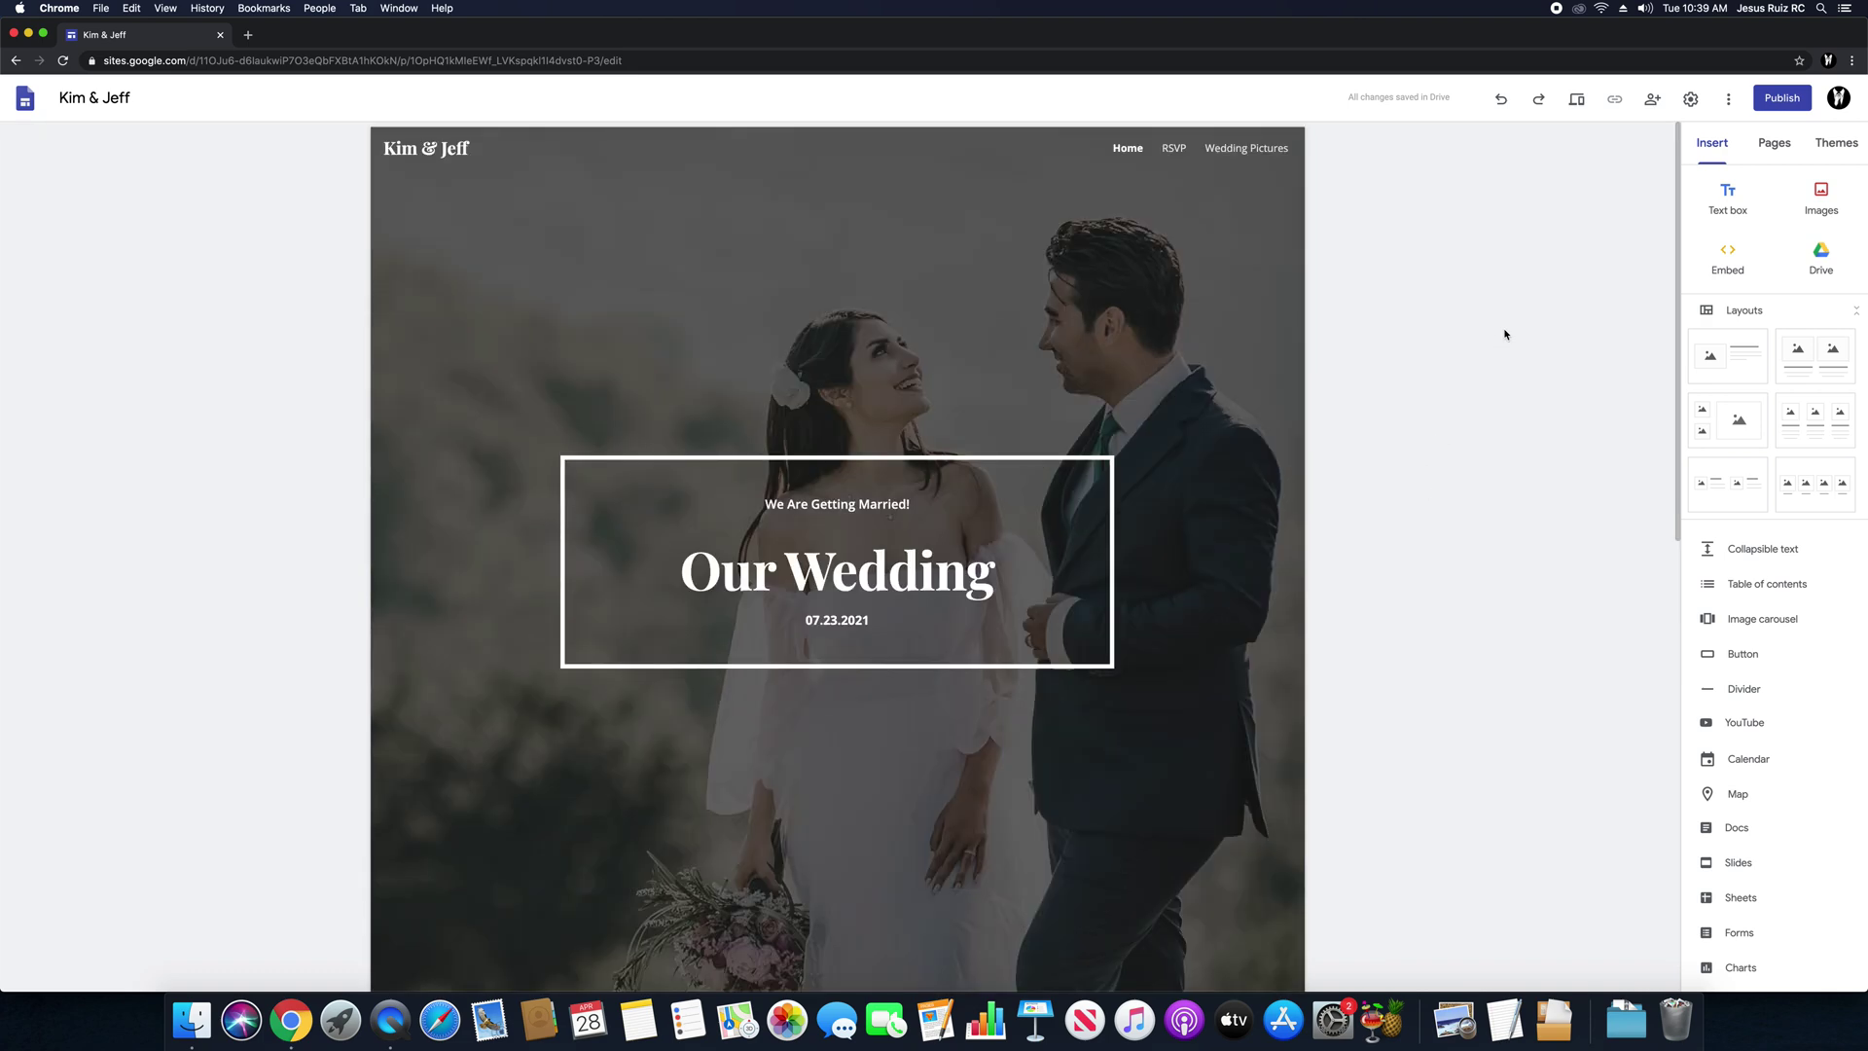
pyautogui.click(1783, 98)
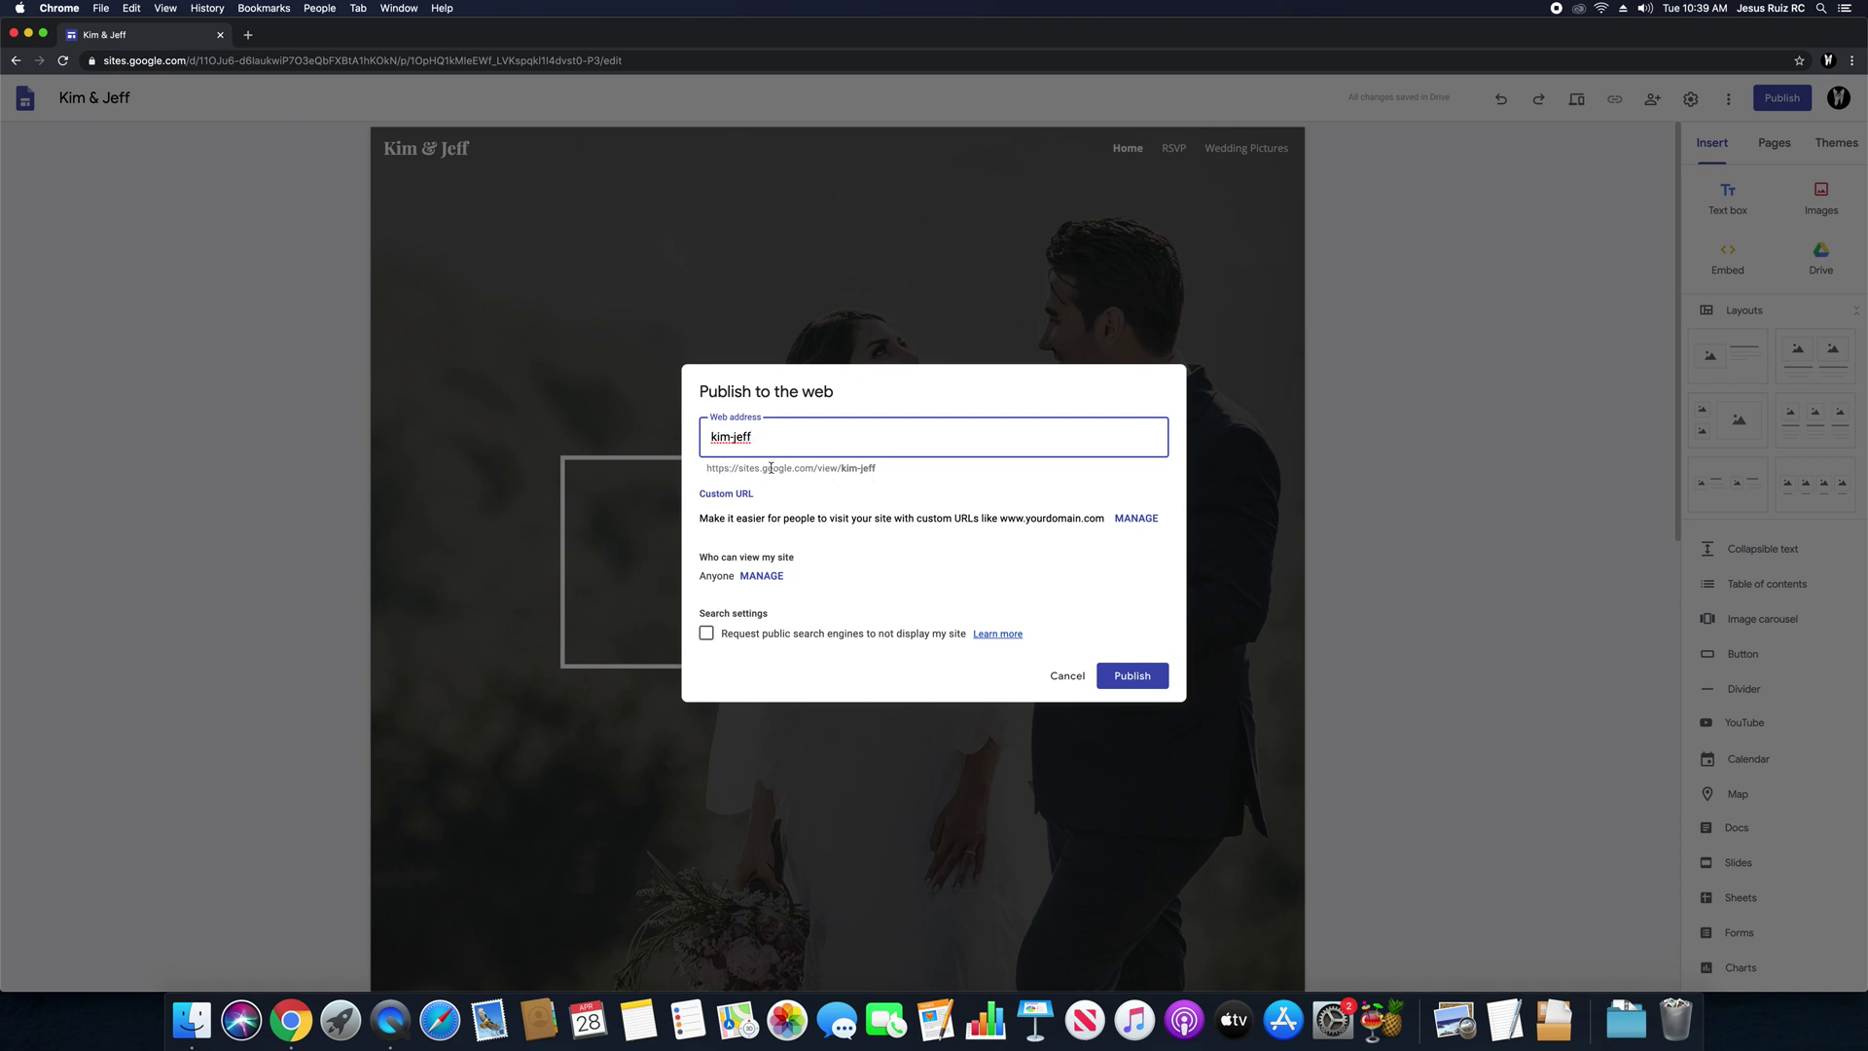
pyautogui.moveTo(712, 472); pyautogui.dragTo(900, 483)
pyautogui.click(837, 472)
pyautogui.moveTo(707, 472)
pyautogui.mouseDown()
pyautogui.moveTo(874, 473)
pyautogui.moveTo(718, 472)
pyautogui.mouseUp()
pyautogui.click(709, 469)
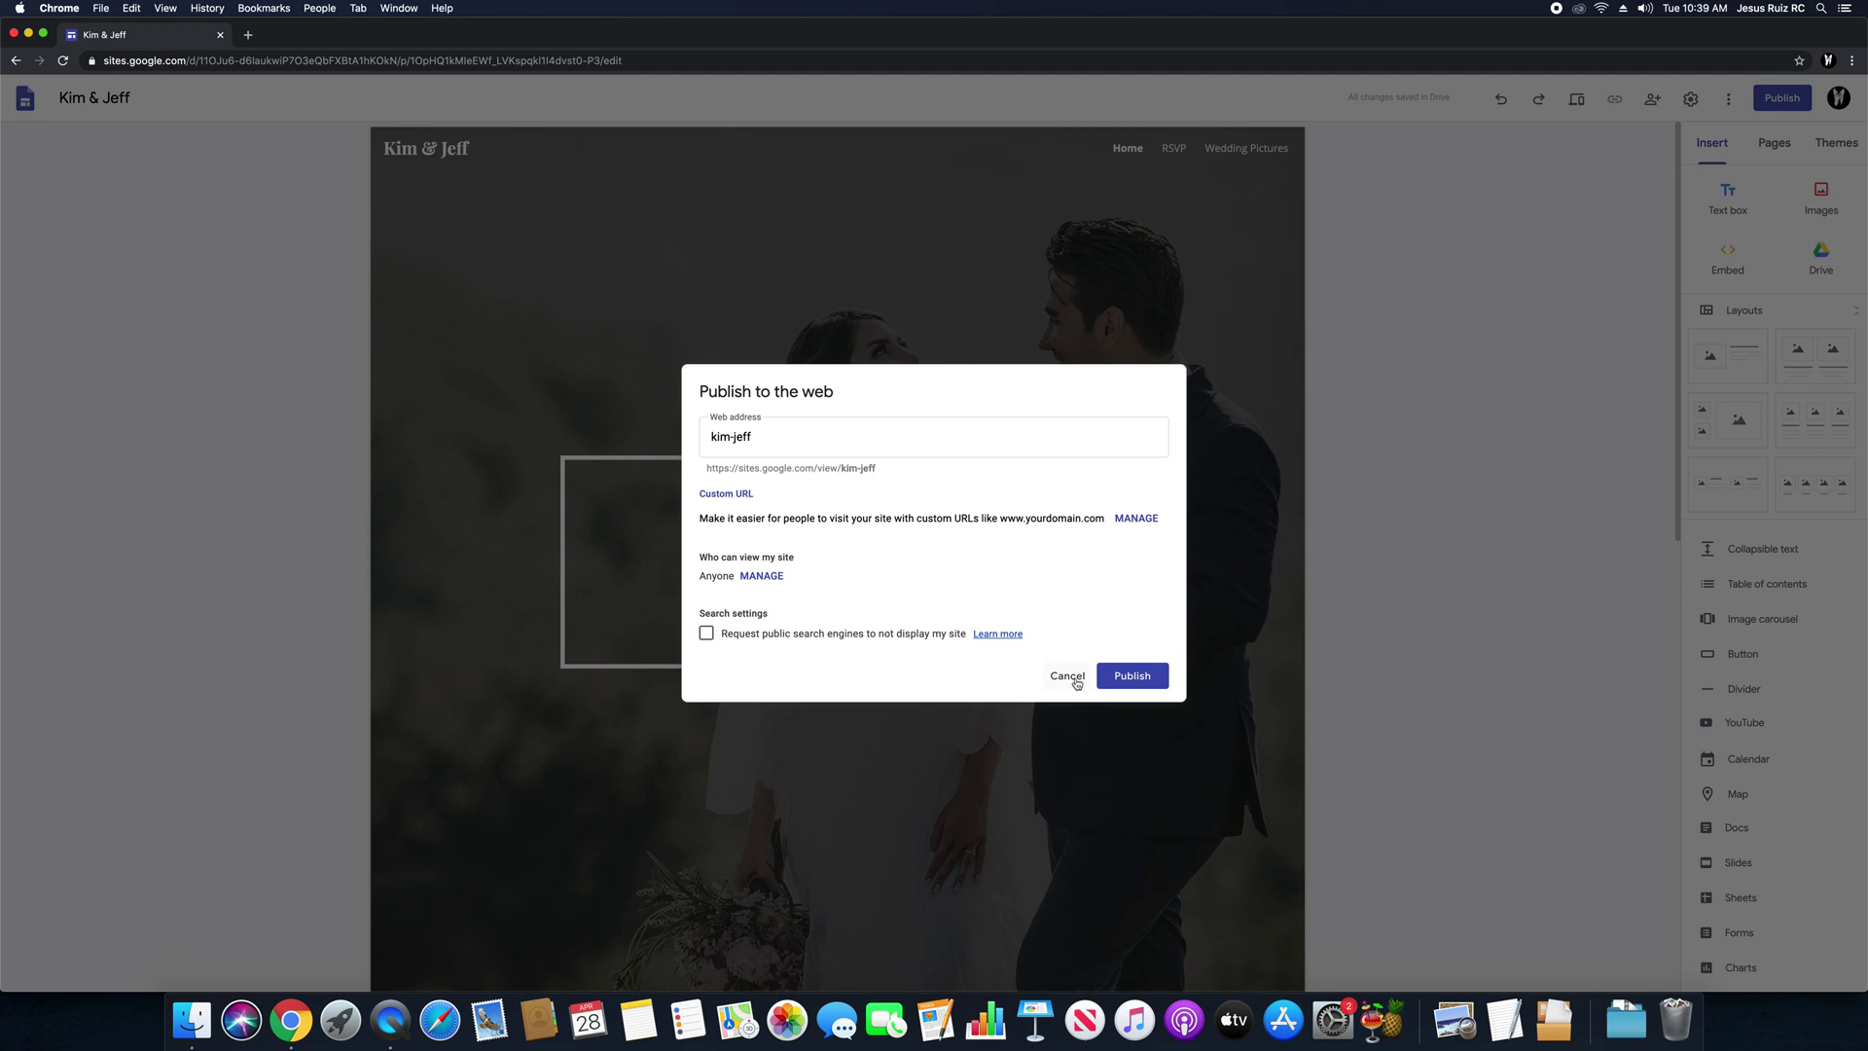
pyautogui.click(1132, 679)
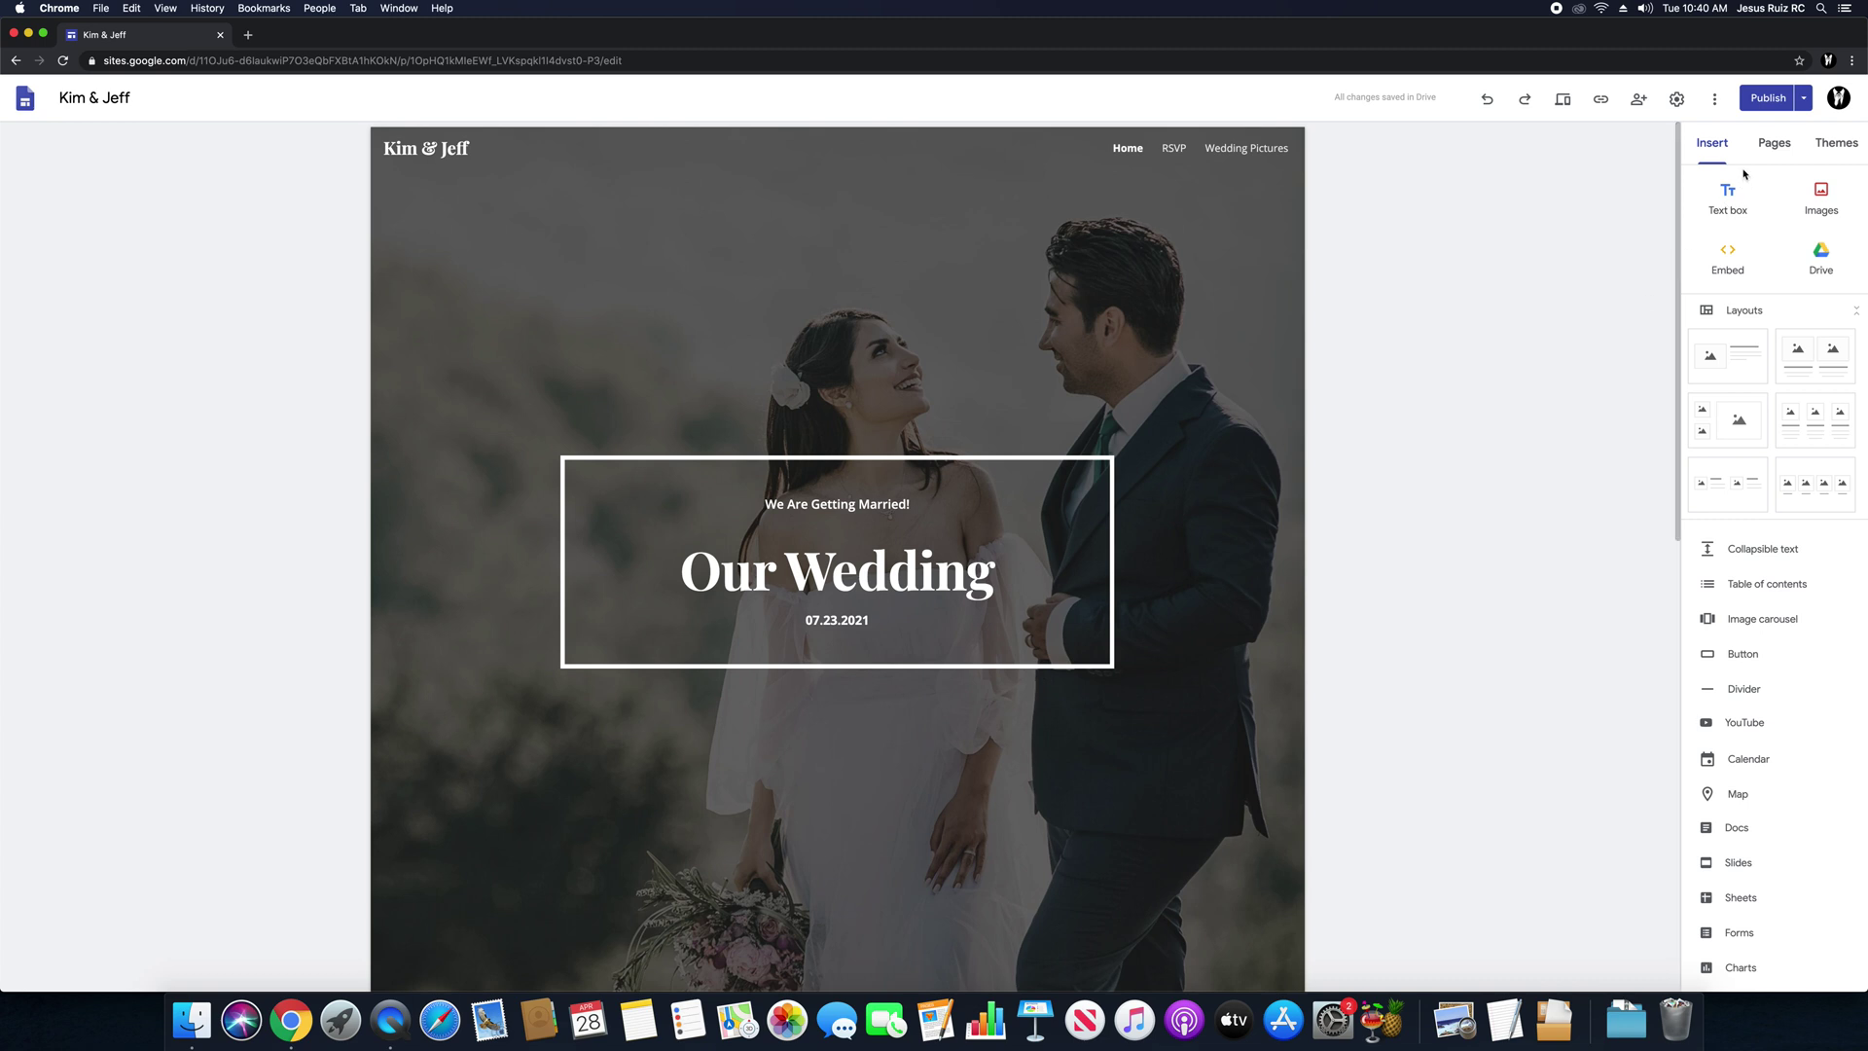
# Step: Open the published wedding site, look over its Home page and copy its full web address
pyautogui.click(1804, 99)
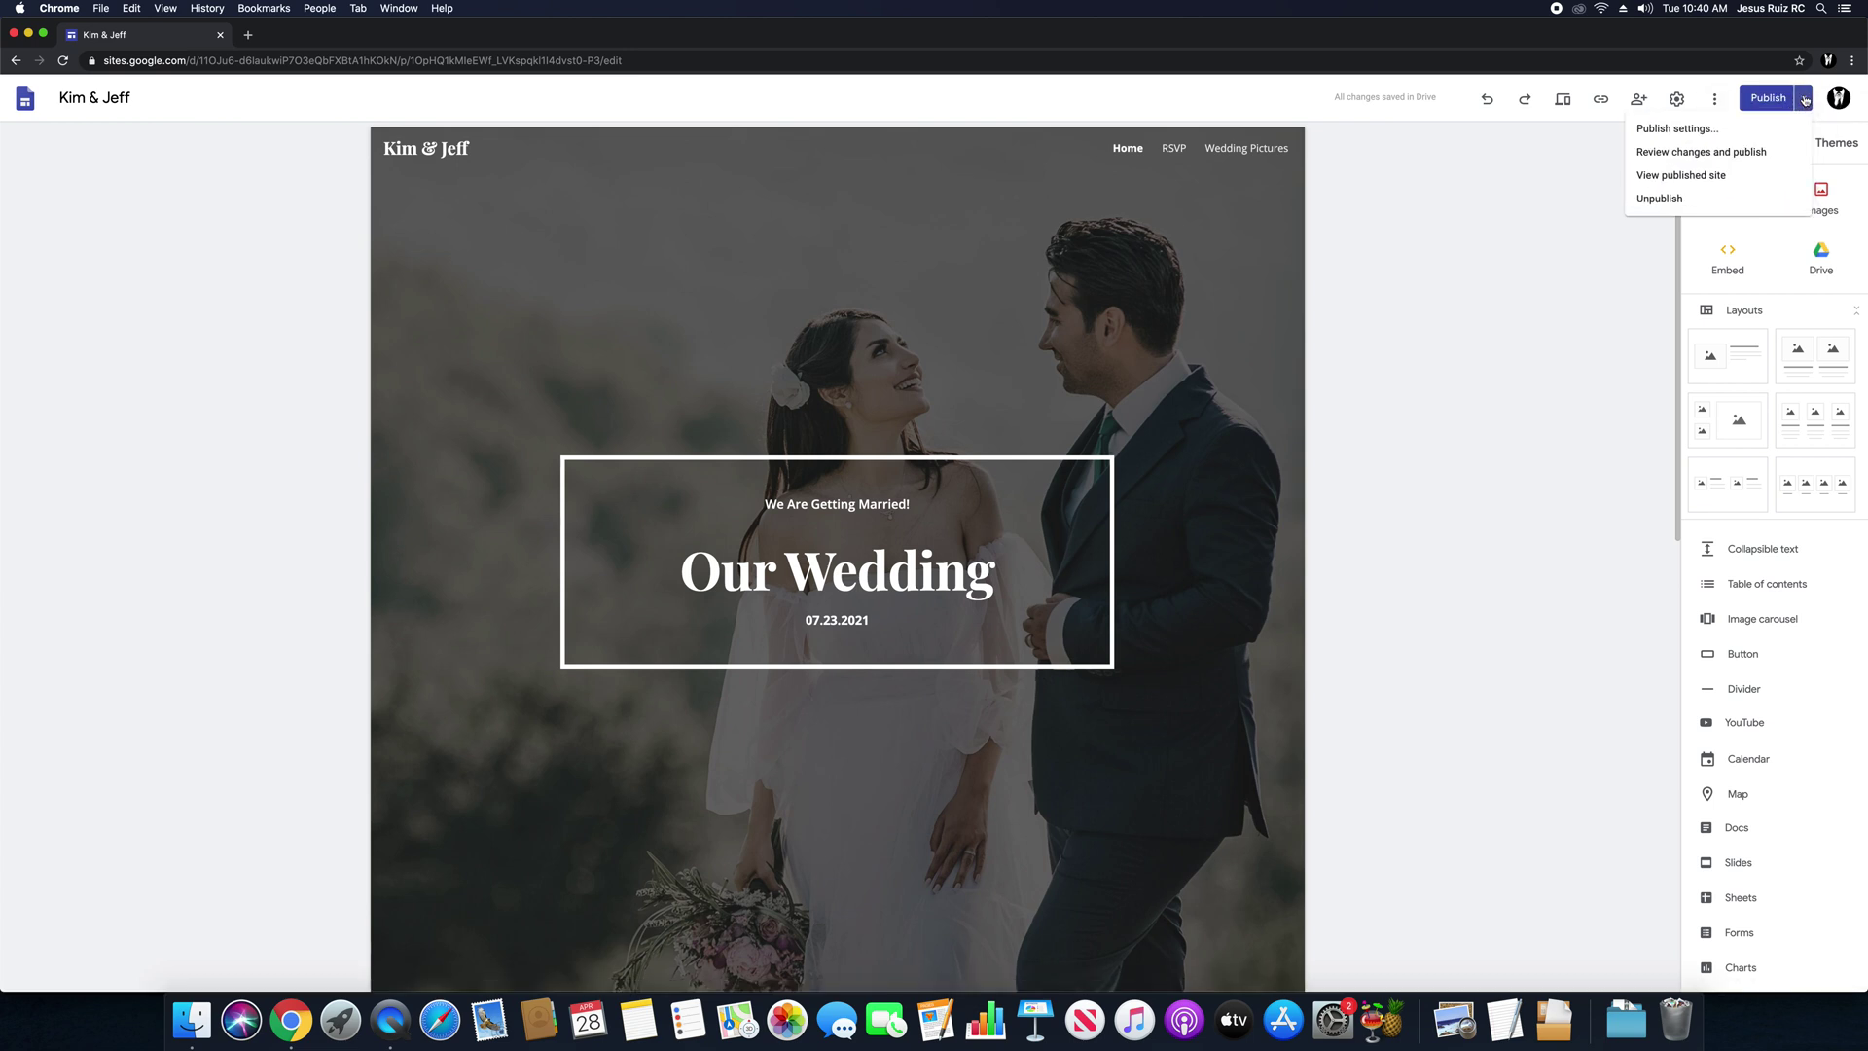
pyautogui.click(1684, 174)
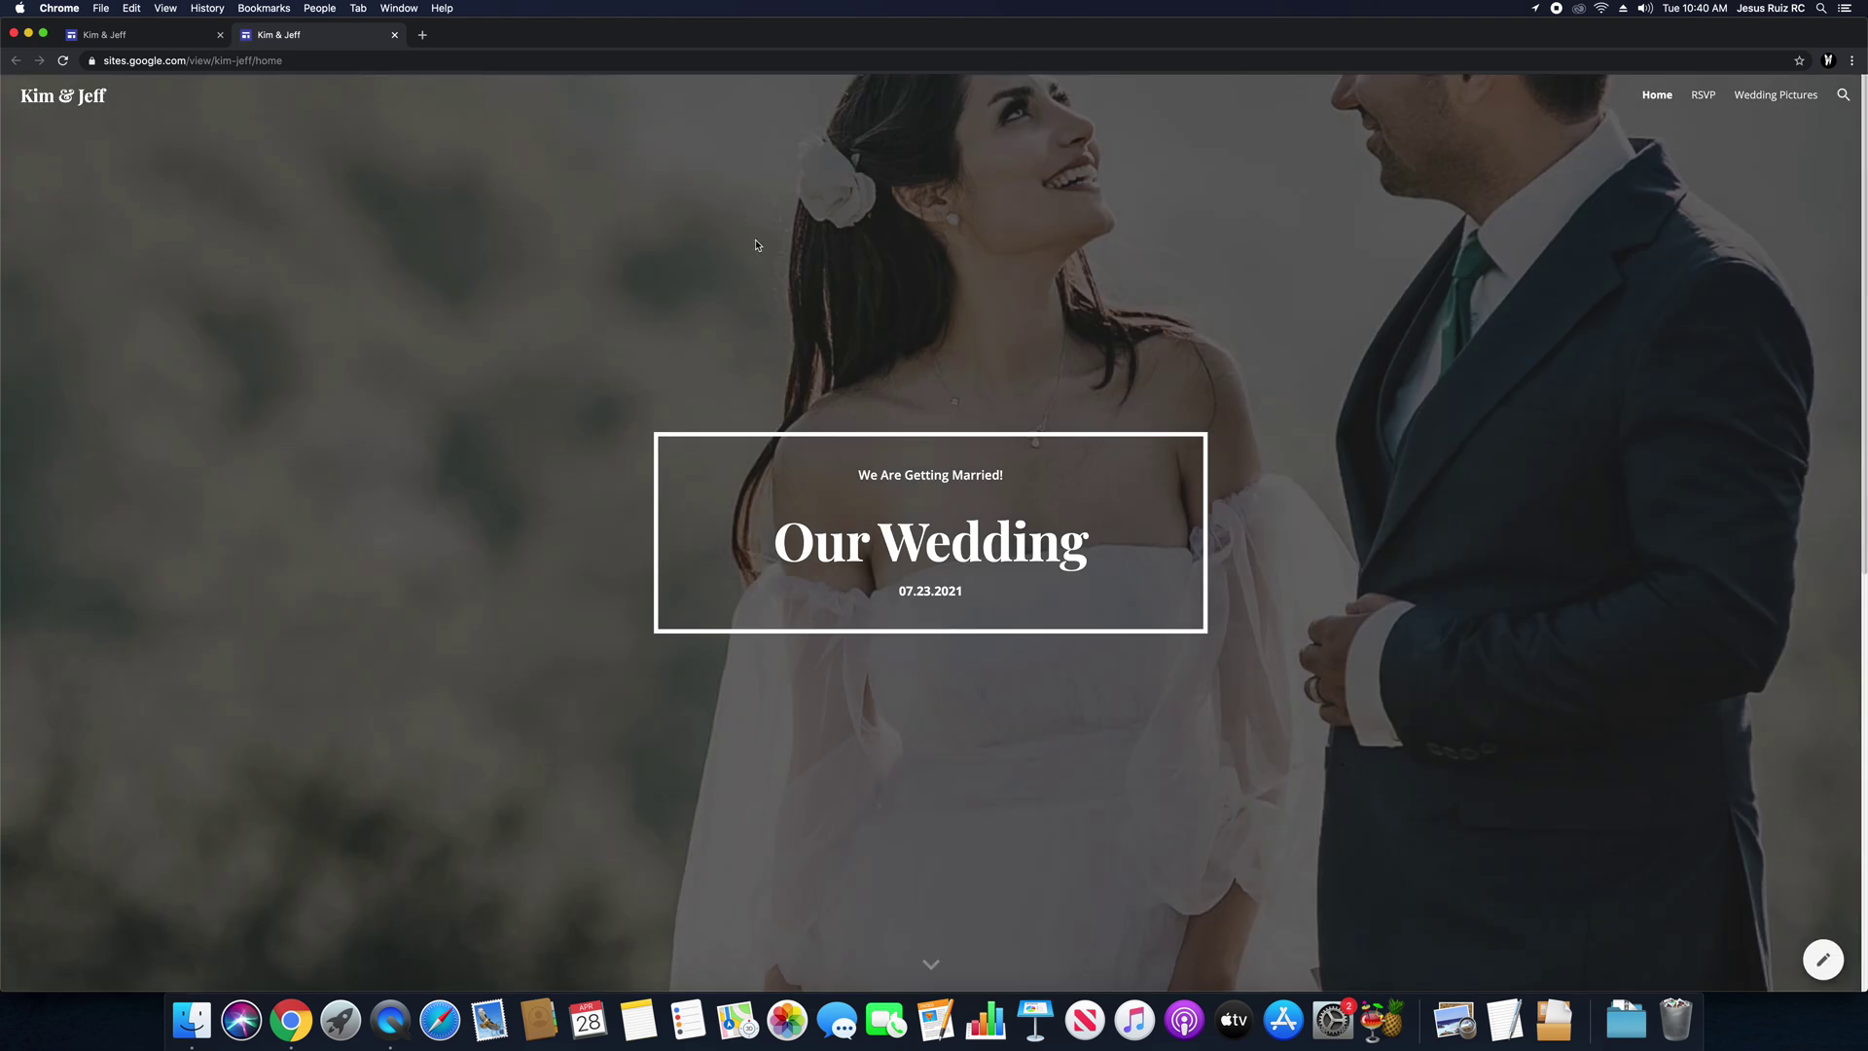
pyautogui.scroll(-10, 739, 278)
pyautogui.scroll(10, 741, 280)
pyautogui.click(296, 61)
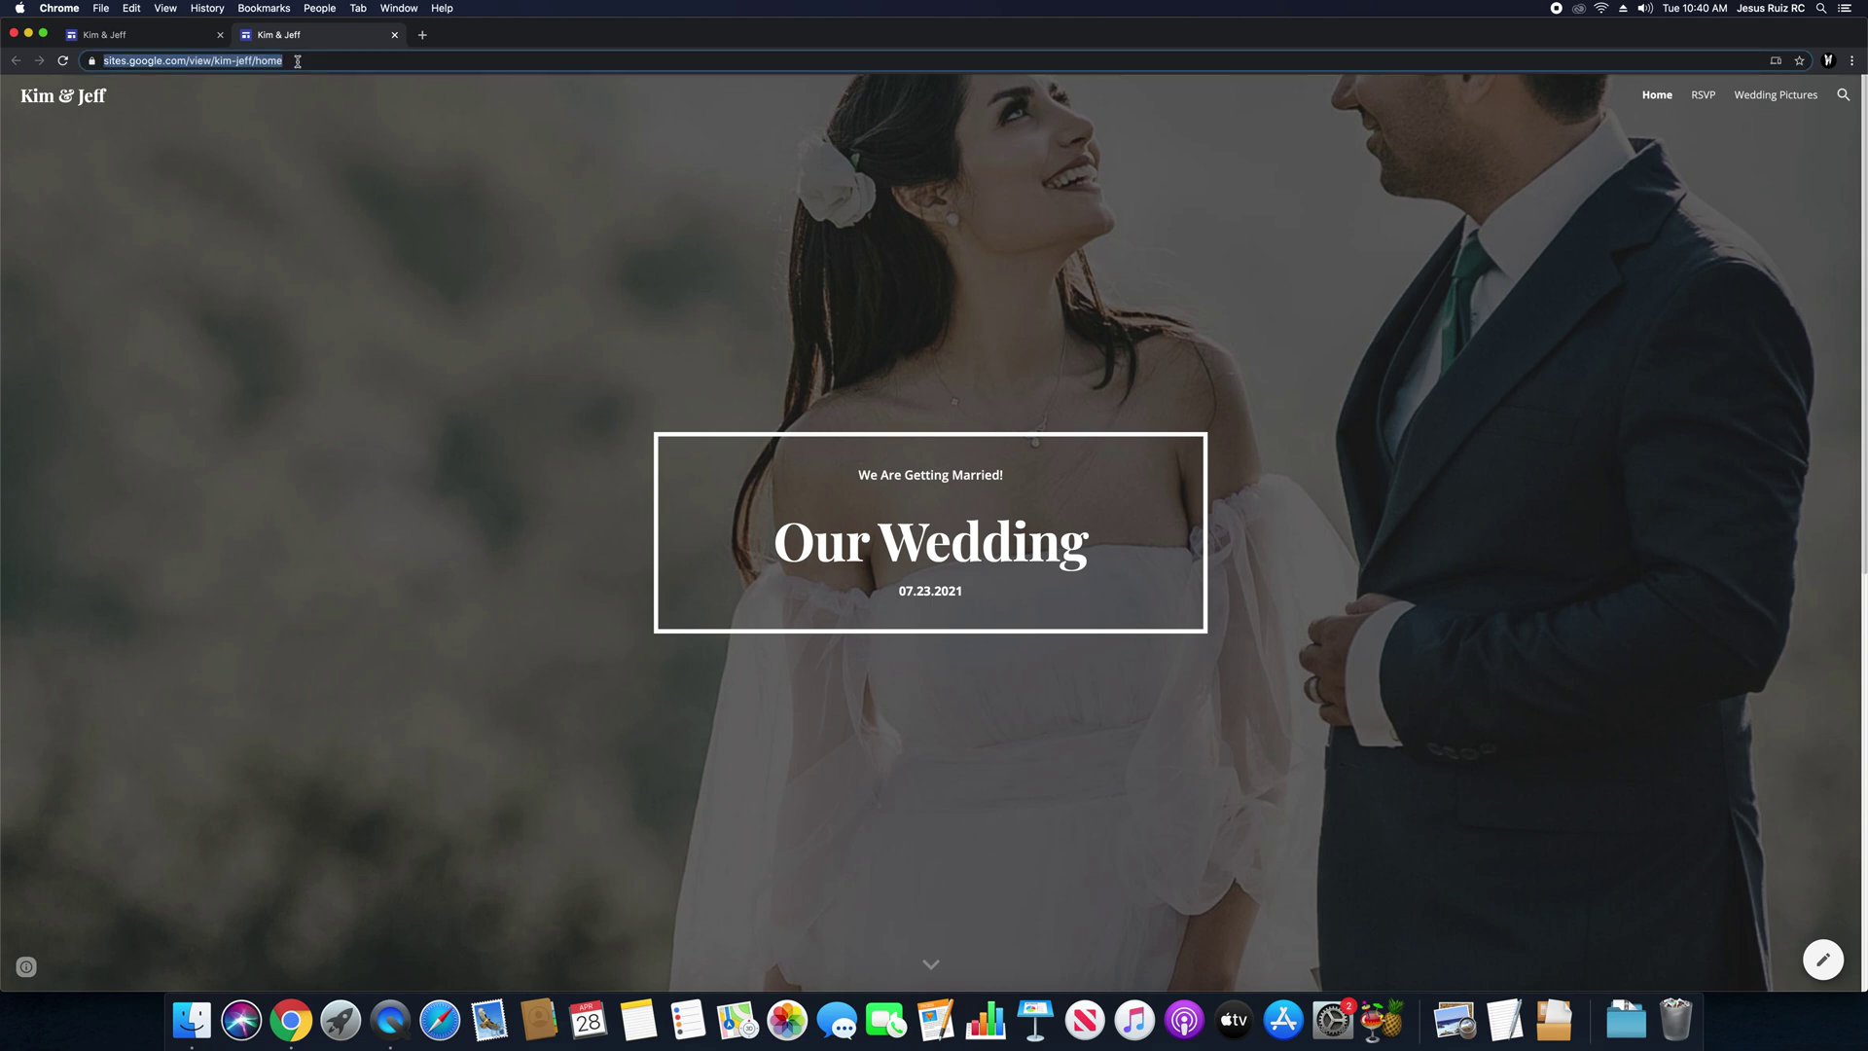
pyautogui.rightClick(259, 61)
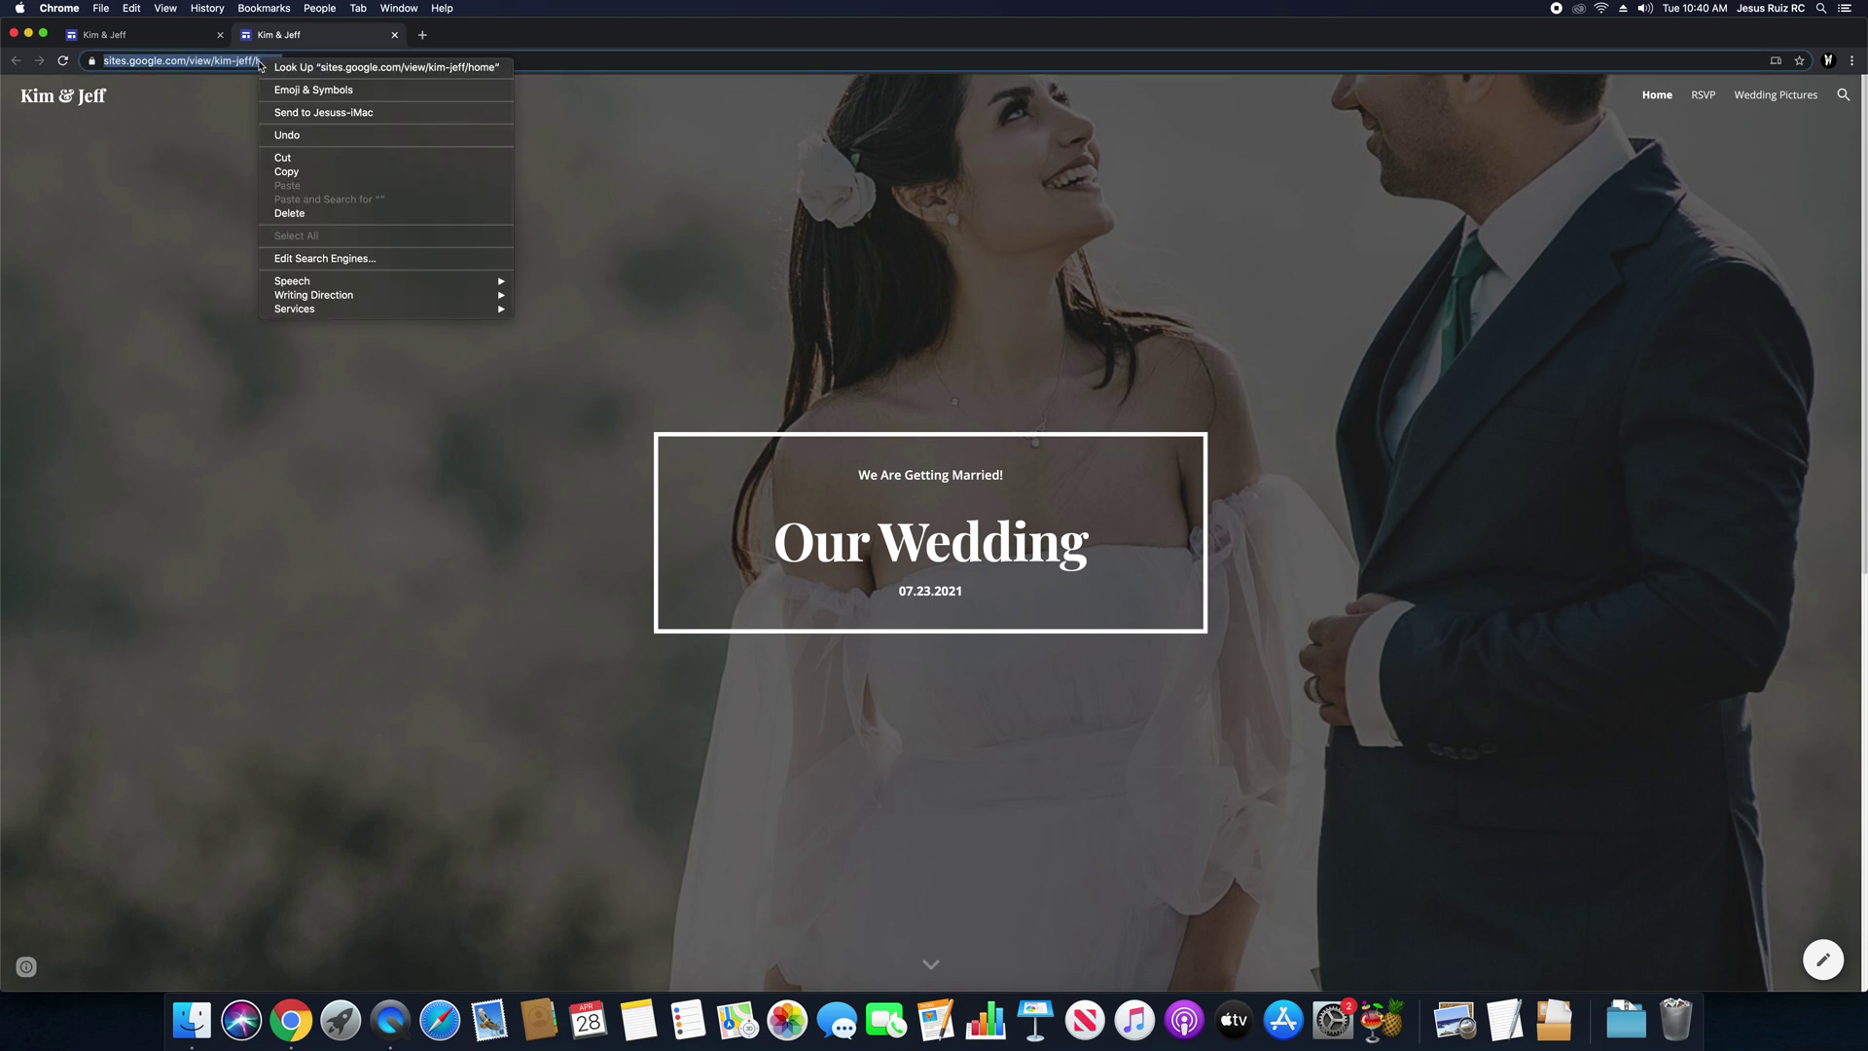
pyautogui.click(297, 172)
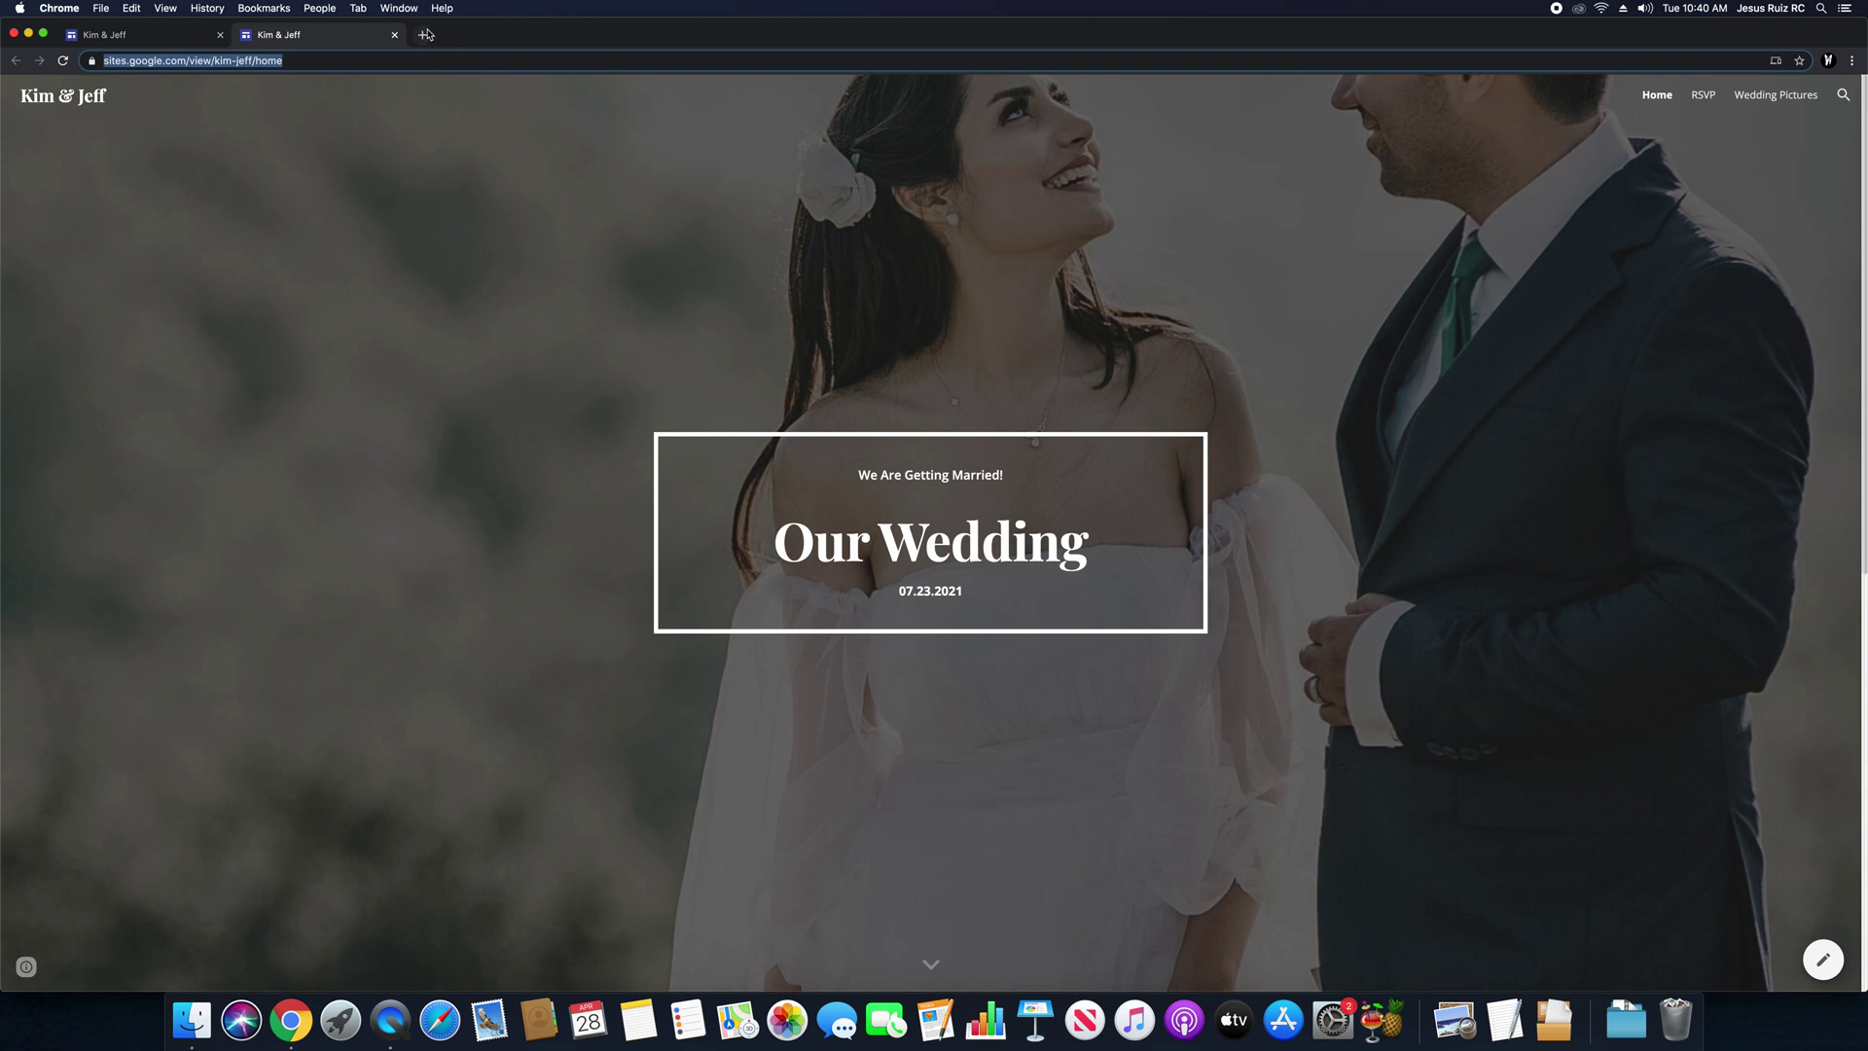
# Step: Search for "google docs" in a new browser tab, open Google Docs and create a blank document
pyautogui.click(422, 35)
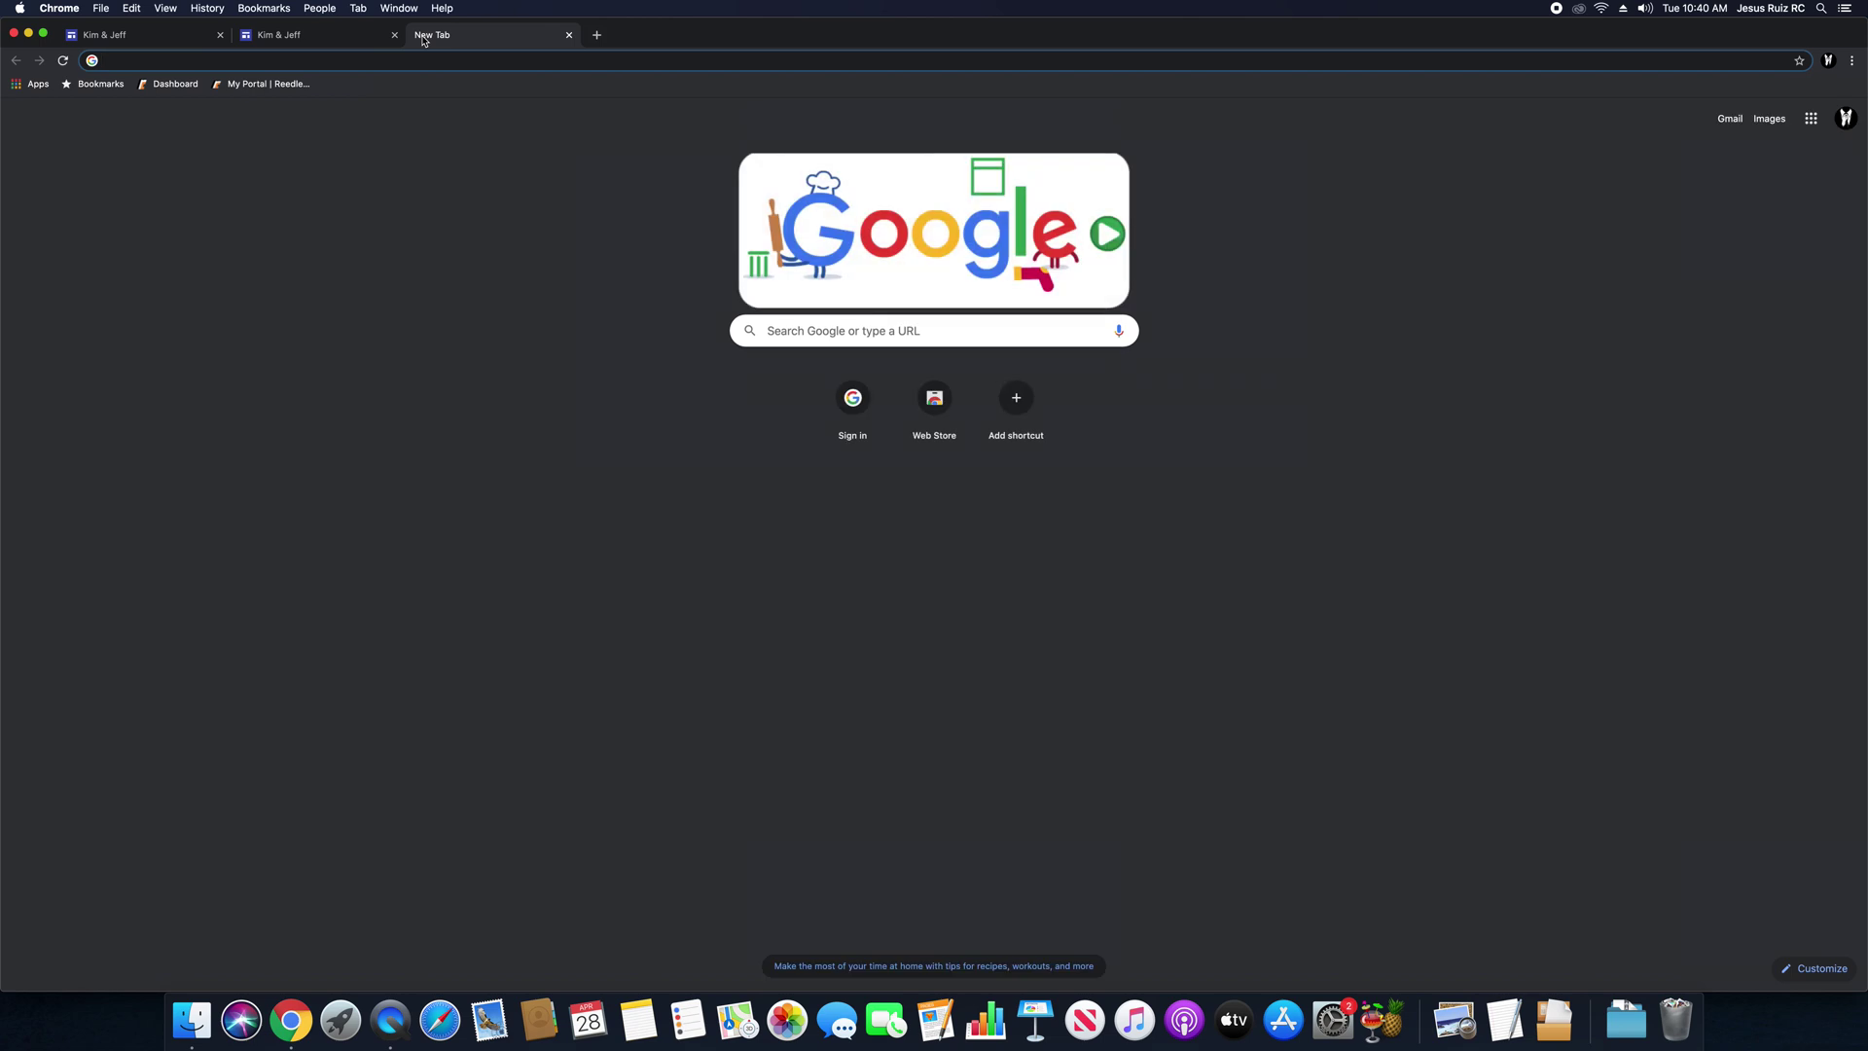
pyautogui.click(793, 332)
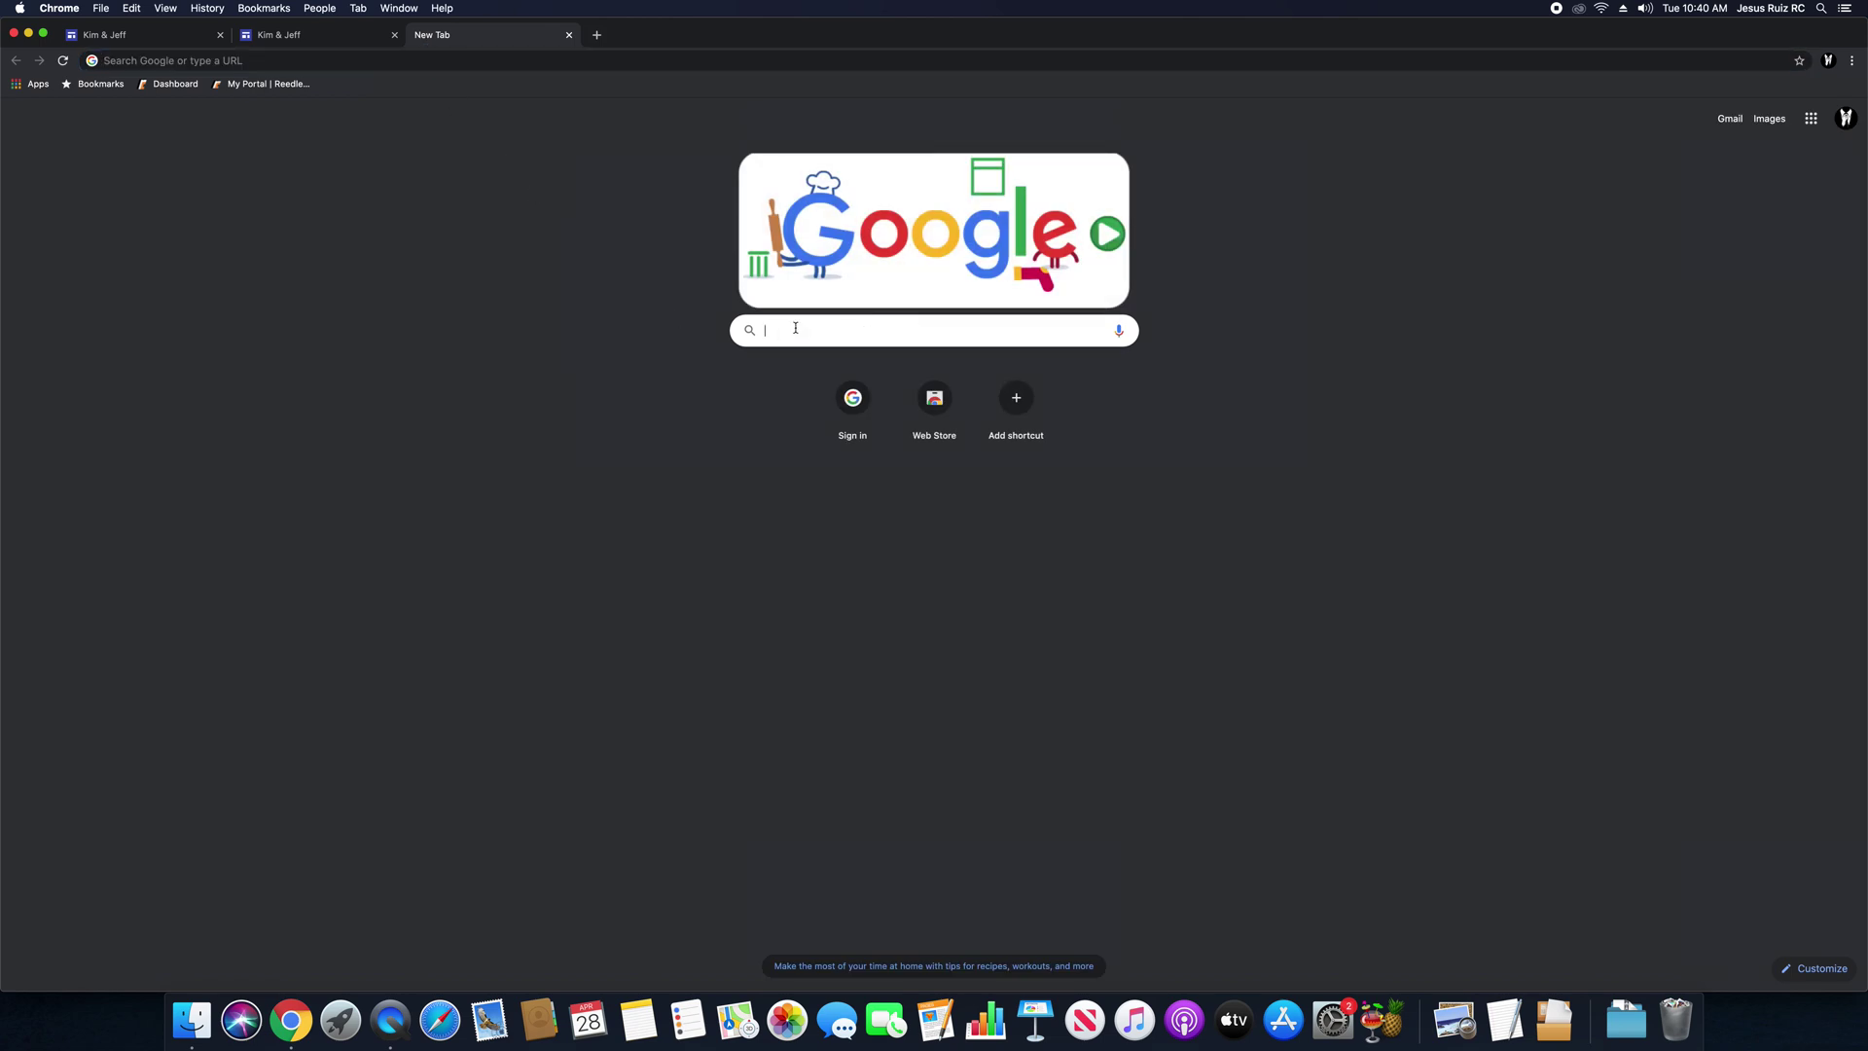
pyautogui.write('google do')
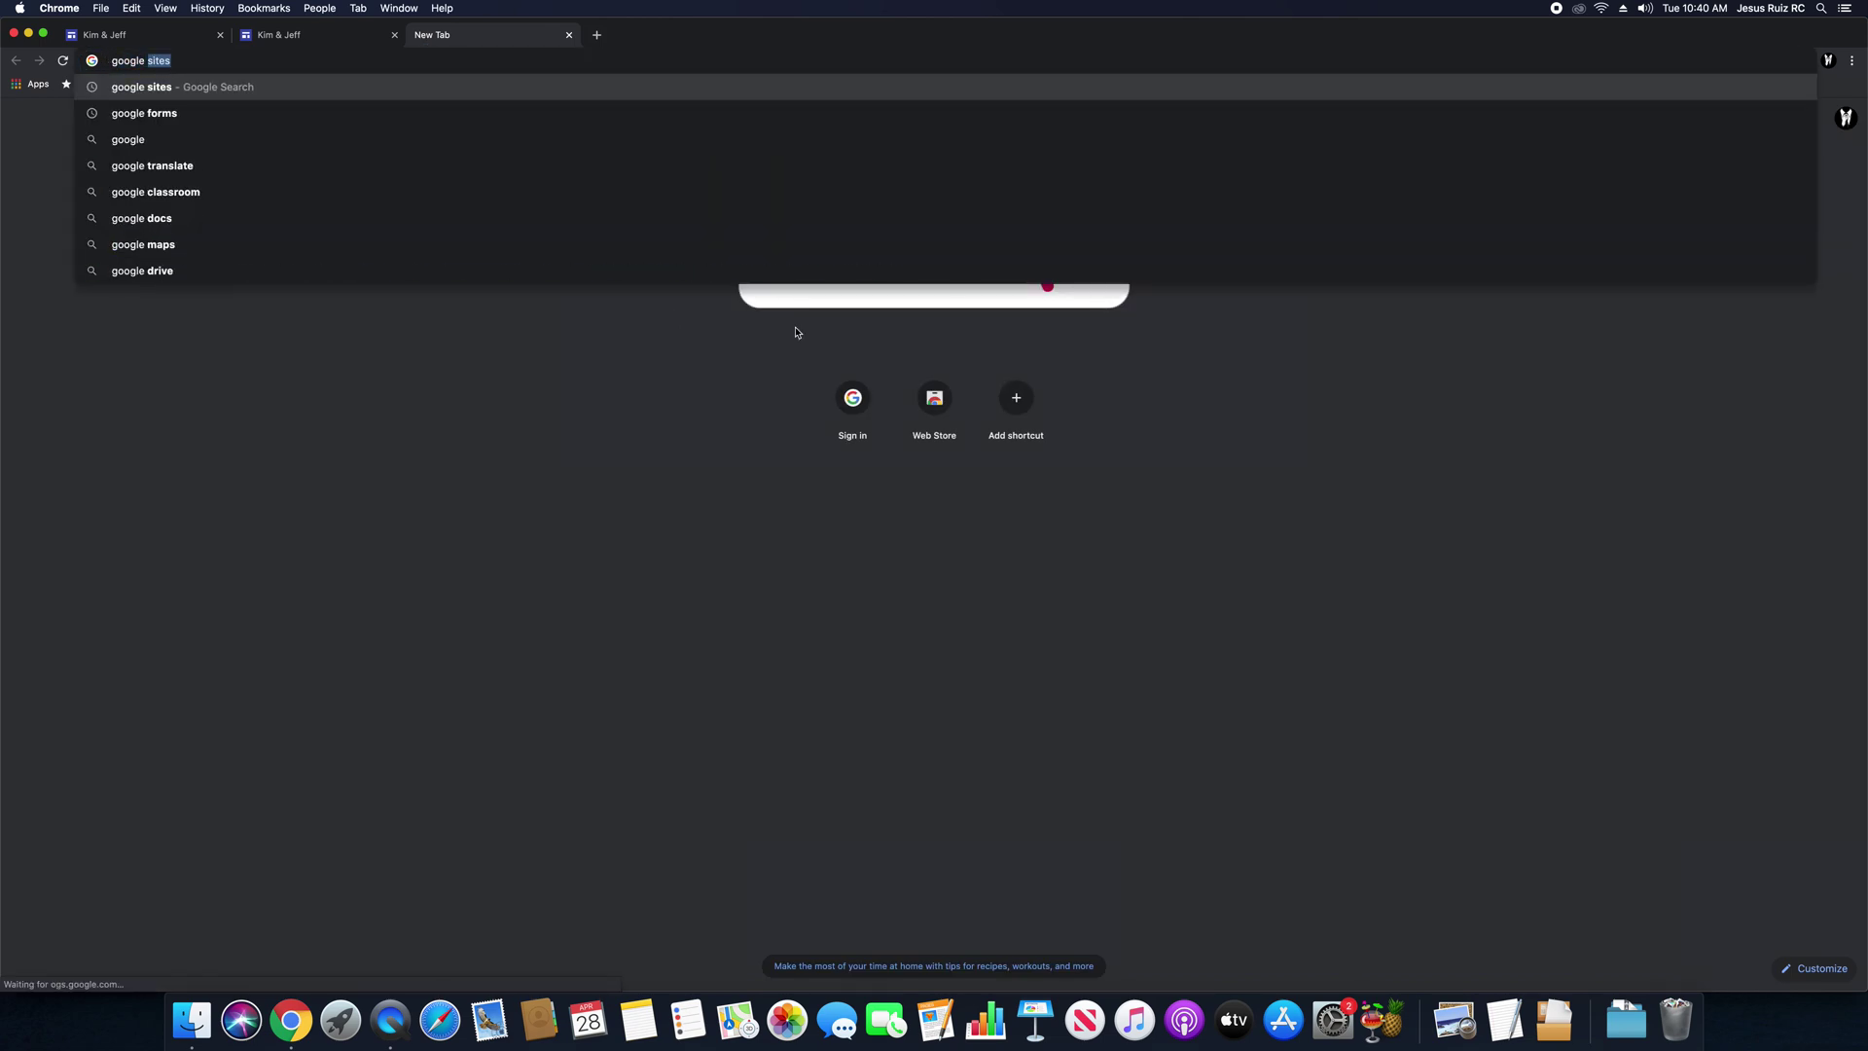
pyautogui.write('cs')
pyautogui.press('Return')
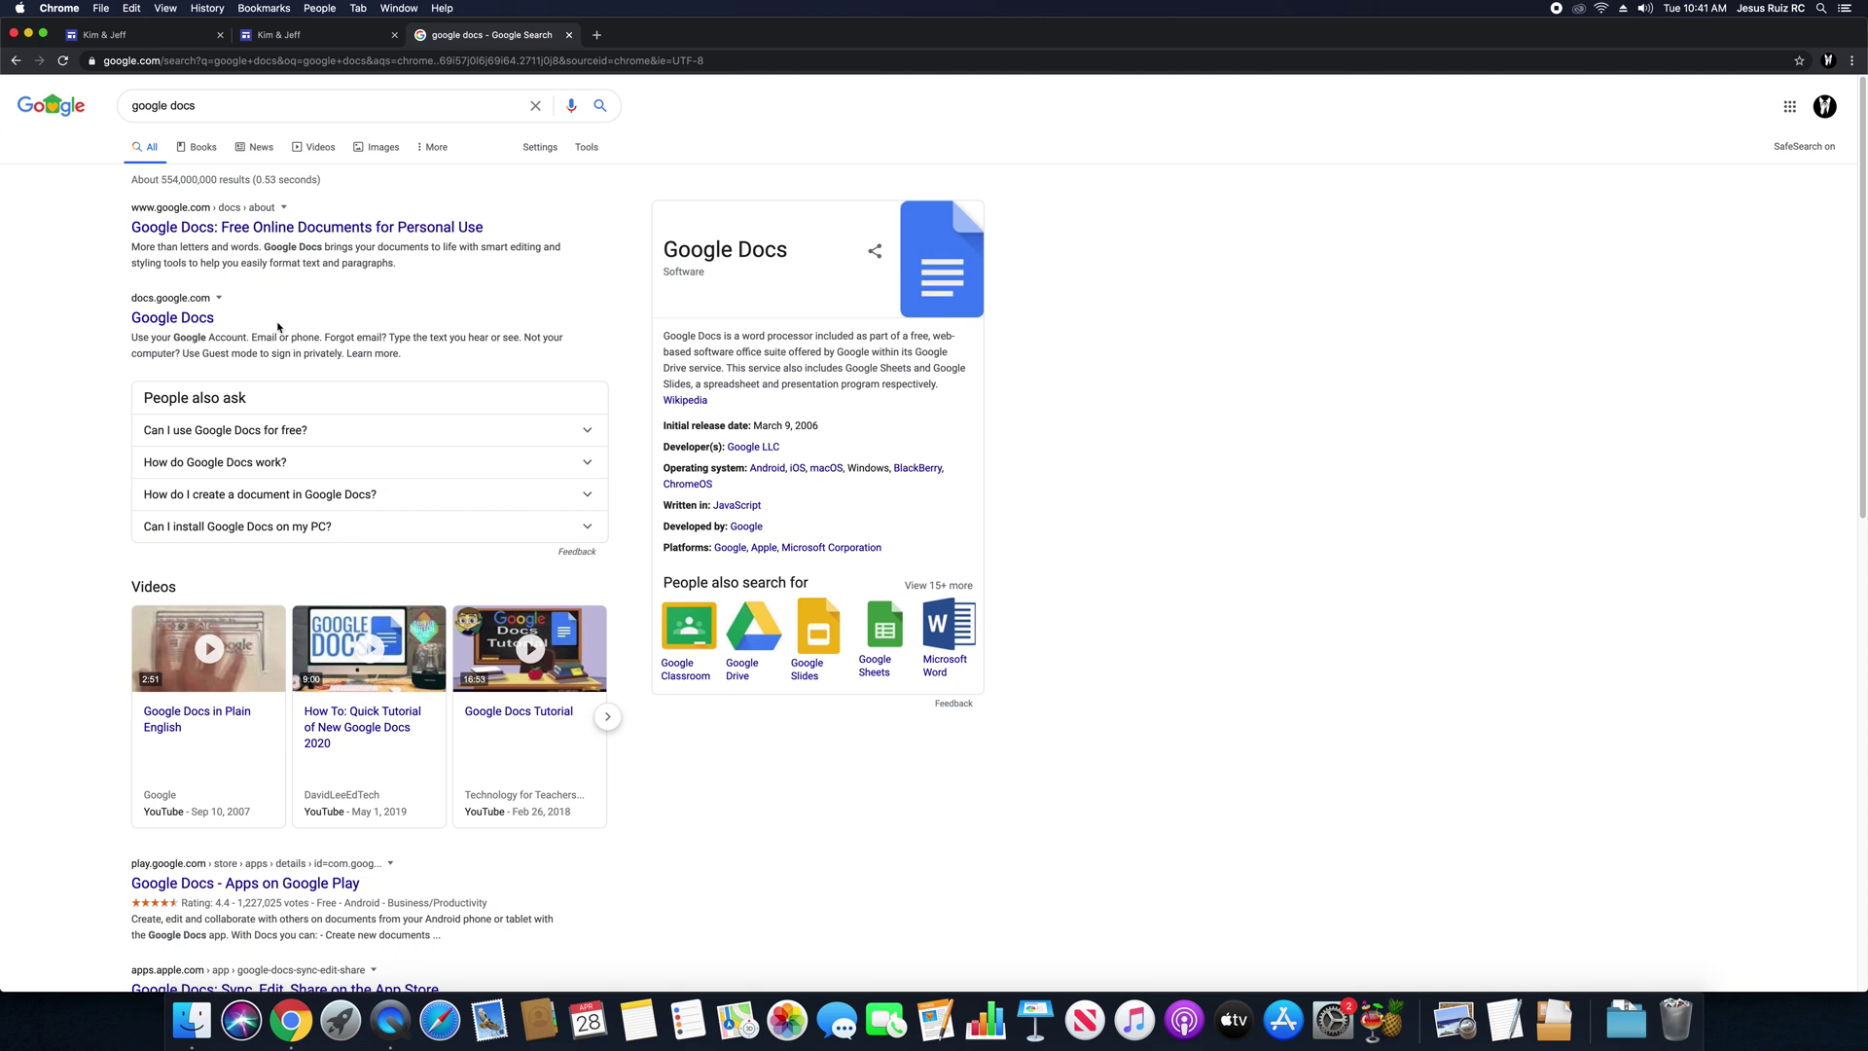
pyautogui.click(189, 321)
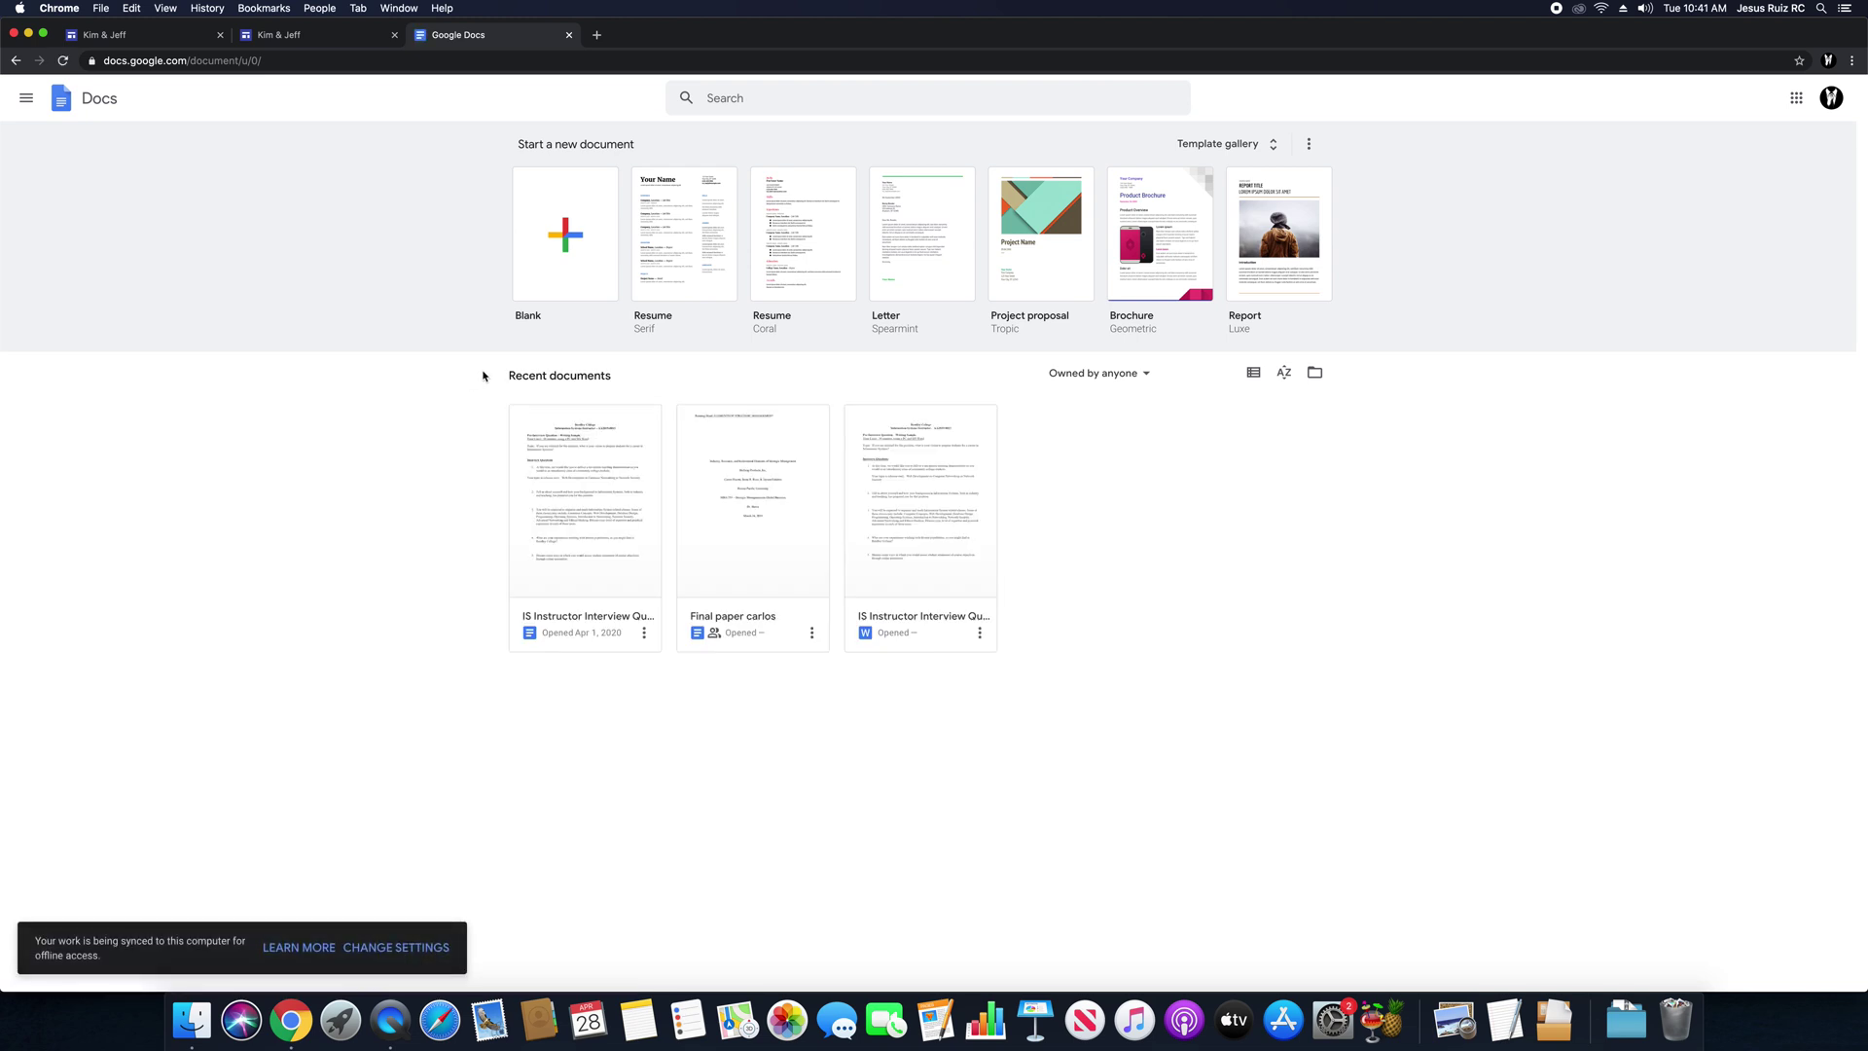
pyautogui.click(562, 229)
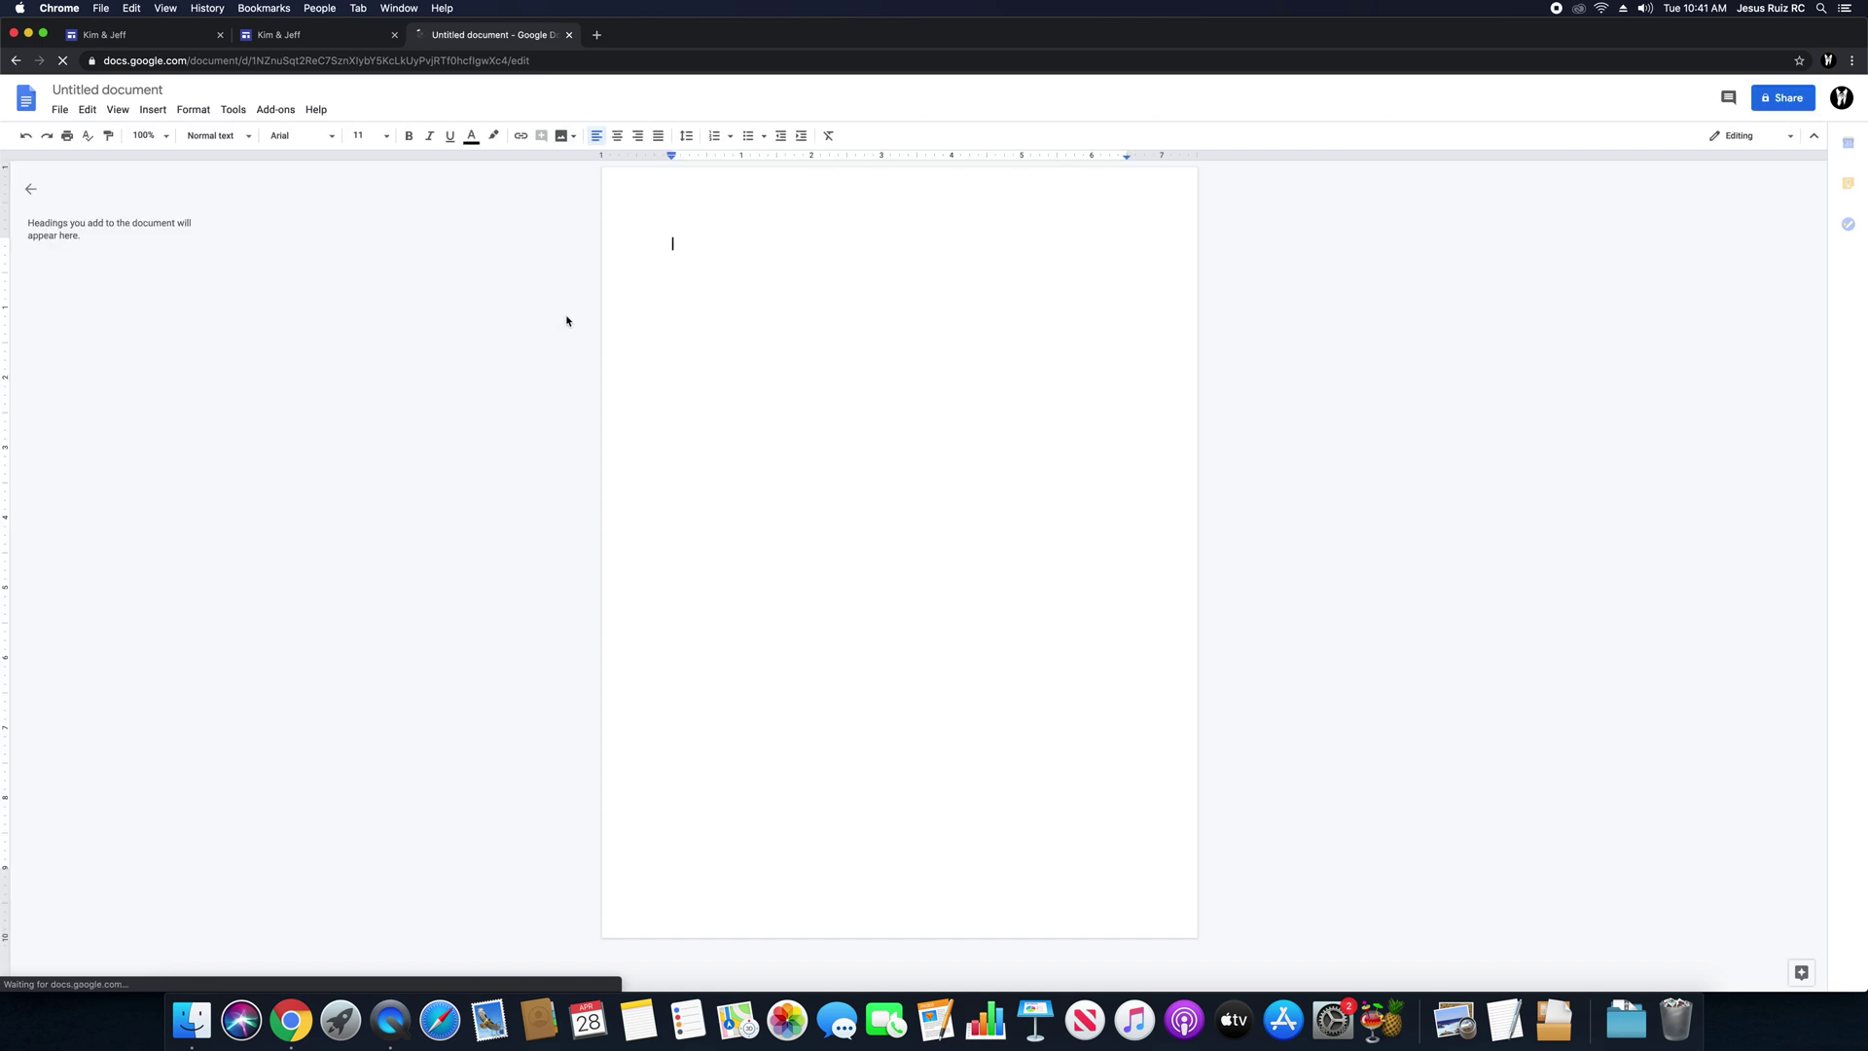
# Step: Paste the published site's web address into the blank document
pyautogui.press('super+a')
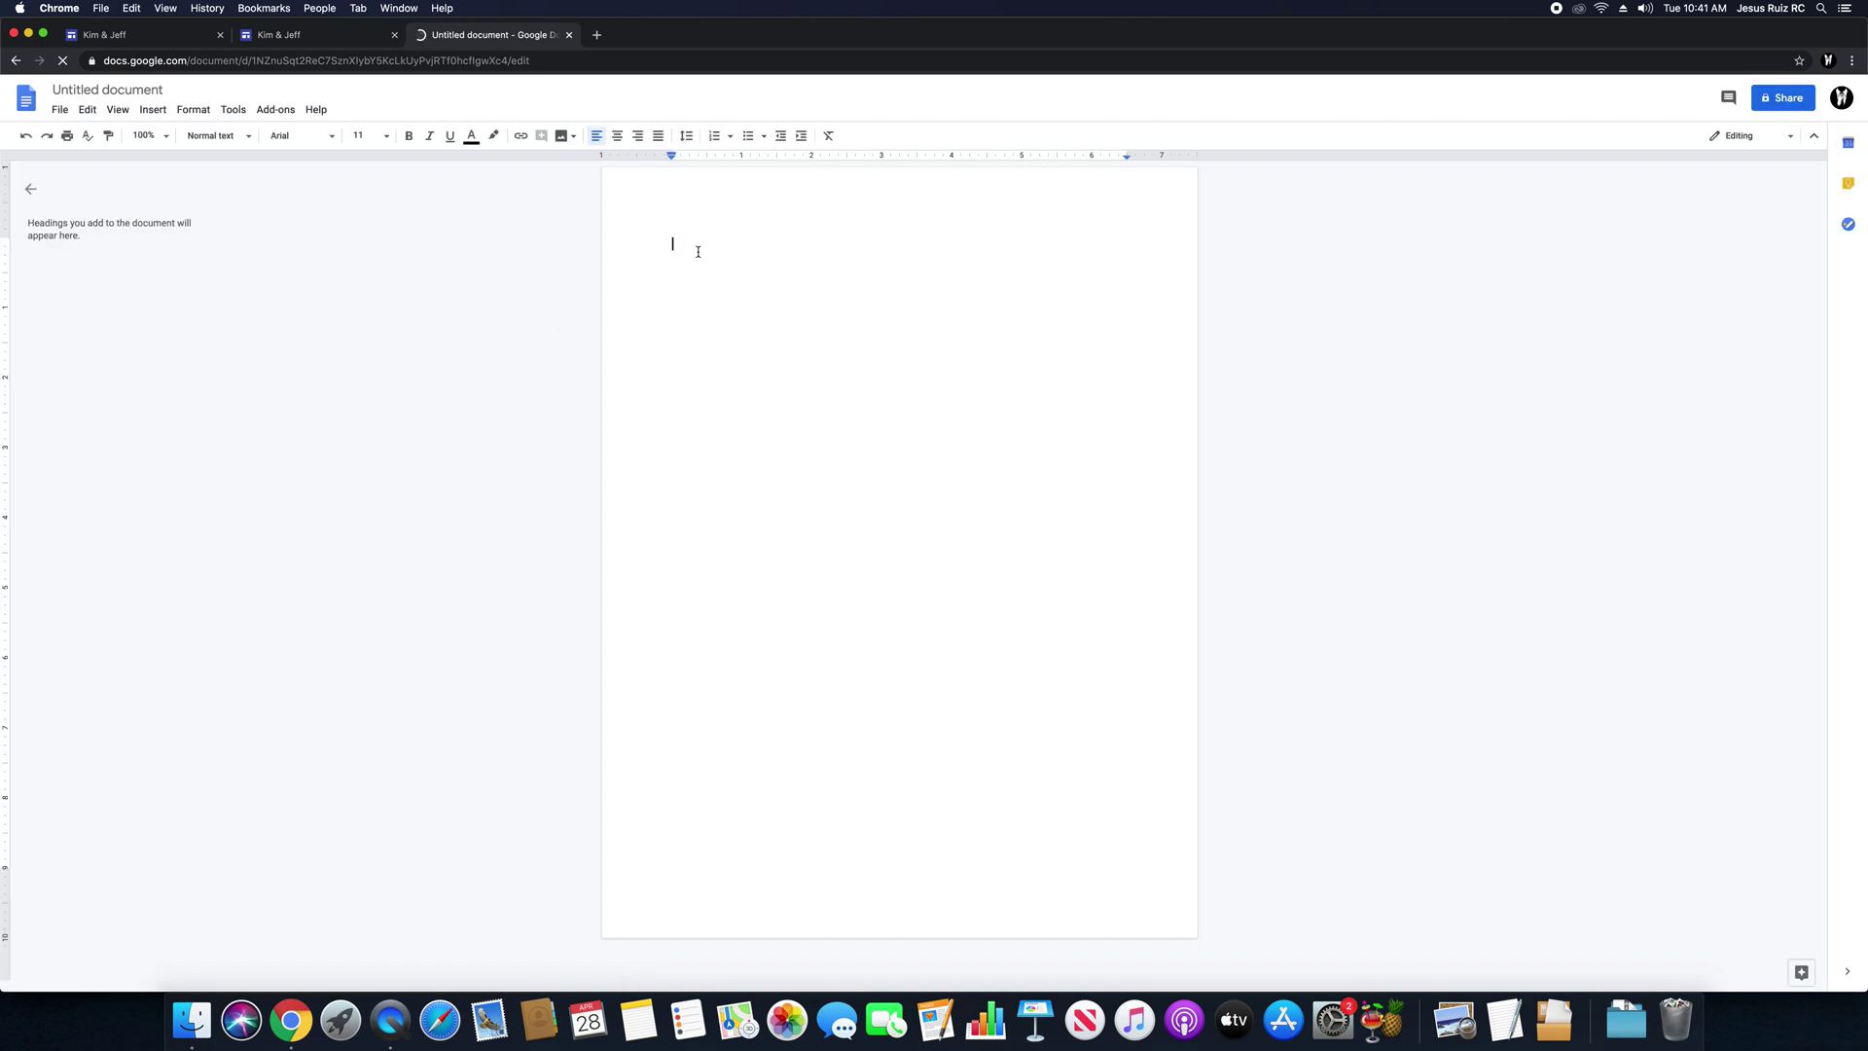
pyautogui.rightClick(699, 249)
pyautogui.click(741, 309)
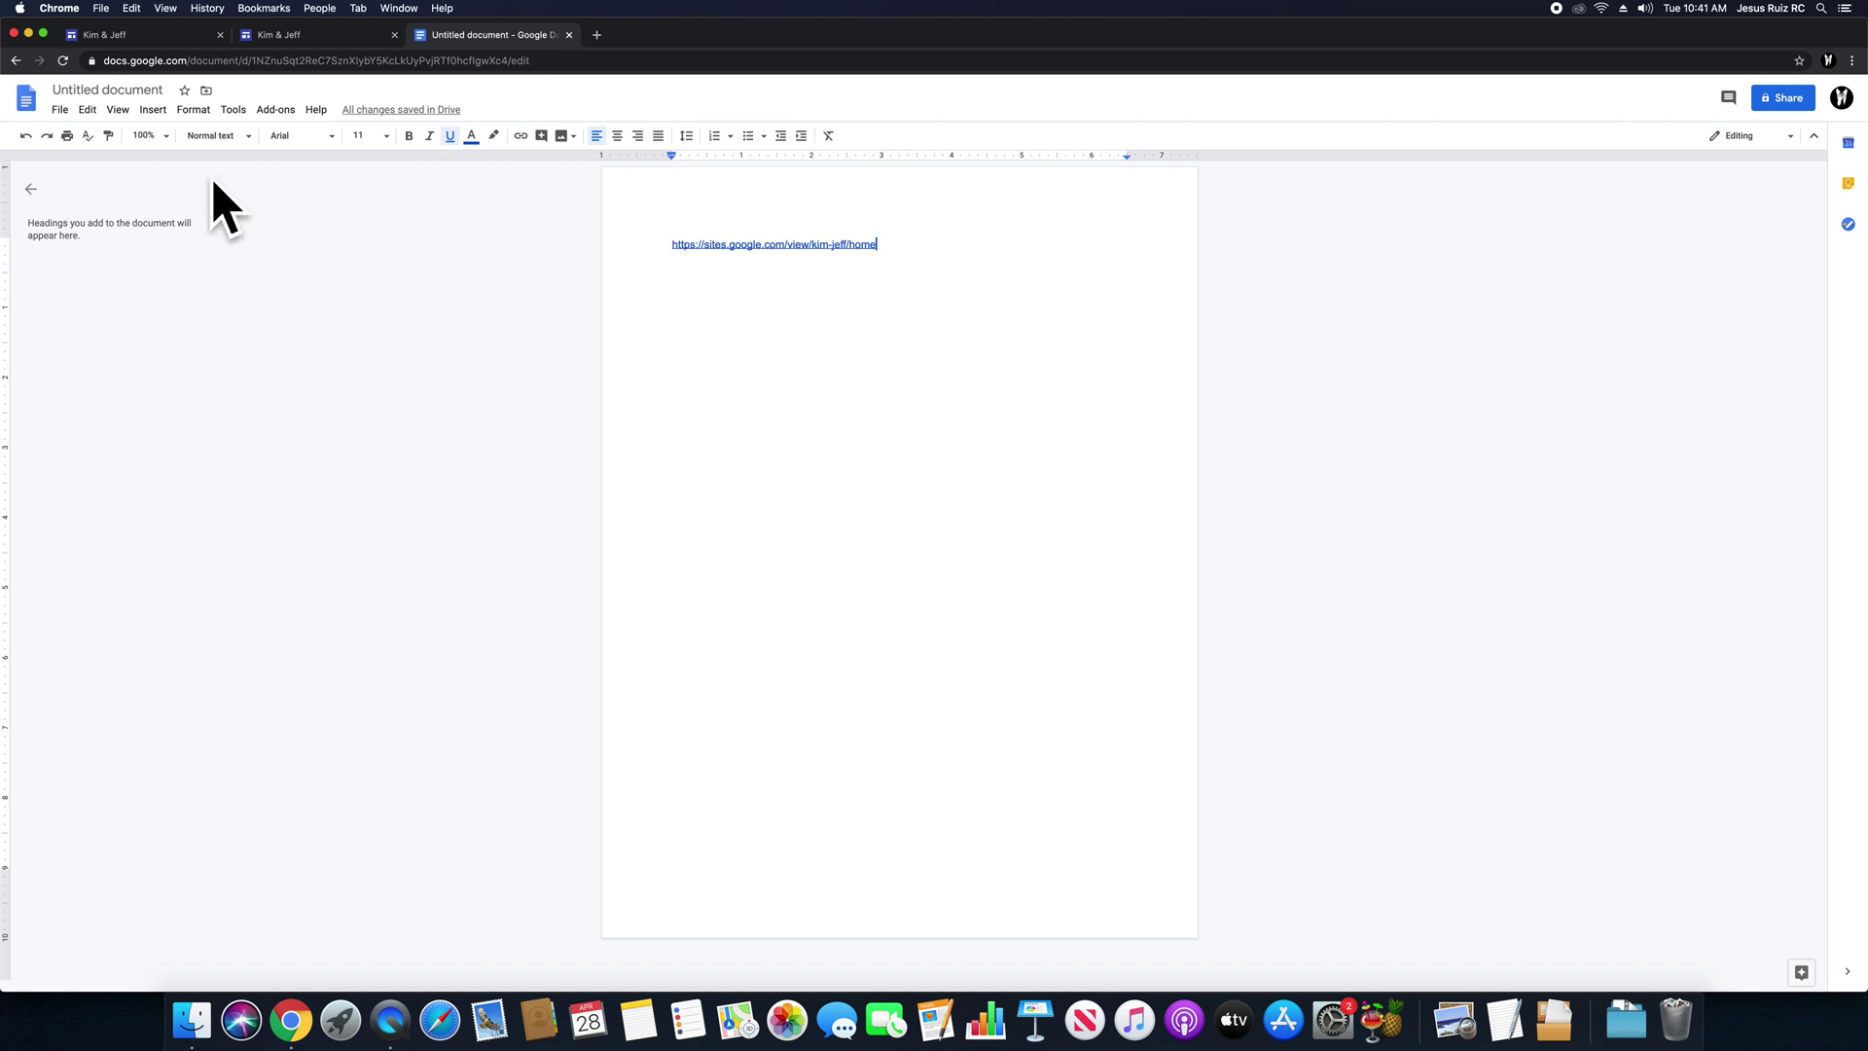
# Step: Rename the document as LastFirstGoogleSites
pyautogui.click(136, 91)
pyautogui.press('Return')
pyautogui.click(106, 91)
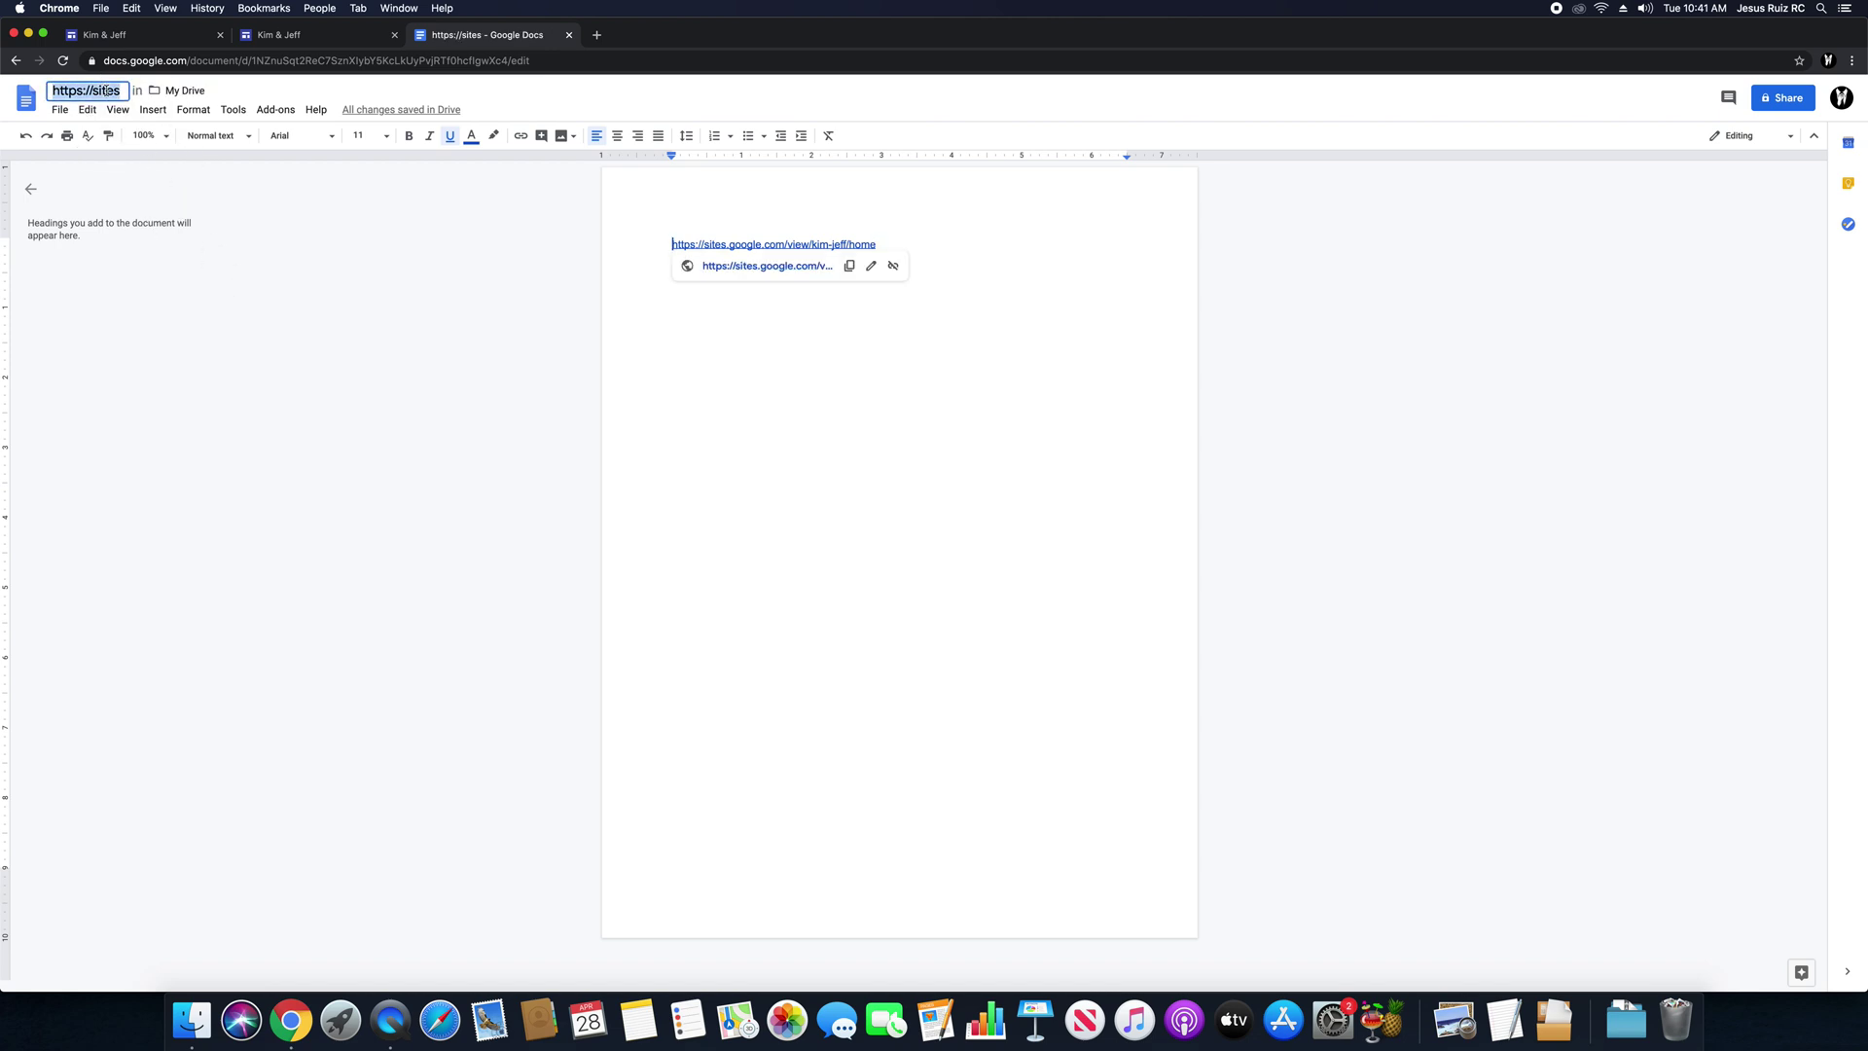
pyautogui.write('Las')
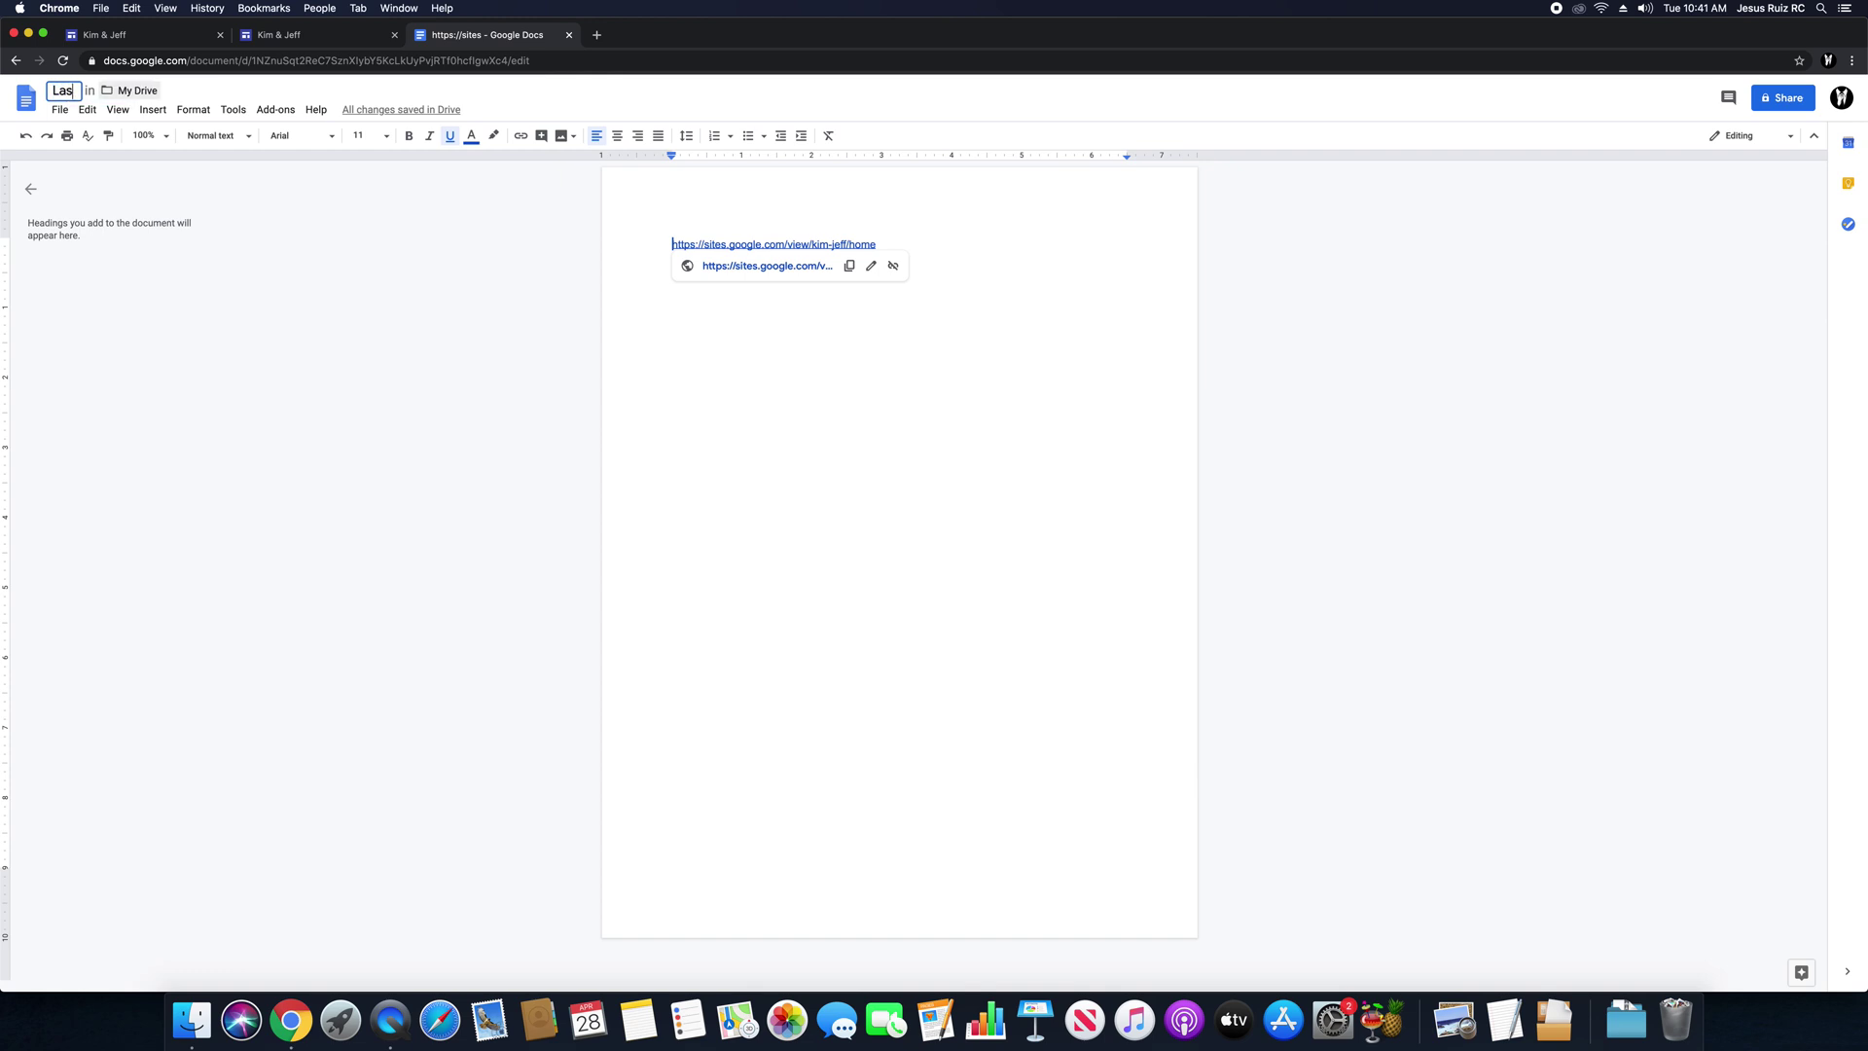
pyautogui.write('tFirstGoogle')
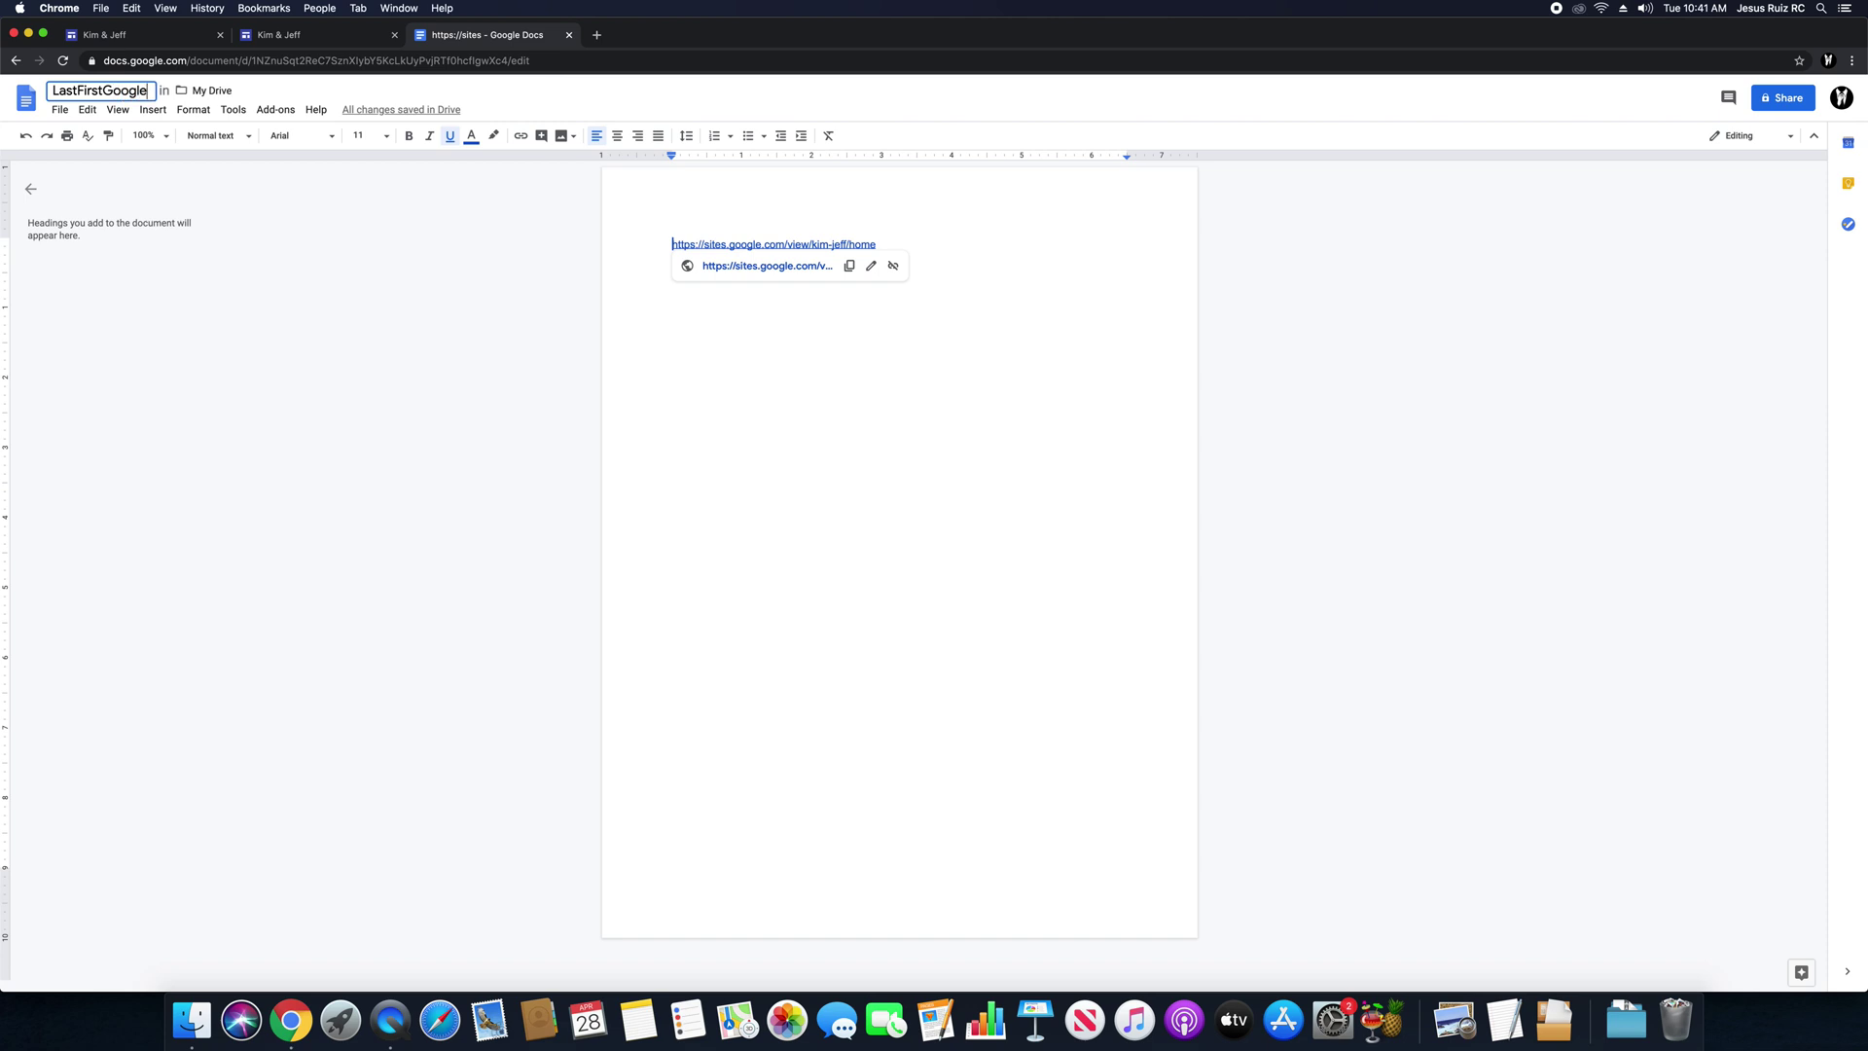
pyautogui.write('Sites')
pyautogui.press('Return')
pyautogui.click(800, 395)
# Step: Download the document in Microsoft Word (.docx) format
pyautogui.click(61, 111)
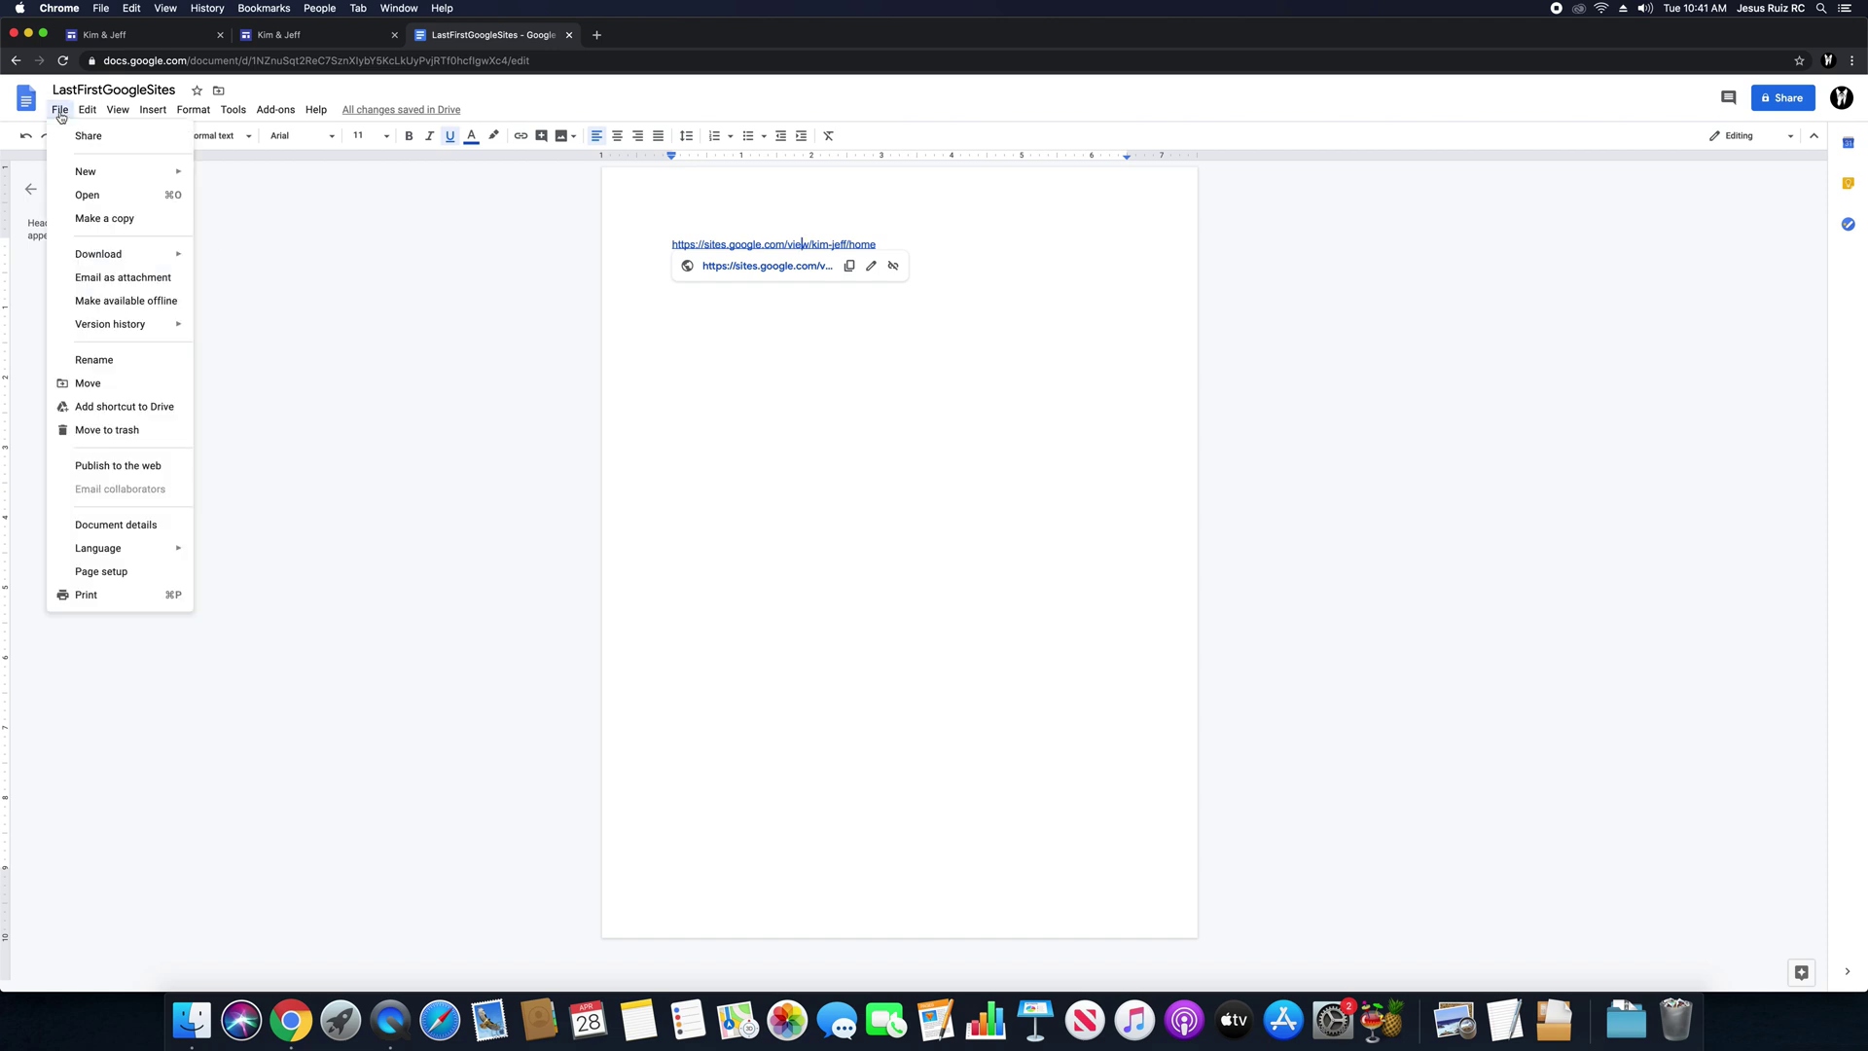
pyautogui.moveTo(126, 262)
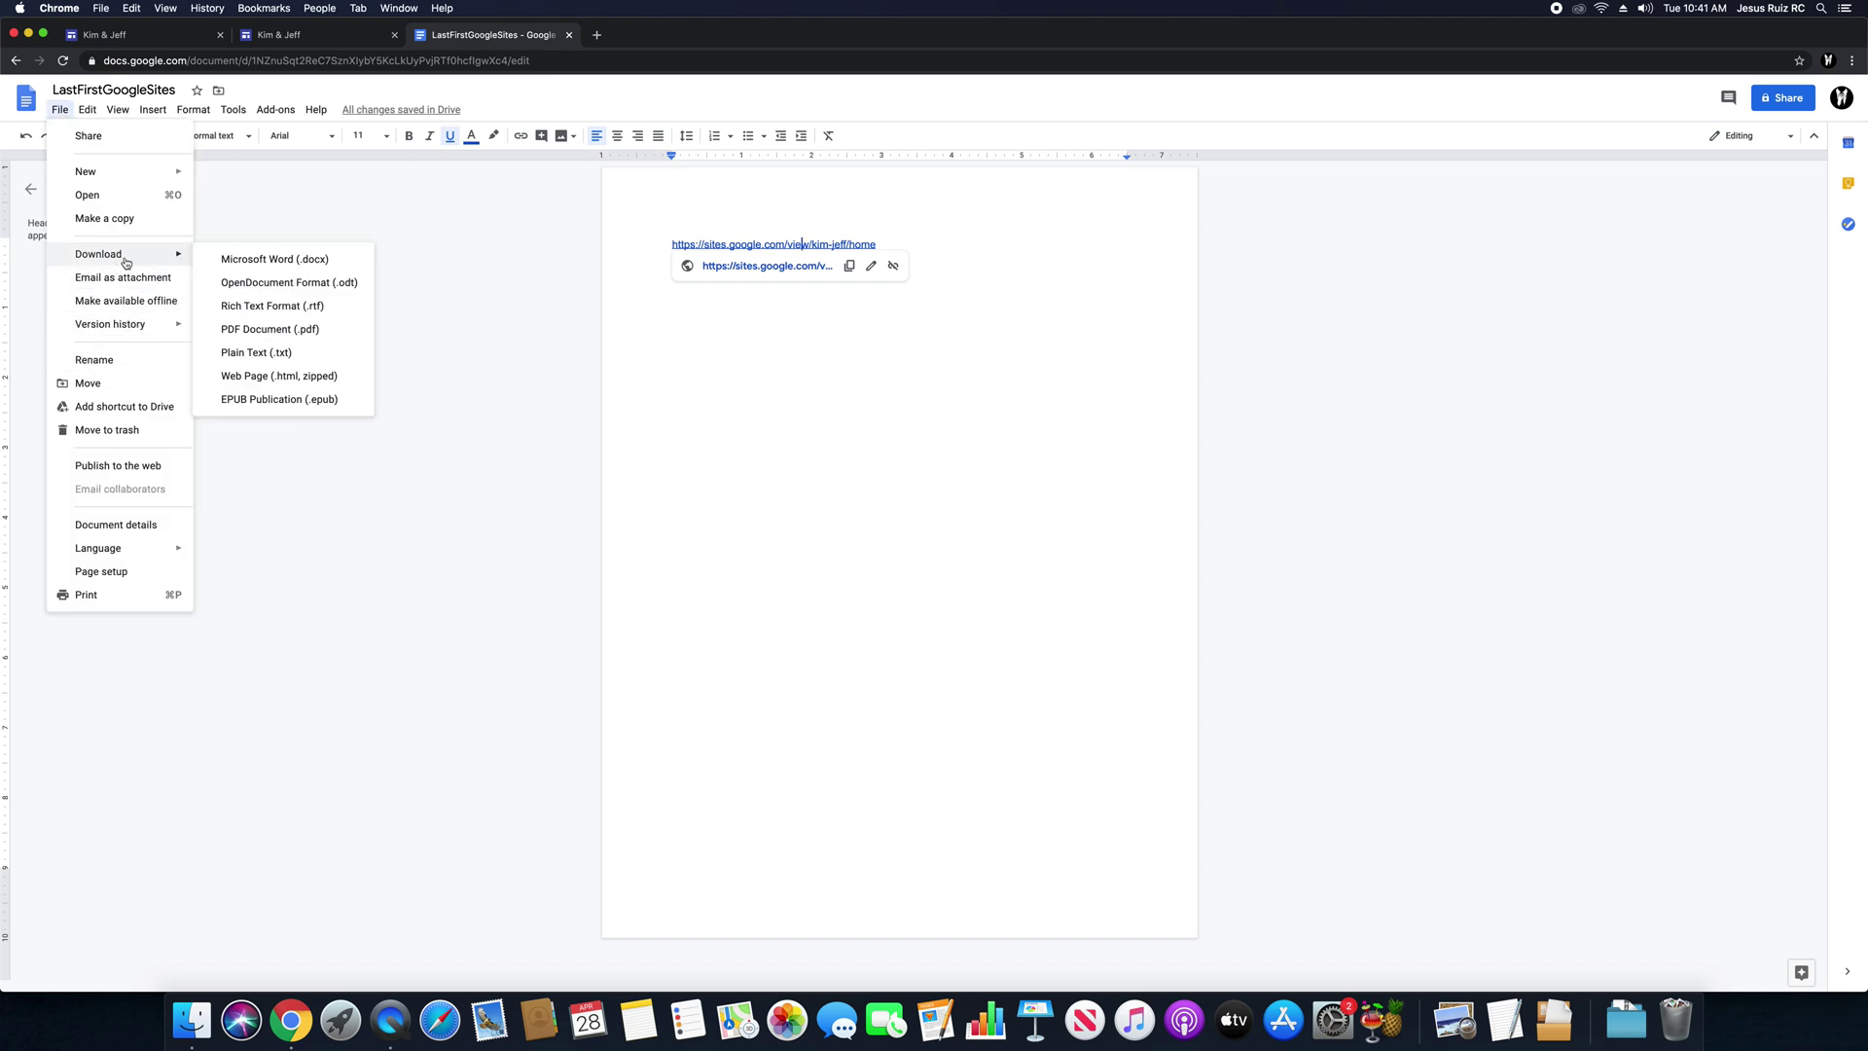
pyautogui.click(284, 265)
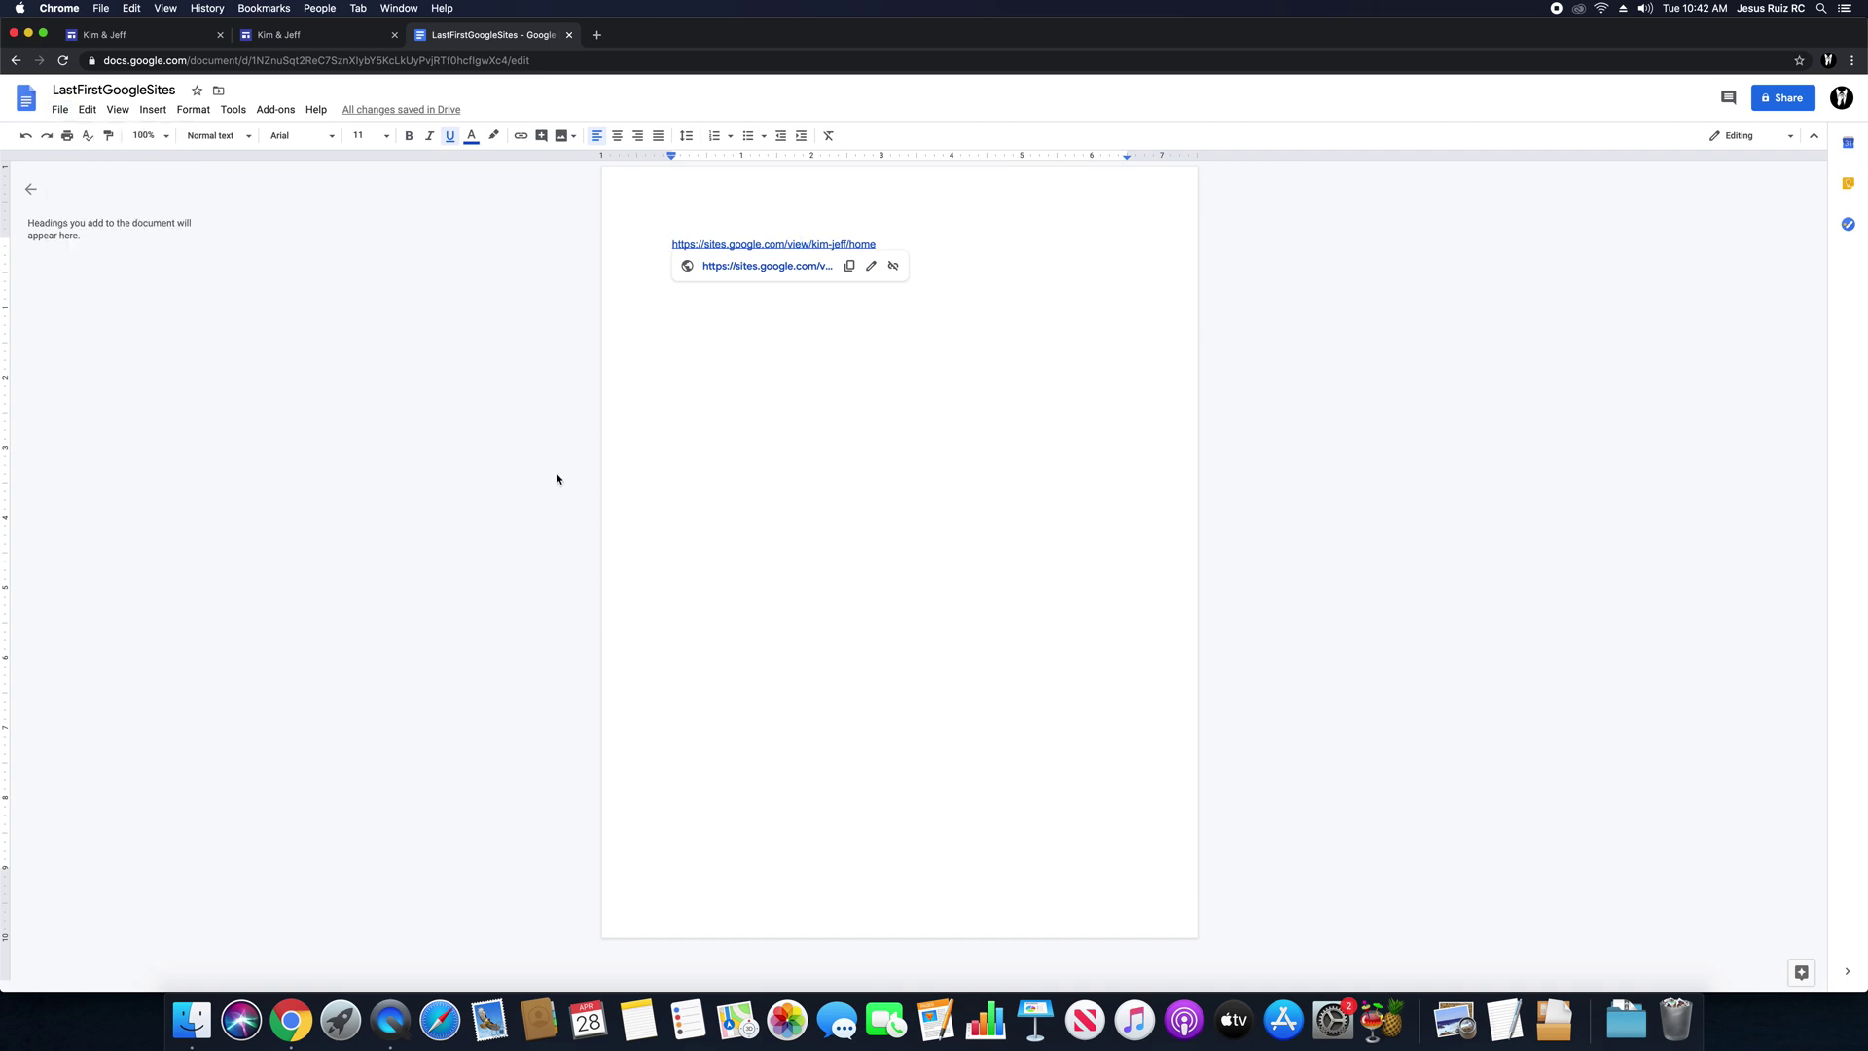